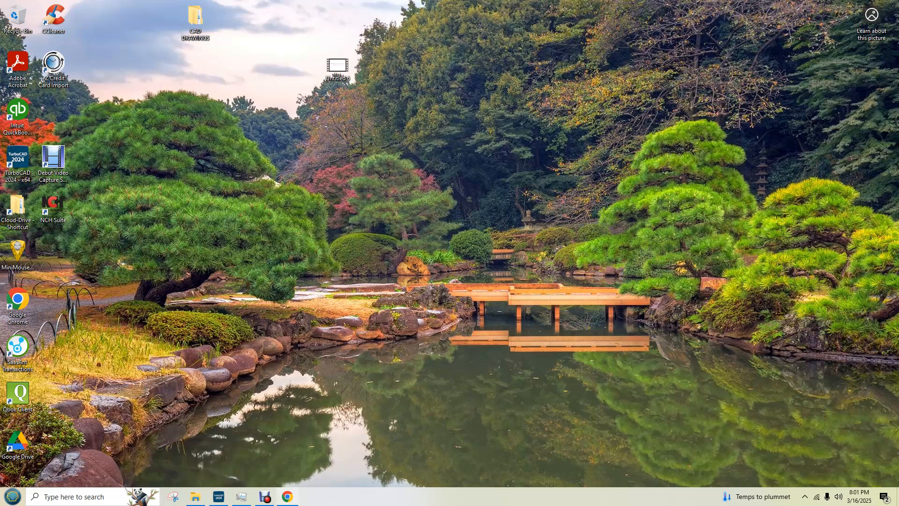
# - Switch to Chrome and examine the Tank-Supports-003 picture on the Clark Welding tank supports page
pyautogui.click(287, 496)
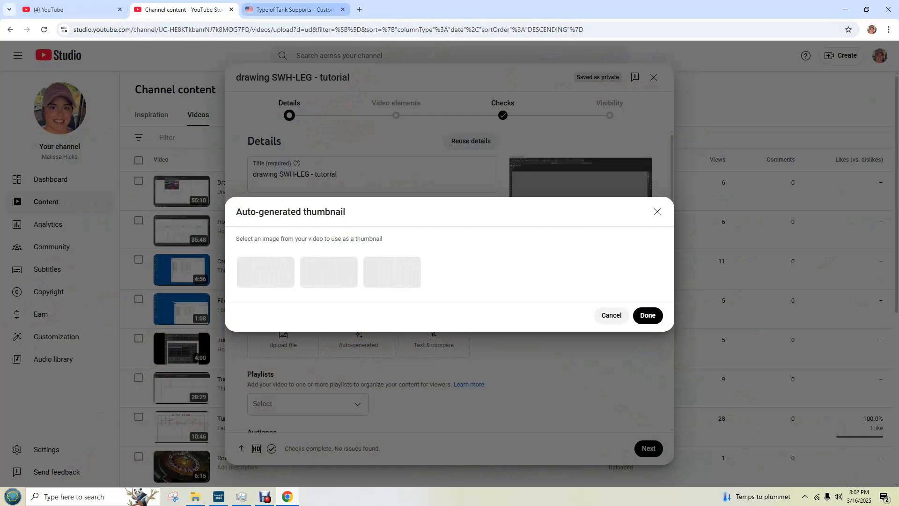
pyautogui.click(288, 9)
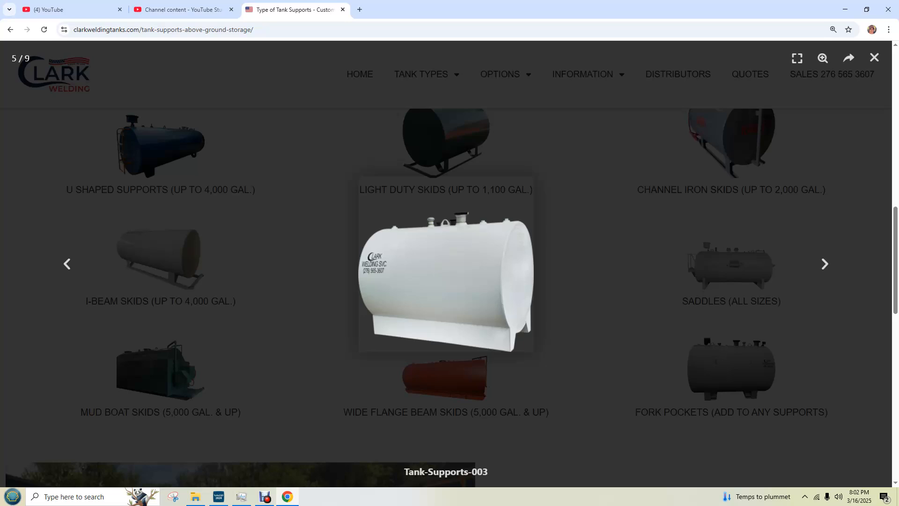
pyautogui.scroll(1, 450, 281)
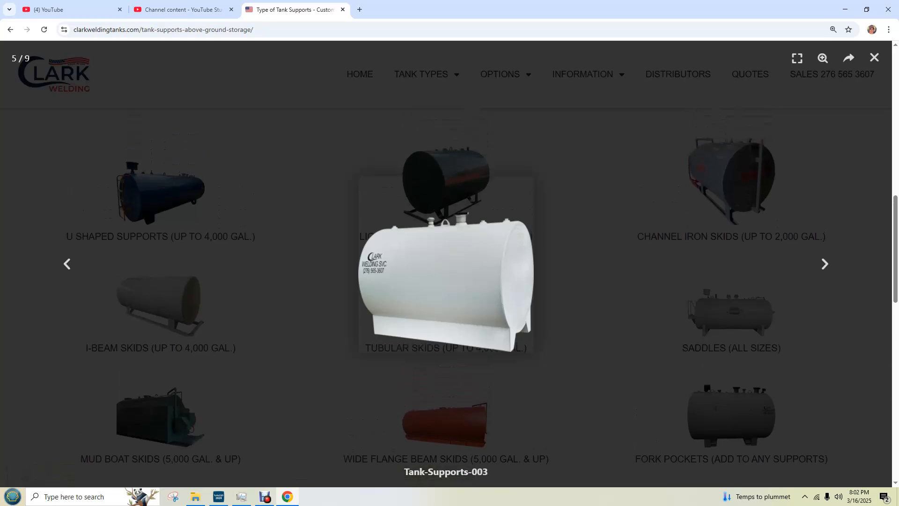
pyautogui.scroll(-1, 449, 281)
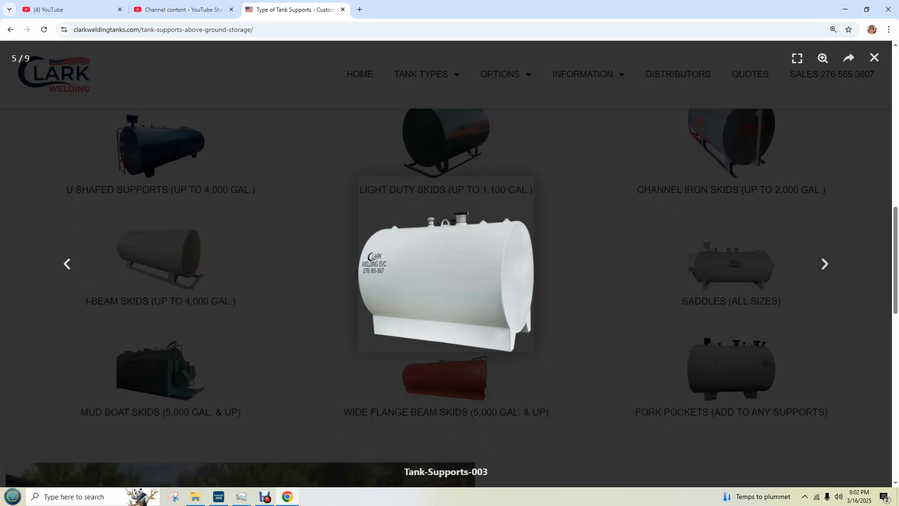
pyautogui.scroll(-1, 450, 281)
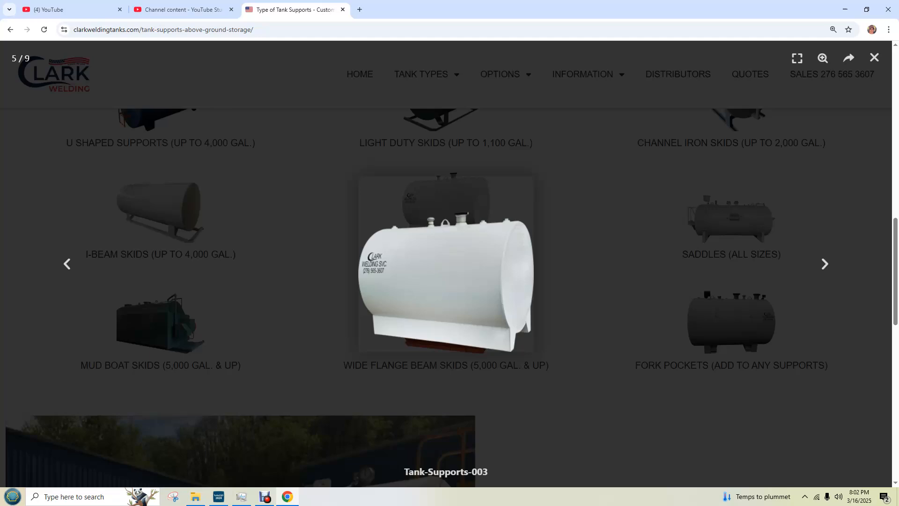
pyautogui.click(845, 9)
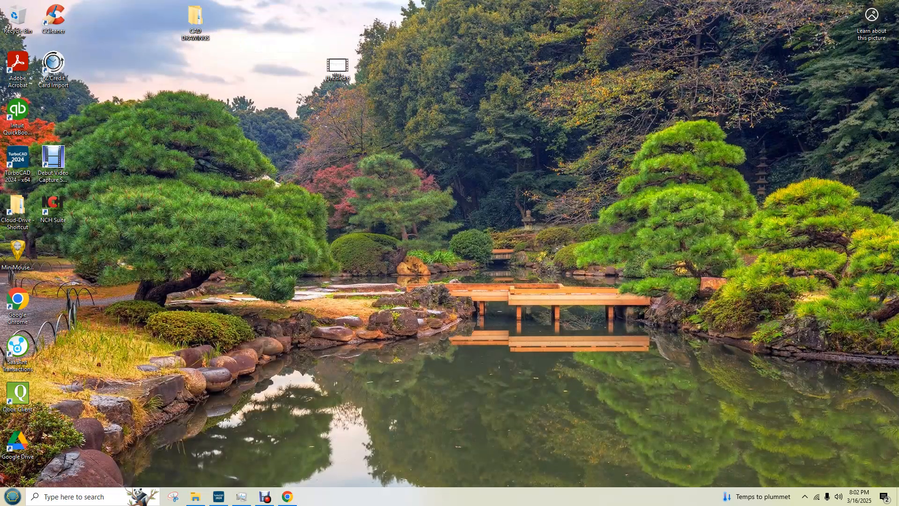
# - Copy all the drawings from the DWH-LEG folder inside CAD DRAWINGS, Double Wall Horizontal
pyautogui.doubleClick(195, 19)
pyautogui.moveTo(714, 63); pyautogui.dragTo(548, 87)
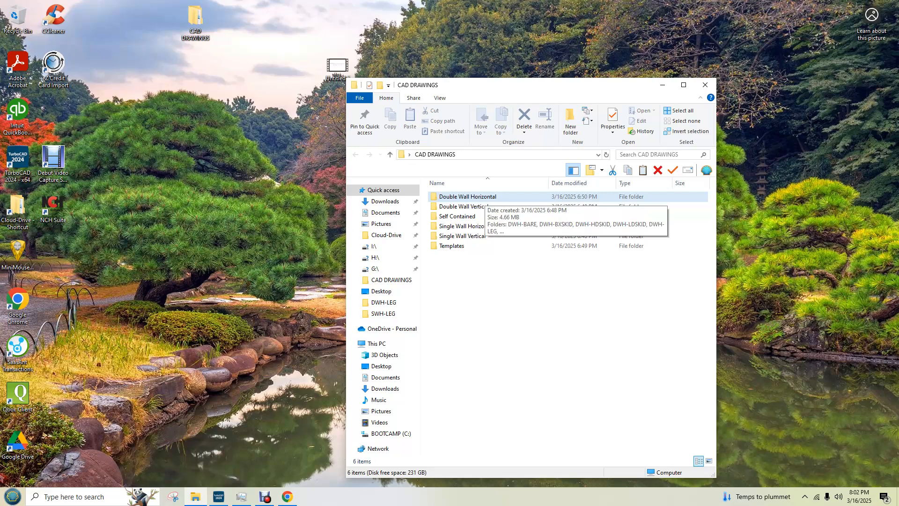
pyautogui.doubleClick(479, 196)
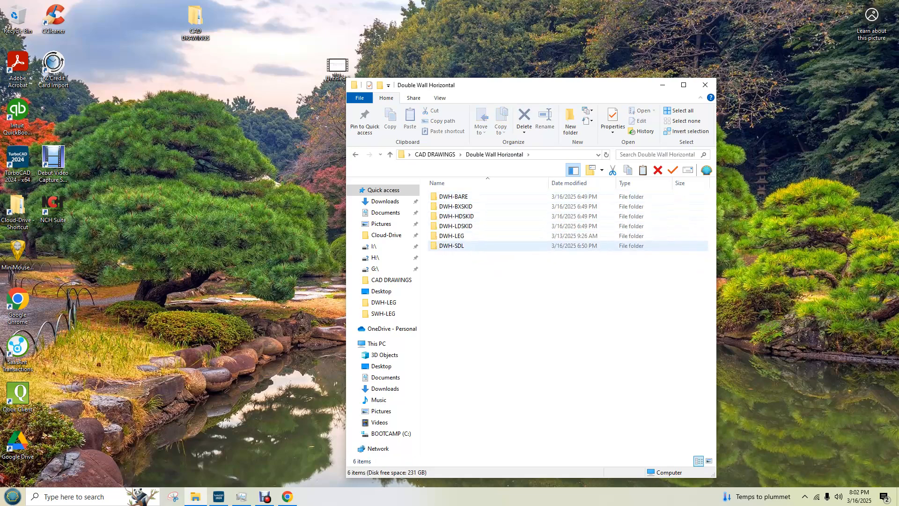
pyautogui.doubleClick(452, 235)
pyautogui.moveTo(489, 329); pyautogui.dragTo(428, 186)
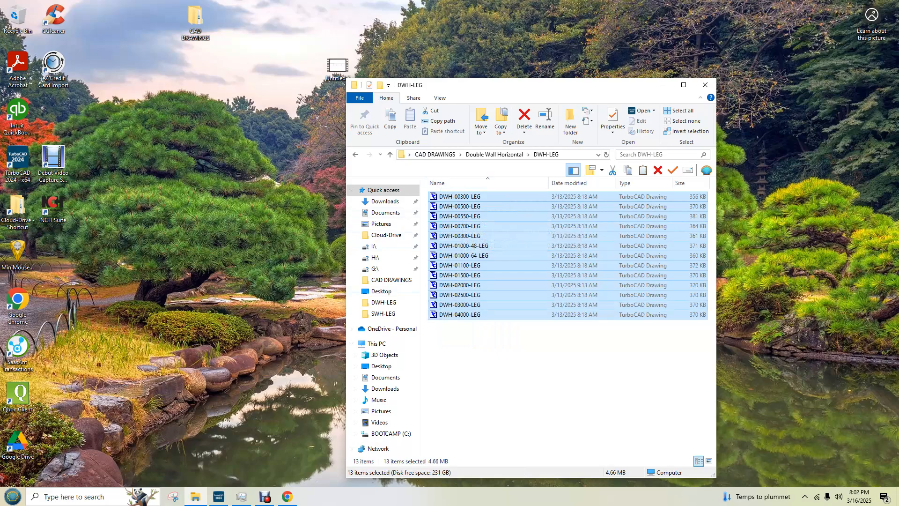
pyautogui.rightClick(459, 298)
pyautogui.click(480, 378)
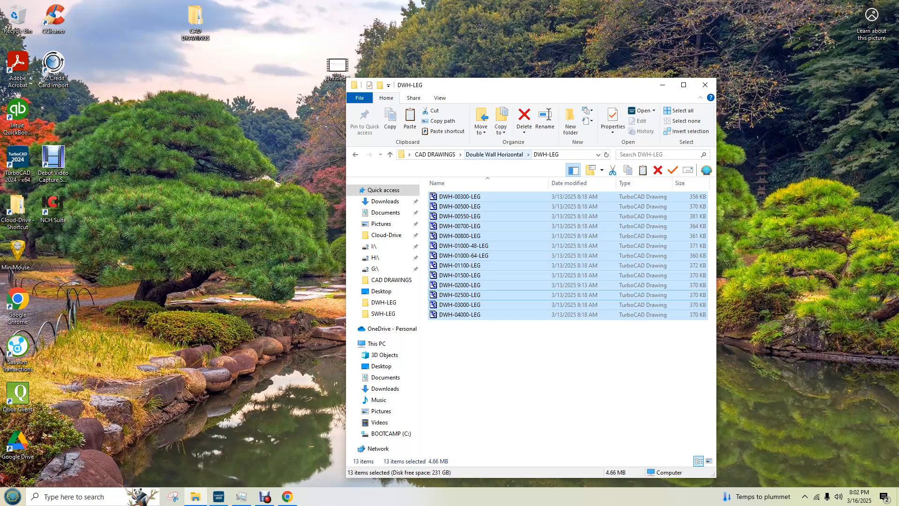
# - Paste the copied drawings into the DWH-BXSKID folder under Double Wall Horizontal
pyautogui.click(494, 154)
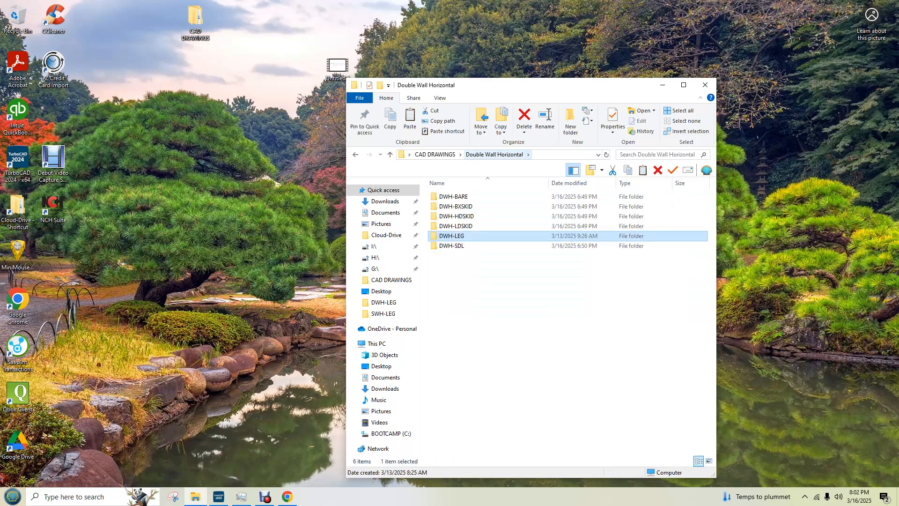
pyautogui.doubleClick(455, 206)
pyautogui.rightClick(450, 227)
pyautogui.click(474, 292)
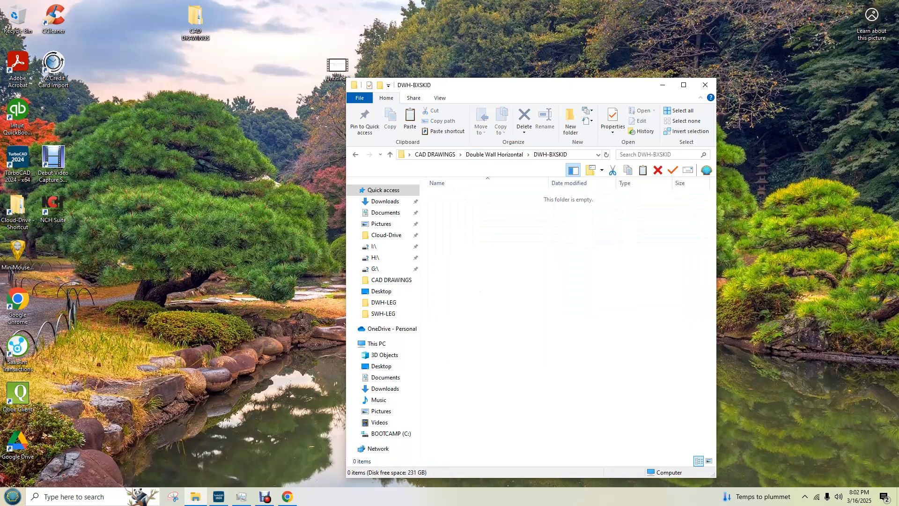
pyautogui.click(474, 347)
# - Rename the DWH-00300-LEG drawing in the DWH-BXSKID folder as DWH-00300-BXSKID
pyautogui.click(459, 196)
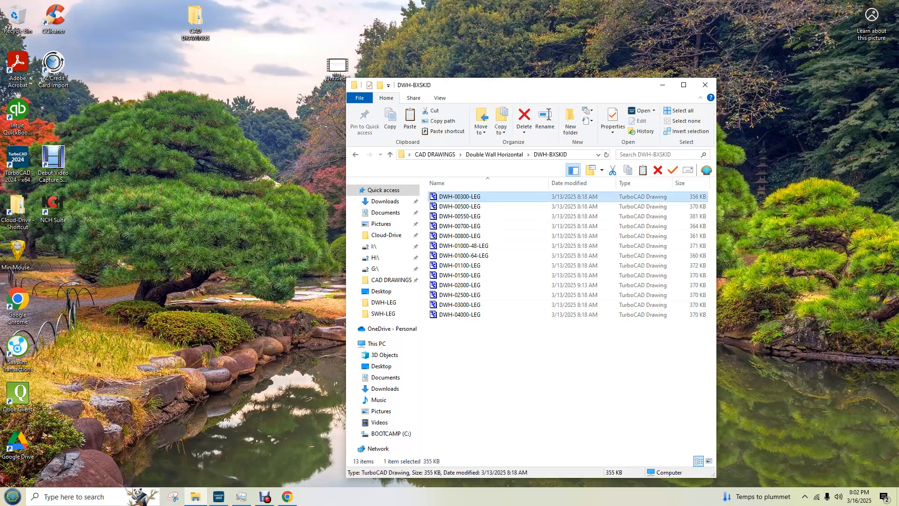
pyautogui.press('F2')
pyautogui.doubleClick(476, 196)
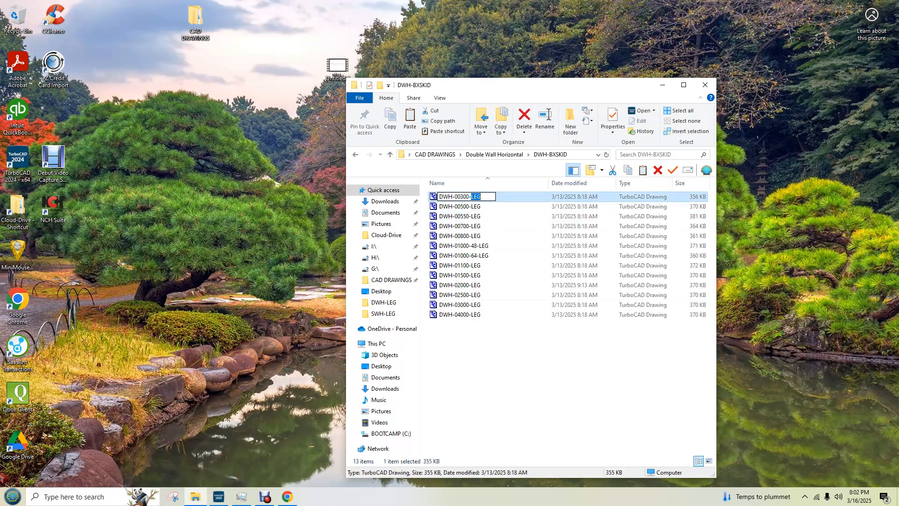
pyautogui.write('BXSKID')
pyautogui.press('Return')
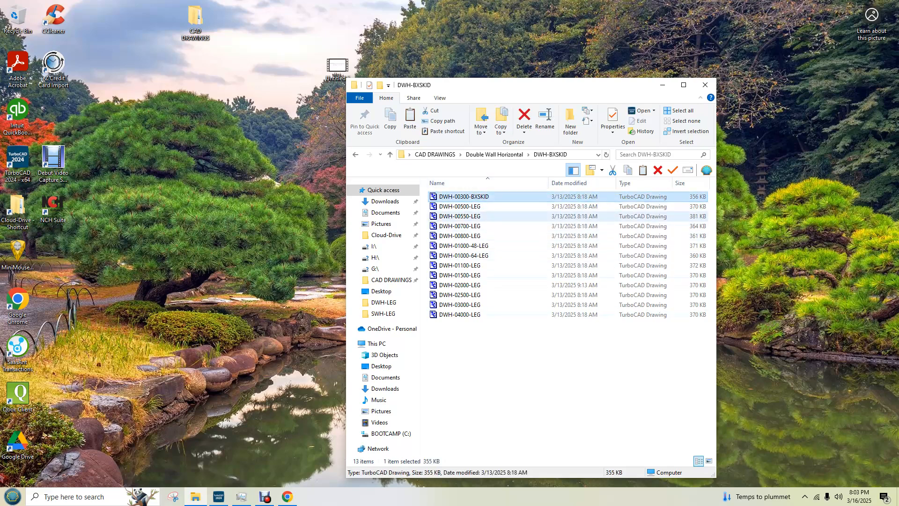
# - Copy the "-BXSKID" suffix from the name of the DWH-00300-BXSKID drawing
pyautogui.click(469, 196)
pyautogui.moveTo(469, 197); pyautogui.dragTo(490, 196)
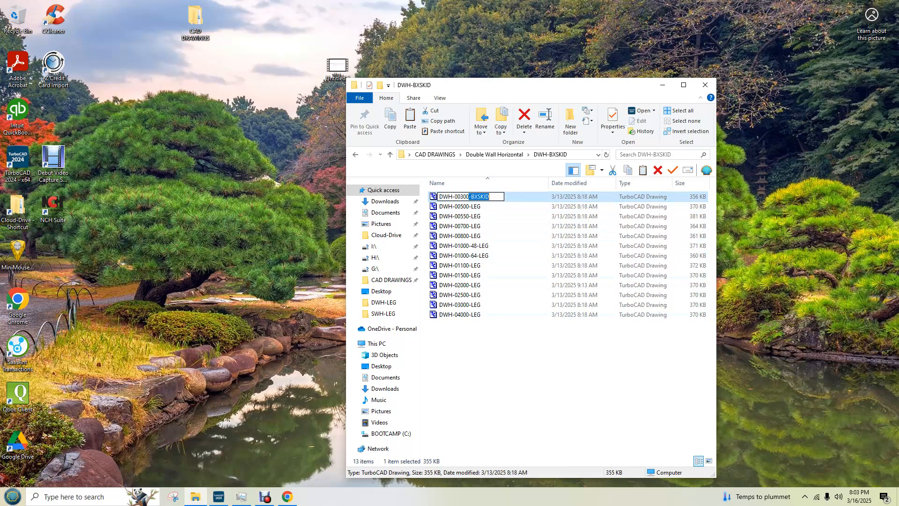
pyautogui.press('super+c')
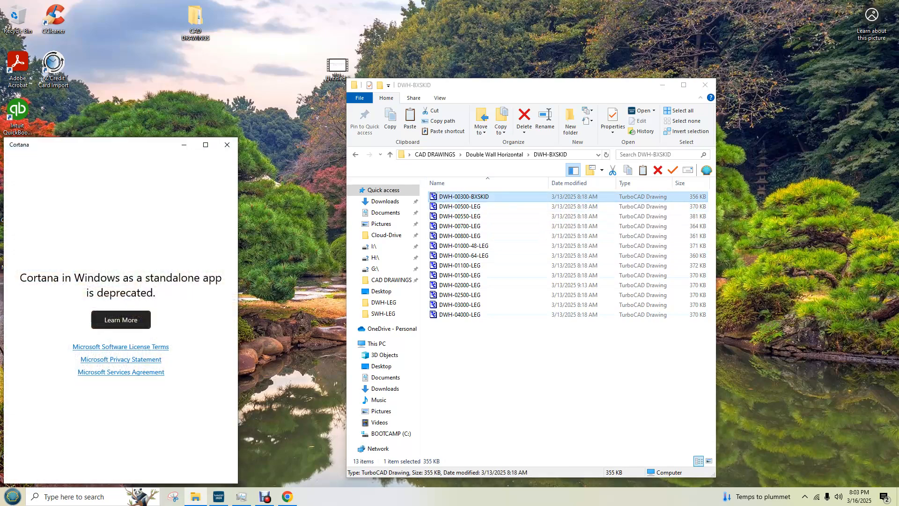
pyautogui.click(227, 145)
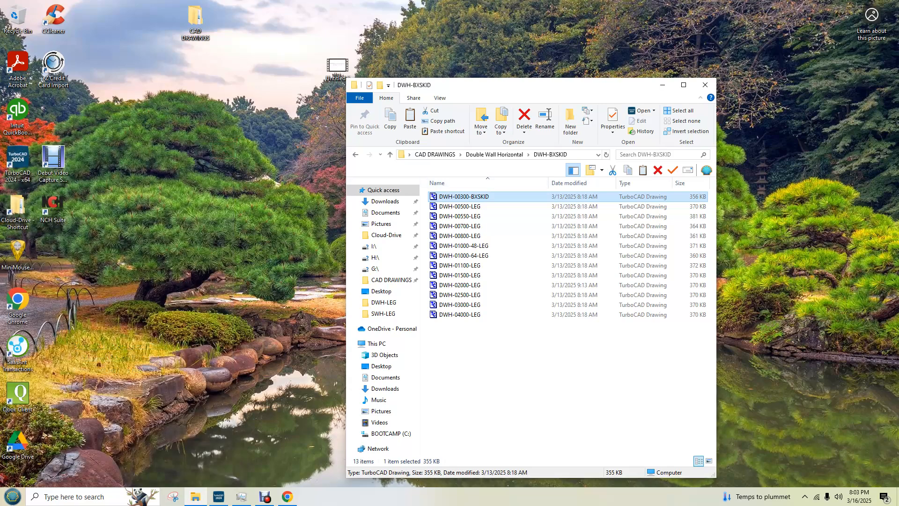
pyautogui.press('F2')
pyautogui.moveTo(468, 196); pyautogui.dragTo(490, 196)
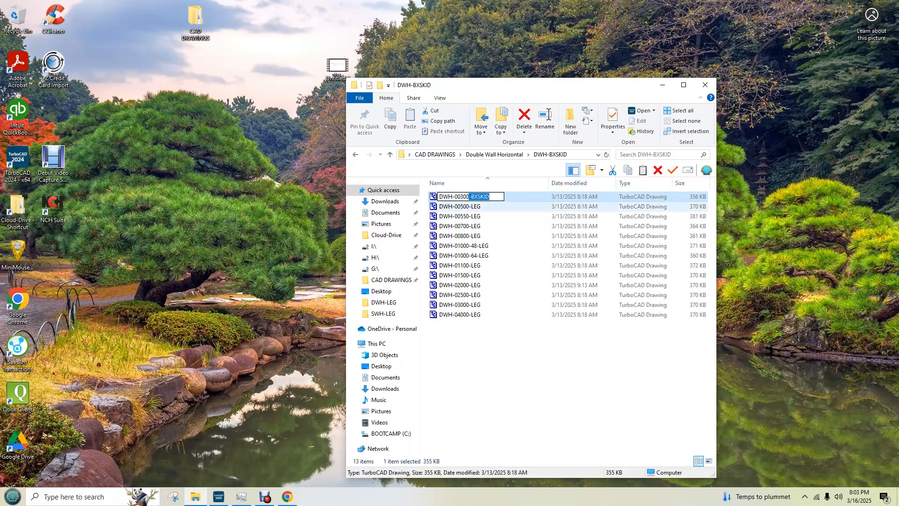
# - Rename the DWH-00500-LEG and DWH-00550-LEG drawings as DWH-00500-BXSKID and DWH-00550-BXSKID
pyautogui.click(459, 206)
pyautogui.press('F2')
pyautogui.moveTo(468, 206); pyautogui.dragTo(482, 206)
pyautogui.hotkey('ctrl', 'v')
pyautogui.click(459, 216)
pyautogui.press('F2')
pyautogui.moveTo(468, 216); pyautogui.dragTo(481, 216)
pyautogui.hotkey('ctrl', 'v')
pyautogui.click(482, 340)
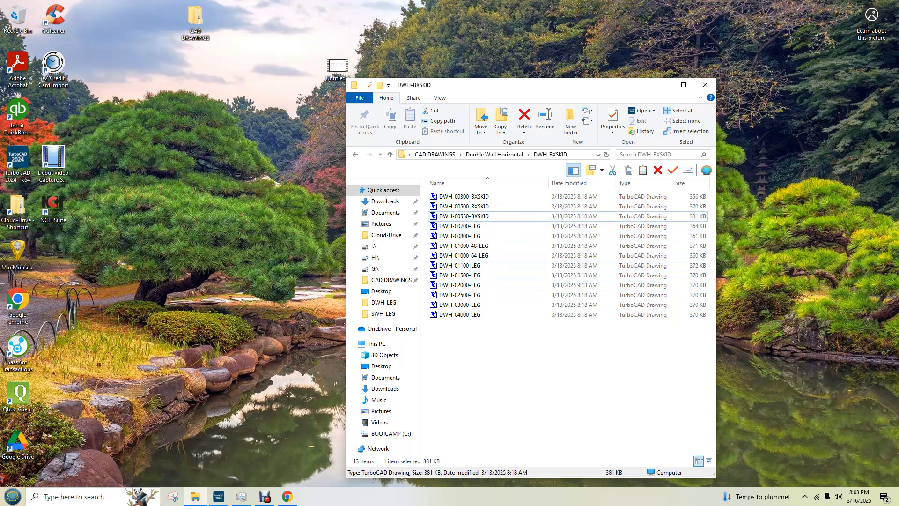
# - Switch to TurboCAD and open the DWH-00300-BXSKID drawing from Double Wall Horizontal, DWH-BXSKID
pyautogui.click(219, 496)
pyautogui.hotkey('ctrl', 'o')
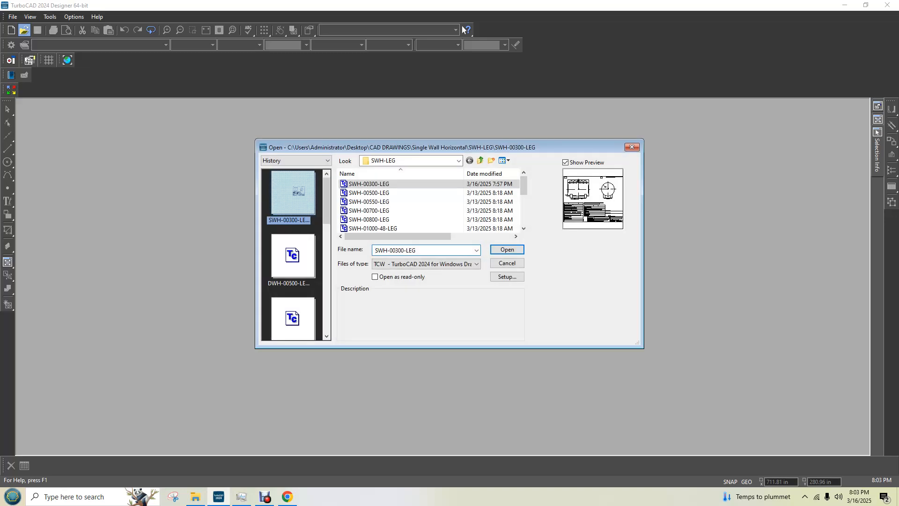
pyautogui.click(480, 160)
pyautogui.click(480, 160)
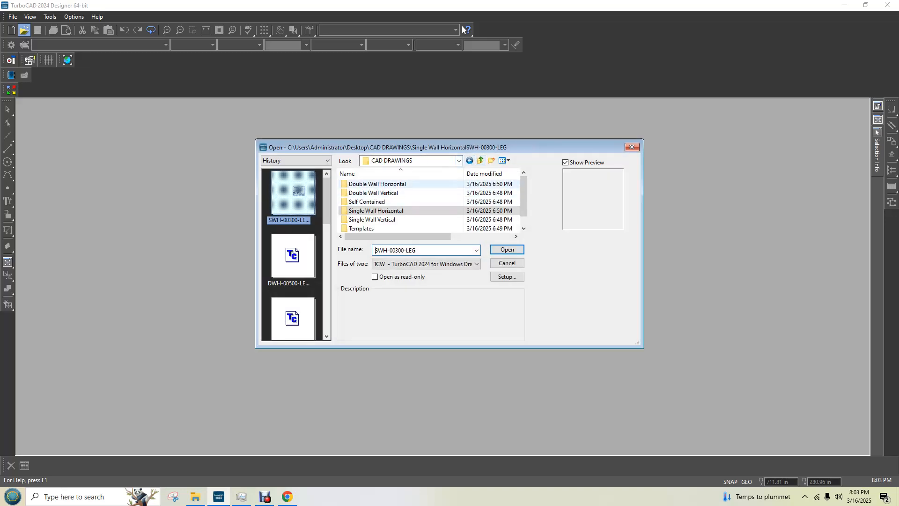
pyautogui.doubleClick(377, 183)
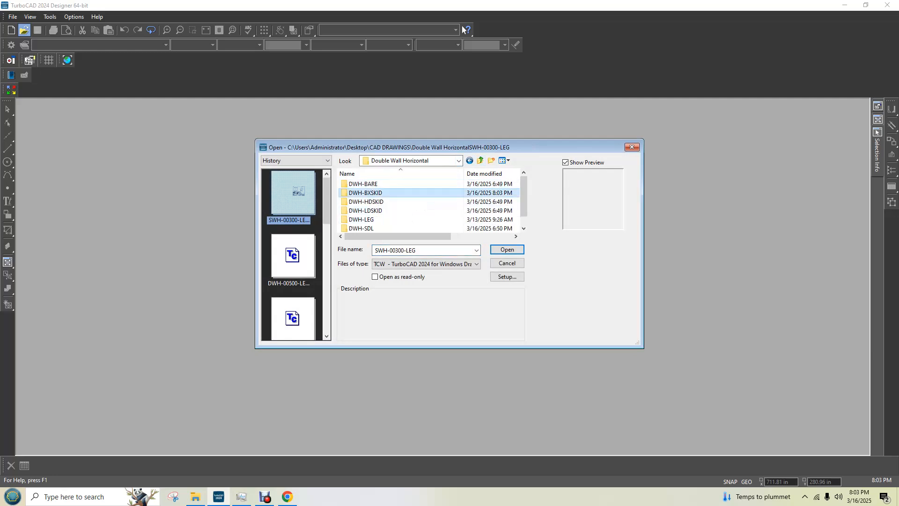
pyautogui.doubleClick(377, 192)
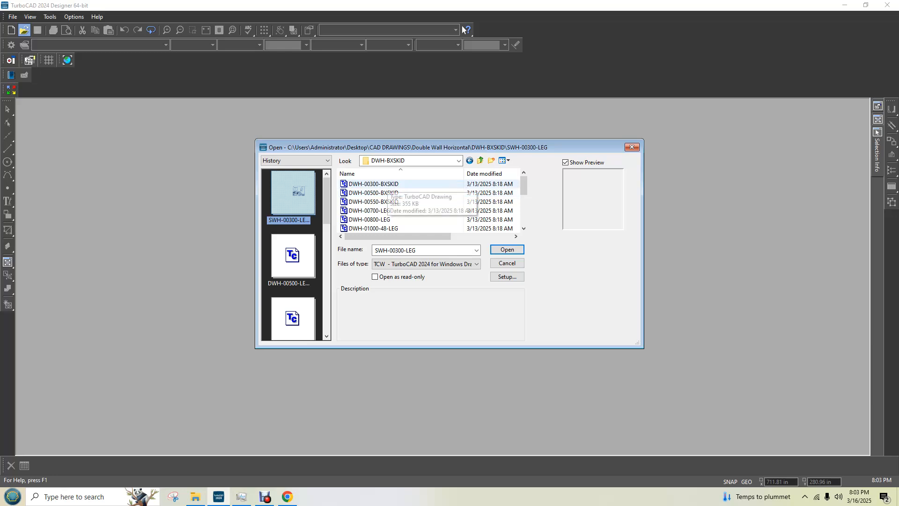
pyautogui.doubleClick(373, 183)
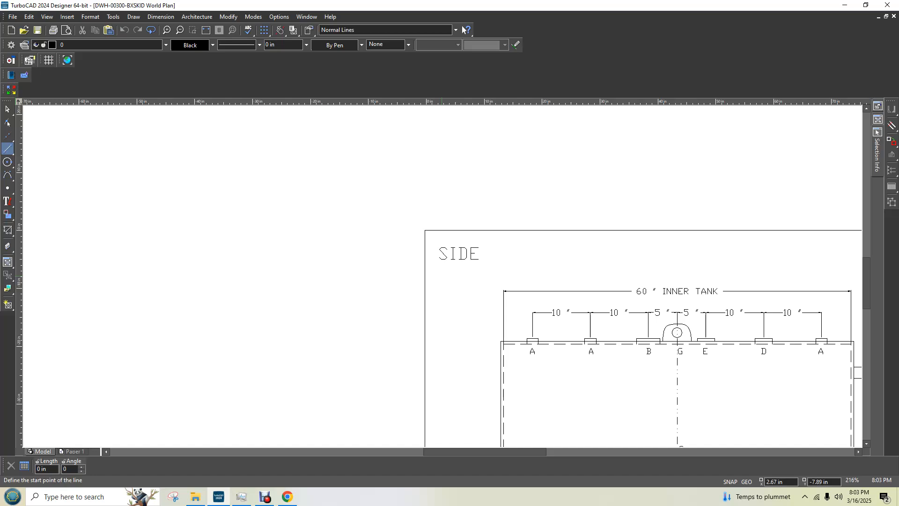
# - Examine the tank supports and their spacing dimension beneath the tank in the end view
pyautogui.scroll(-2, 336, 275)
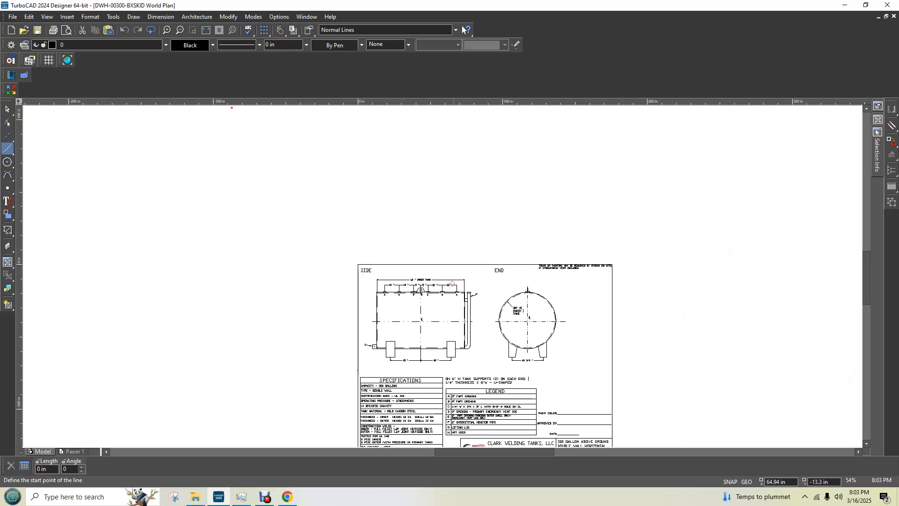
pyautogui.scroll(3, 514, 351)
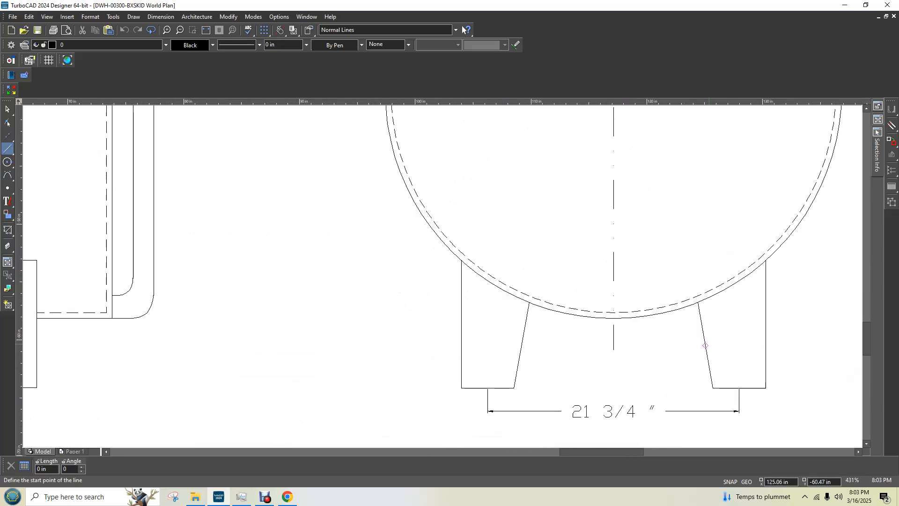
pyautogui.scroll(-1, 440, 276)
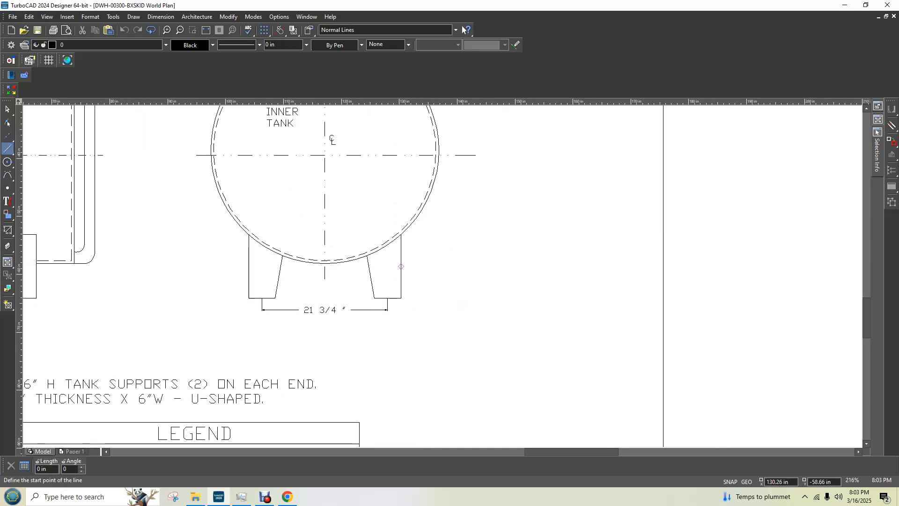
pyautogui.scroll(2, 461, 279)
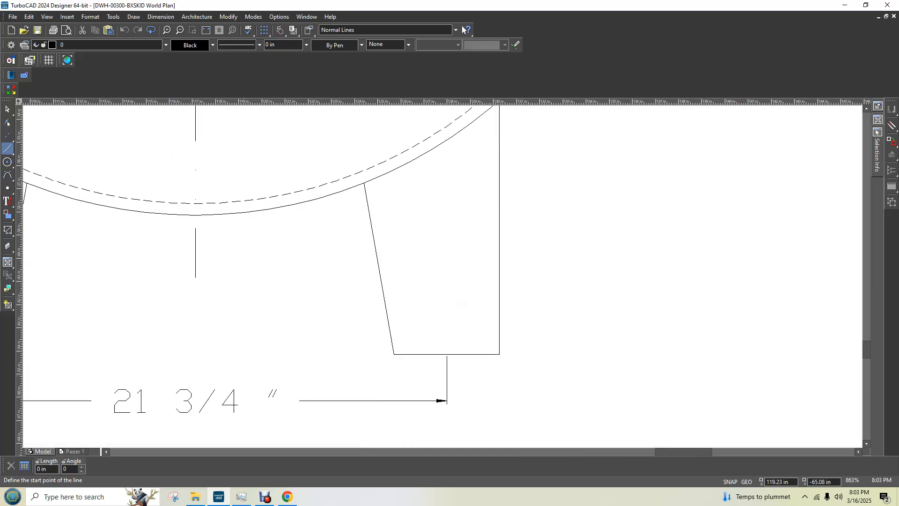
pyautogui.scroll(-4, 447, 270)
pyautogui.scroll(3, 447, 270)
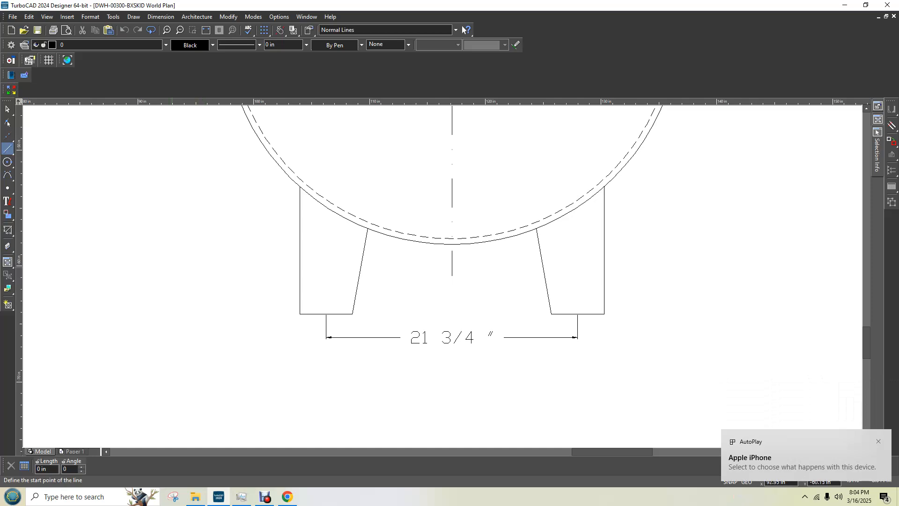
pyautogui.scroll(1, 353, 328)
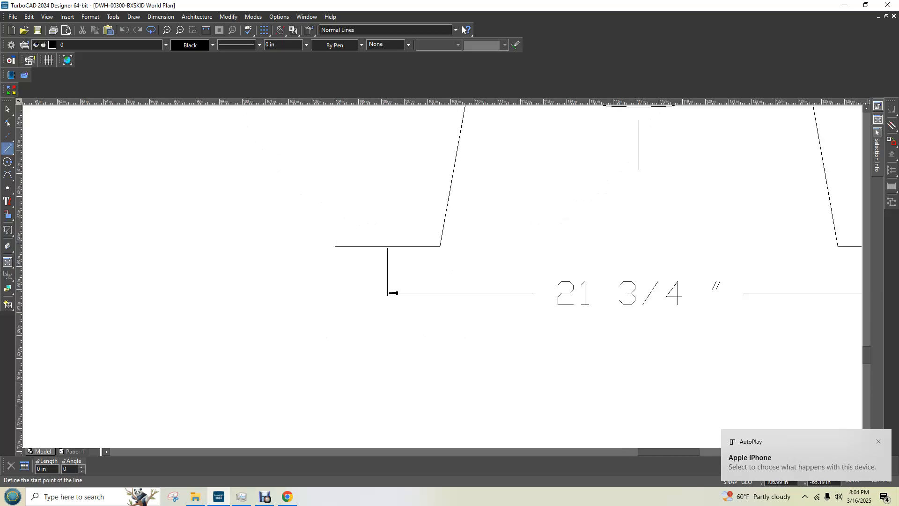
pyautogui.scroll(-2, 442, 276)
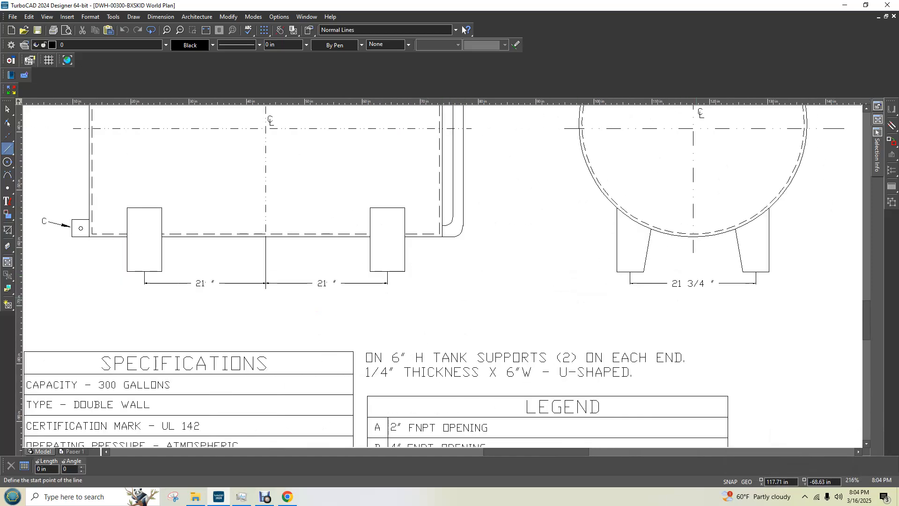
# - Draw a horizontal line between the outer bottom corners of the two supports in the end view
pyautogui.scroll(1, 693, 272)
pyautogui.click(283, 224)
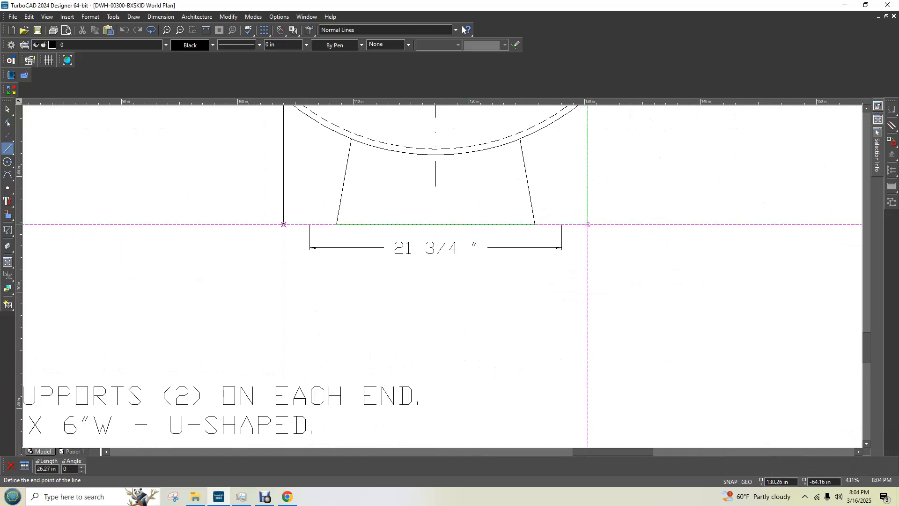
pyautogui.click(588, 224)
pyautogui.click(7, 109)
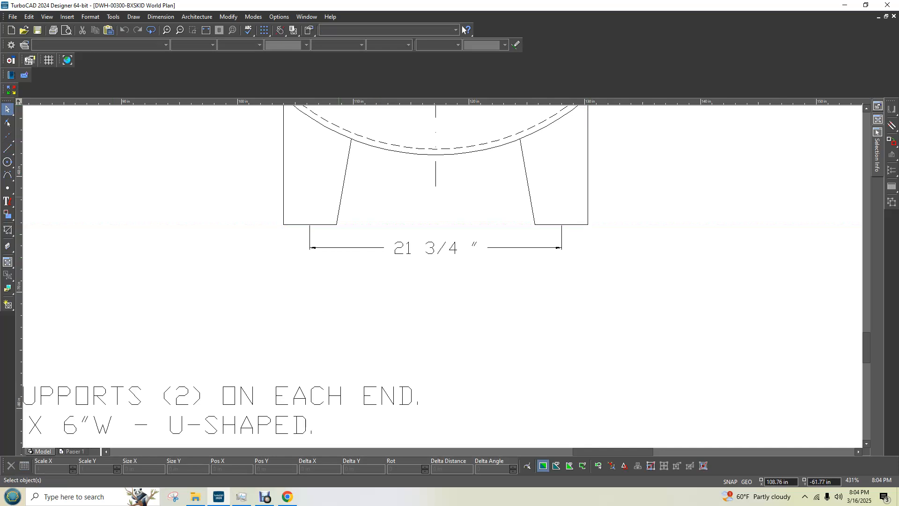
pyautogui.click(341, 197)
pyautogui.press('Left')
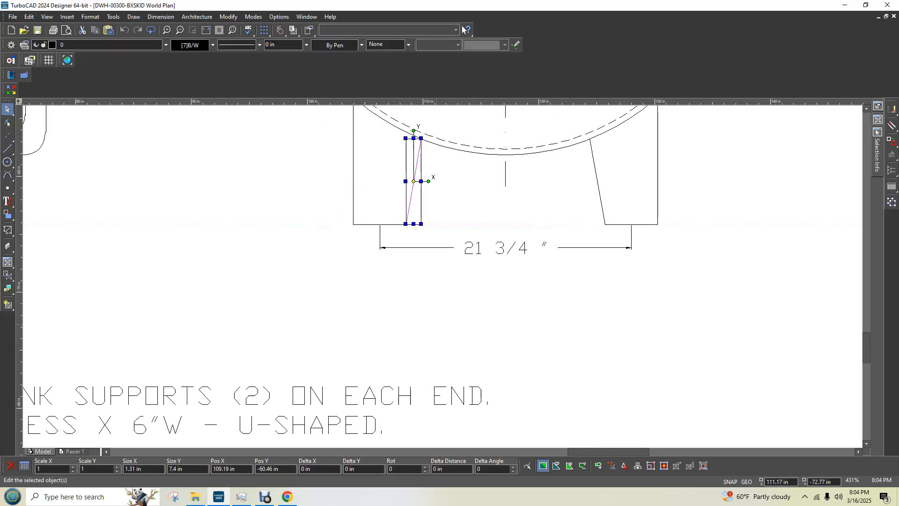
pyautogui.press('Escape')
pyautogui.press('pagedown')
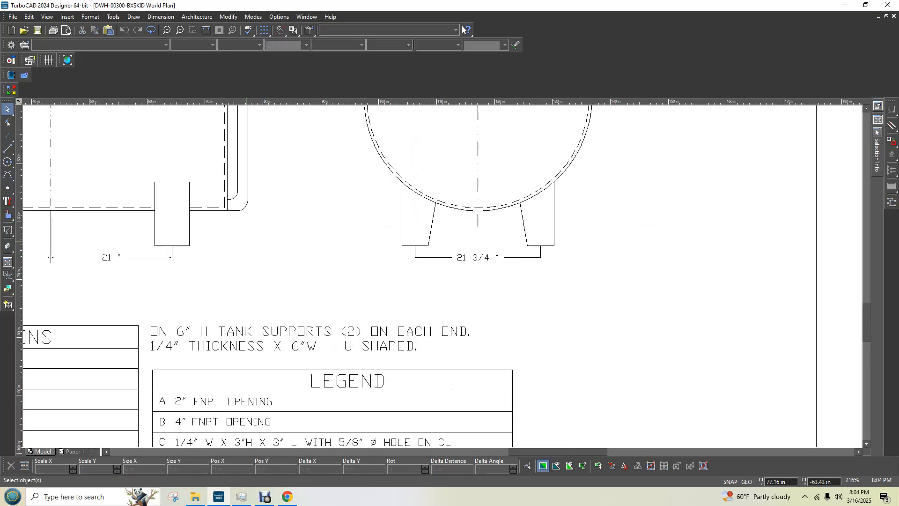
pyautogui.press('Right')
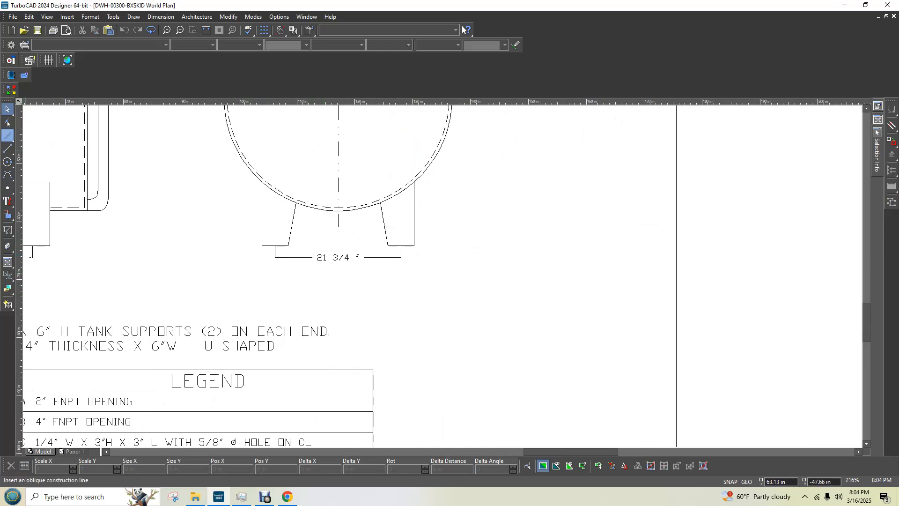
pyautogui.click(8, 148)
pyautogui.click(288, 246)
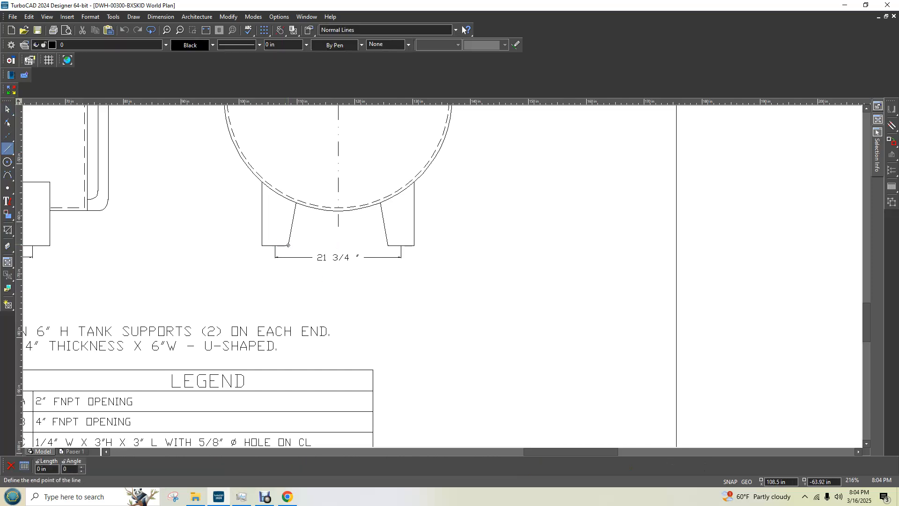
pyautogui.click(295, 202)
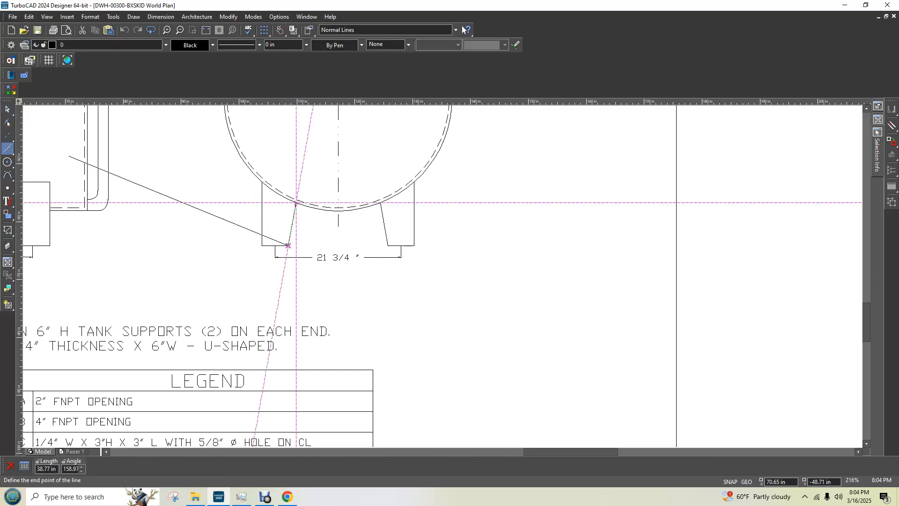
pyautogui.click(8, 109)
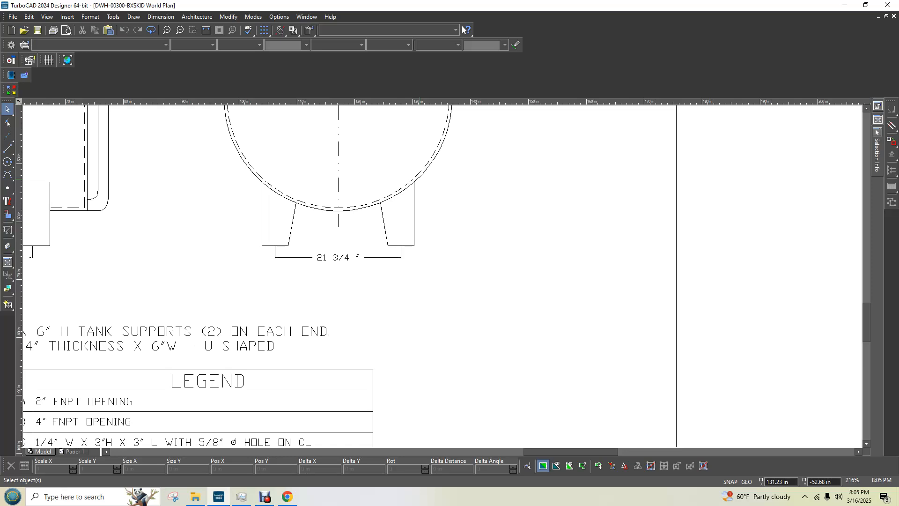
# - Draw a horizontal line between the inner bottom corners of the two supports in the end view
pyautogui.moveTo(341, 212); pyautogui.dragTo(201, 212, button='middle')
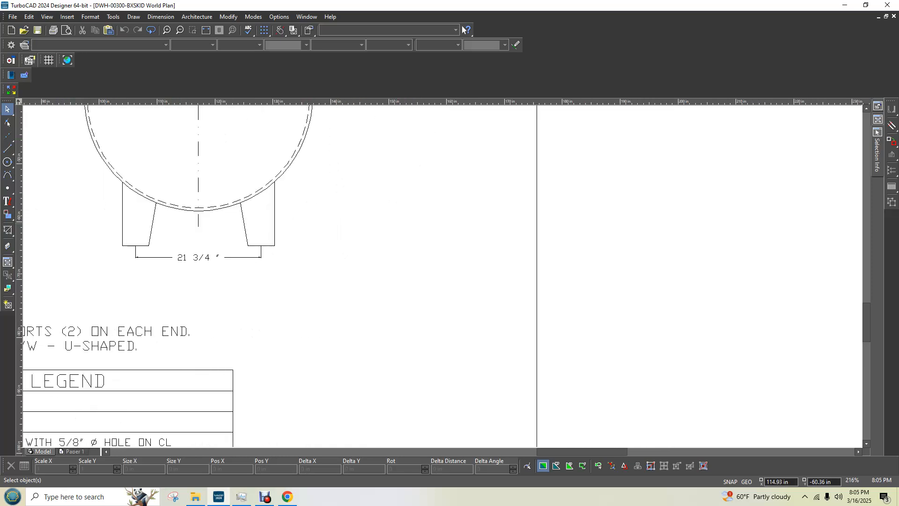
pyautogui.scroll(1, 177, 221)
pyautogui.click(7, 149)
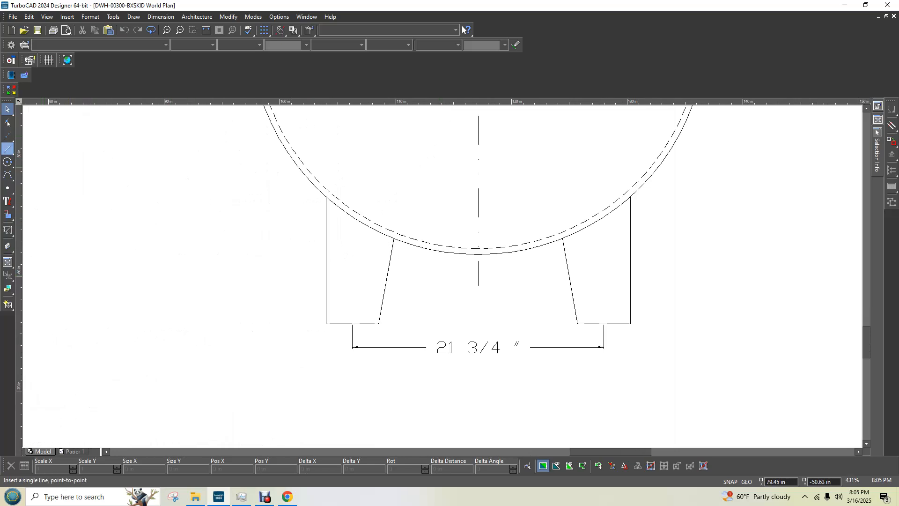
pyautogui.click(379, 324)
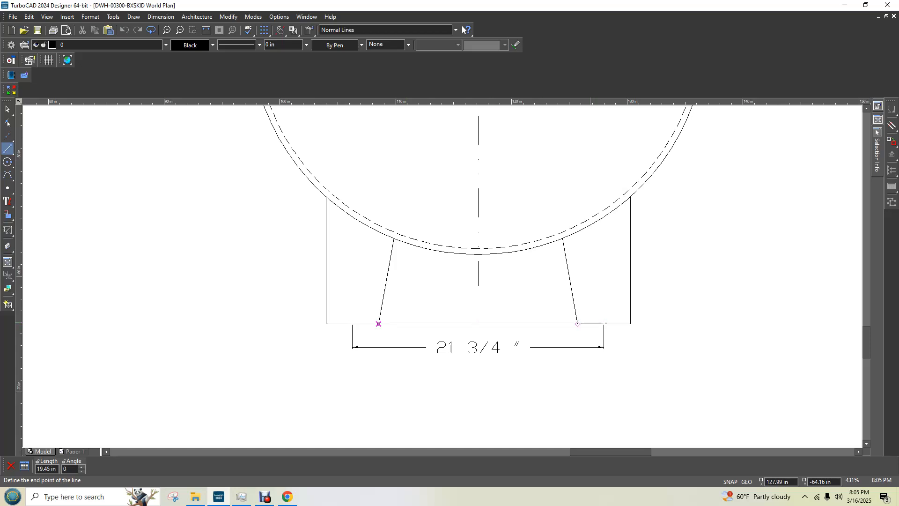
pyautogui.click(478, 323)
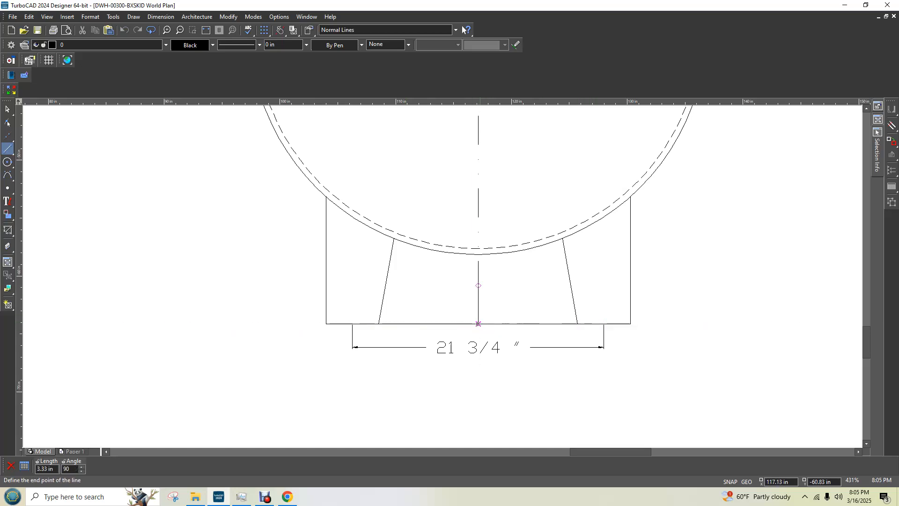
pyautogui.press('Escape')
# - Delete the horizontal line joining the inner bottom corners of the two supports
pyautogui.rightClick(489, 323)
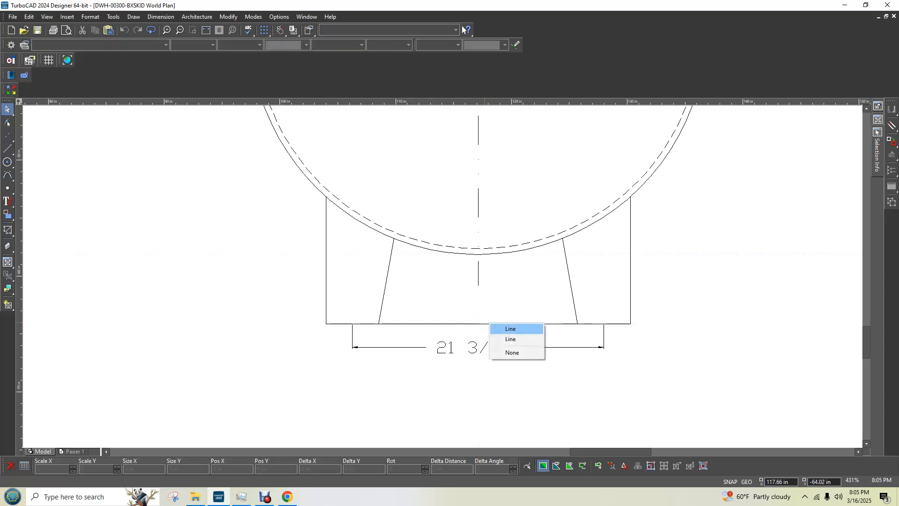
pyautogui.click(514, 339)
pyautogui.press('Delete')
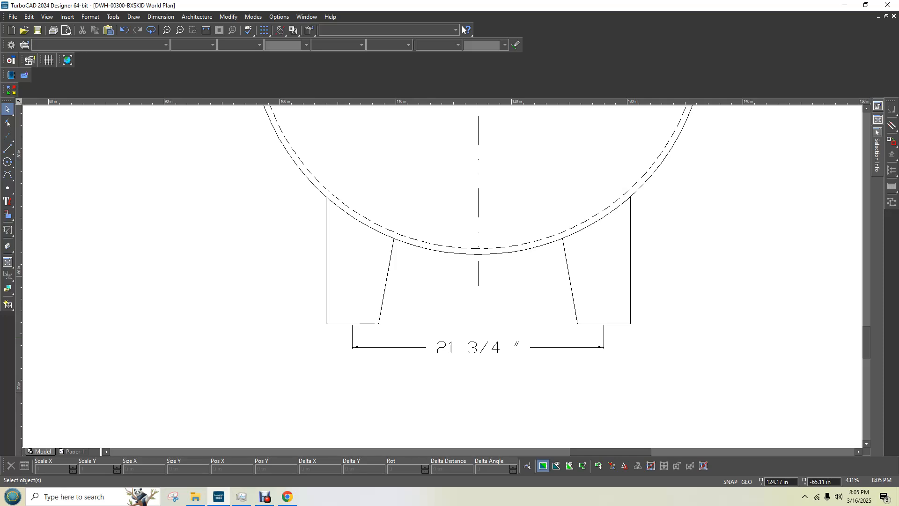
# - Delete the right support's lines and the 21 3/4" spacing dimension beneath the tank in the end view
pyautogui.click(570, 280)
pyautogui.press('Delete')
pyautogui.click(630, 257)
pyautogui.press('Delete')
pyautogui.click(597, 323)
pyautogui.press('Delete')
pyautogui.click(605, 338)
pyautogui.press('Delete')
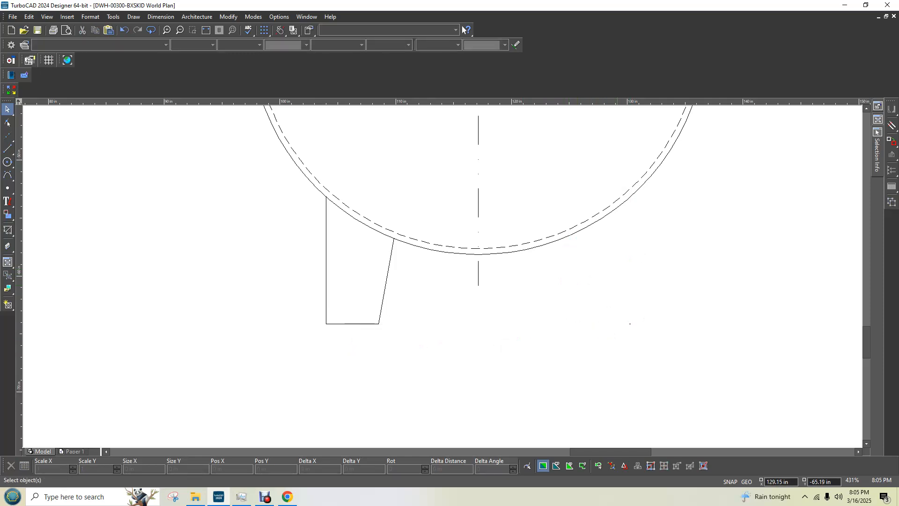
pyautogui.moveTo(643, 312); pyautogui.dragTo(535, 332)
pyautogui.press('Delete')
# - Delete the side and bottom lines of the left support in the end view
pyautogui.click(326, 258)
pyautogui.press('Delete')
pyautogui.click(390, 276)
pyautogui.press('Delete')
pyautogui.click(355, 323)
pyautogui.click(383, 340)
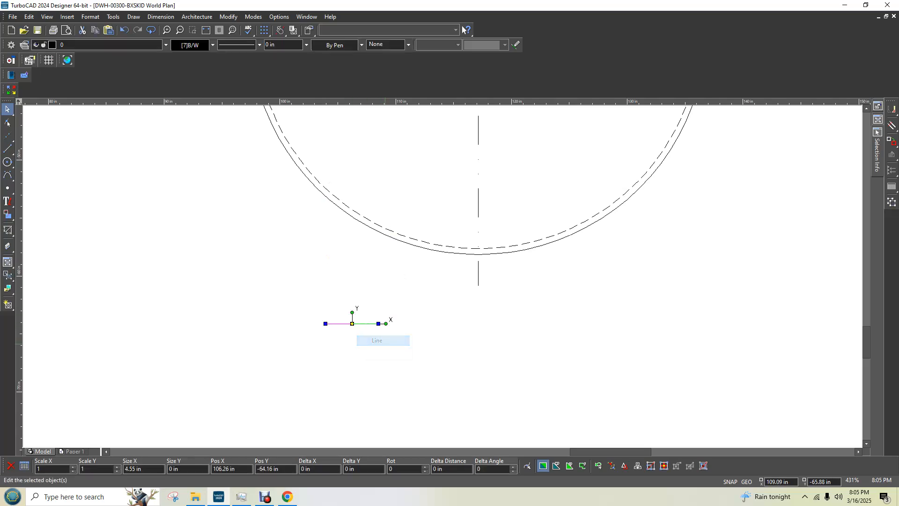
pyautogui.moveTo(249, 270); pyautogui.dragTo(458, 368)
pyautogui.press('Delete')
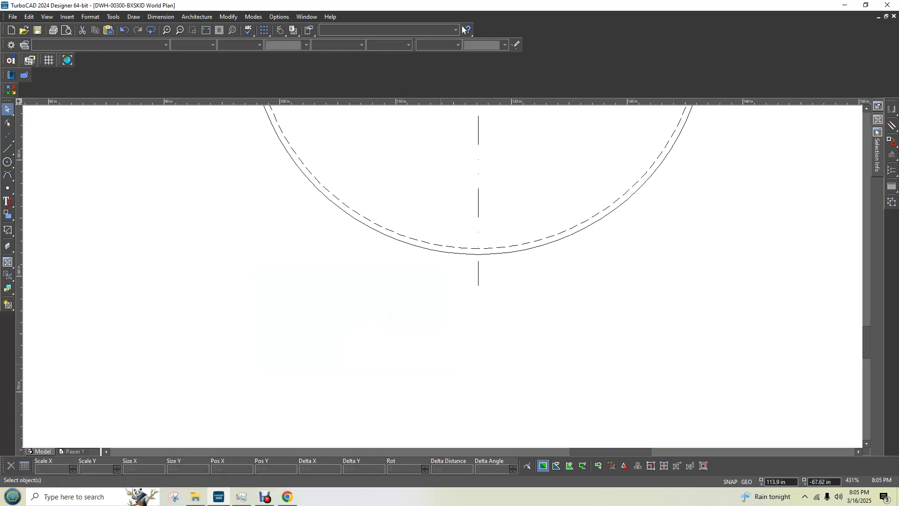
# - Draw a magenta line 6 in long at 270° from the bottom of the tank's outer circle on its centerline
pyautogui.click(7, 149)
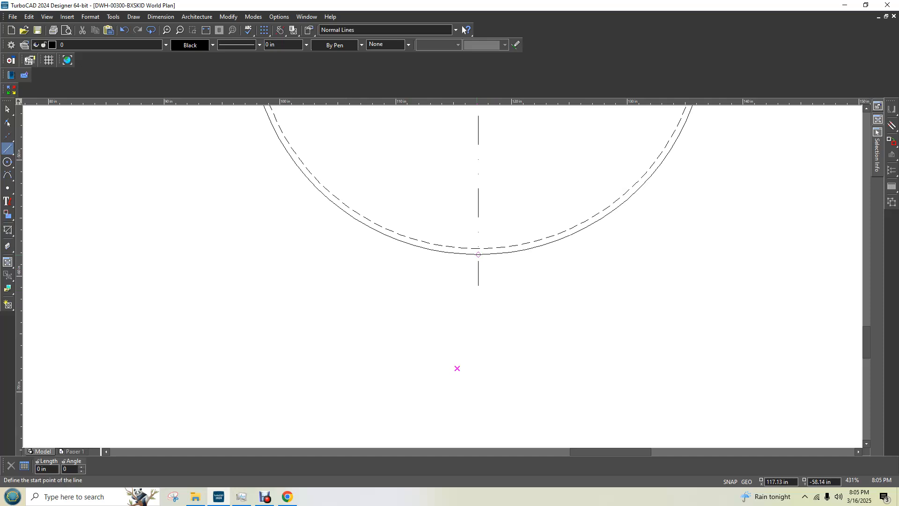
pyautogui.click(478, 254)
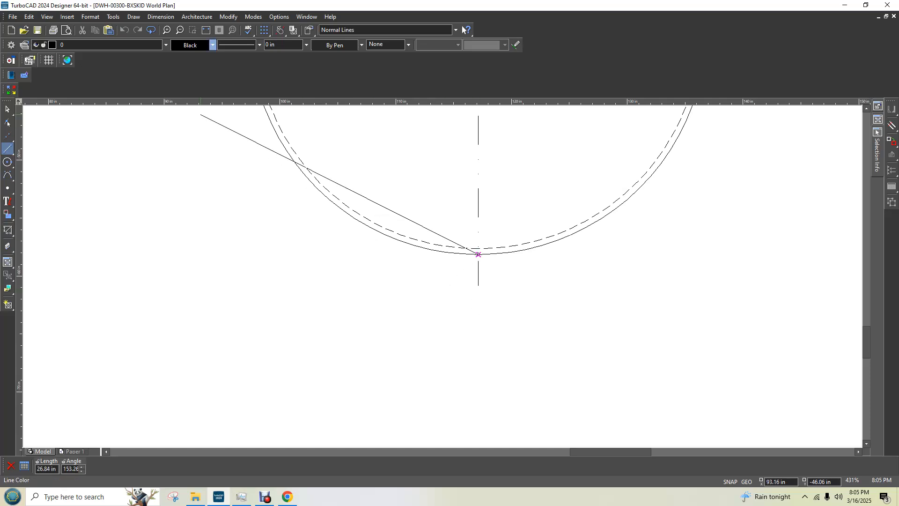
pyautogui.click(212, 45)
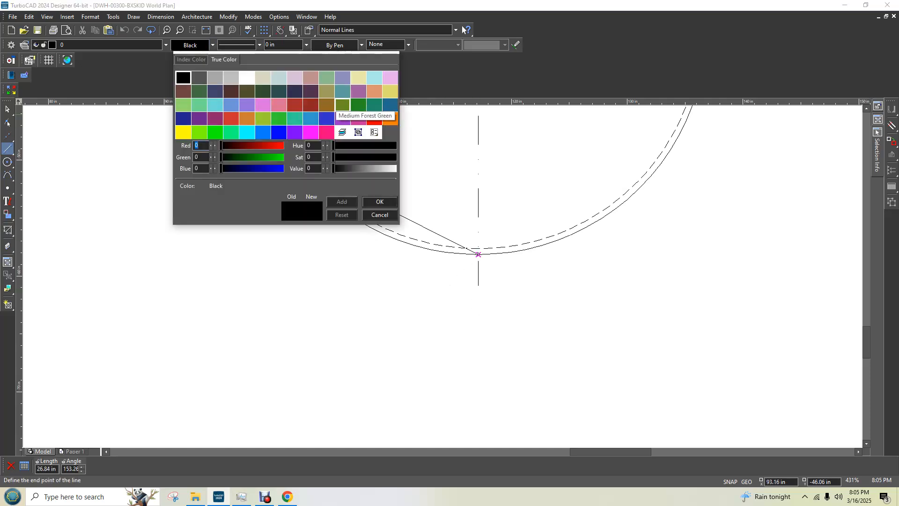
pyautogui.click(310, 132)
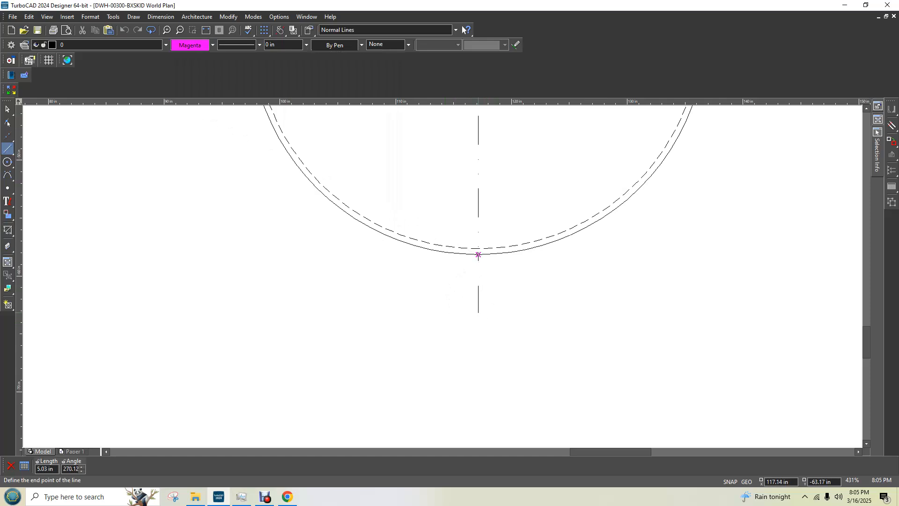
pyautogui.write('6')
pyautogui.press('Tab')
pyautogui.write('9')
pyautogui.press('BackSpace')
pyautogui.write('270')
pyautogui.press('Return')
pyautogui.press('Right')
pyautogui.press('Right')
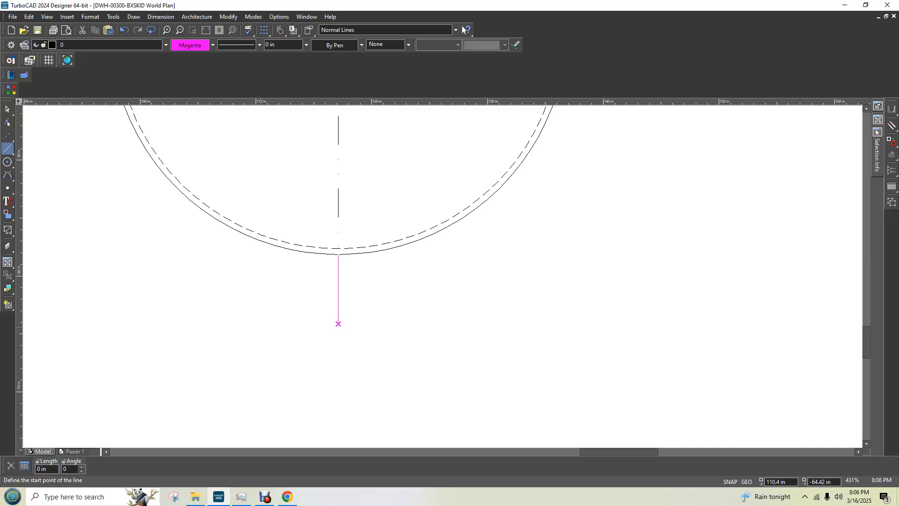
# - Draw a magenta horizontal line 17 in long to the right from the vertical line's lower end
pyautogui.click(338, 323)
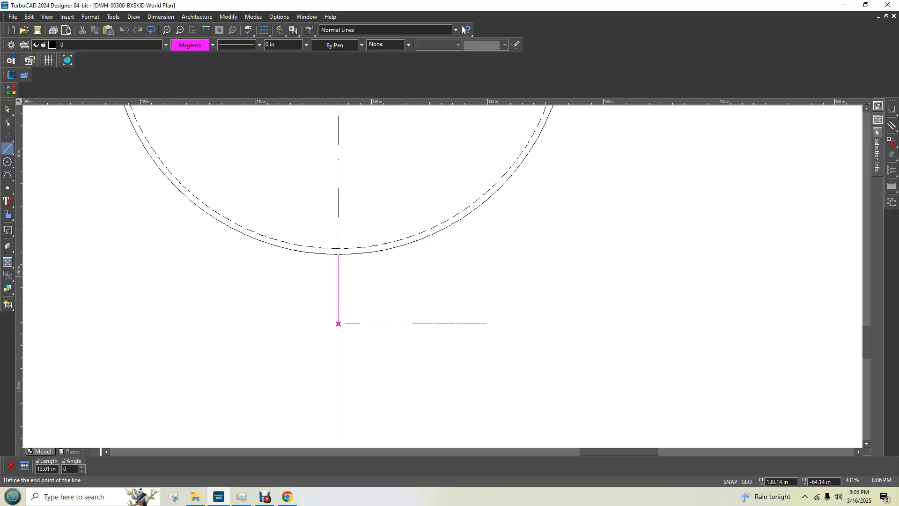
pyautogui.press('Tab')
pyautogui.write('17')
pyautogui.press('Tab')
pyautogui.press('Return')
pyautogui.hscroll(1, 488, 323)
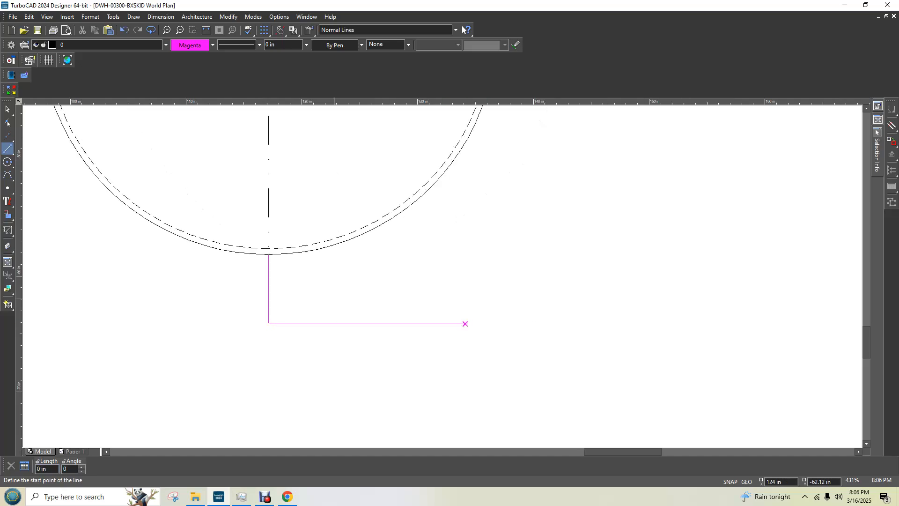
# - Draw a magenta line 17 in long at 180° from the vertical line's lower end
pyautogui.click(268, 324)
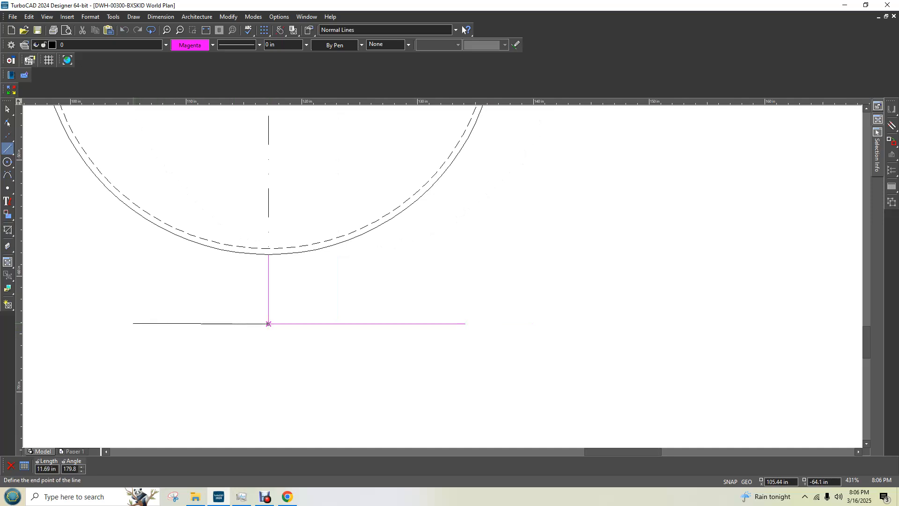
pyautogui.write('17')
pyautogui.press('Tab')
pyautogui.write('180')
pyautogui.press('Return')
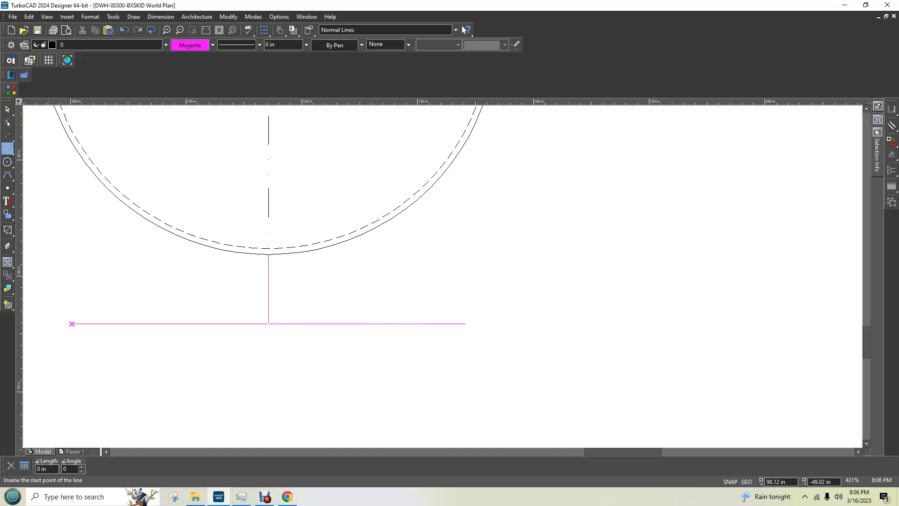
pyautogui.scroll(2, 268, 254)
pyautogui.scroll(-2, 443, 275)
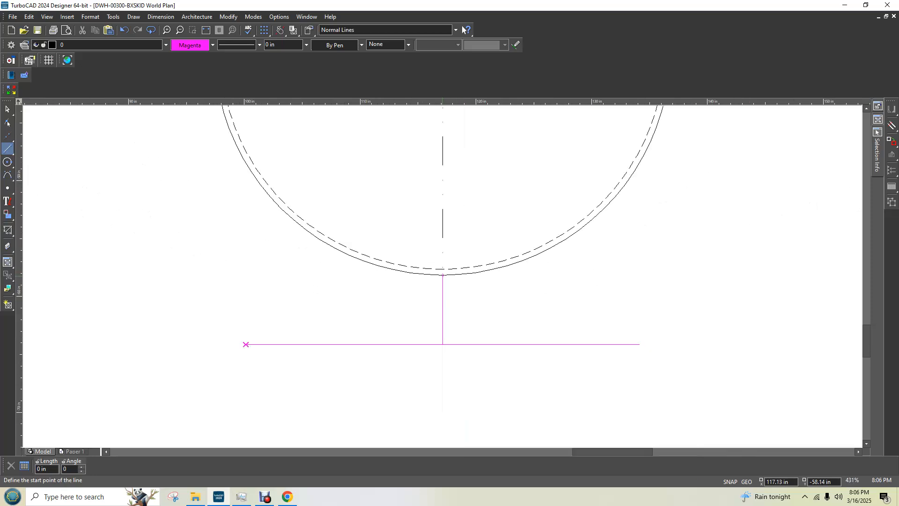
# - Set the line colour to black, keeping the continuous line pattern
pyautogui.click(259, 45)
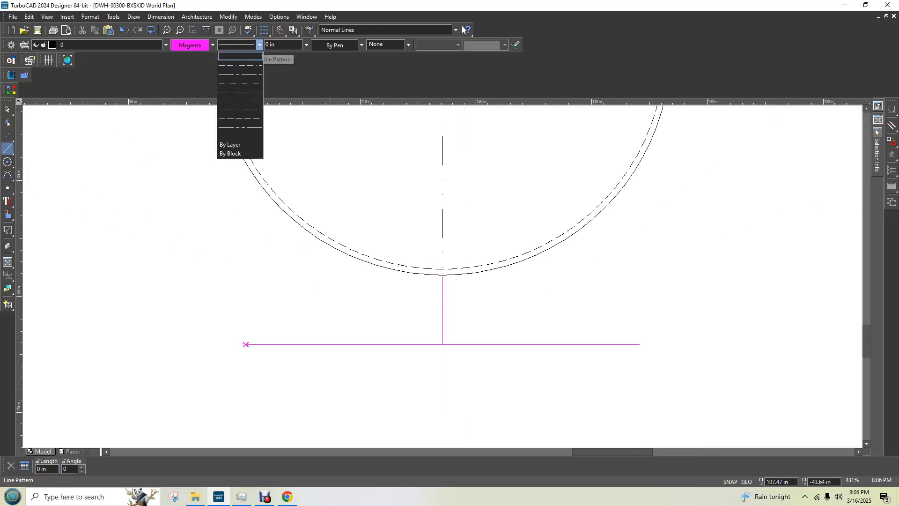
pyautogui.click(259, 45)
pyautogui.click(213, 45)
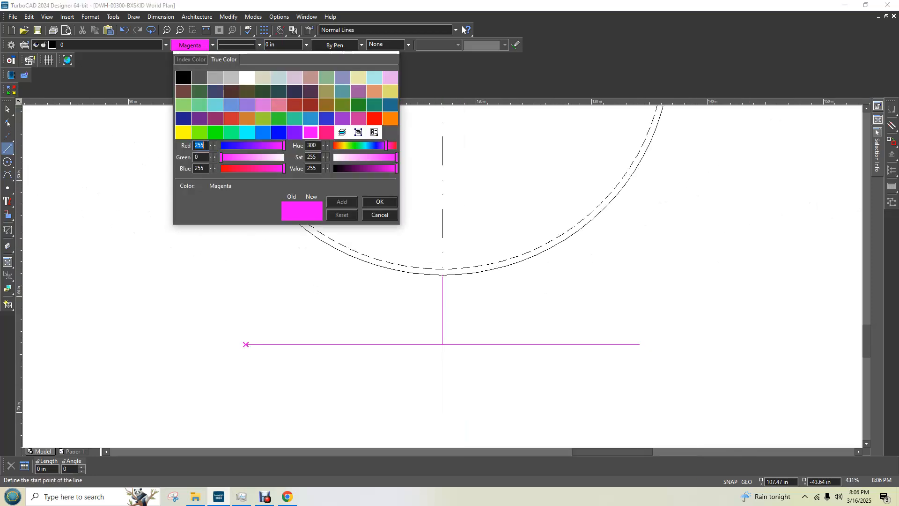
pyautogui.click(183, 77)
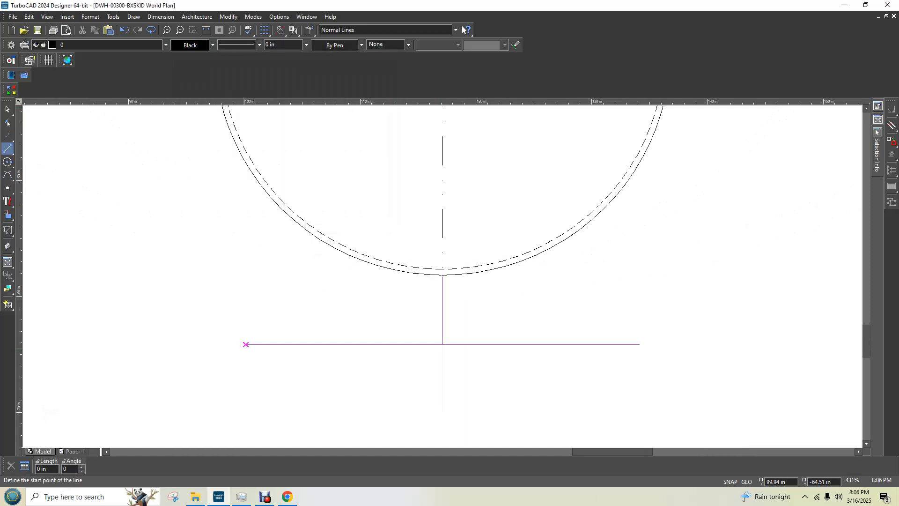
# - Start a black line at the left end of the magenta base line and snap its upper end to the nearest point on the outer circle
pyautogui.click(246, 344)
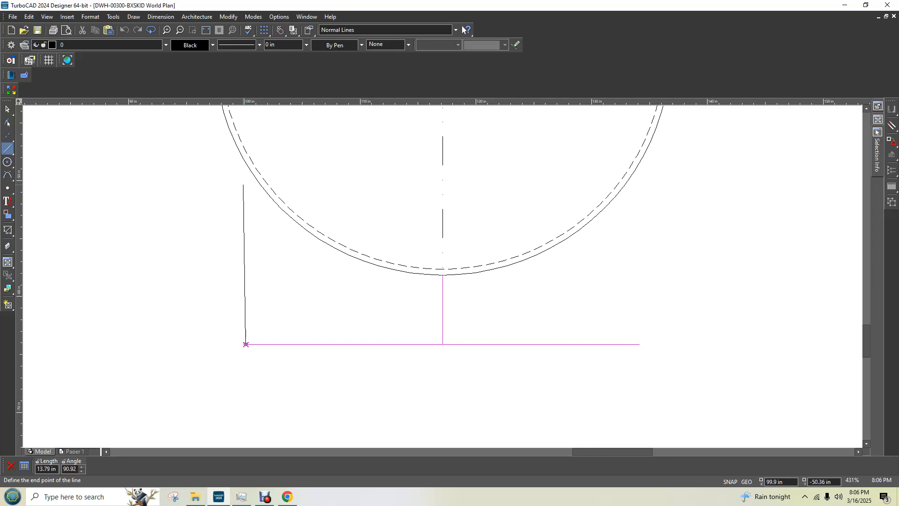
pyautogui.press('Right')
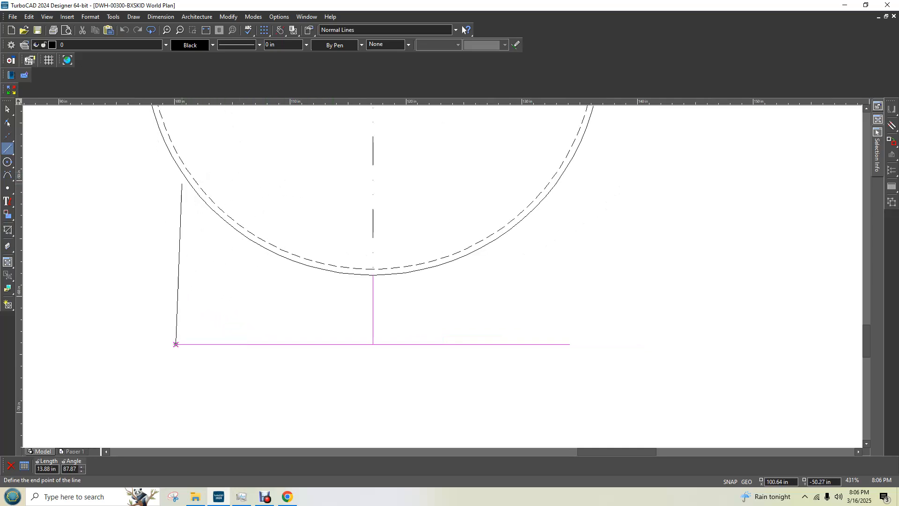
pyautogui.rightClick(186, 191)
pyautogui.moveTo(225, 239)
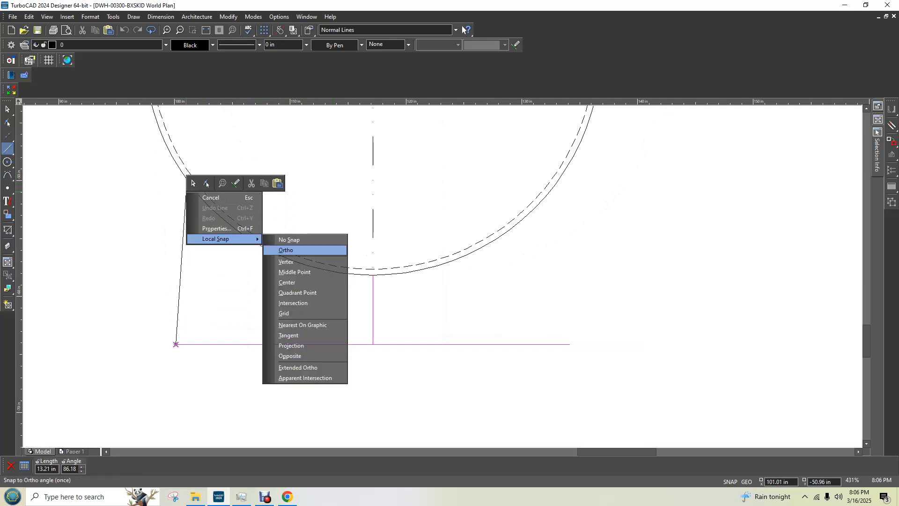
pyautogui.click(293, 303)
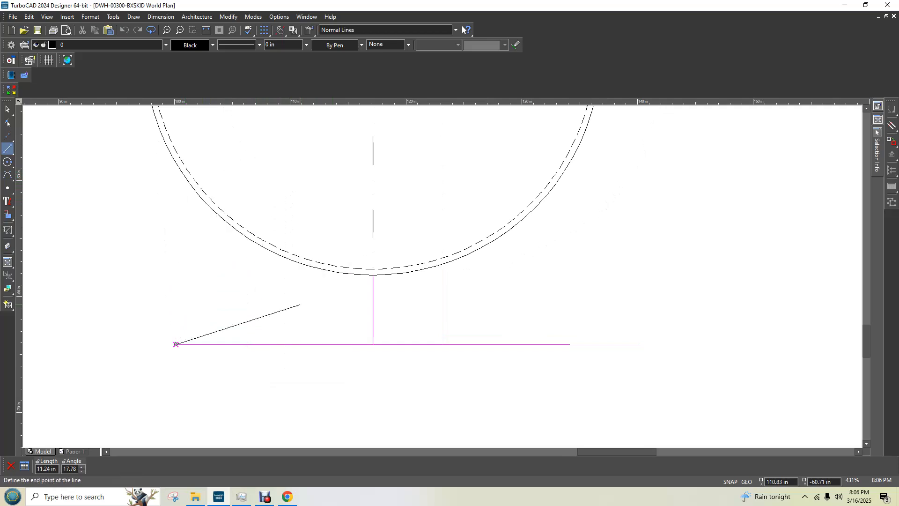
pyautogui.scroll(5, 177, 214)
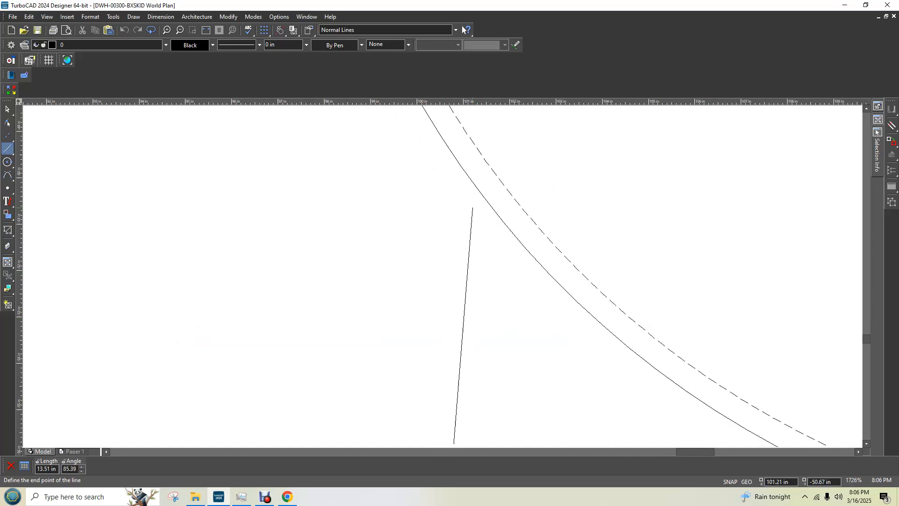
pyautogui.scroll(-5, 430, 149)
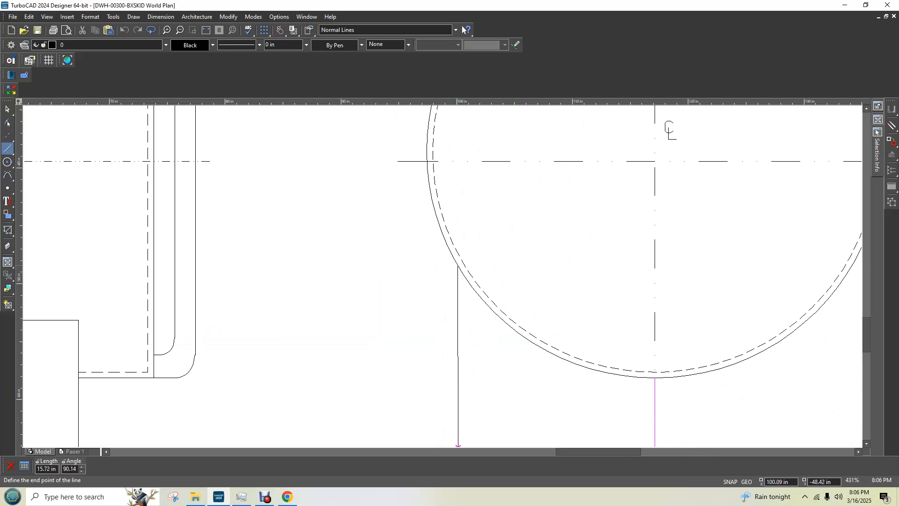
pyautogui.rightClick(457, 268)
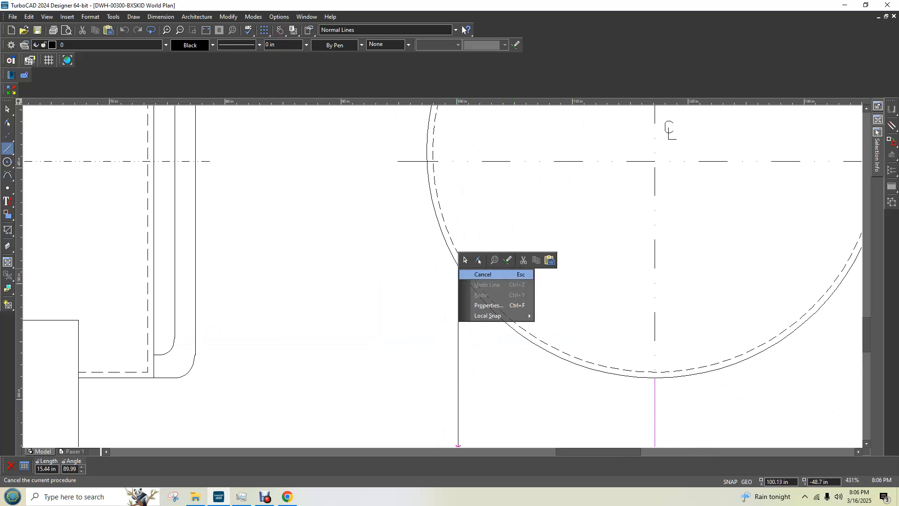
pyautogui.moveTo(490, 316)
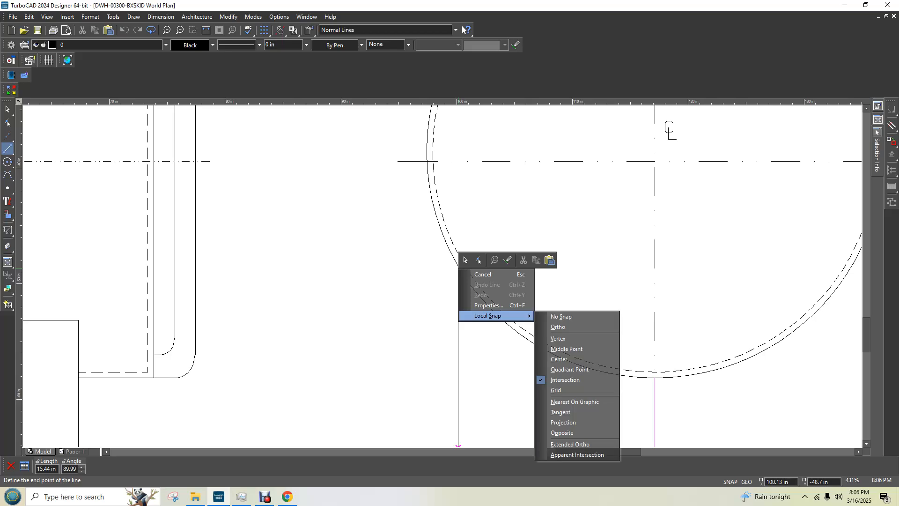
pyautogui.click(575, 401)
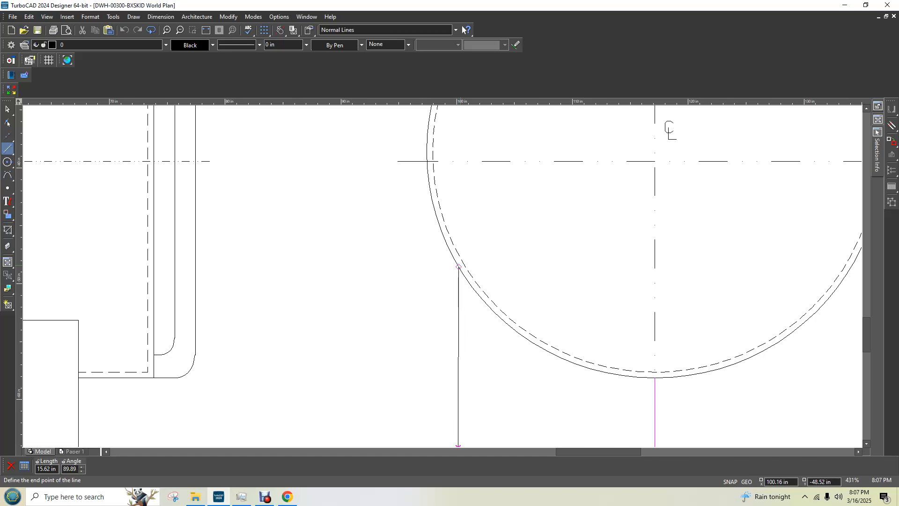
# - Set the line's angle to 90° and complete it with a length of about 15.62 in
pyautogui.press('Tab')
pyautogui.press('Tab')
pyautogui.write('90')
pyautogui.hscroll(-1, 454, 262)
pyautogui.scroll(1, 458, 244)
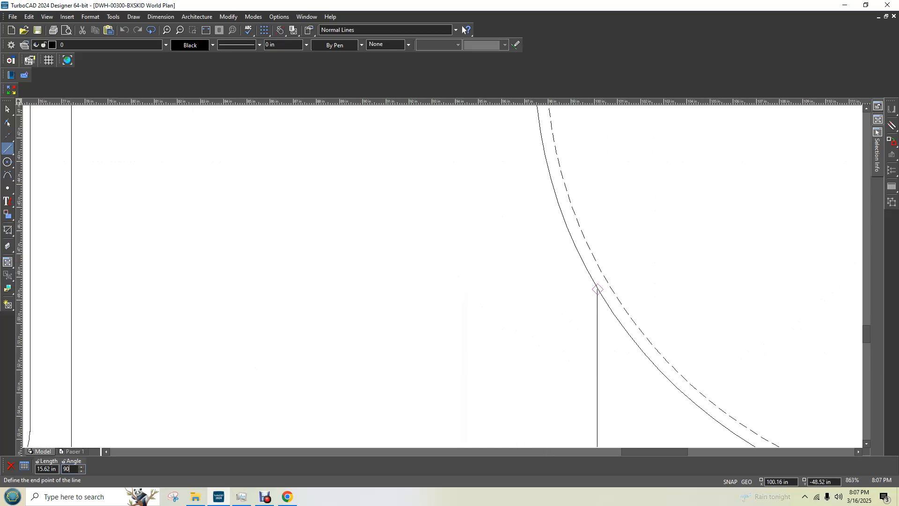
pyautogui.scroll(4, 603, 288)
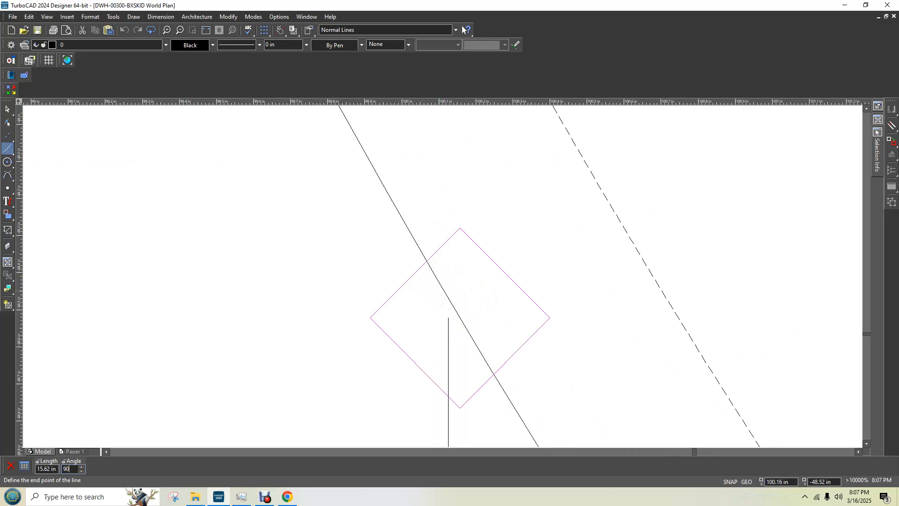
pyautogui.press('Return')
# - Stretch the upper end of the left vertical line up to the tank's outer circle, to a length of about 15.67 in
pyautogui.scroll(1, 315, 120)
pyautogui.scroll(1, 462, 30)
pyautogui.scroll(-3, 598, 270)
pyautogui.scroll(2, 692, 402)
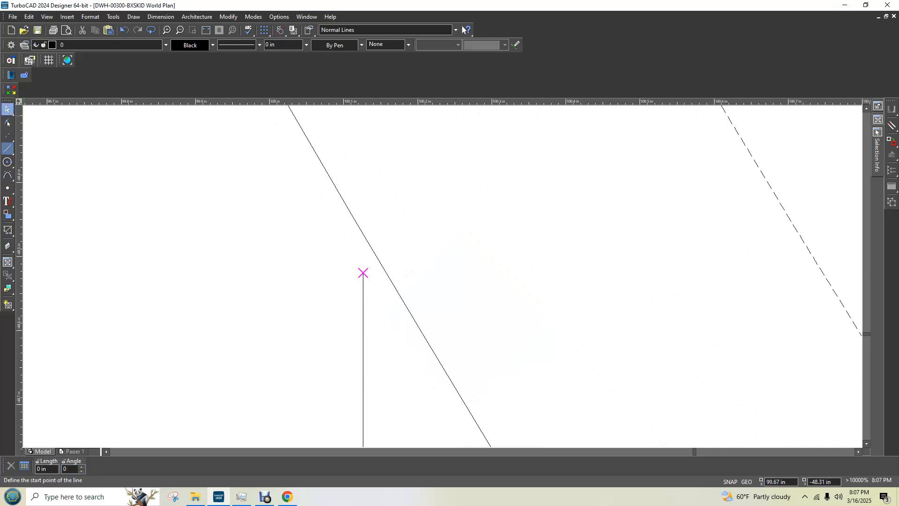
pyautogui.click(7, 109)
pyautogui.click(363, 292)
pyautogui.scroll(2, 463, 29)
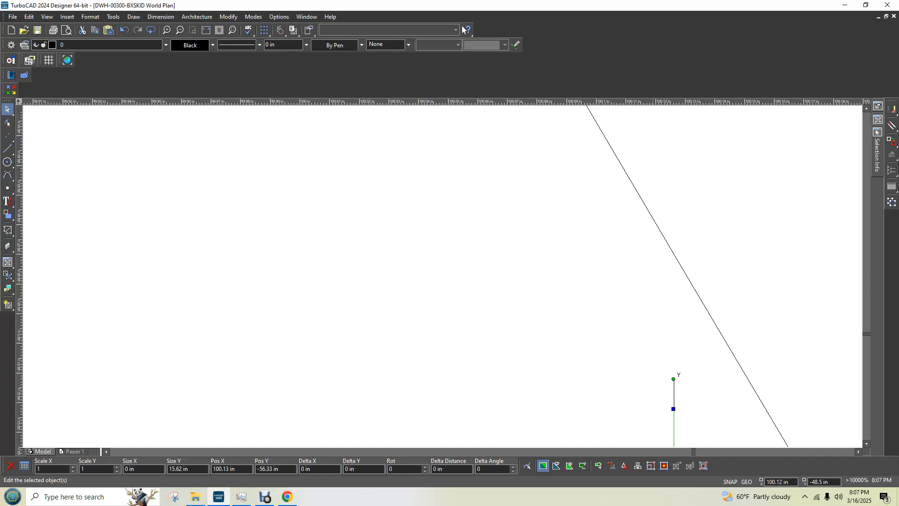
pyautogui.click(673, 409)
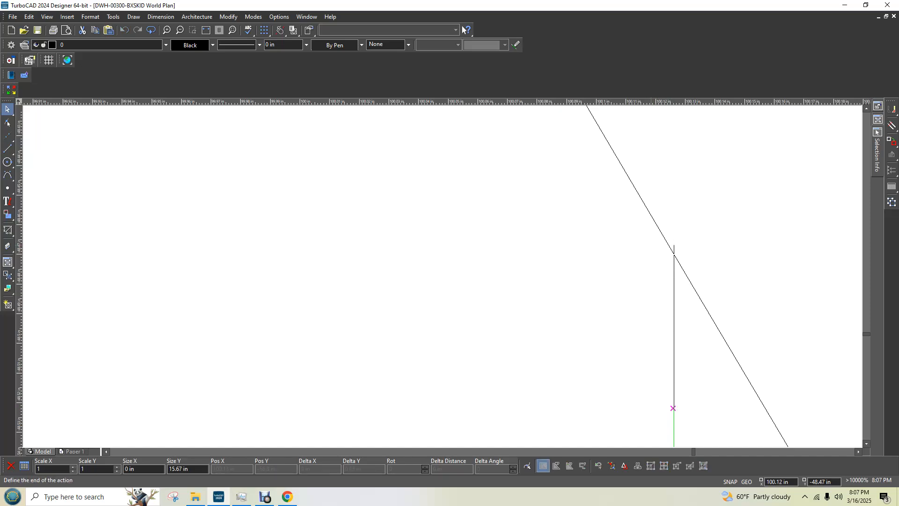
pyautogui.click(673, 254)
pyautogui.scroll(4, 696, 245)
pyautogui.scroll(2, 242, 399)
# - Fine-tune the left vertical line's upper endpoint so it sits exactly on the outer circle
pyautogui.click(468, 379)
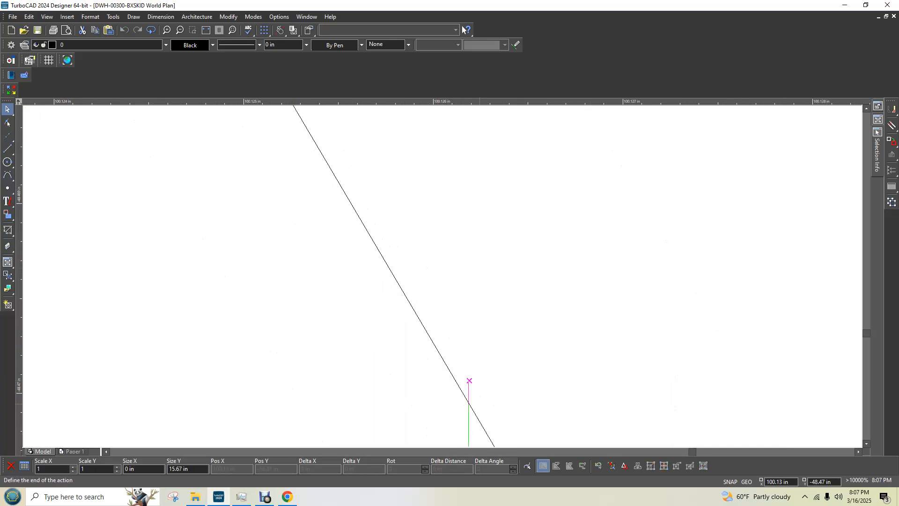
pyautogui.scroll(3, 468, 396)
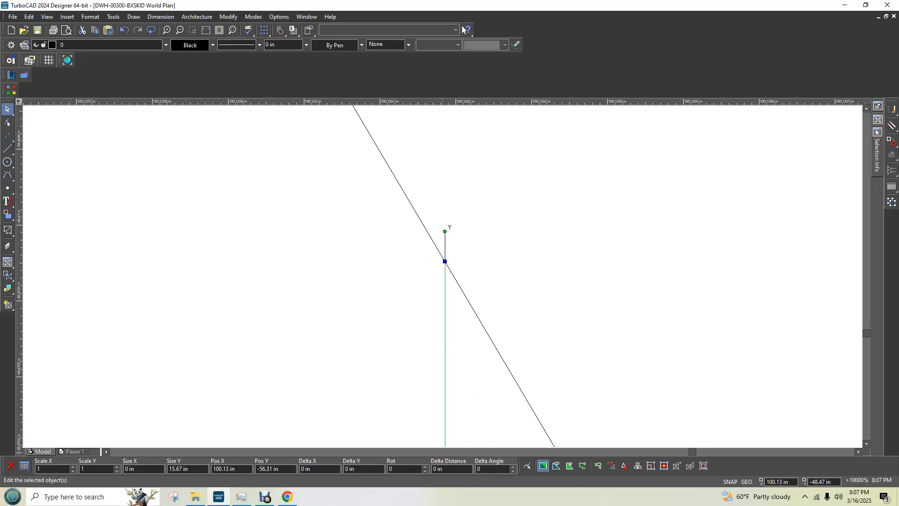
pyautogui.press('Return')
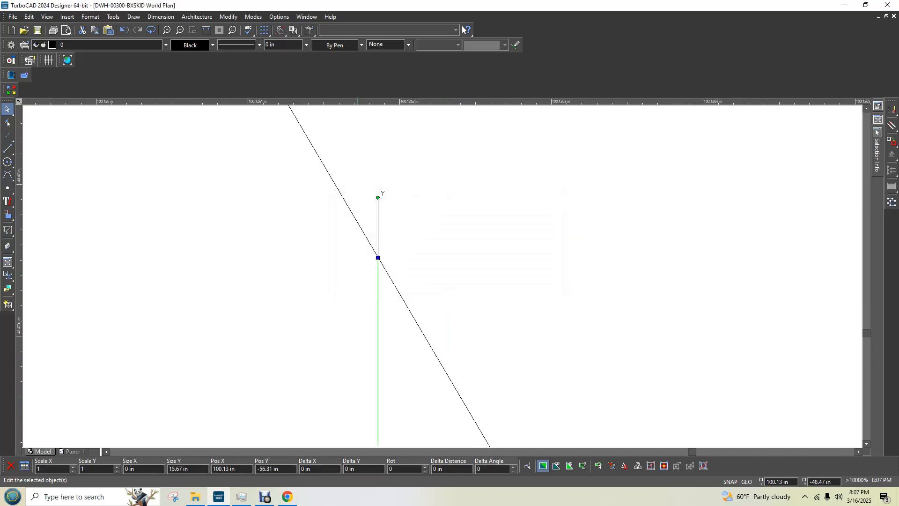
pyautogui.press('Escape')
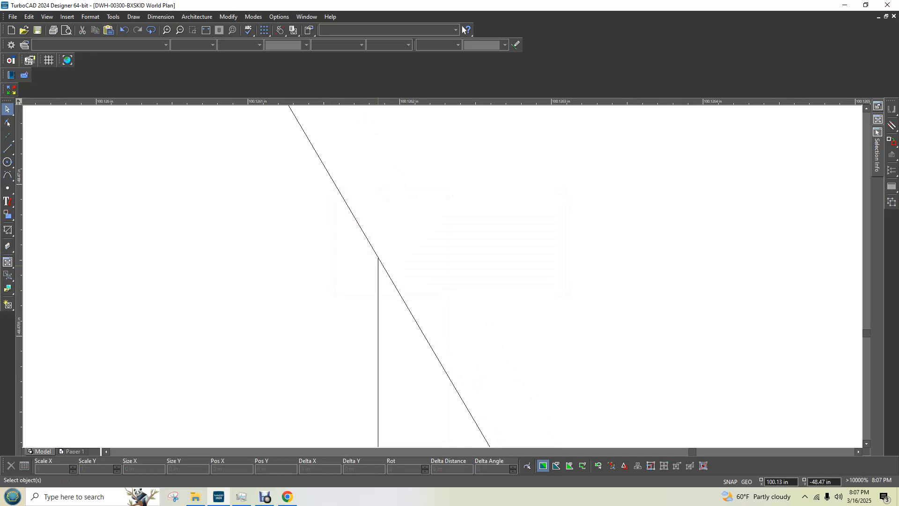
pyautogui.click(378, 255)
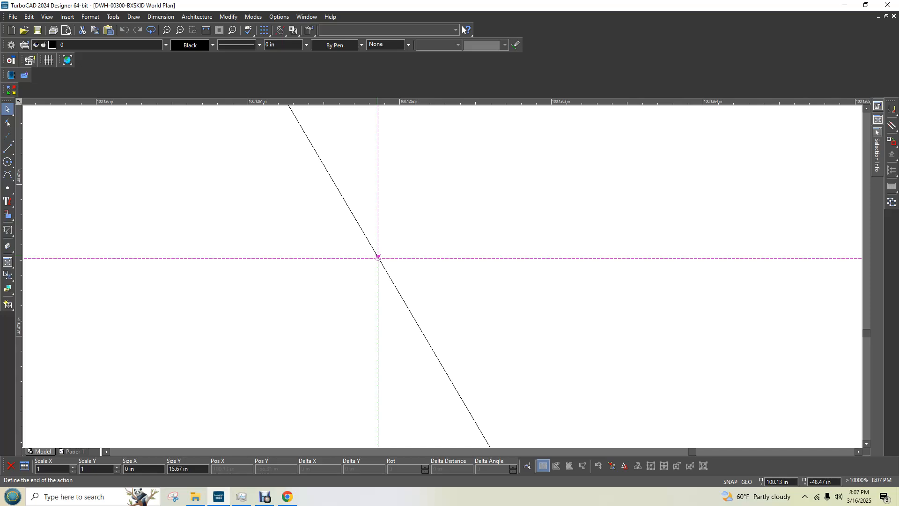
pyautogui.click(378, 257)
pyautogui.press('Escape')
pyautogui.scroll(-3, 460, 280)
pyautogui.scroll(-17, 441, 275)
pyautogui.scroll(2, 442, 276)
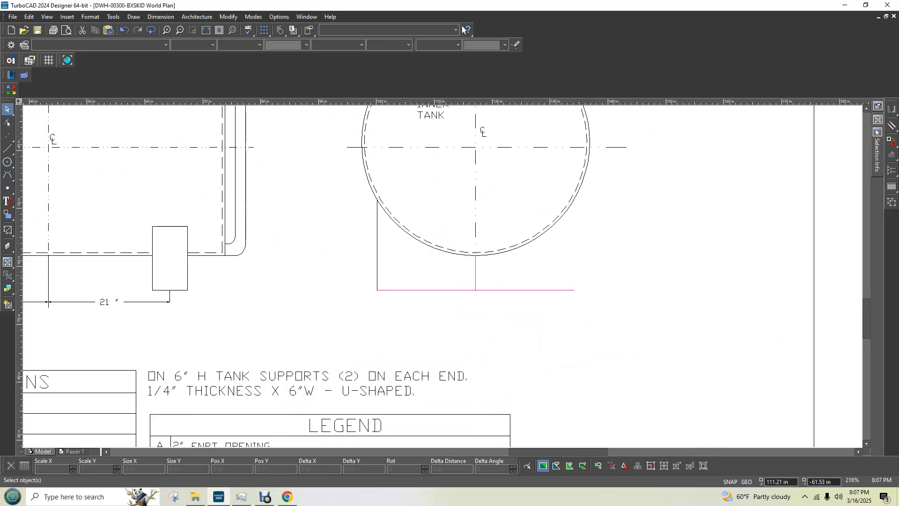
# - Check the length of the left vertical line
pyautogui.click(377, 265)
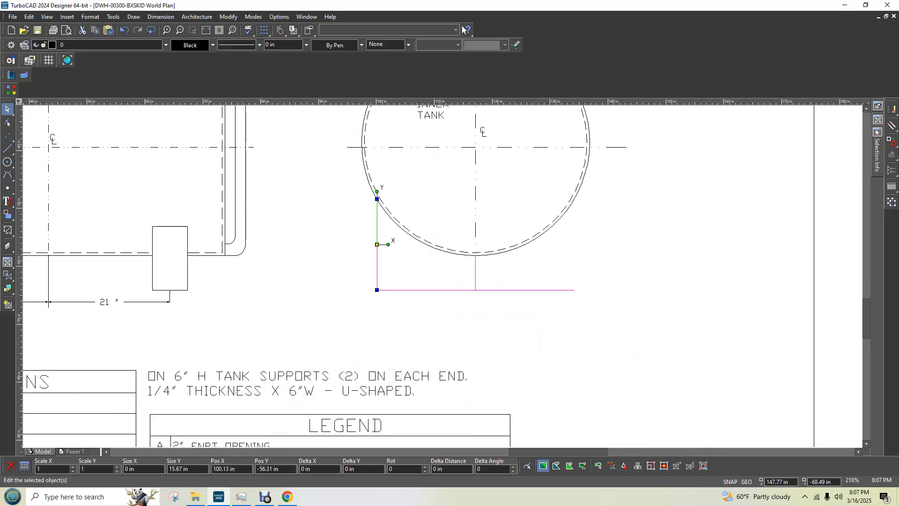
pyautogui.click(106, 450)
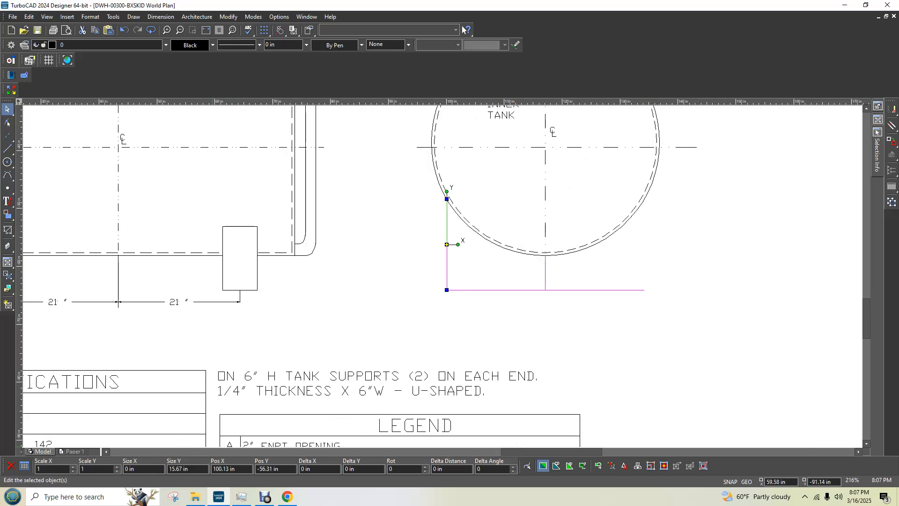
pyautogui.press('Escape')
# - Draw a black line 15.67 in long at 90° from the right end of the magenta base line
pyautogui.scroll(3, 678, 230)
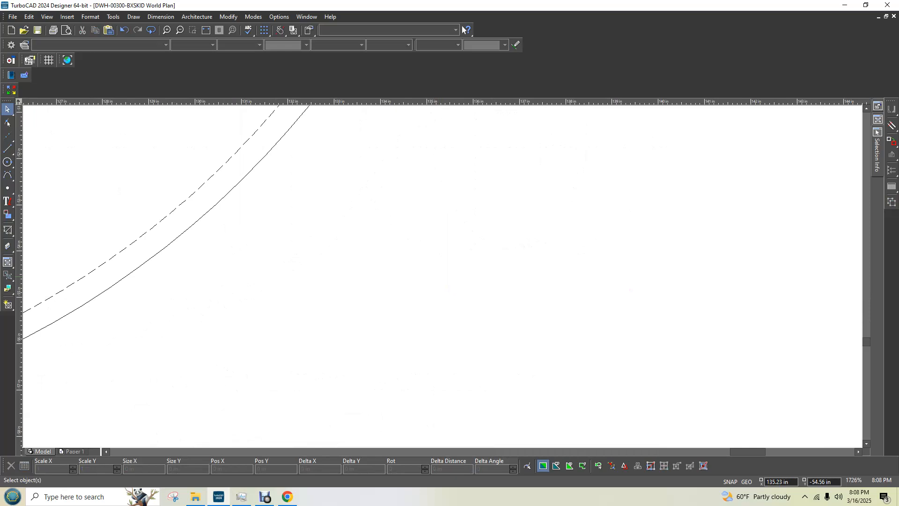
pyautogui.scroll(-2, 441, 275)
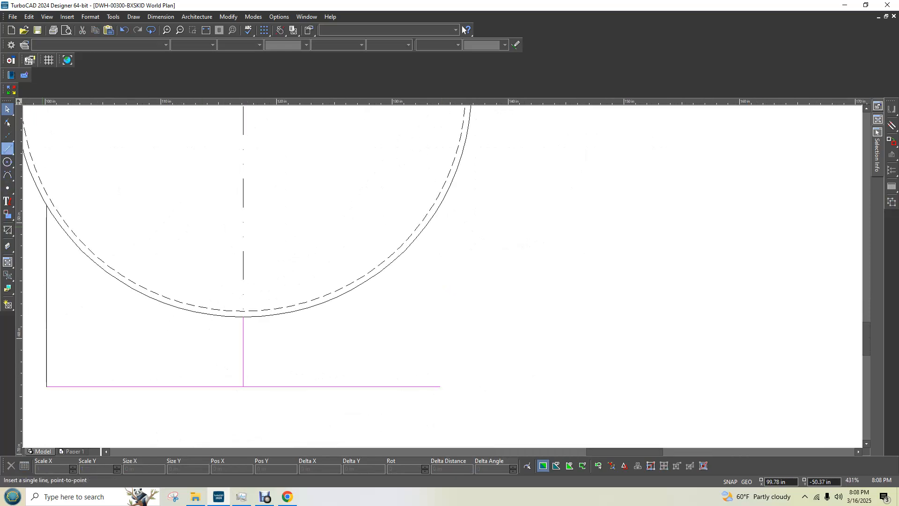
pyautogui.click(8, 148)
pyautogui.click(440, 386)
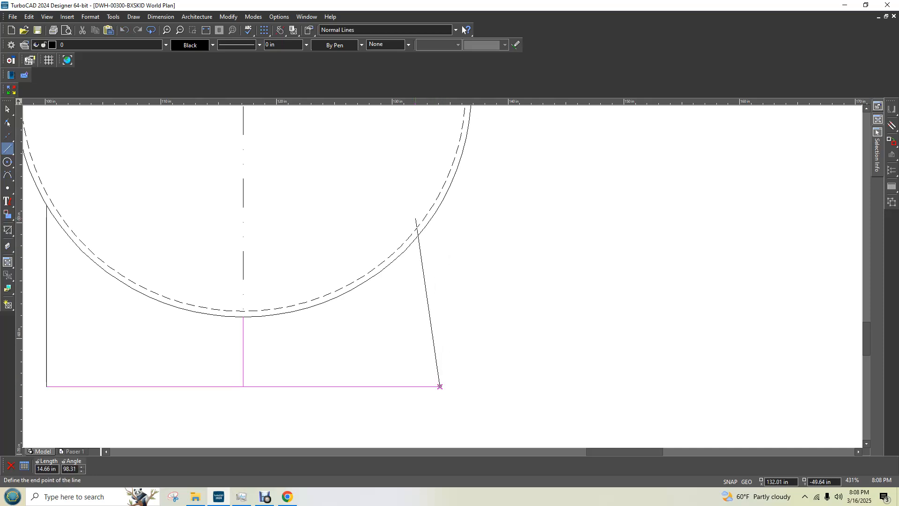
pyautogui.hscroll(1, 433, 213)
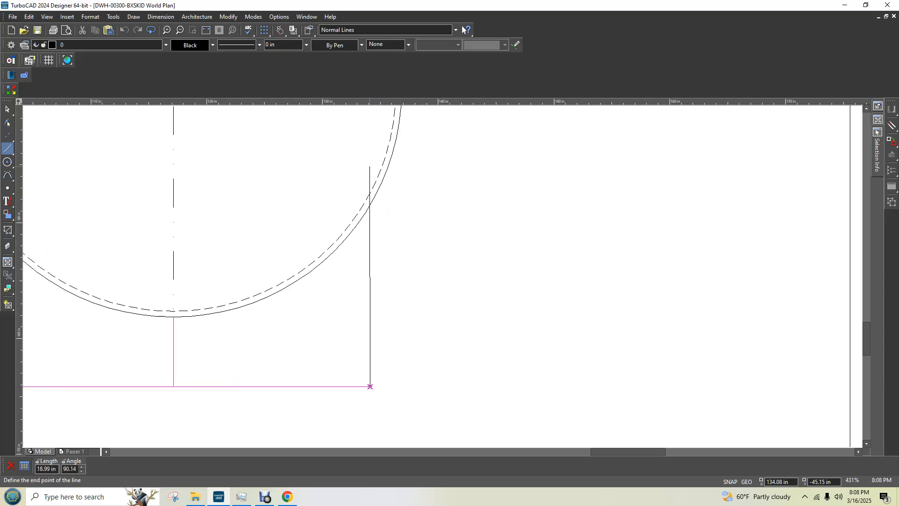
pyautogui.write('15.67')
pyautogui.press('Tab')
pyautogui.write('90')
pyautogui.press('Return')
# - Stretch the upper end of the right vertical line so it meets the tank's outer circle exactly
pyautogui.scroll(8, 370, 205)
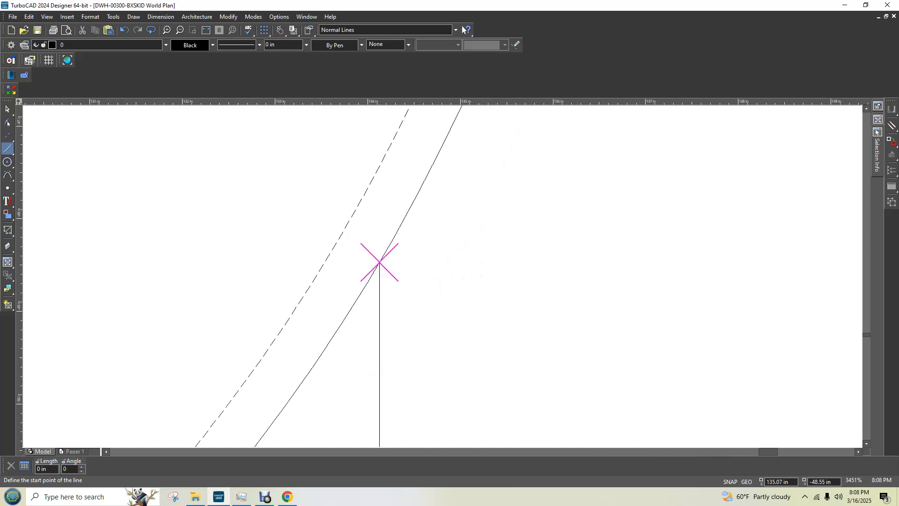
pyautogui.scroll(8, 327, 379)
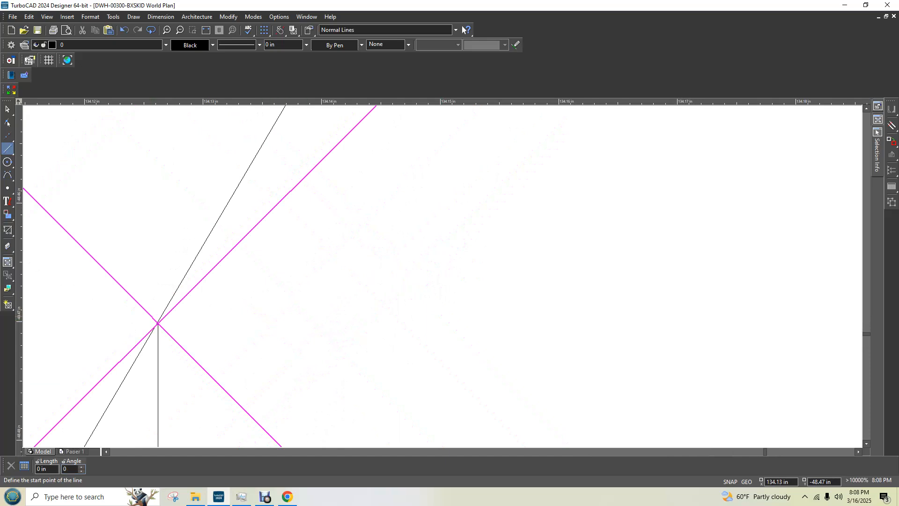
pyautogui.scroll(2, 144, 315)
pyautogui.press('Escape')
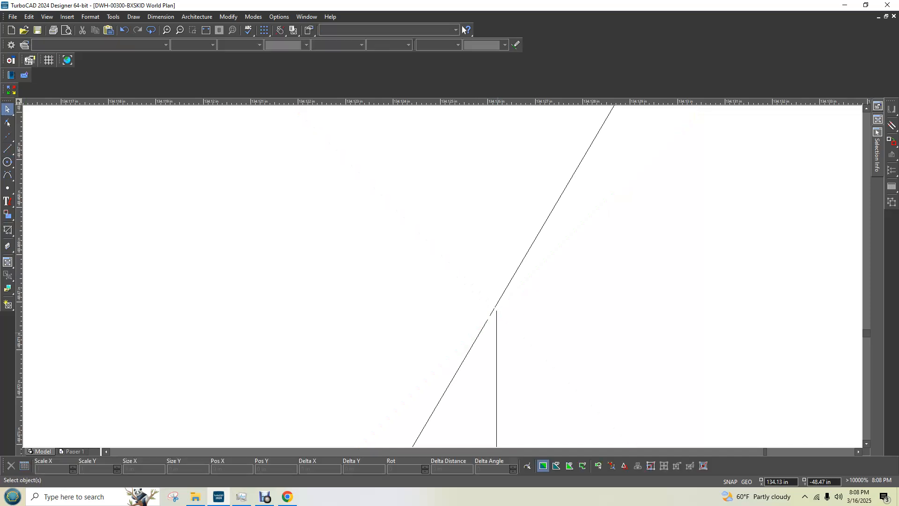
pyautogui.click(496, 310)
pyautogui.scroll(3, 500, 297)
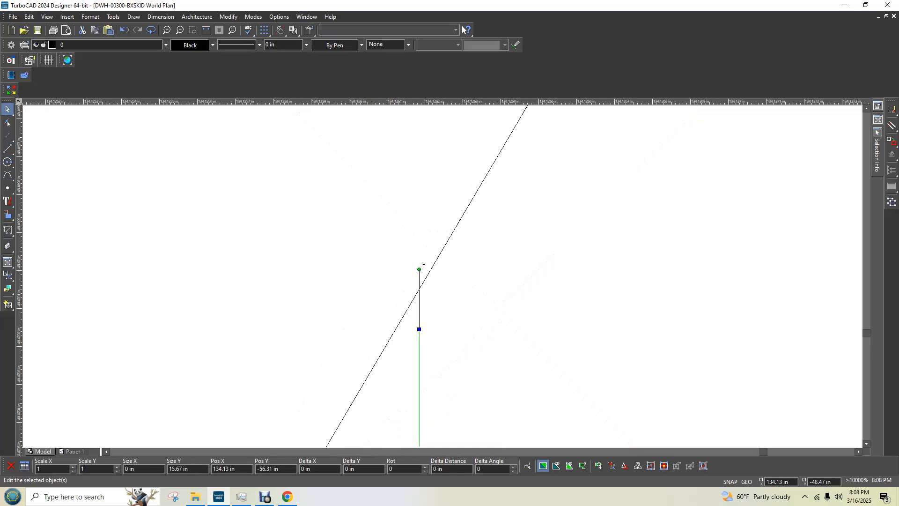
pyautogui.scroll(1, 392, 367)
pyautogui.click(446, 291)
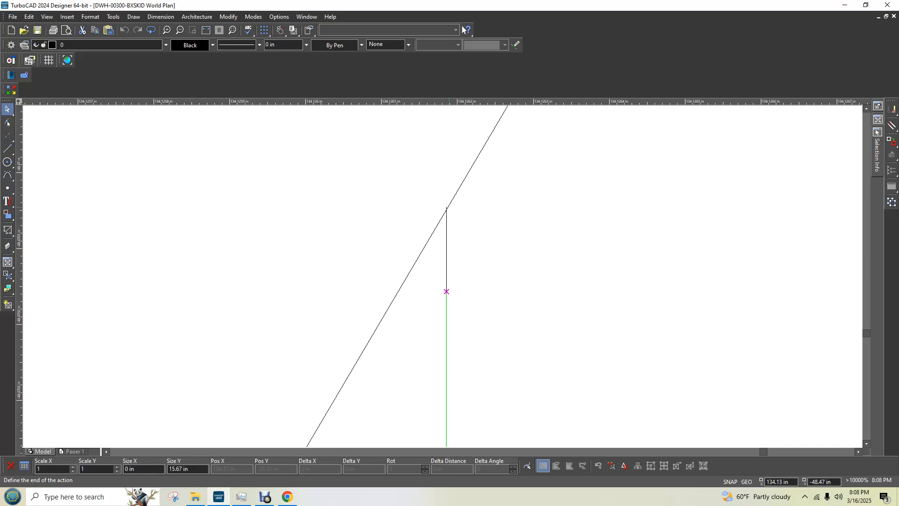
pyautogui.click(448, 209)
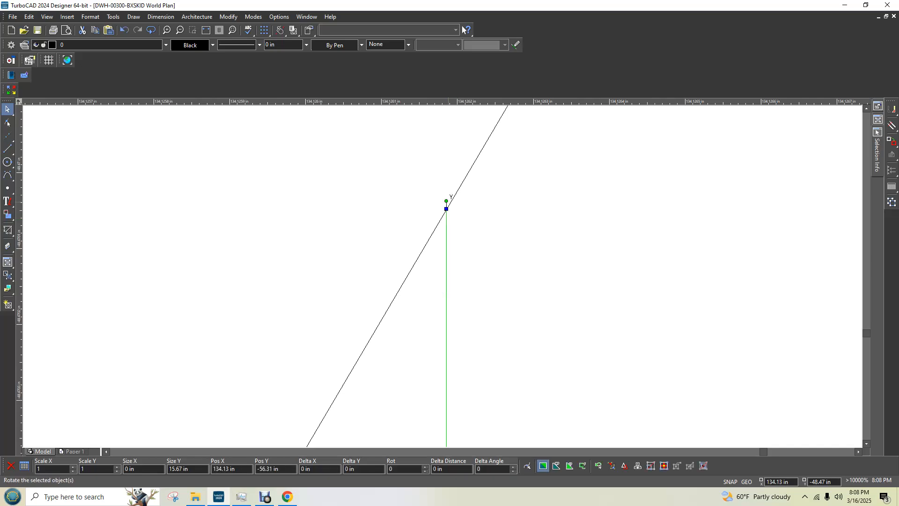
# - Fine-tune the right vertical line's upper endpoint so it sits exactly on the tank's outer circle
pyautogui.scroll(2, 447, 202)
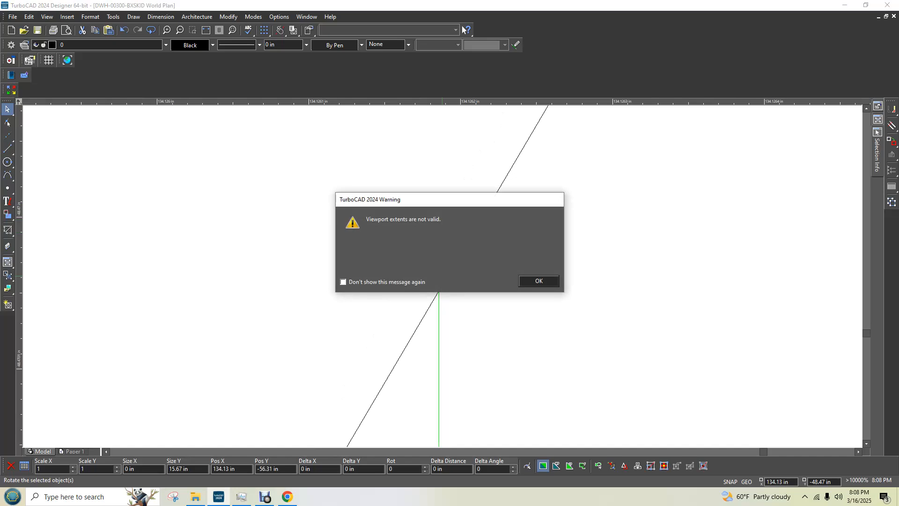
pyautogui.press('Return')
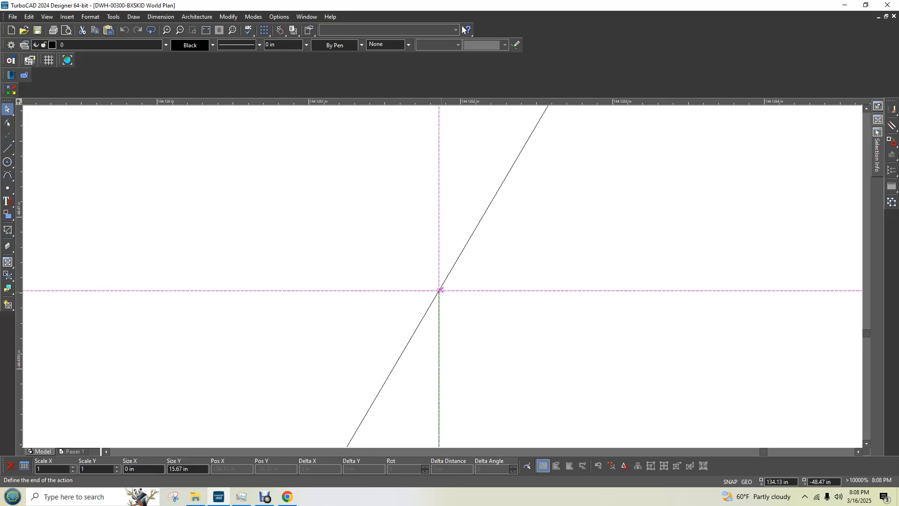
pyautogui.click(439, 290)
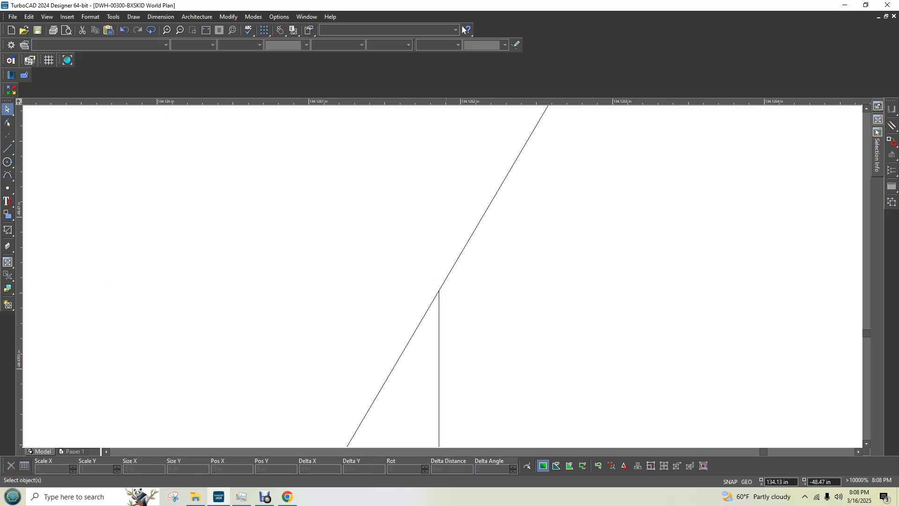
pyautogui.click(438, 294)
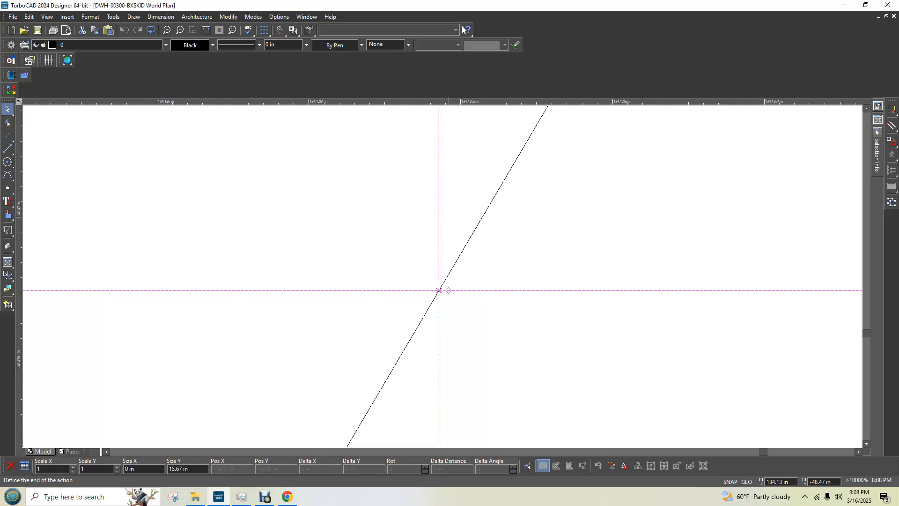
pyautogui.click(439, 290)
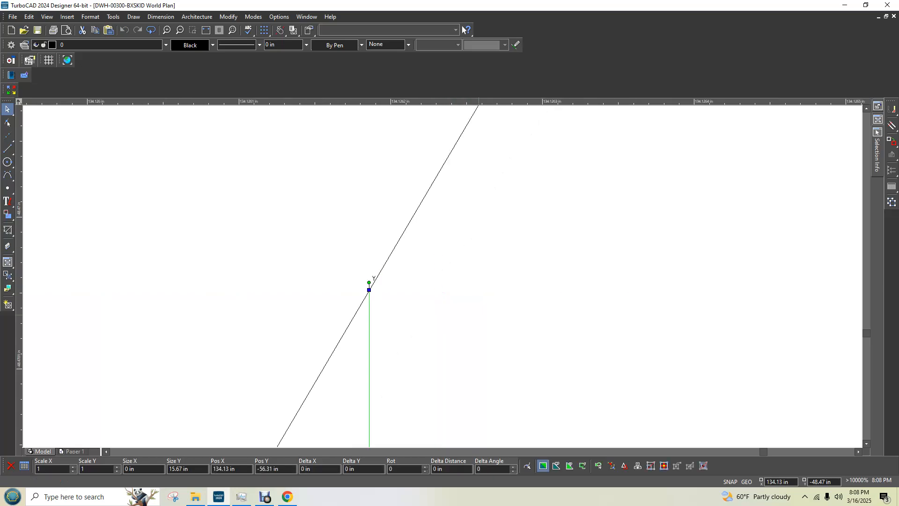
pyautogui.press('Escape')
pyautogui.scroll(-6, 441, 275)
pyautogui.scroll(-10, 442, 275)
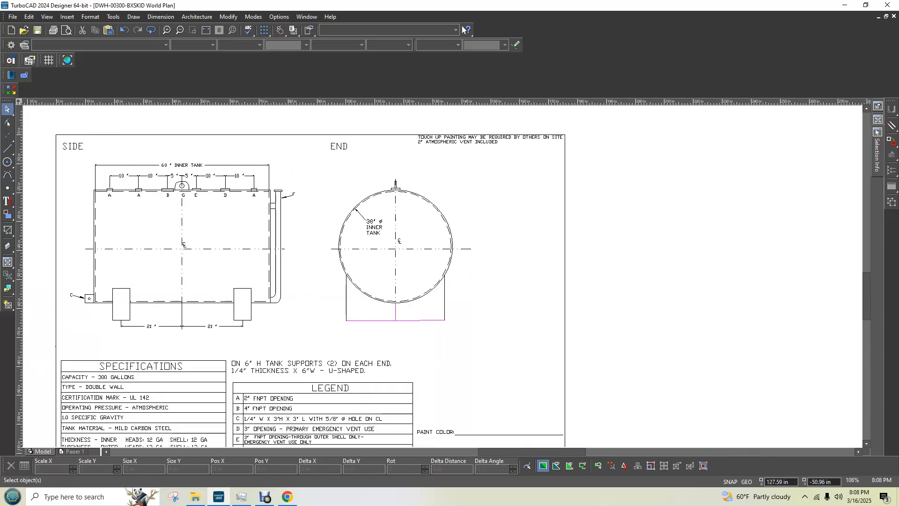
# - Readjust the upper end of the left vertical line so it snaps onto the tank's outer circle
pyautogui.scroll(3, 327, 284)
pyautogui.scroll(6, 411, 237)
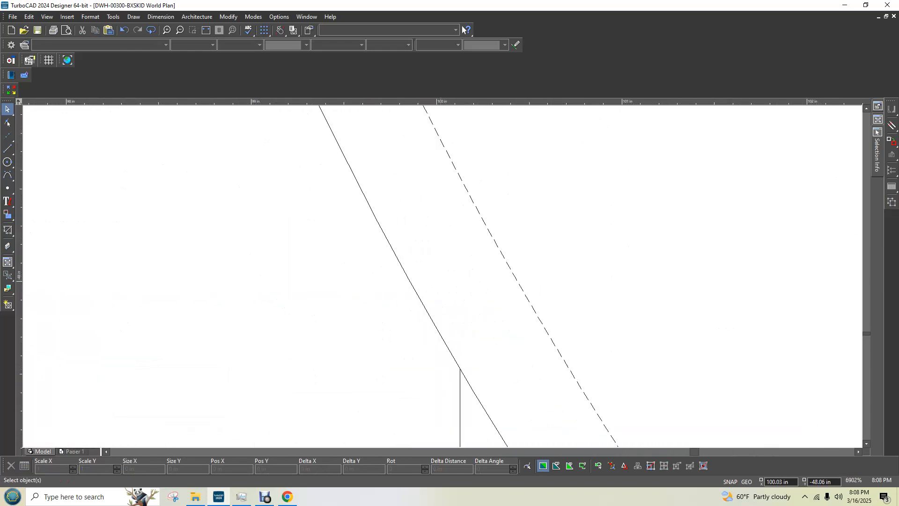
pyautogui.click(459, 393)
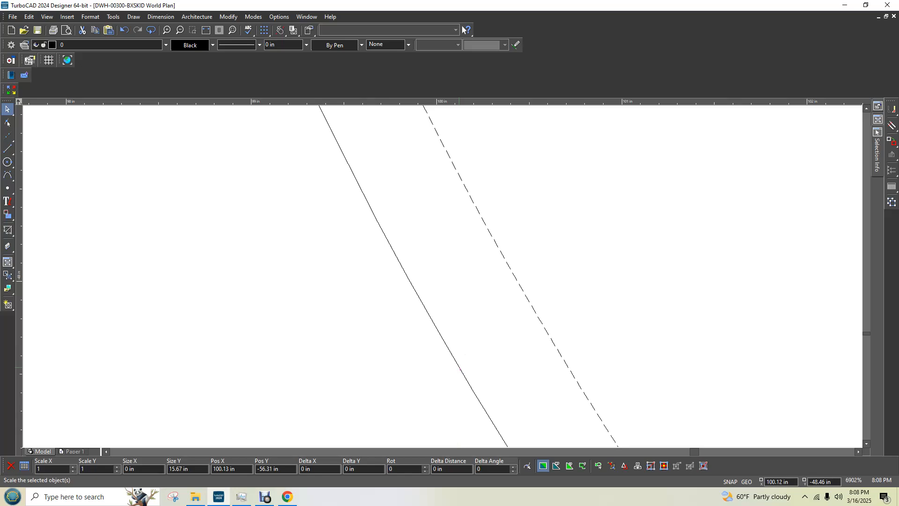
pyautogui.click(460, 368)
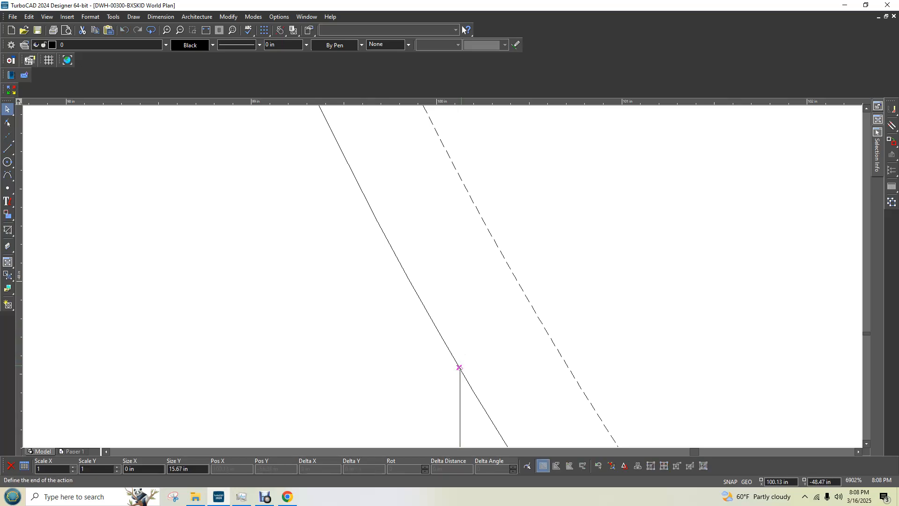
pyautogui.click(460, 368)
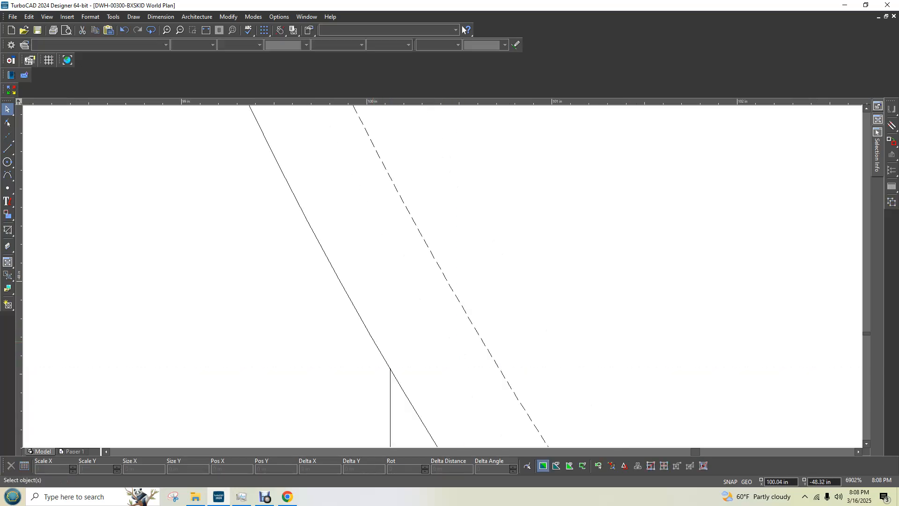
pyautogui.scroll(-7, 374, 340)
pyautogui.scroll(1, 482, 295)
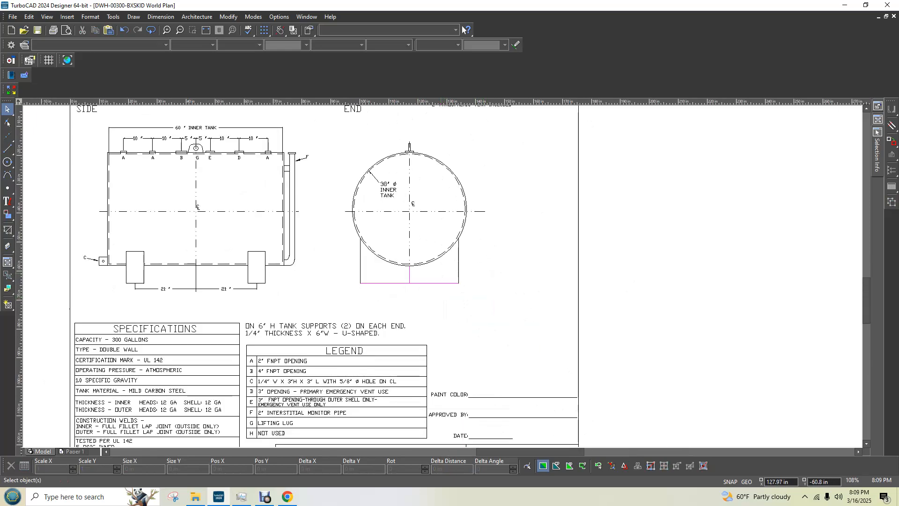
# - Delete the magenta base line and the magenta vertical construction line beneath the tank in the end view
pyautogui.scroll(1, 291, 282)
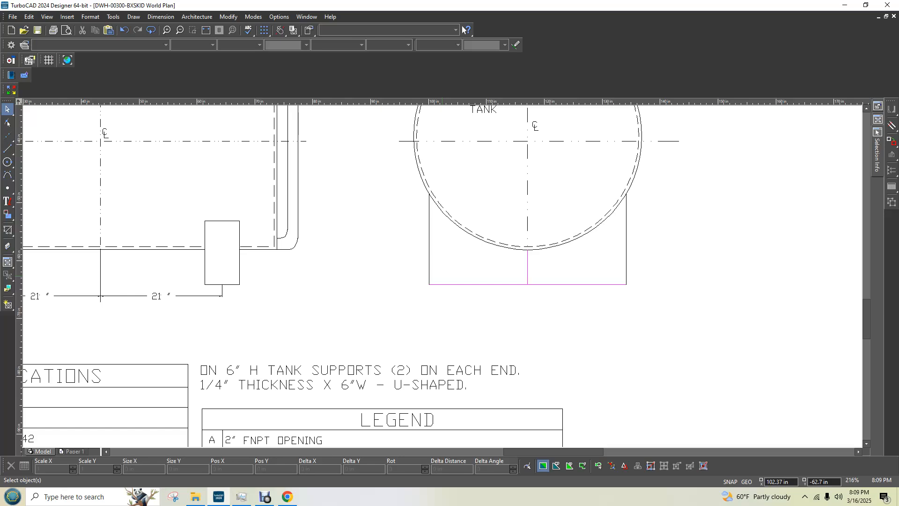
pyautogui.click(454, 285)
pyautogui.press('Right')
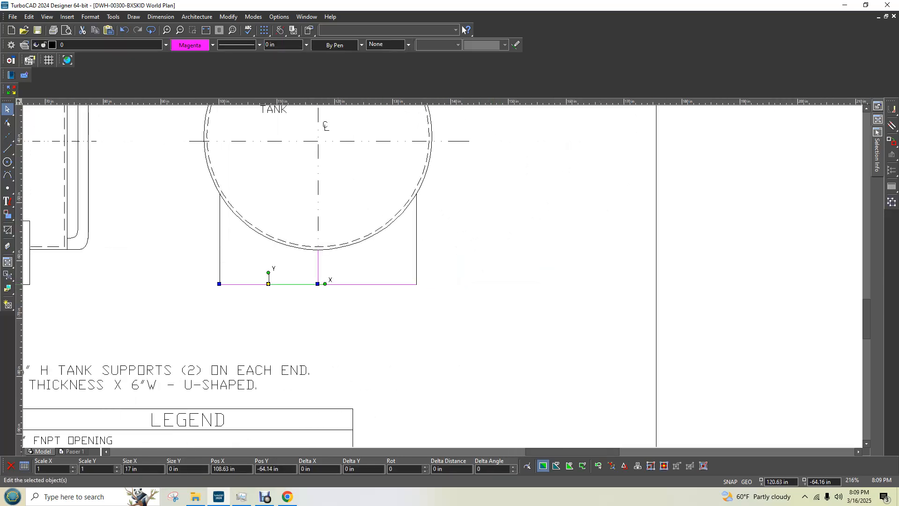
pyautogui.press('Delete')
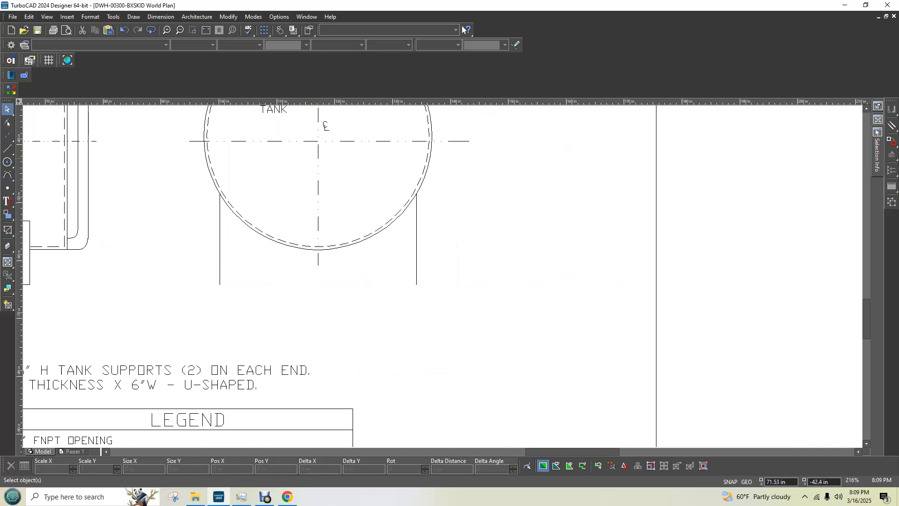
pyautogui.press('Right')
# - Draw a horizontal black line 3 in long inward from the lower end of the left vertical line
pyautogui.click(7, 148)
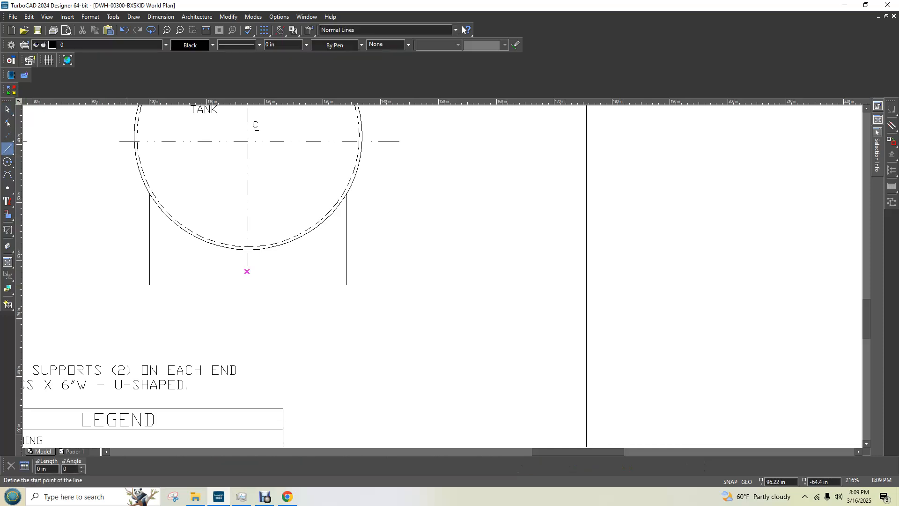
pyautogui.click(149, 284)
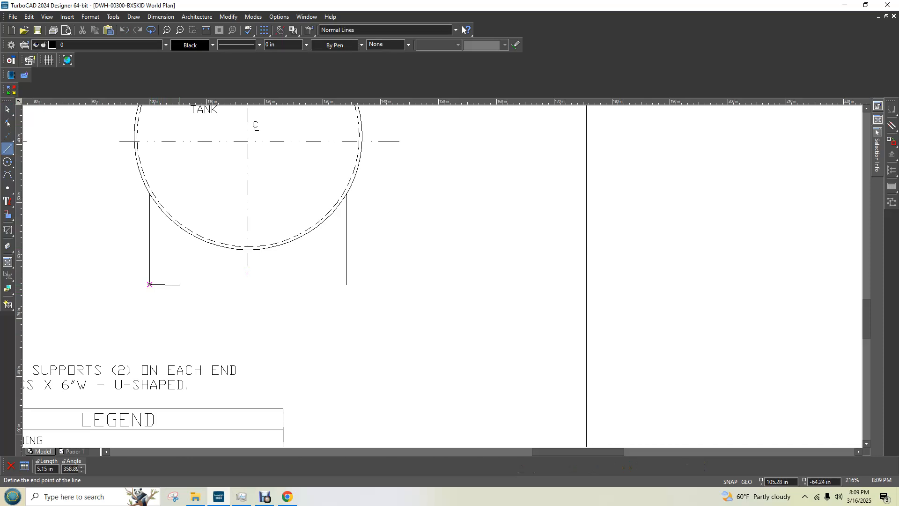
pyautogui.press('Tab')
pyautogui.write('3')
pyautogui.press('Tab')
pyautogui.write('3')
pyautogui.press('Return')
pyautogui.scroll(2, 442, 276)
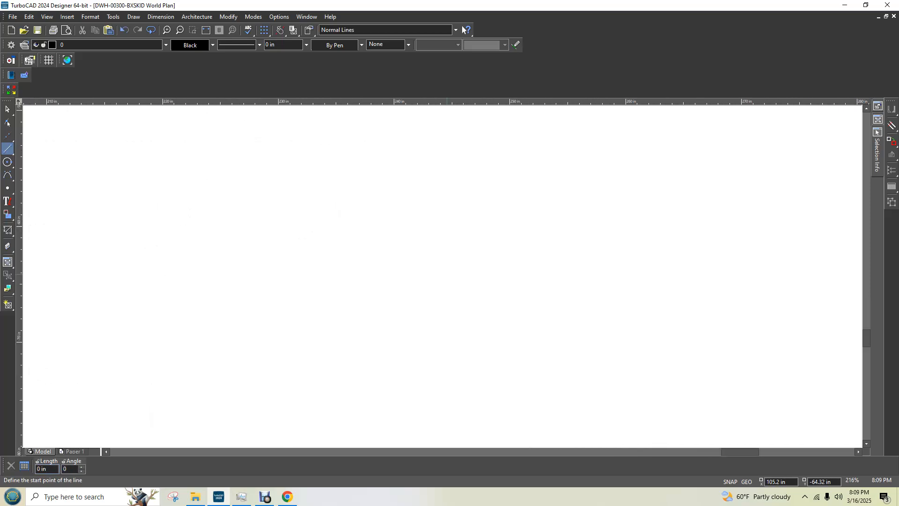
pyautogui.scroll(-4, 441, 276)
pyautogui.scroll(-2, 441, 276)
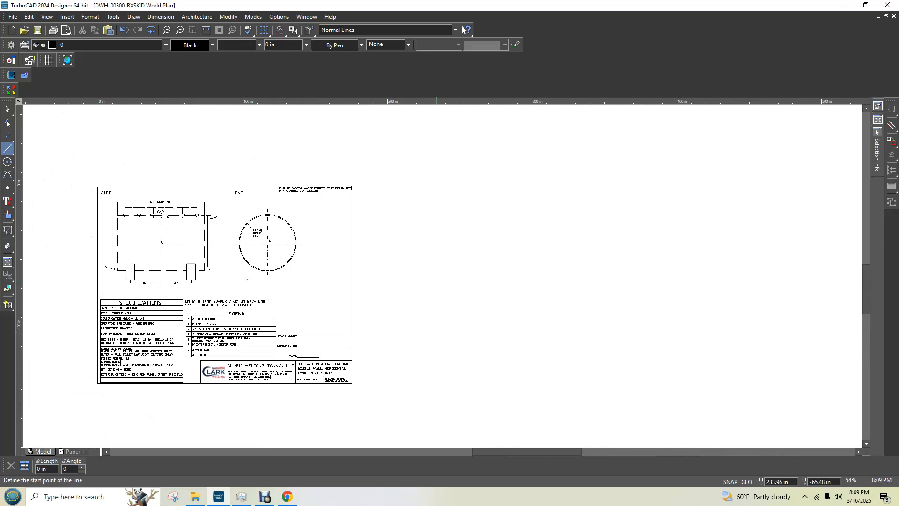
pyautogui.scroll(4, 268, 269)
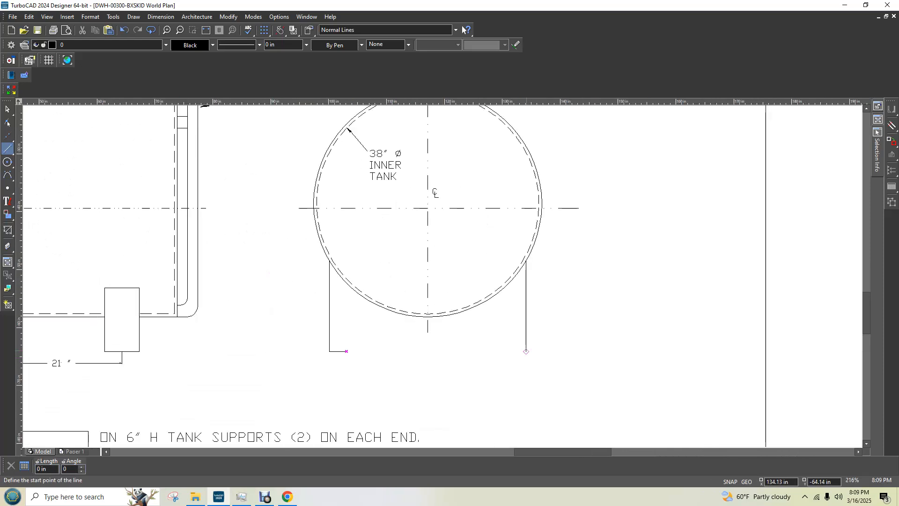
# - Draw a horizontal line 3 in long inward from the lower end of the right vertical line
pyautogui.click(526, 352)
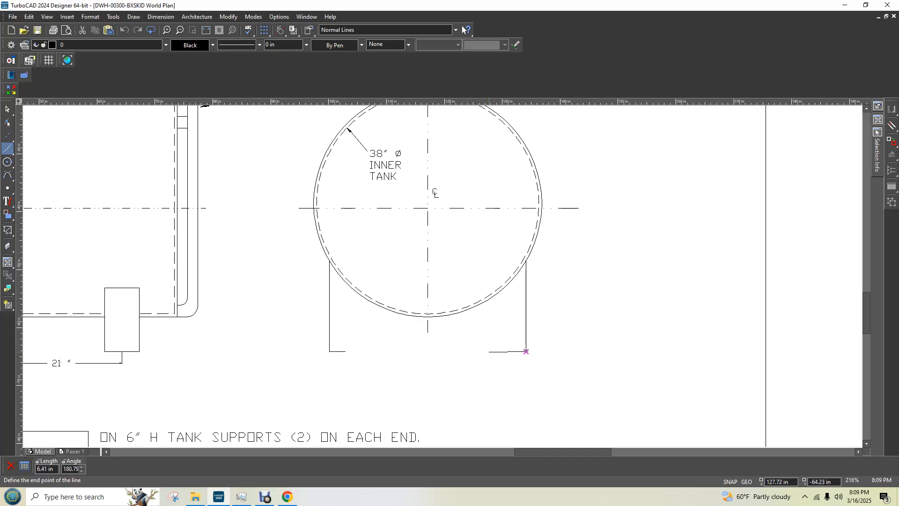
pyautogui.press('Tab')
pyautogui.write('3')
pyautogui.press('Tab')
pyautogui.write('1')
pyautogui.press('Return')
pyautogui.hscroll(1, 383, 388)
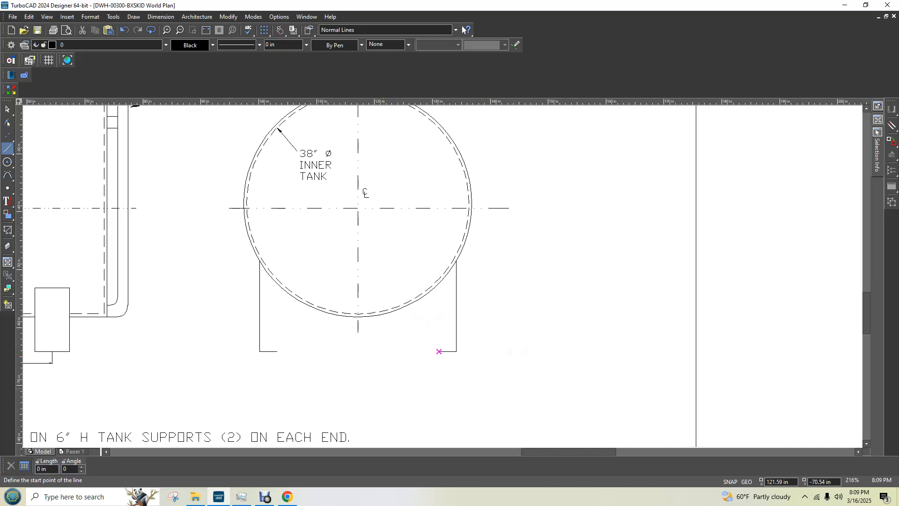
pyautogui.scroll(2, 236, 374)
pyautogui.hscroll(-1, 442, 276)
pyautogui.scroll(-1, 400, 281)
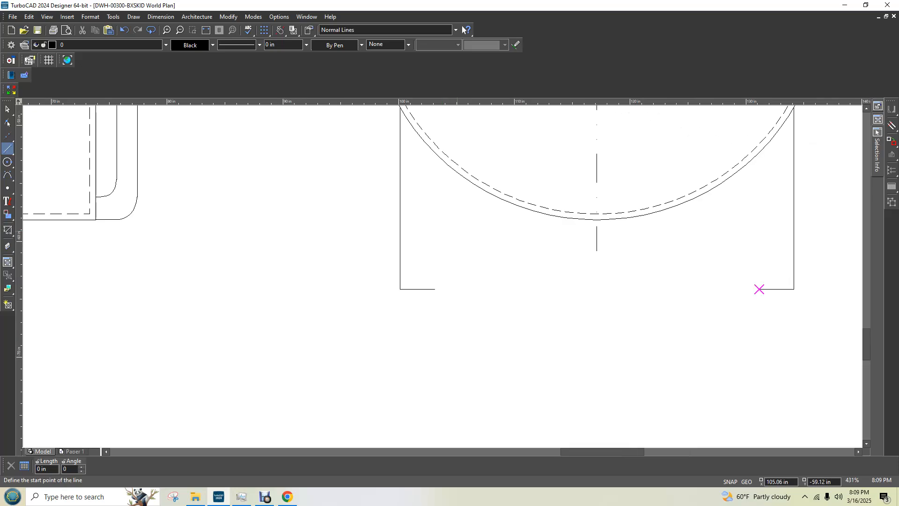
pyautogui.rightClick(458, 215)
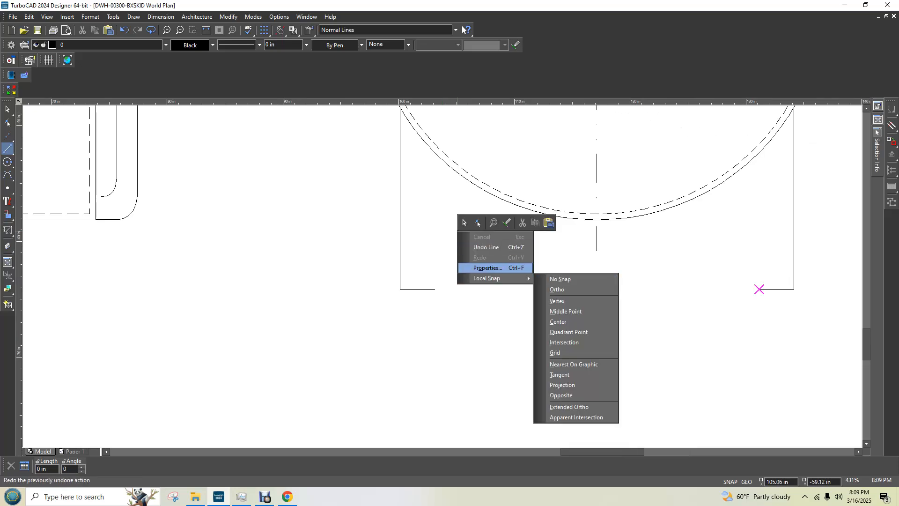
pyautogui.press('Escape')
pyautogui.press('Left')
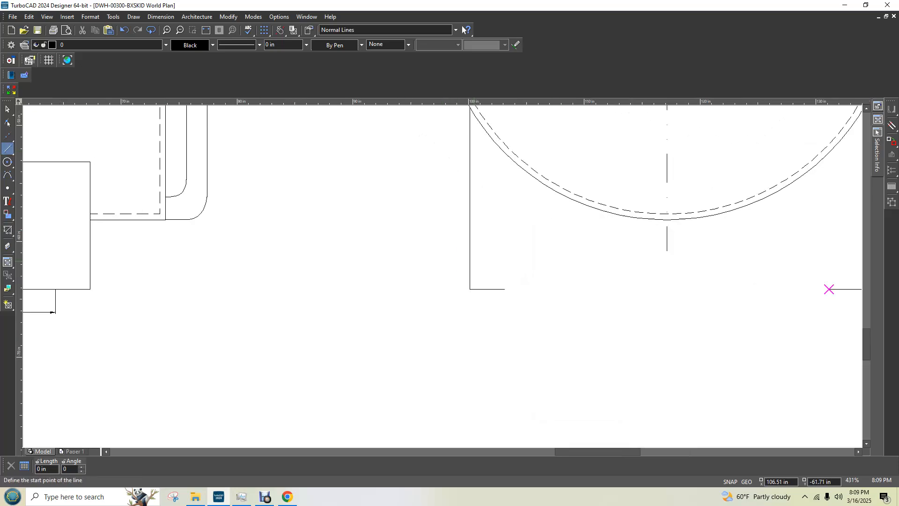
pyautogui.click(7, 148)
pyautogui.press('Left')
pyautogui.press('Left')
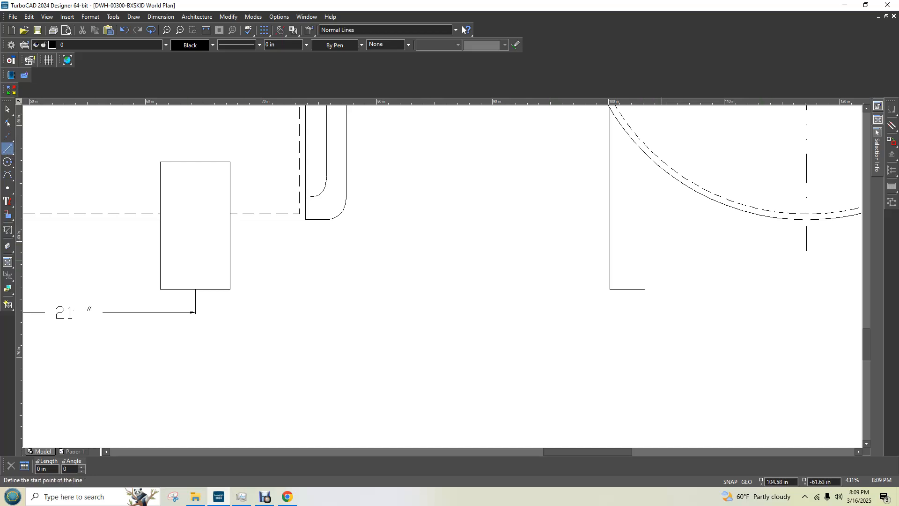
pyautogui.scroll(2, 662, 260)
pyautogui.scroll(-1, 570, 197)
pyautogui.hscroll(-1, 511, 255)
pyautogui.scroll(-1, 623, 179)
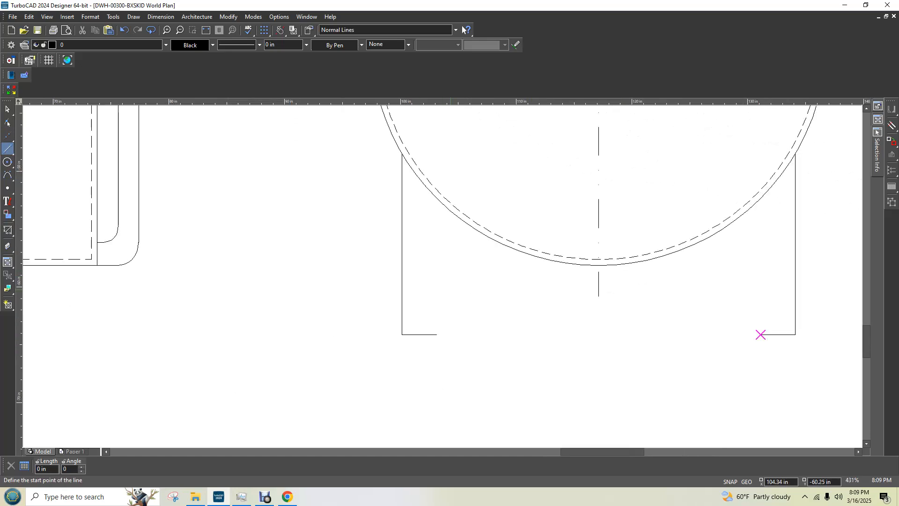
pyautogui.scroll(1, 474, 344)
pyautogui.scroll(-2, 487, 288)
pyautogui.scroll(2, 496, 263)
pyautogui.scroll(-2, 449, 267)
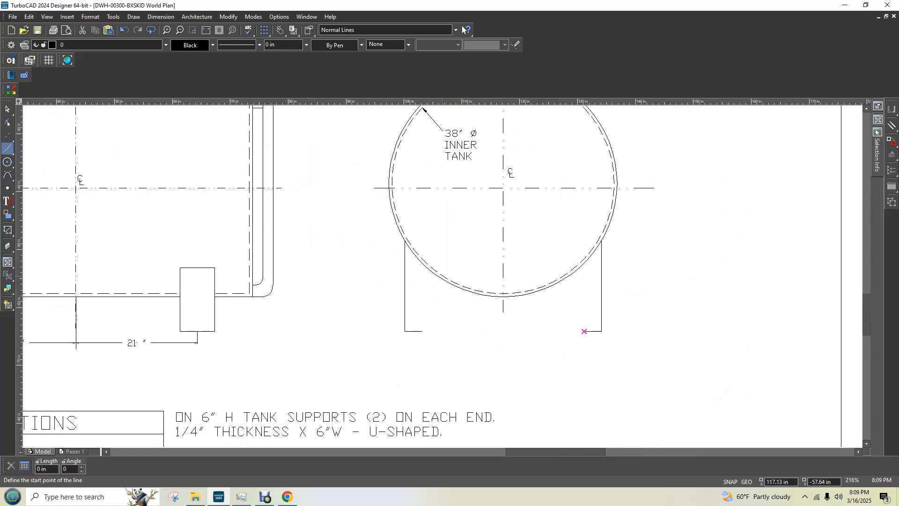
# - Draw a line at 60° from the inner end of the left 3 in foot up to the tank, using the Nearest On Graphic snap
pyautogui.click(421, 331)
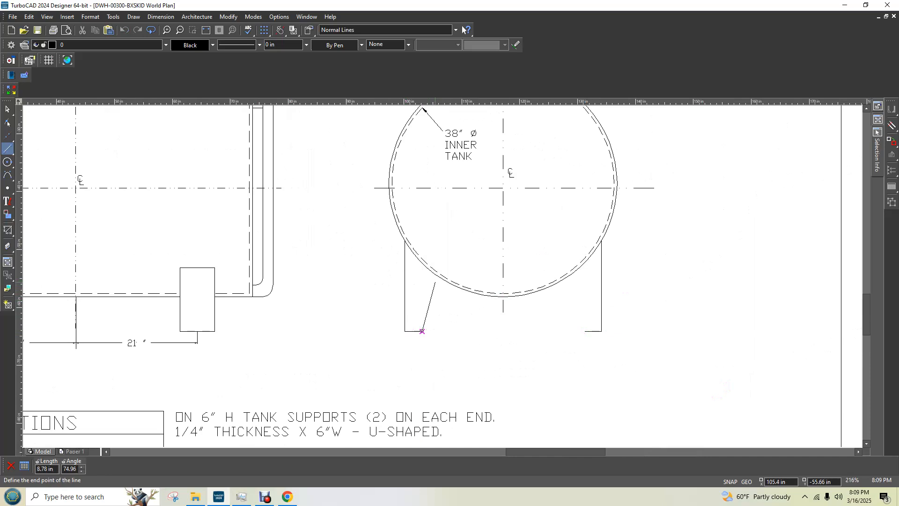
pyautogui.rightClick(436, 282)
pyautogui.moveTo(468, 329)
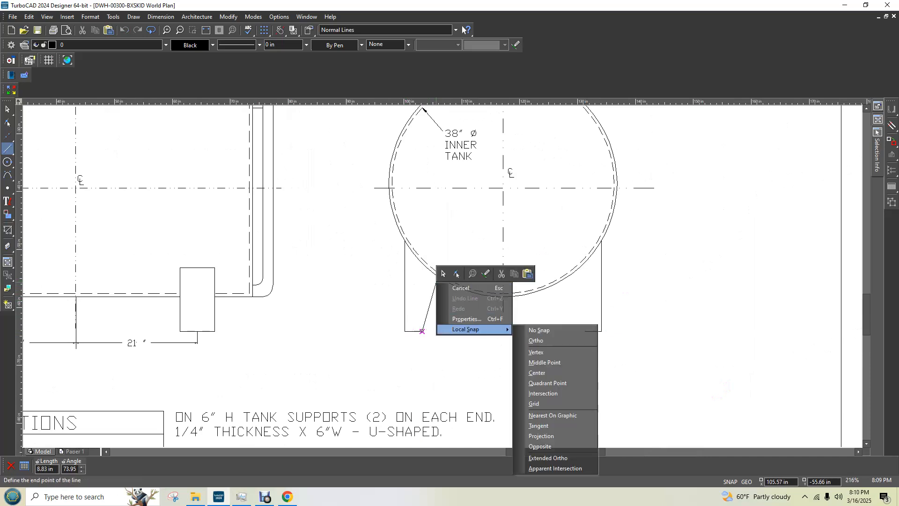
pyautogui.click(553, 416)
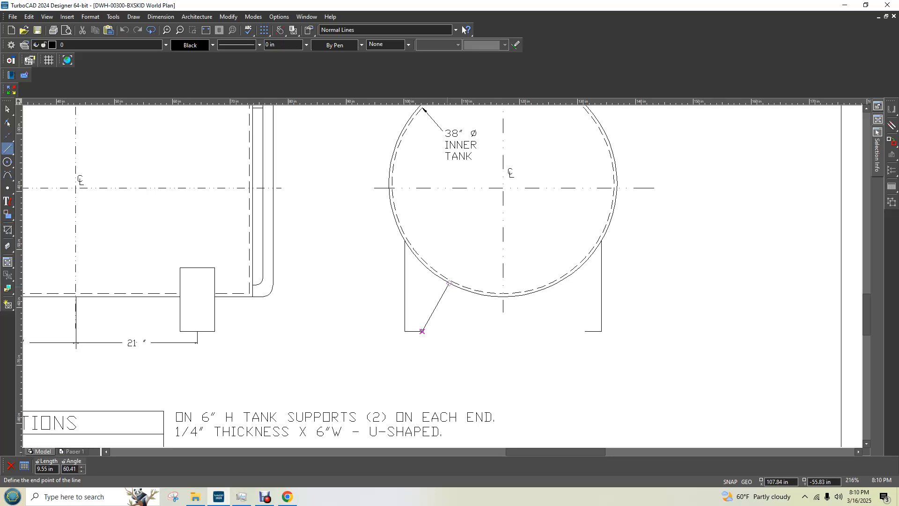
pyautogui.press('Tab')
pyautogui.press('Tab')
pyautogui.write('60')
pyautogui.press('Return')
pyautogui.scroll(-2, 346, 273)
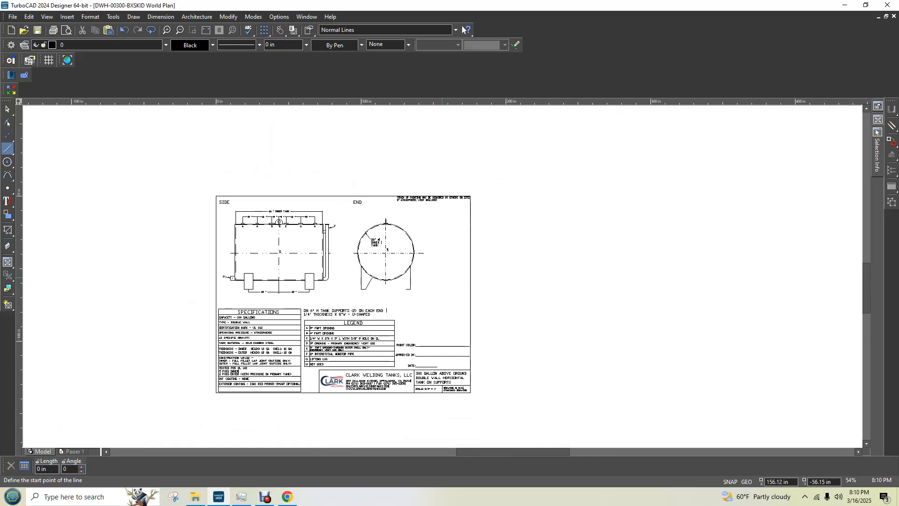
pyautogui.scroll(3, 430, 271)
pyautogui.scroll(-1, 68, 276)
pyautogui.scroll(1, 392, 286)
pyautogui.scroll(2, 379, 297)
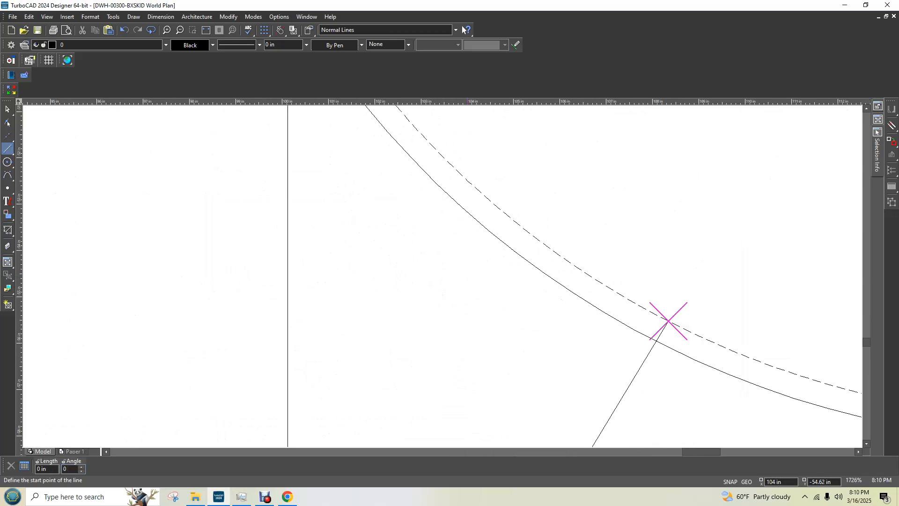
# - Adjust the upper end of the left slanted line so it sits on the tank's dashed inner circle
pyautogui.press('Escape')
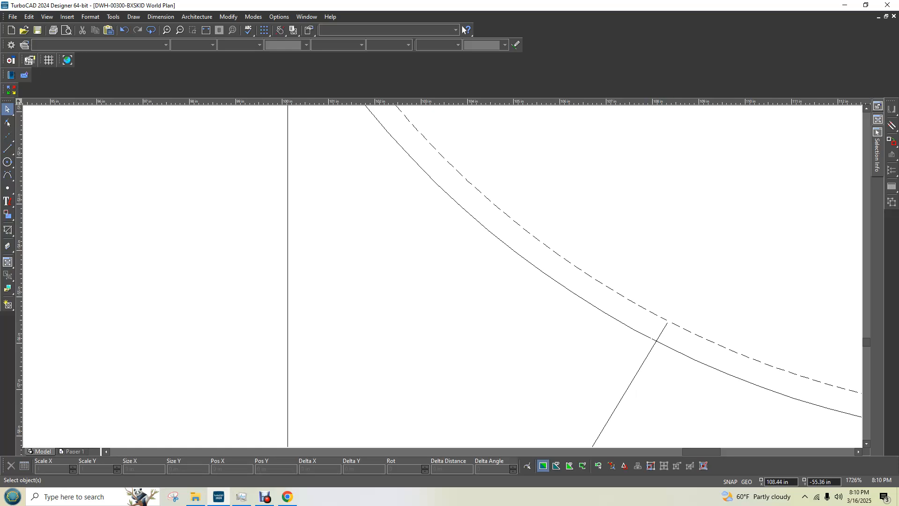
pyautogui.click(661, 331)
pyautogui.click(668, 321)
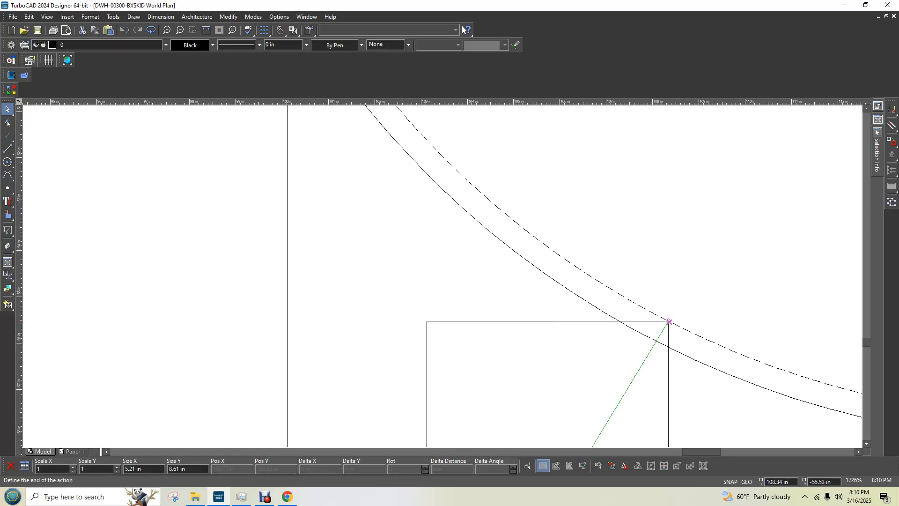
pyautogui.click(669, 321)
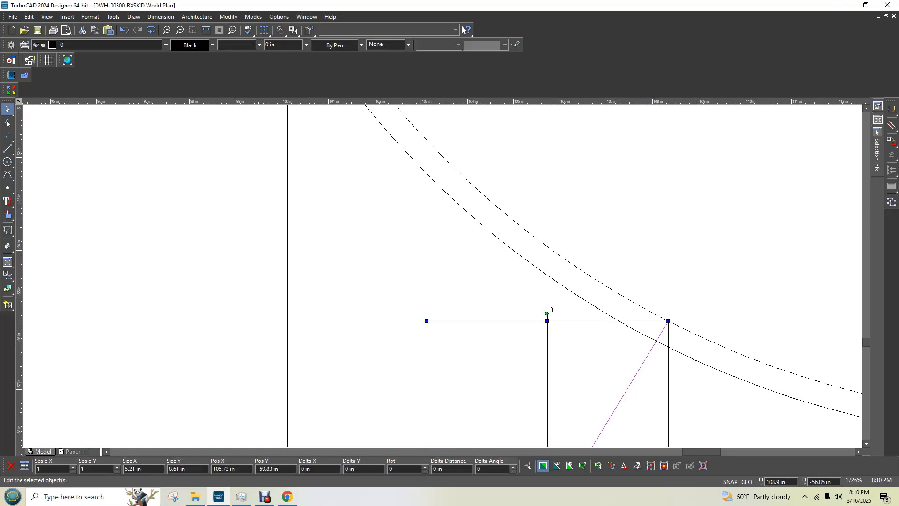
# - Delete the slanted line that runs from the left foot to the tank's dashed inner circle
pyautogui.press('Delete')
pyautogui.scroll(-4, 679, 378)
pyautogui.scroll(1, 442, 276)
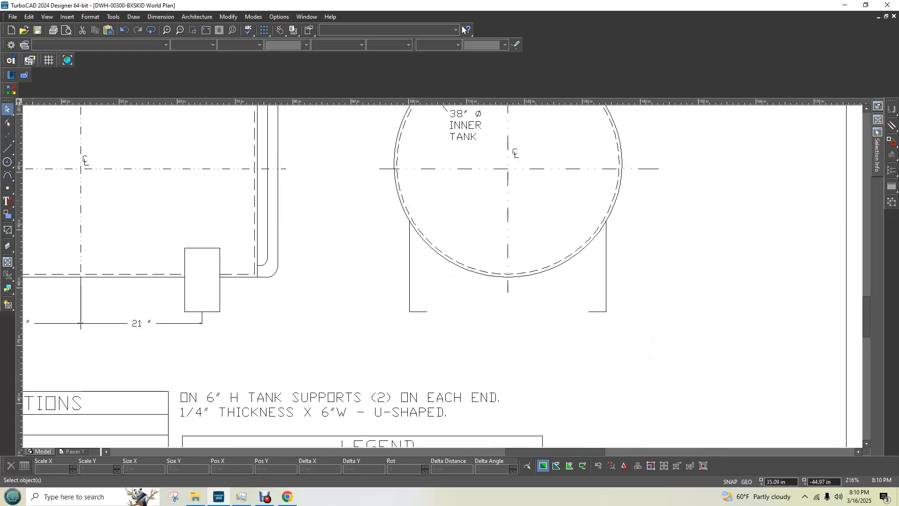
pyautogui.click(8, 148)
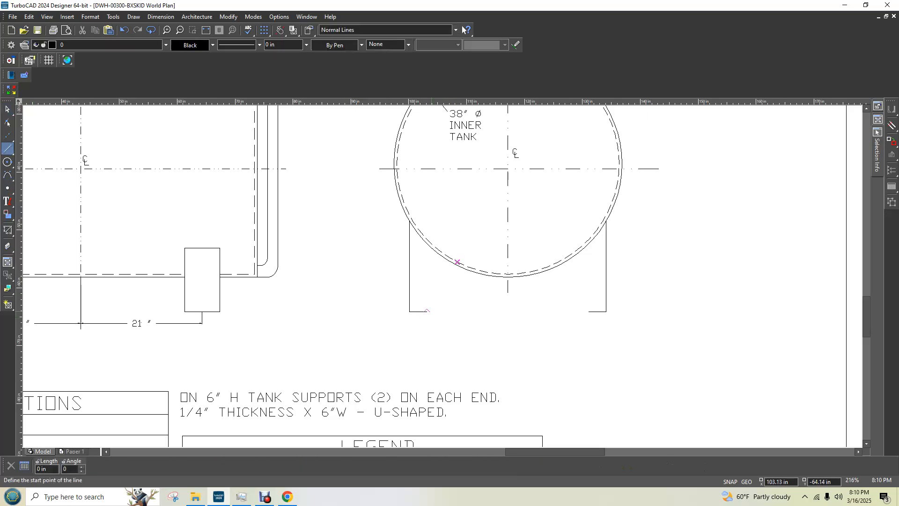
pyautogui.click(427, 312)
pyautogui.rightClick(453, 252)
pyautogui.click(486, 292)
pyautogui.rightClick(450, 226)
pyautogui.moveTo(487, 290)
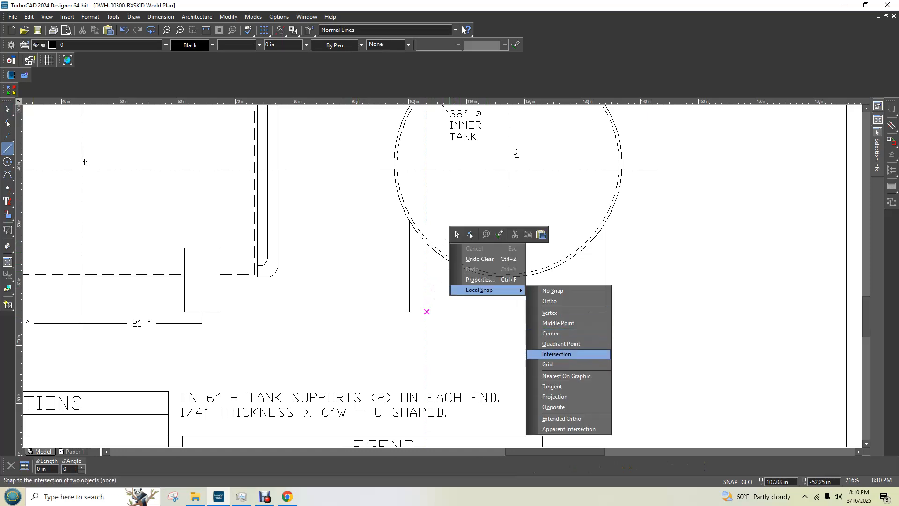
pyautogui.click(557, 354)
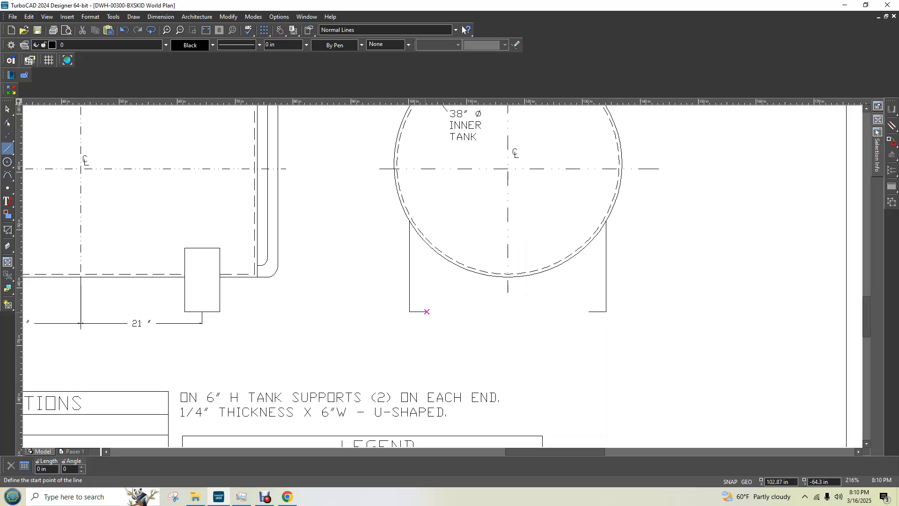
pyautogui.click(7, 109)
pyautogui.click(7, 148)
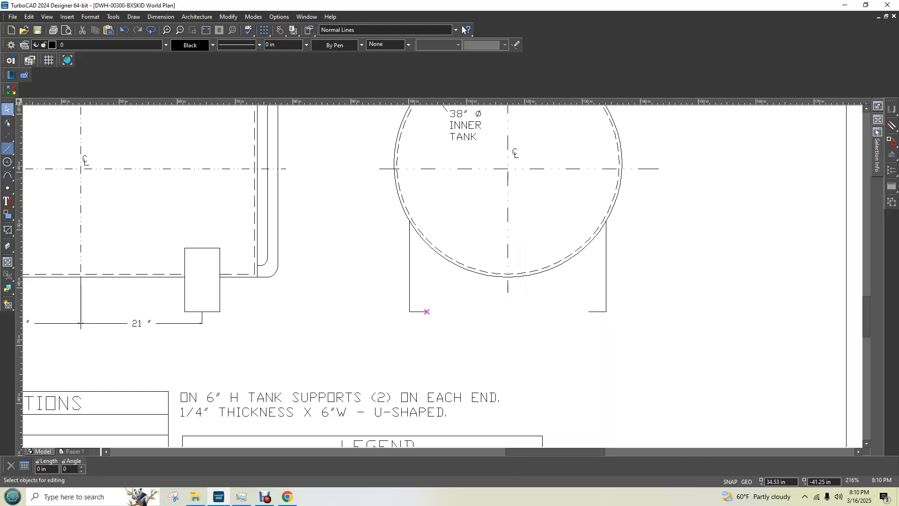
pyautogui.press('Escape')
pyautogui.click(7, 148)
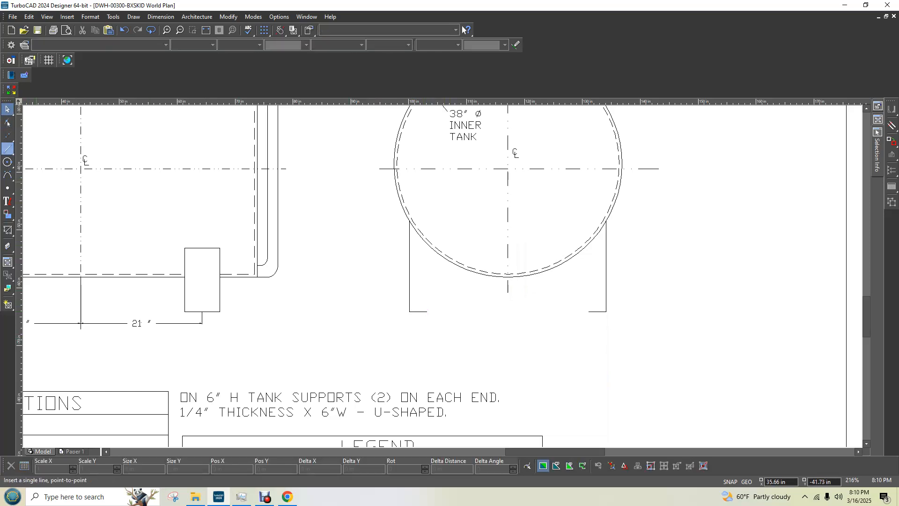
pyautogui.rightClick(463, 314)
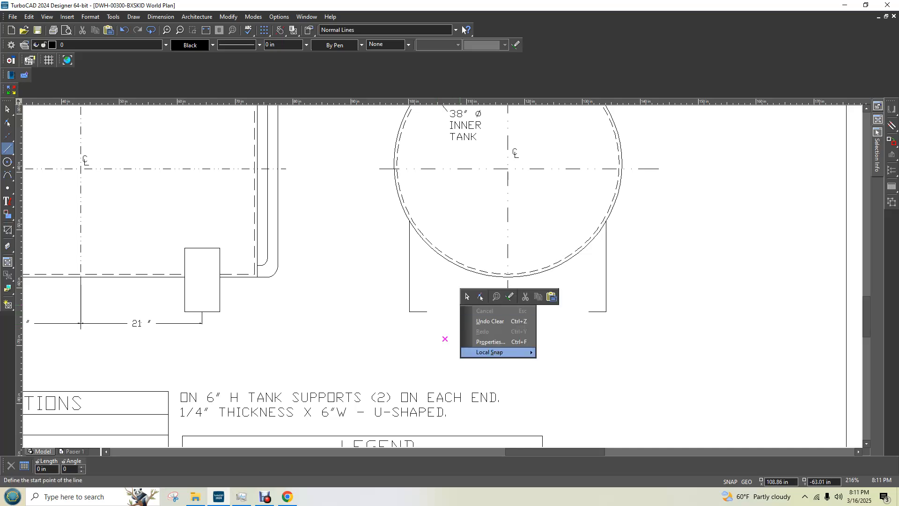
pyautogui.moveTo(489, 352)
pyautogui.click(557, 414)
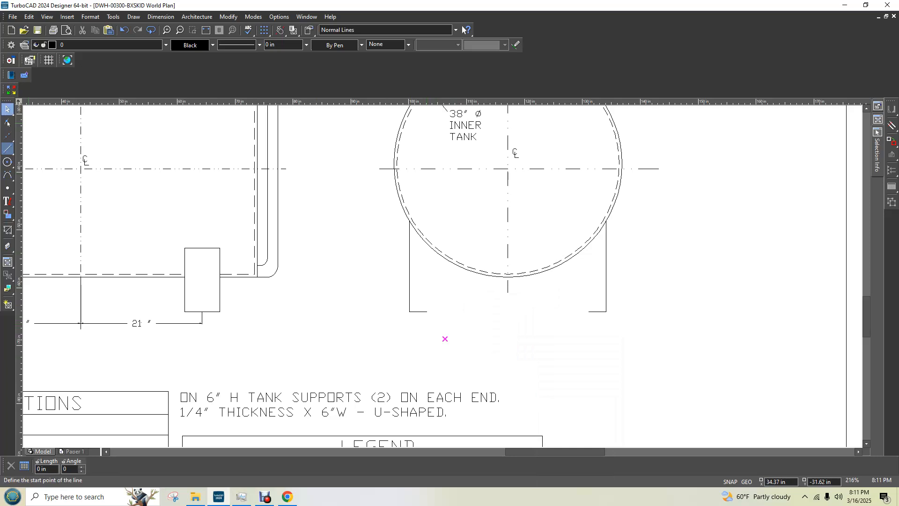
pyautogui.click(7, 109)
pyautogui.rightClick(448, 295)
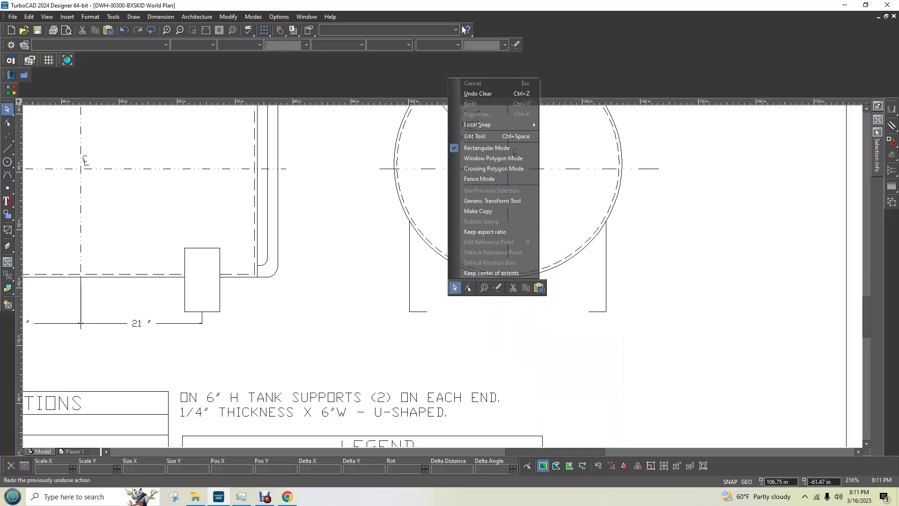
pyautogui.moveTo(482, 124)
pyautogui.click(8, 135)
# - Draw a line about 9.5 in long at about 60° from the left foot's inner end to the tank's solid outer circle
pyautogui.click(8, 148)
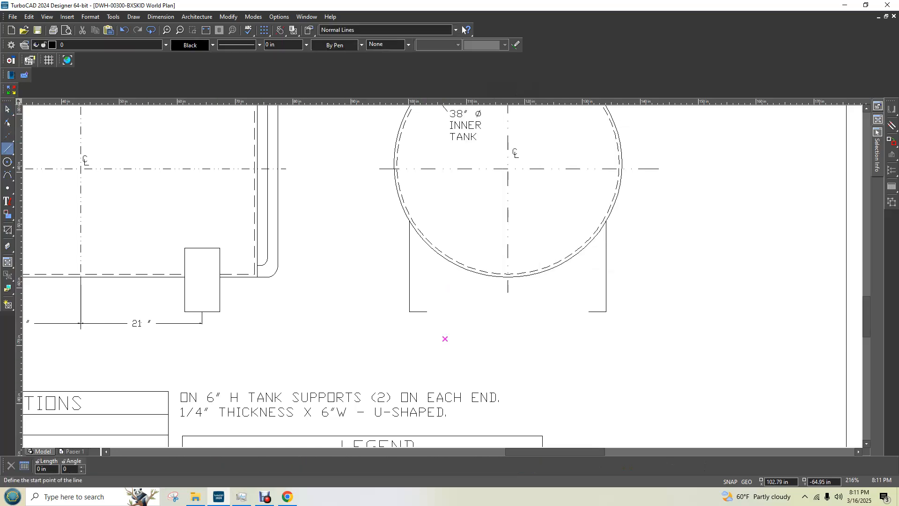
pyautogui.rightClick(445, 338)
pyautogui.moveTo(468, 362)
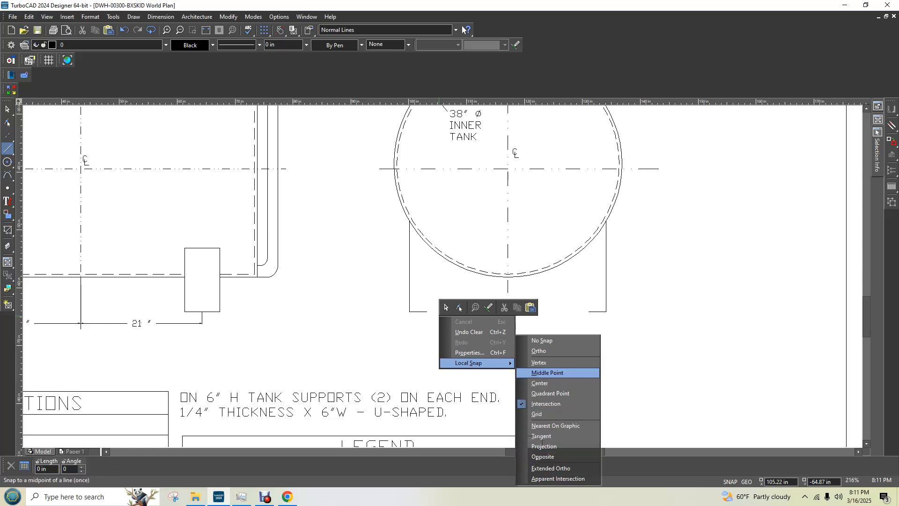
pyautogui.click(546, 373)
pyautogui.rightClick(445, 339)
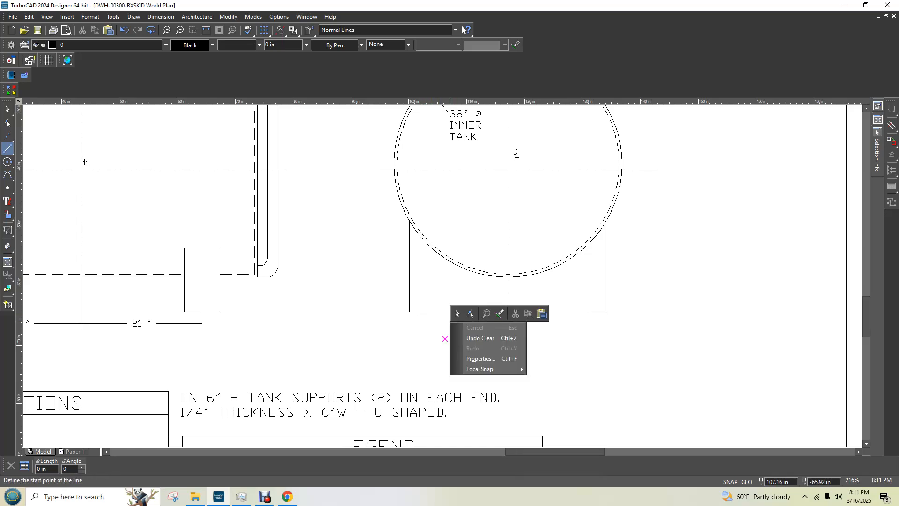
pyautogui.moveTo(480, 368)
pyautogui.click(561, 393)
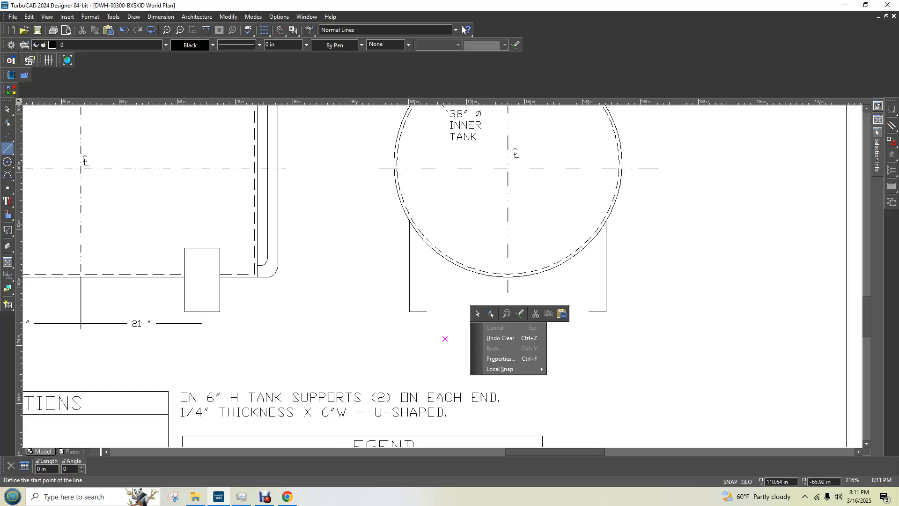
pyautogui.moveTo(482, 368)
pyautogui.click(576, 372)
pyautogui.click(427, 311)
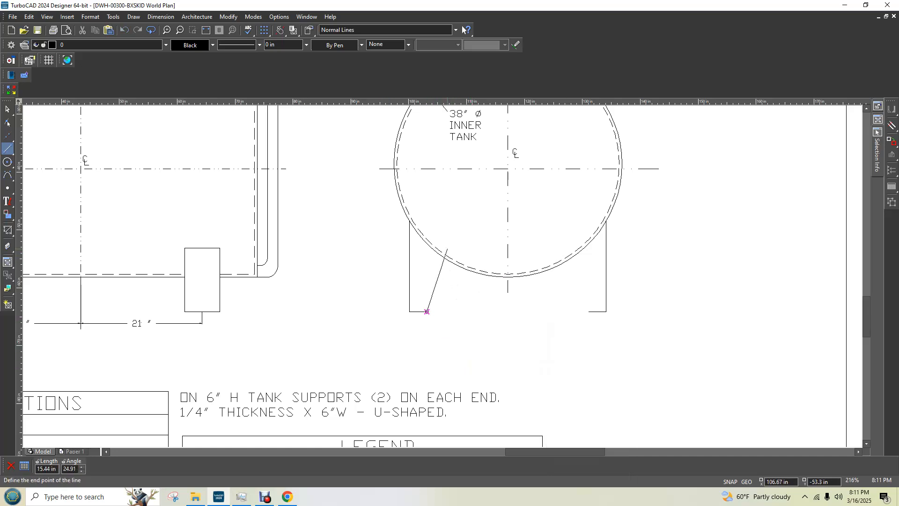
pyautogui.rightClick(446, 239)
pyautogui.moveTo(482, 285)
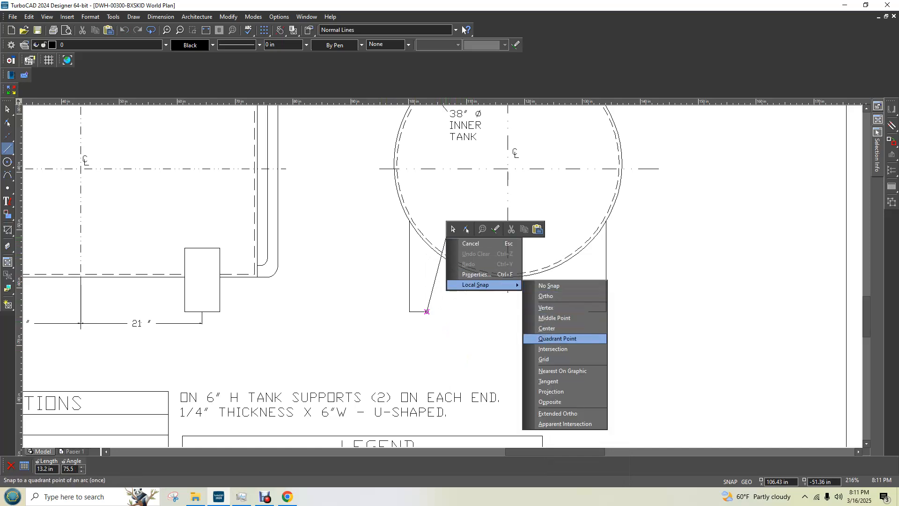
pyautogui.click(557, 338)
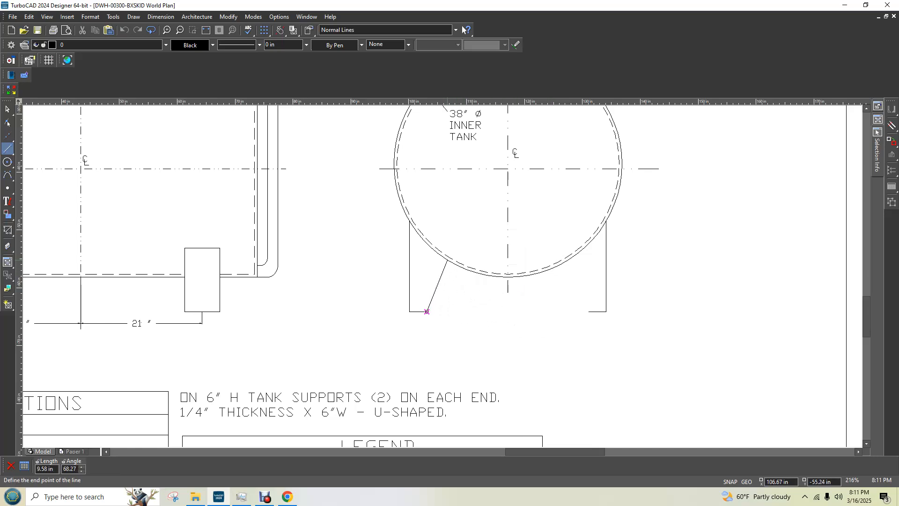
pyautogui.scroll(3, 452, 259)
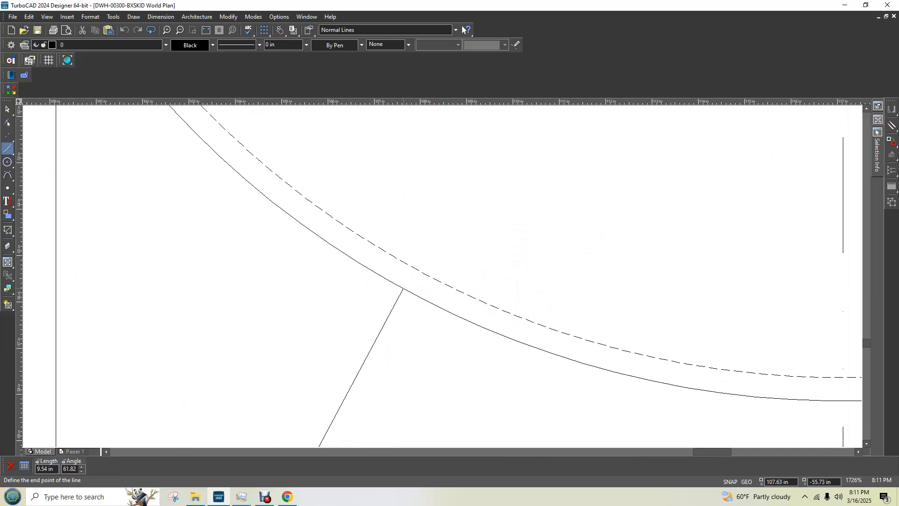
pyautogui.rightClick(407, 291)
pyautogui.moveTo(440, 338)
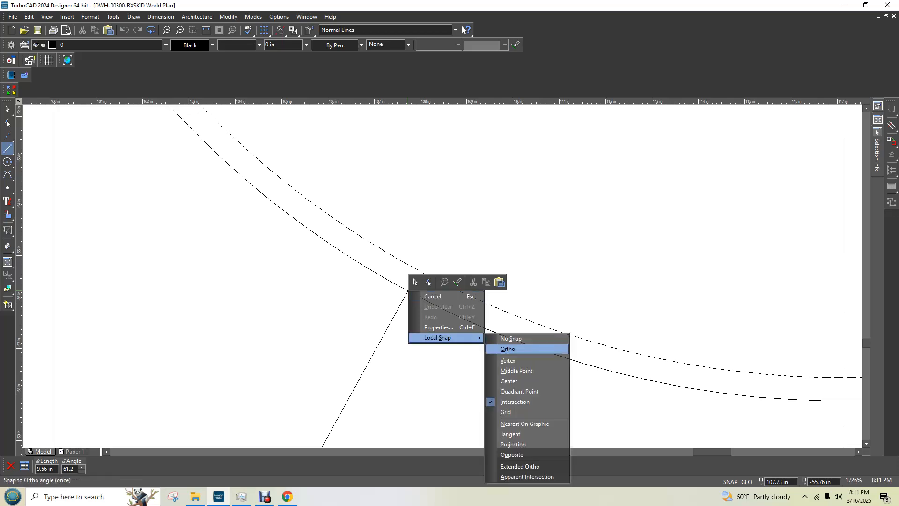
pyautogui.click(510, 434)
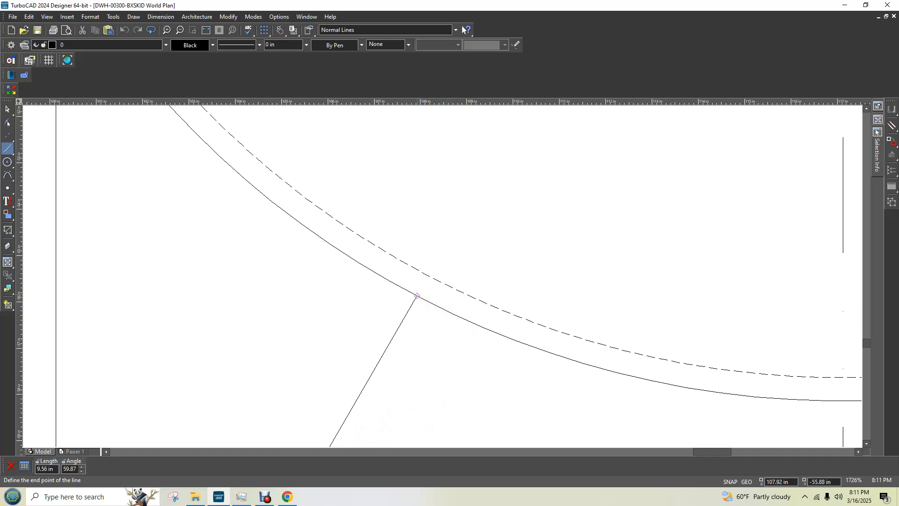
pyautogui.scroll(5, 417, 296)
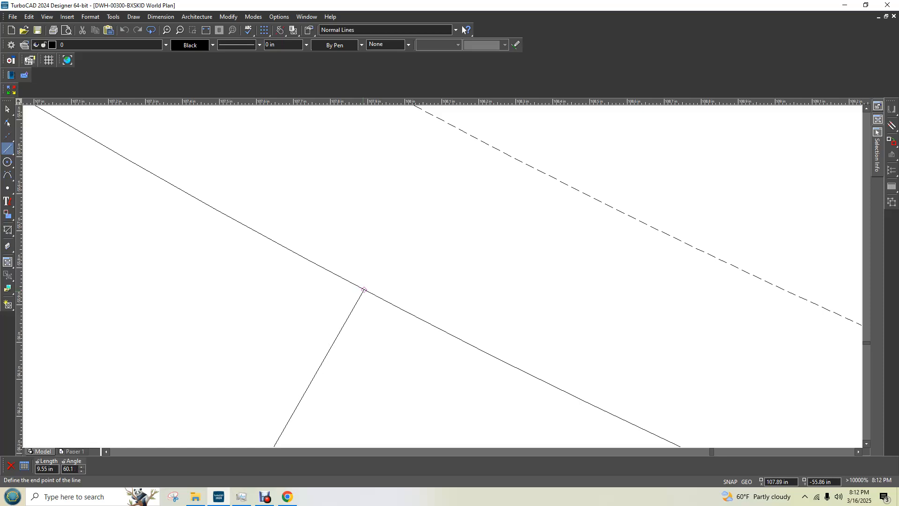
pyautogui.click(369, 293)
# - Delete the slanted line ending on the tank's outer circle
pyautogui.click(7, 109)
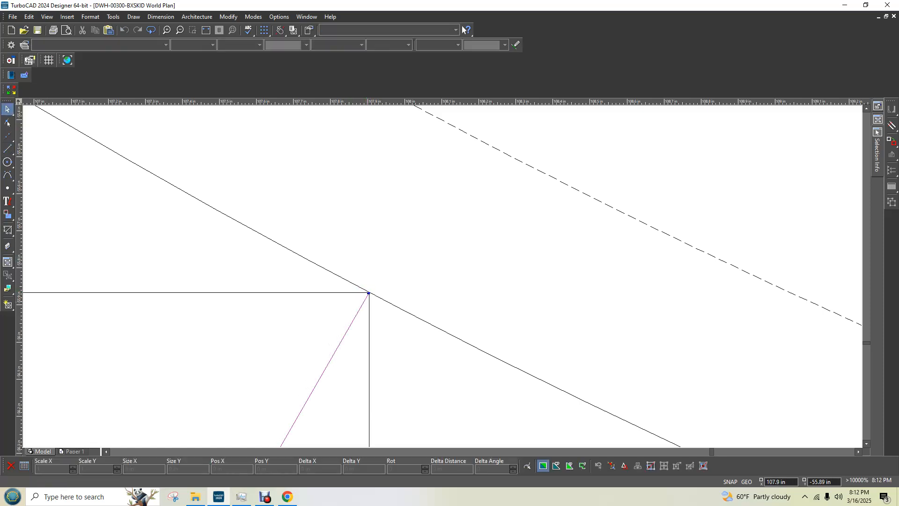
pyautogui.click(342, 340)
pyautogui.click(370, 292)
pyautogui.press('Return')
pyautogui.scroll(-7, 392, 267)
pyautogui.scroll(2, 352, 276)
pyautogui.scroll(-2, 442, 276)
pyautogui.press('Escape')
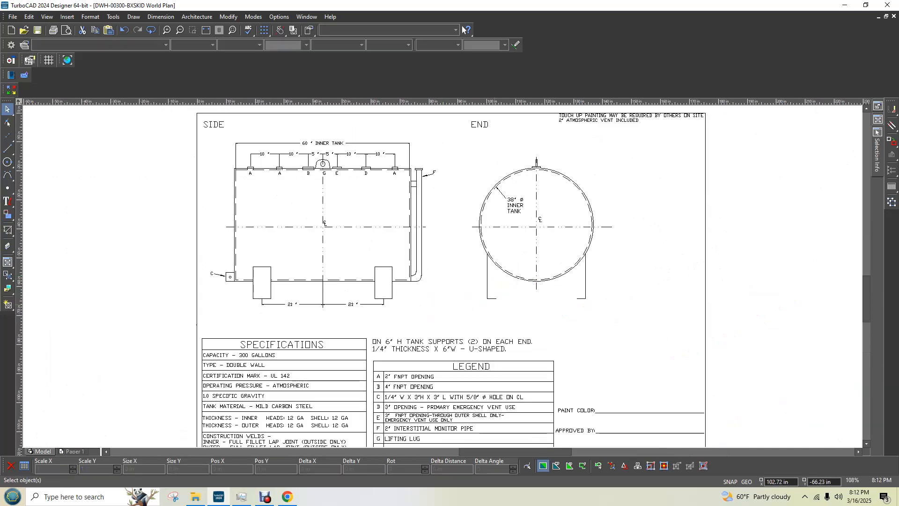
# - Draw a line at 60°, about 10.8 in long, from the left foot's inner end up past the tank's dashed inner circle
pyautogui.click(7, 148)
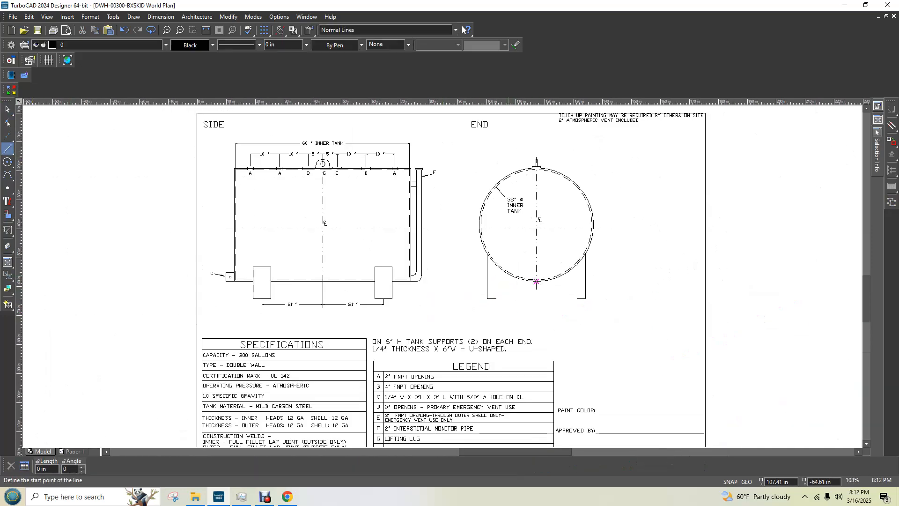
pyautogui.scroll(3, 517, 301)
pyautogui.scroll(-2, 672, 135)
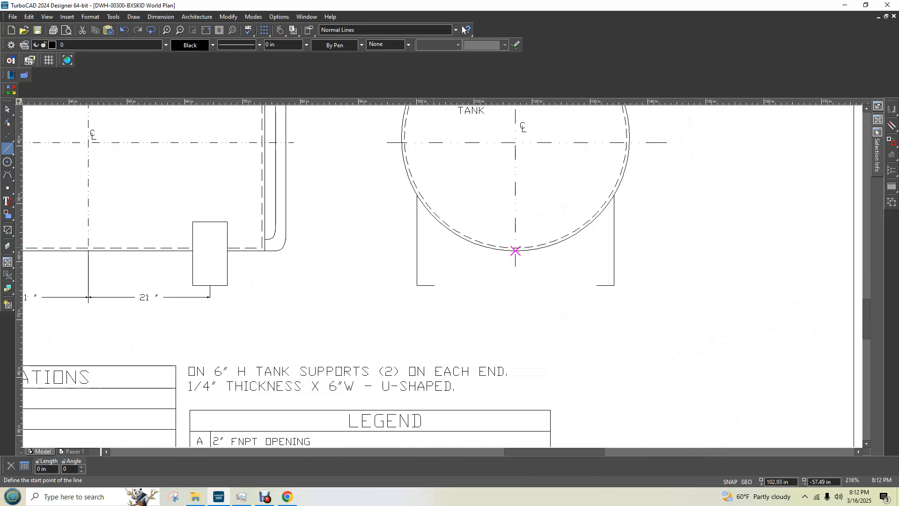
pyautogui.scroll(1, 515, 251)
pyautogui.moveTo(327, 284); pyautogui.dragTo(257, 283, button='middle')
pyautogui.click(95, 353)
pyautogui.rightClick(165, 233)
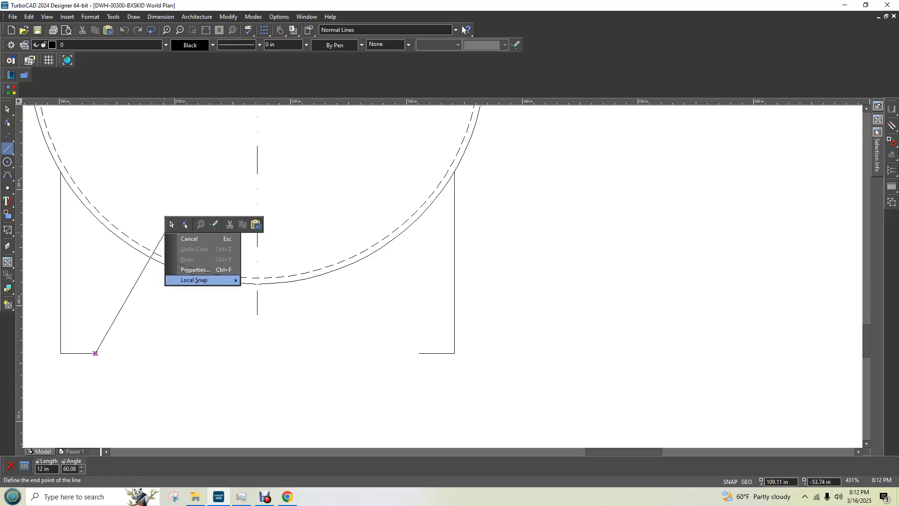
pyautogui.moveTo(201, 280)
pyautogui.click(281, 366)
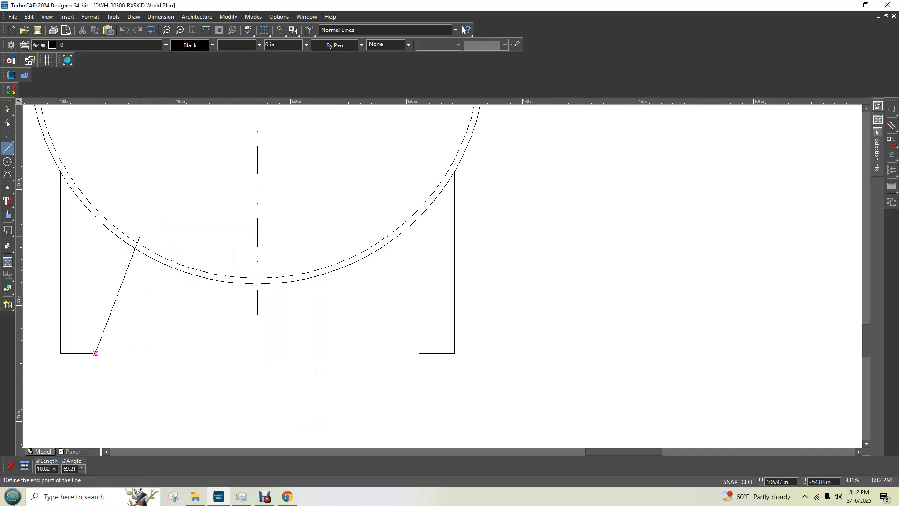
pyautogui.press('Tab')
pyautogui.press('Tab')
pyautogui.write('60')
pyautogui.press('Return')
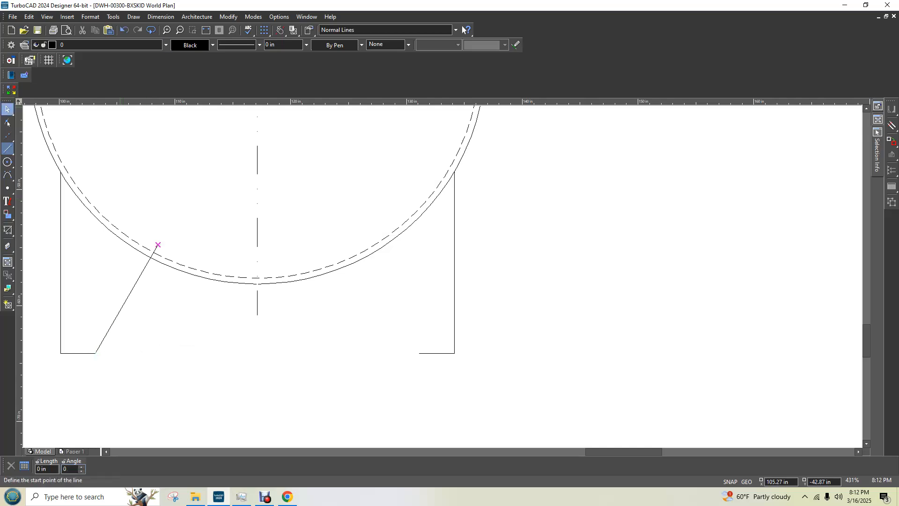
# - Delete the 60° slanted line that overshoots the tank's inner circle
pyautogui.click(7, 109)
pyautogui.moveTo(211, 252); pyautogui.dragTo(140, 252, button='middle')
pyautogui.click(79, 260)
pyautogui.scroll(4, 442, 265)
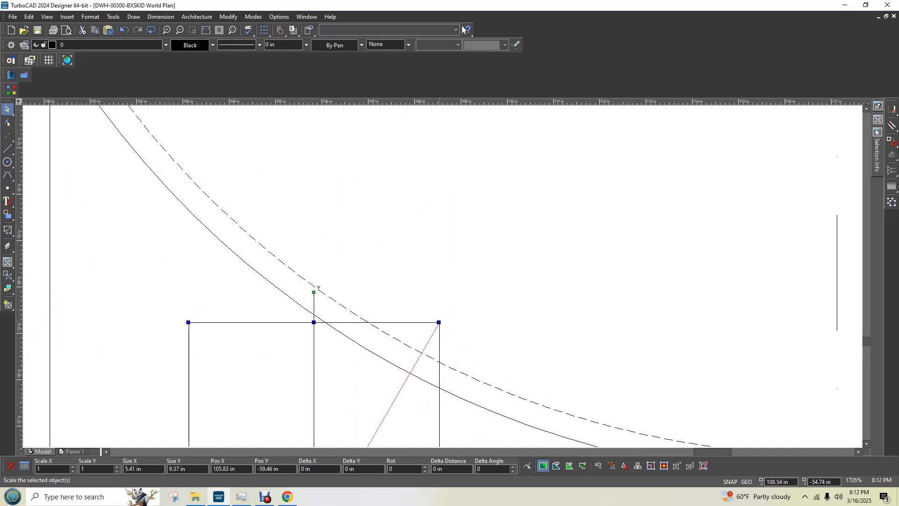
pyautogui.click(438, 322)
pyautogui.press('Escape')
pyautogui.scroll(-6, 440, 275)
pyautogui.scroll(3, 445, 275)
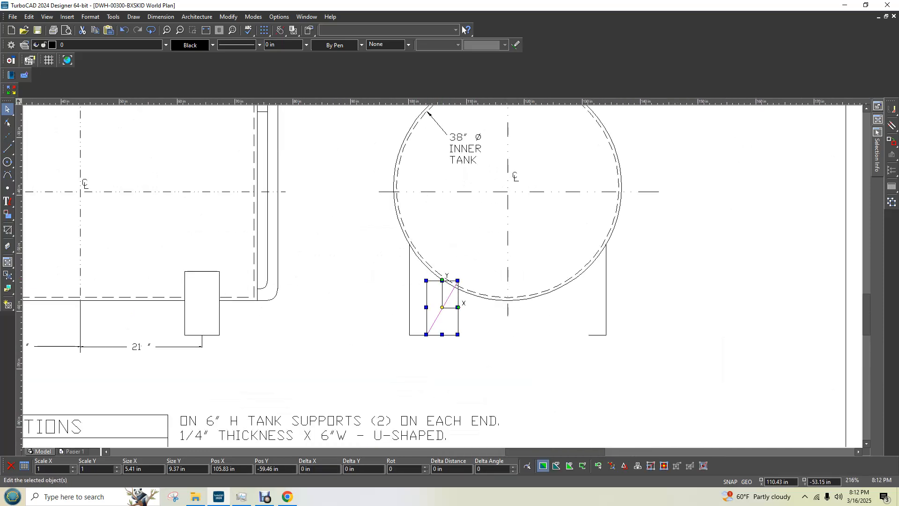
pyautogui.press('Delete')
# - Draw a line at 60°, about 9.56 in long, from the left foot's inner end to the tank's solid outer circle, using nearest-on-graphic snap
pyautogui.scroll(2, 443, 304)
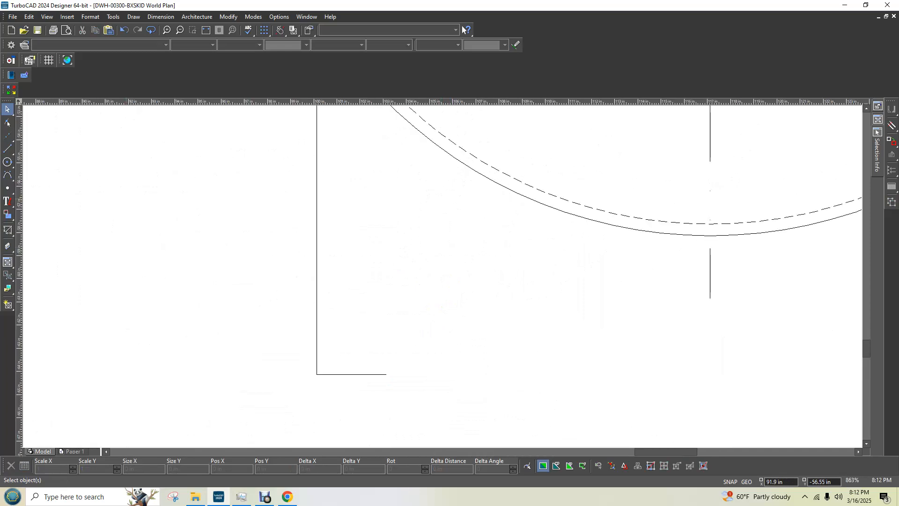
pyautogui.click(8, 148)
pyautogui.rightClick(422, 344)
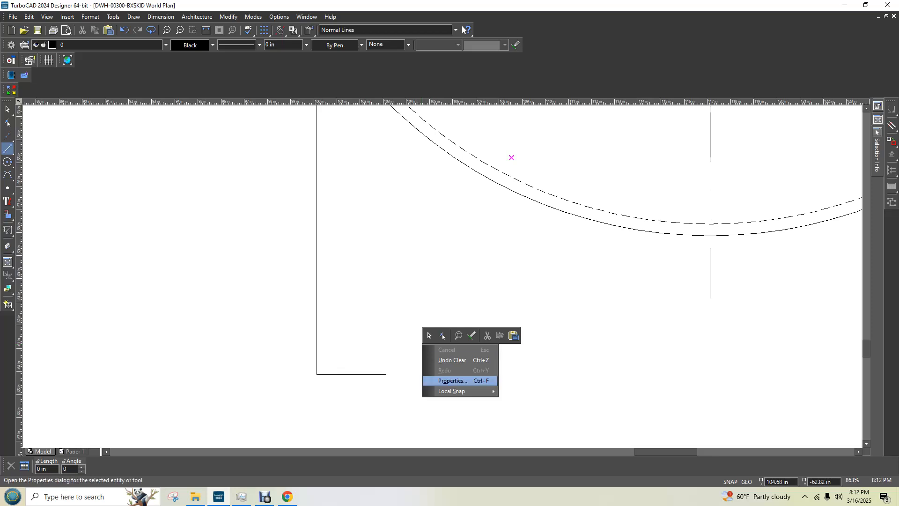
pyautogui.moveTo(464, 391)
pyautogui.click(538, 426)
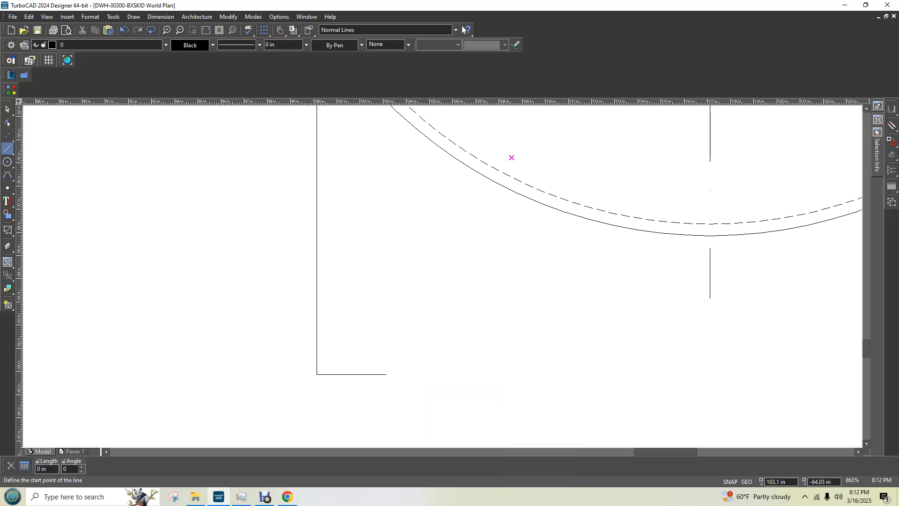
pyautogui.click(386, 374)
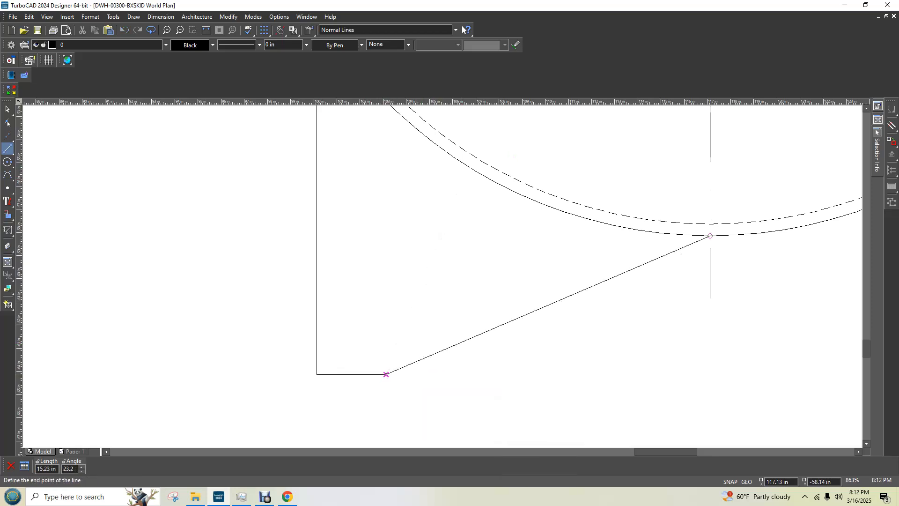
pyautogui.scroll(10, 411, 169)
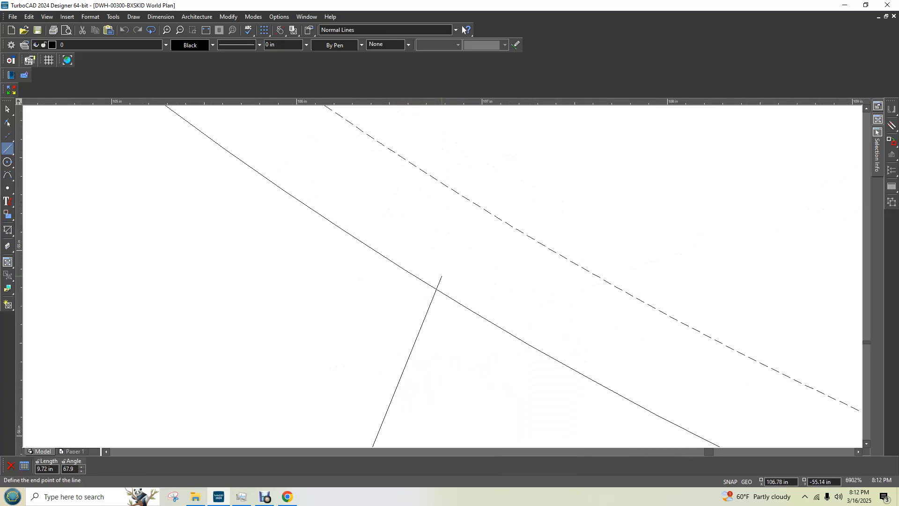
pyautogui.scroll(-12, 441, 280)
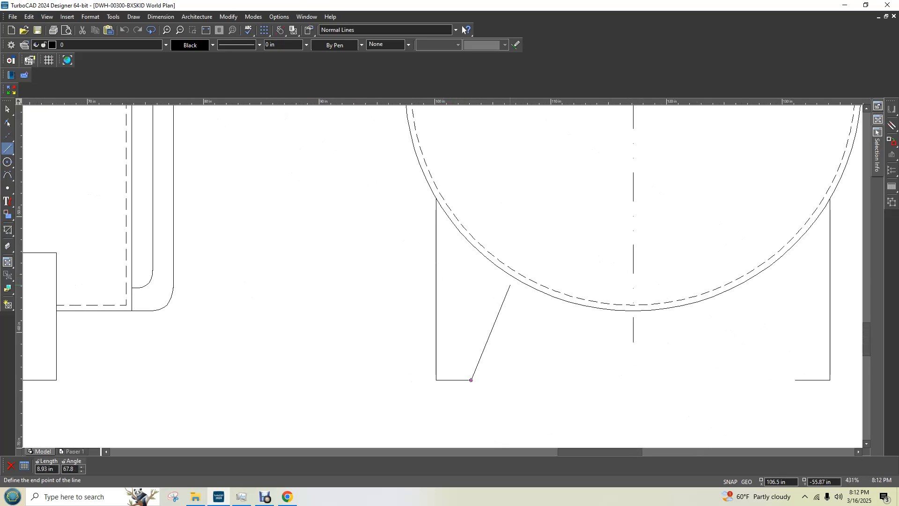
pyautogui.rightClick(510, 286)
pyautogui.moveTo(539, 333)
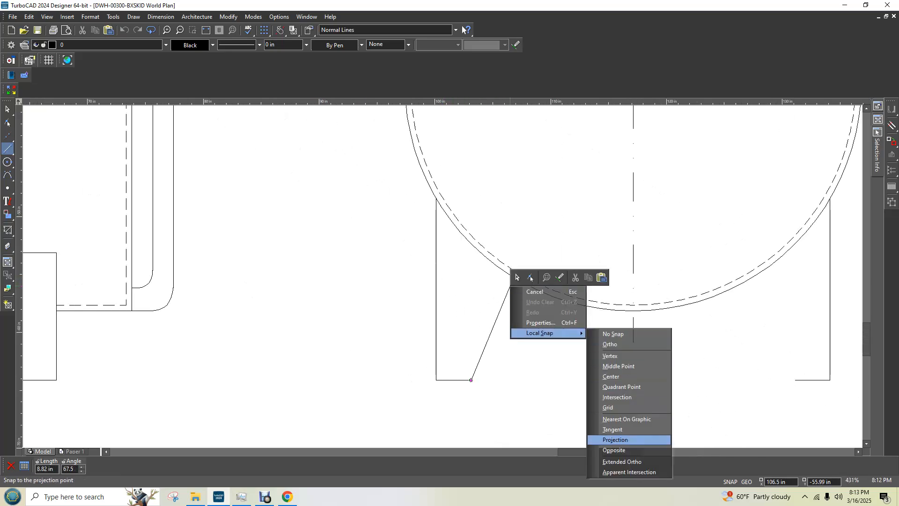
pyautogui.click(613, 417)
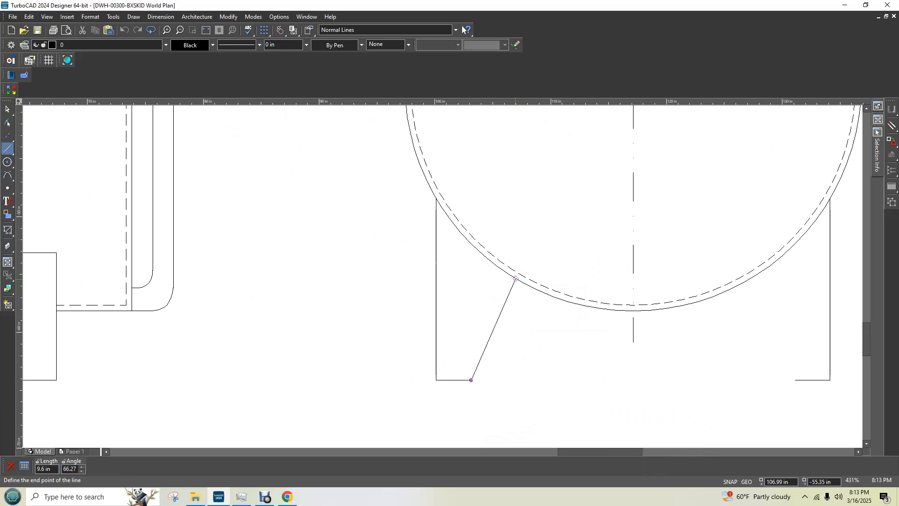
pyautogui.scroll(12, 518, 281)
pyautogui.scroll(3, 441, 276)
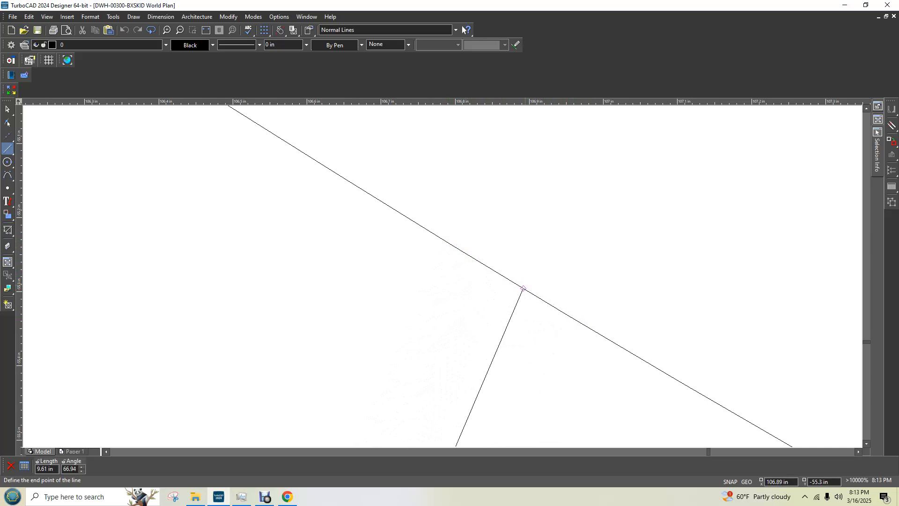
pyautogui.scroll(-3, 632, 359)
pyautogui.scroll(-8, 481, 307)
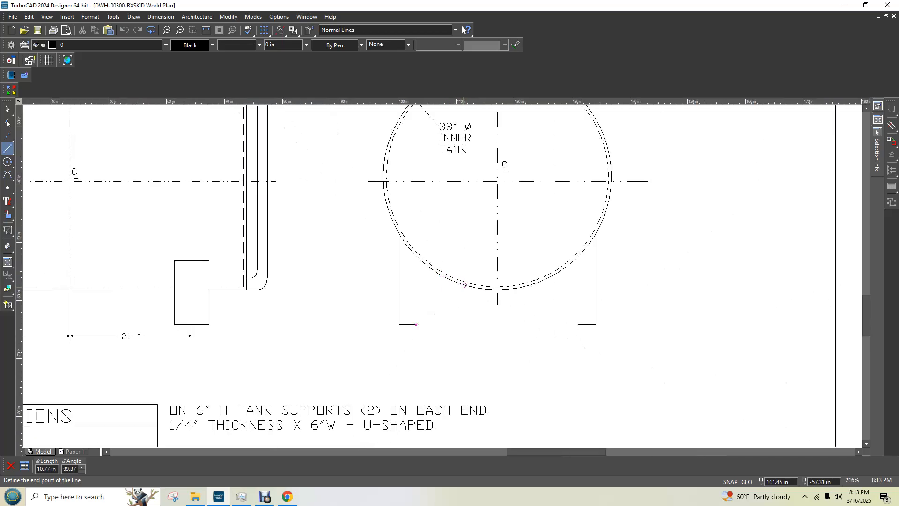
pyautogui.scroll(6, 450, 280)
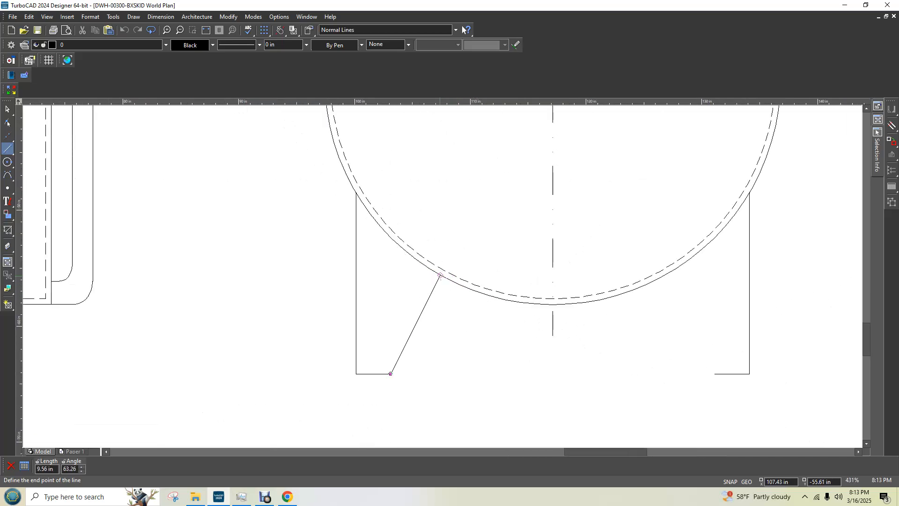
pyautogui.moveTo(443, 272); pyautogui.dragTo(373, 273, button='middle')
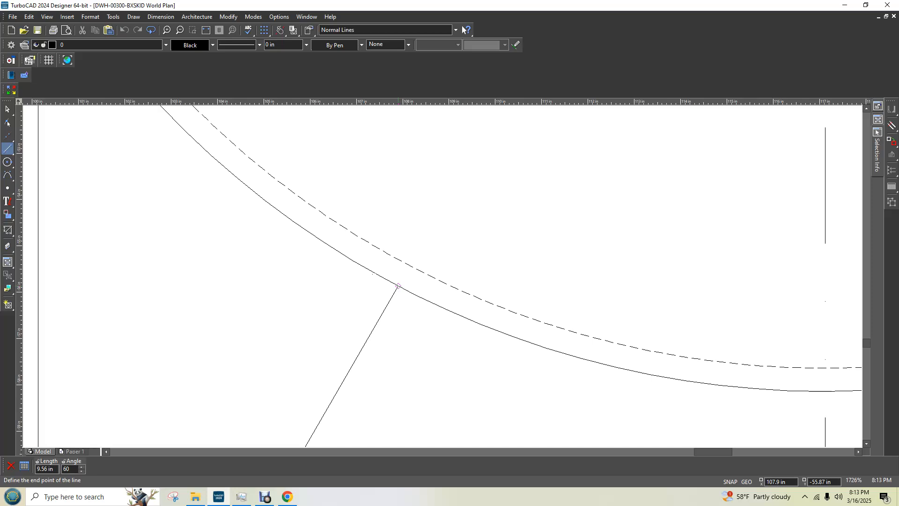
pyautogui.click(398, 286)
pyautogui.press('Escape')
pyautogui.click(7, 109)
pyautogui.scroll(-3, 445, 267)
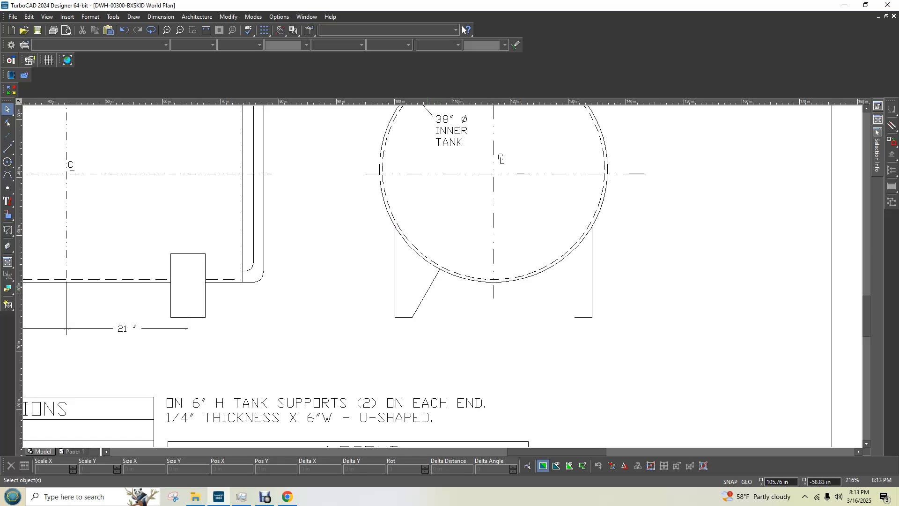
pyautogui.click(430, 285)
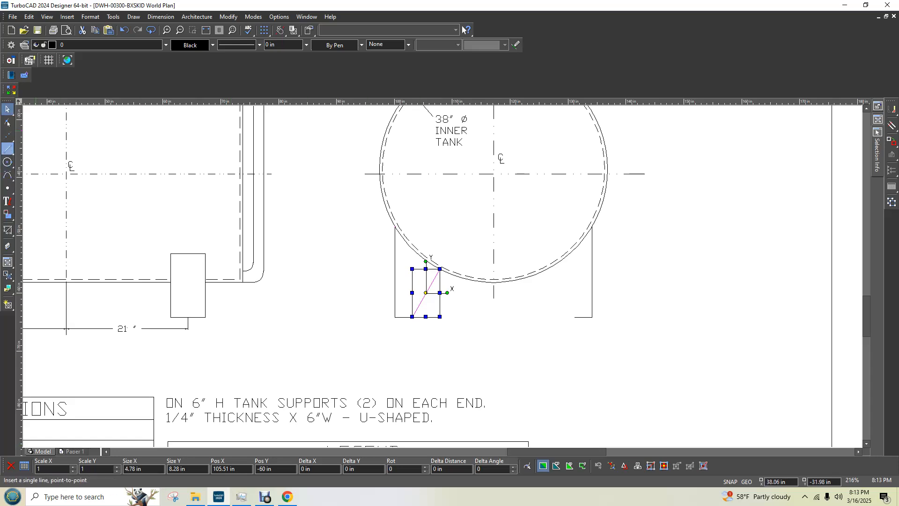
pyautogui.click(7, 148)
pyautogui.click(574, 317)
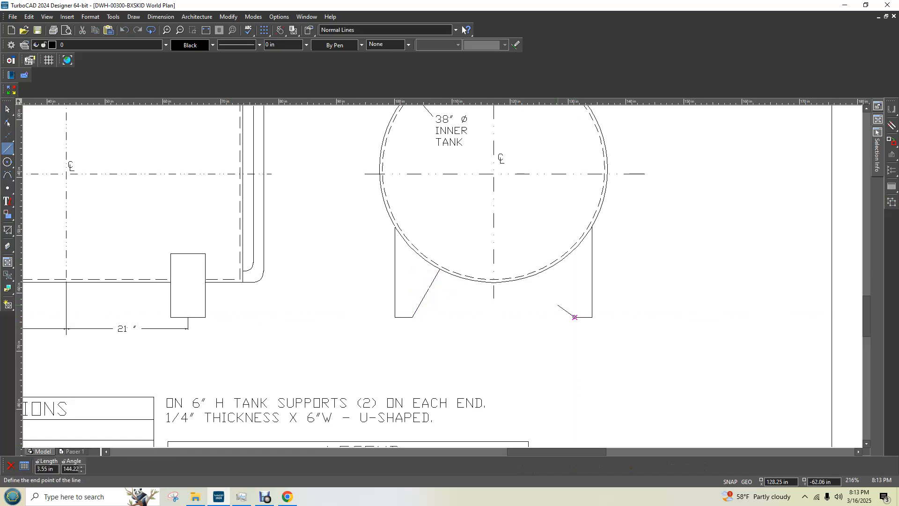
pyautogui.rightClick(574, 317)
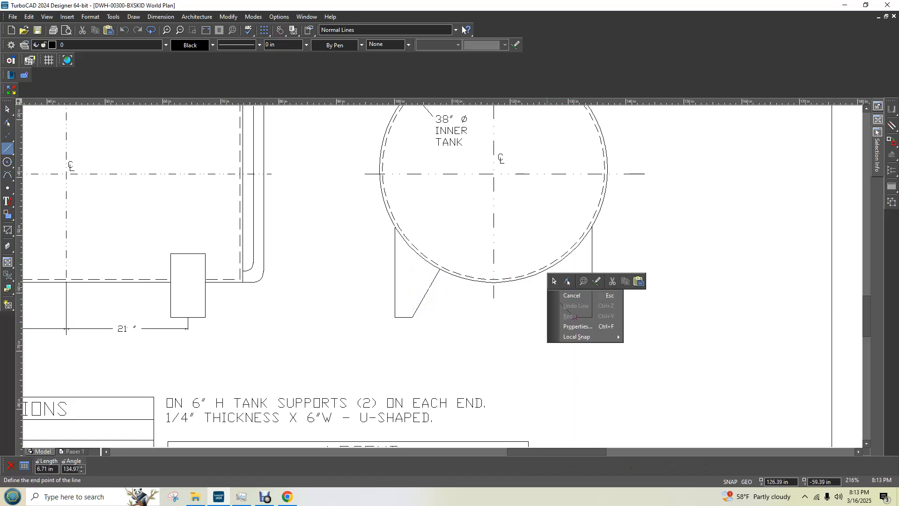
pyautogui.moveTo(580, 337)
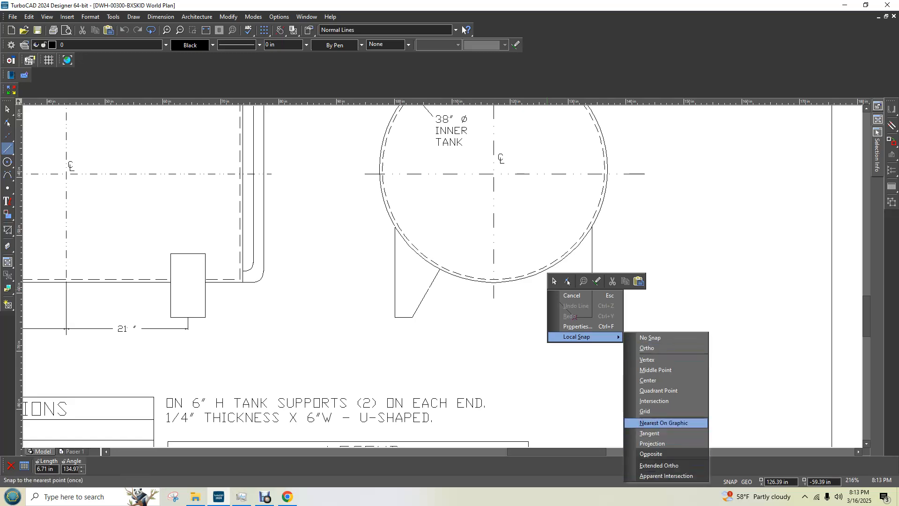
pyautogui.click(650, 433)
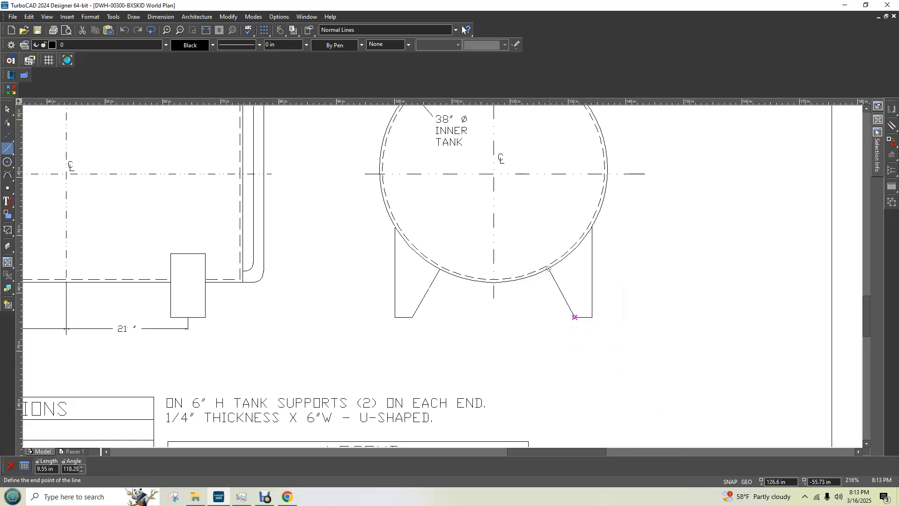
pyautogui.press('Escape')
pyautogui.press('Escape')
# - Check the X and Y size of the left slanted line
pyautogui.click(425, 294)
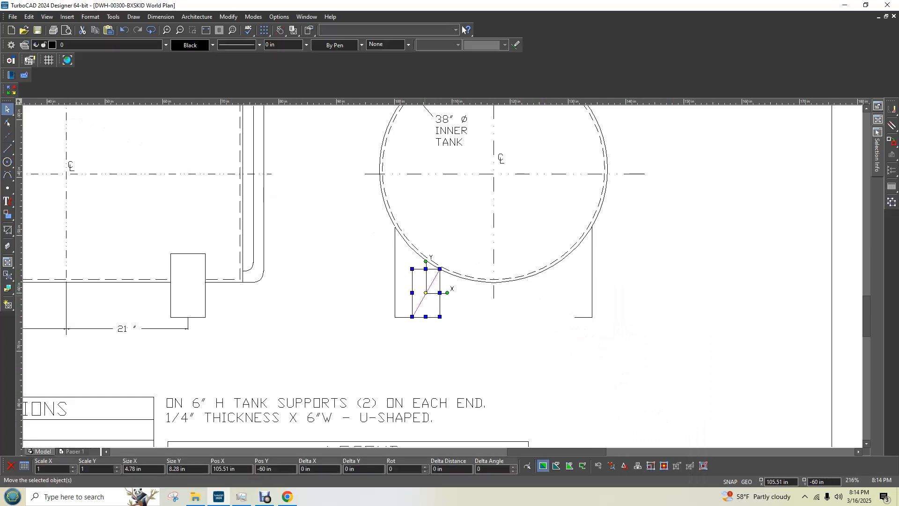
pyautogui.click(524, 354)
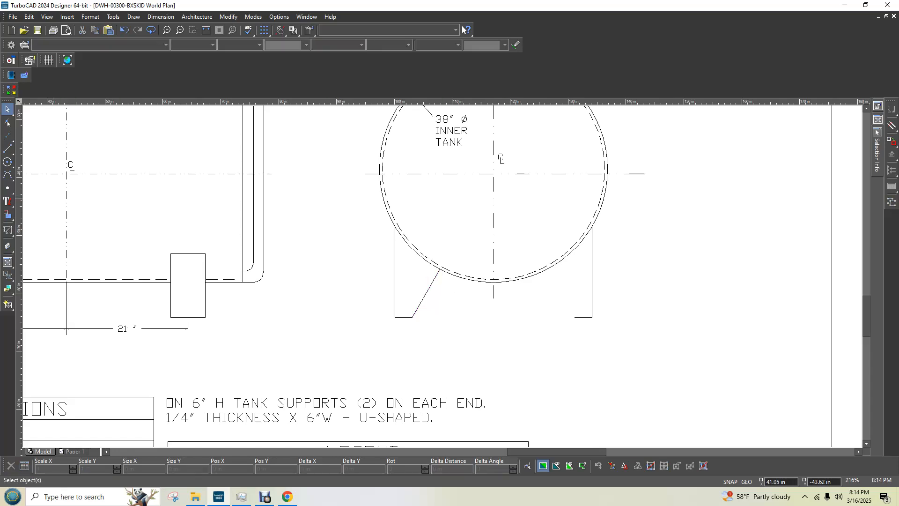
pyautogui.click(7, 148)
pyautogui.click(574, 317)
pyautogui.rightClick(558, 267)
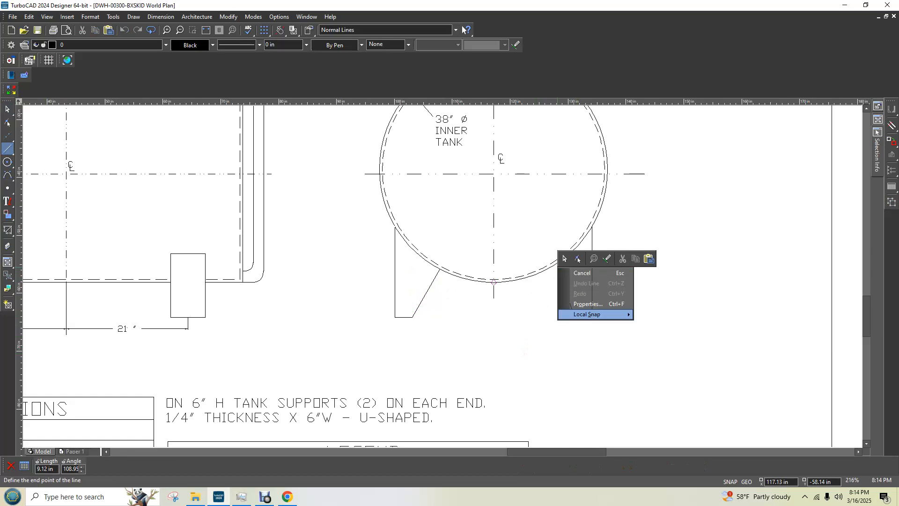
pyautogui.moveTo(590, 314)
pyautogui.click(674, 401)
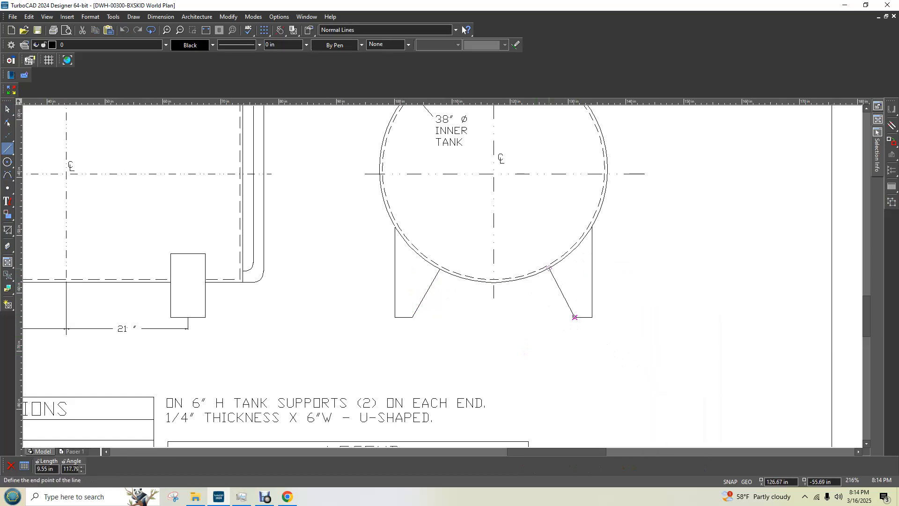
pyautogui.press('Tab')
pyautogui.write('8.28')
pyautogui.press('Tab')
pyautogui.write('60')
pyautogui.press('BackSpace')
pyautogui.press('BackSpace')
pyautogui.write('180')
pyautogui.press('BackSpace')
pyautogui.press('BackSpace')
pyautogui.press('BackSpace')
pyautogui.scroll(3, 522, 260)
pyautogui.click(7, 109)
pyautogui.scroll(-4, 442, 277)
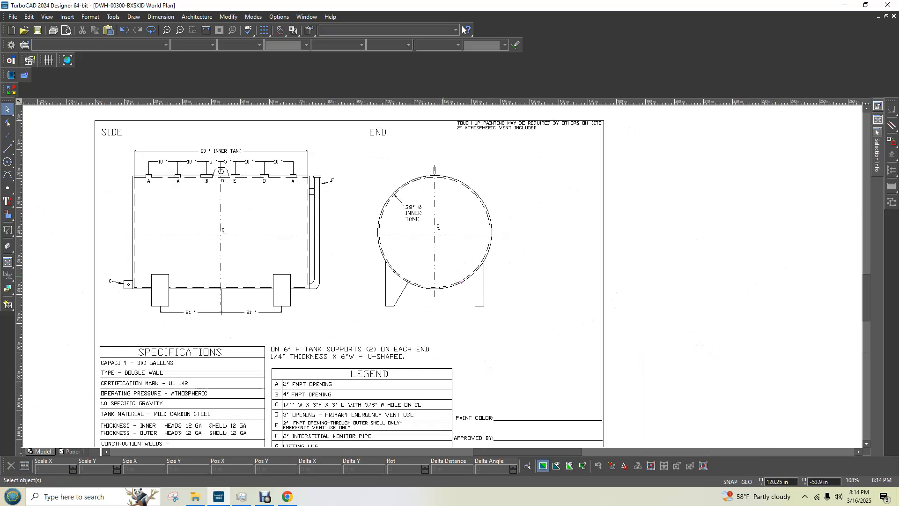
# - Inspect the bottom lines of the left and right feet in the end view
pyautogui.scroll(3, 443, 276)
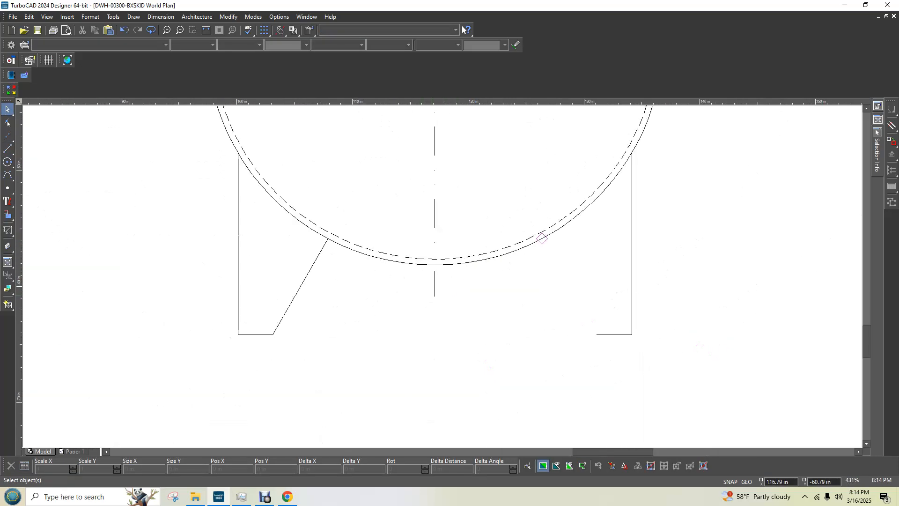
pyautogui.hscroll(1, 449, 346)
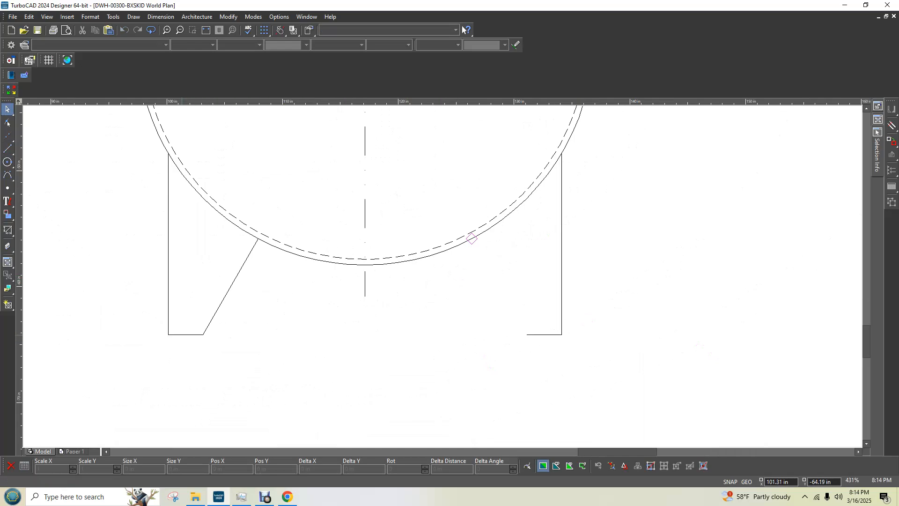
pyautogui.click(194, 334)
pyautogui.press('Escape')
pyautogui.click(552, 334)
pyautogui.press('Escape')
pyautogui.press('l')
pyautogui.click(527, 334)
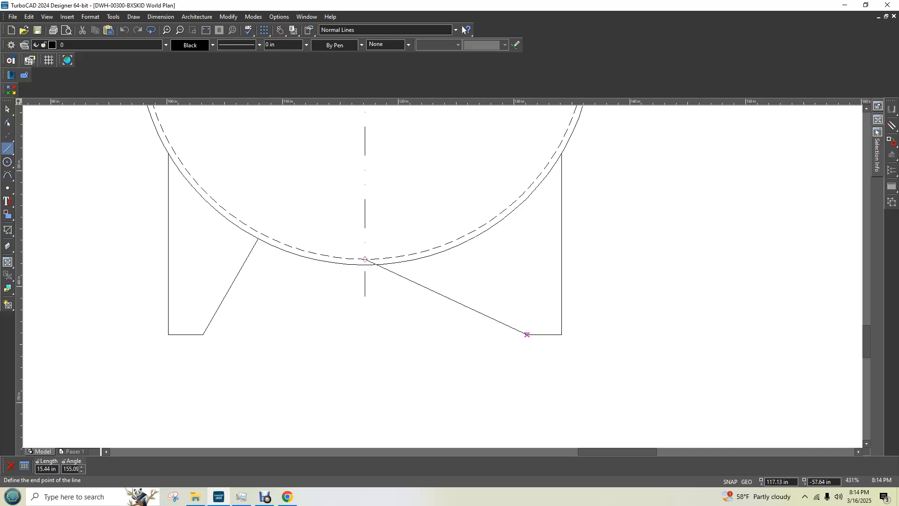
pyautogui.scroll(2, 484, 308)
pyautogui.rightClick(439, 292)
pyautogui.moveTo(468, 333)
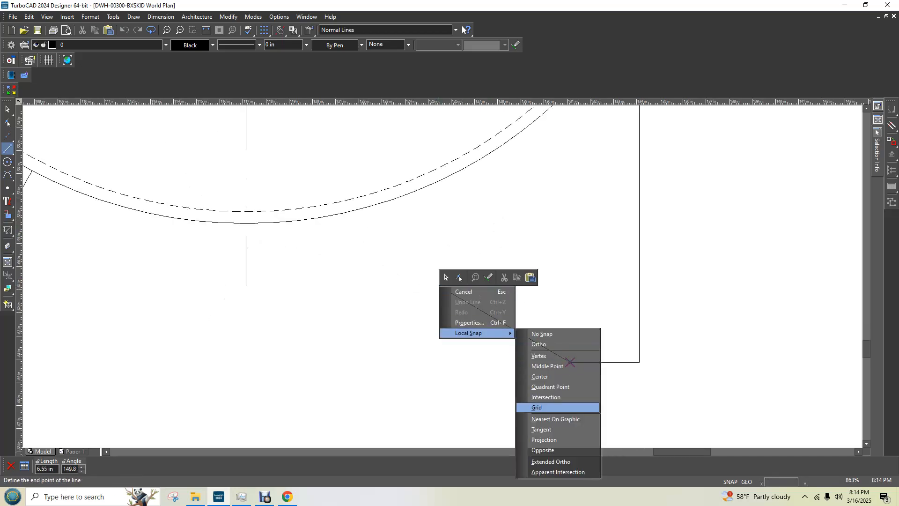
pyautogui.click(555, 418)
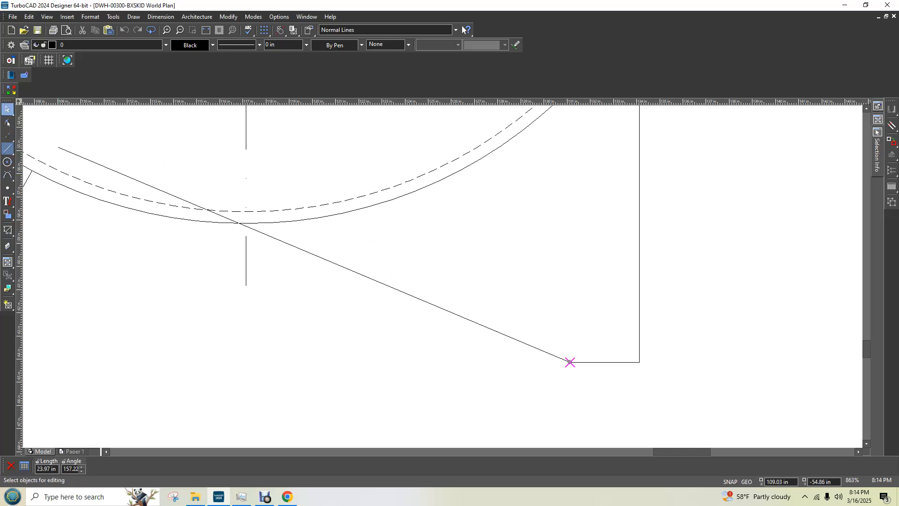
pyautogui.click(7, 108)
pyautogui.scroll(-1, 68, 228)
# - Recheck the vertical extent of the left slanted line
pyautogui.click(385, 317)
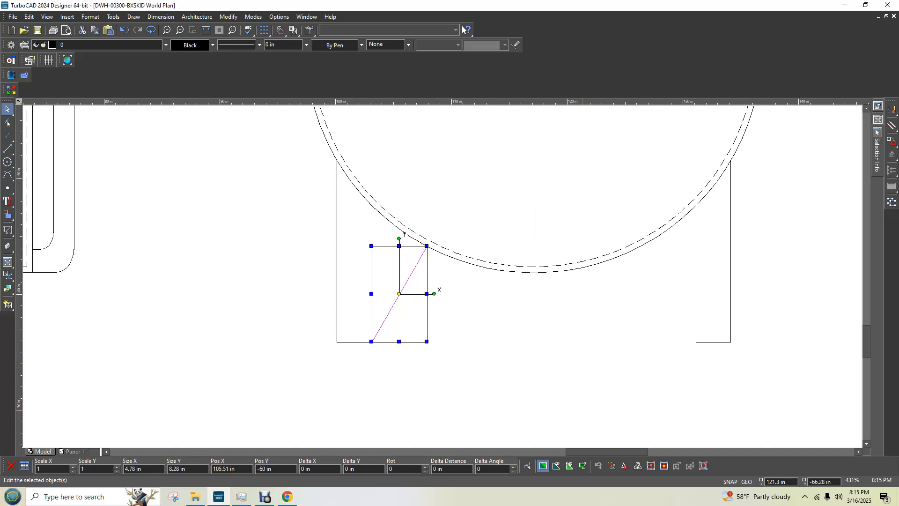
pyautogui.click(582, 366)
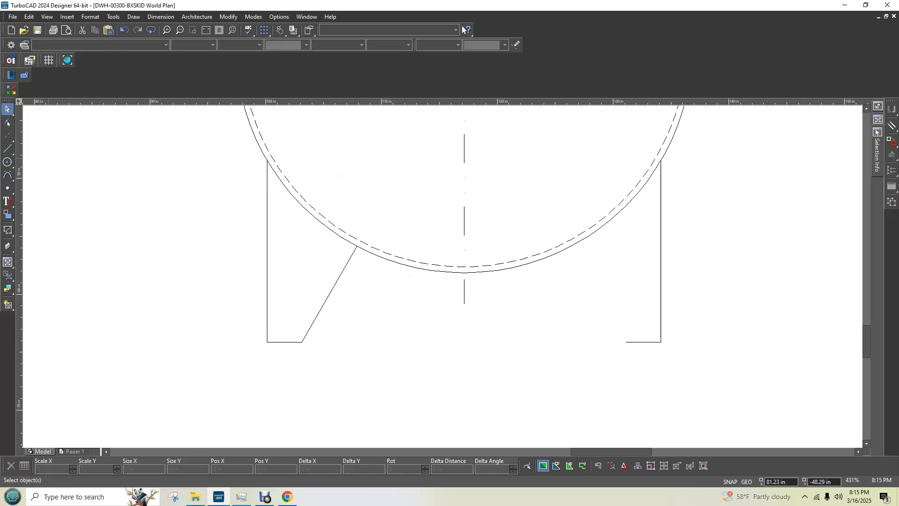
# - Draw an 8.28 in line at 120° from the right foot's inner end towards the tank's outer circle and select it
pyautogui.click(7, 148)
pyautogui.click(626, 341)
pyautogui.rightClick(582, 257)
pyautogui.moveTo(602, 305)
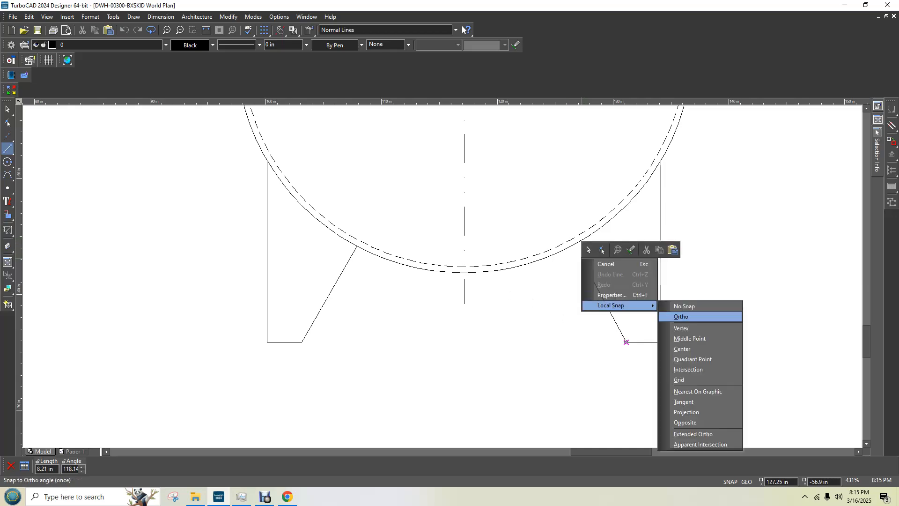
pyautogui.click(700, 390)
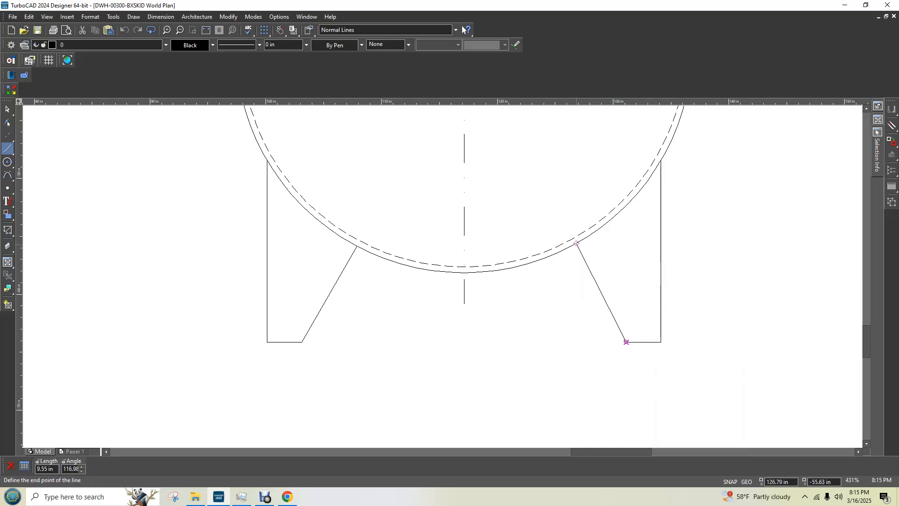
pyautogui.press('Tab')
pyautogui.write('8.28')
pyautogui.press('Tab')
pyautogui.write('120')
pyautogui.press('Return')
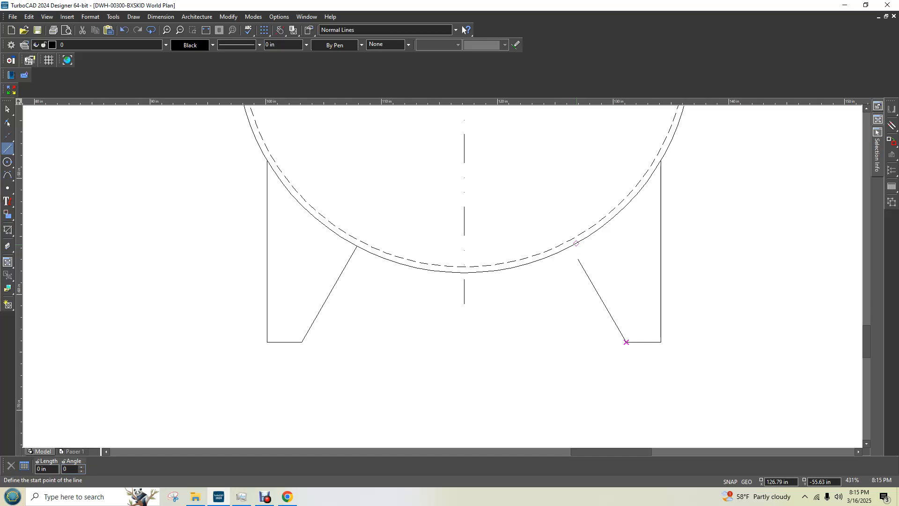
pyautogui.click(8, 109)
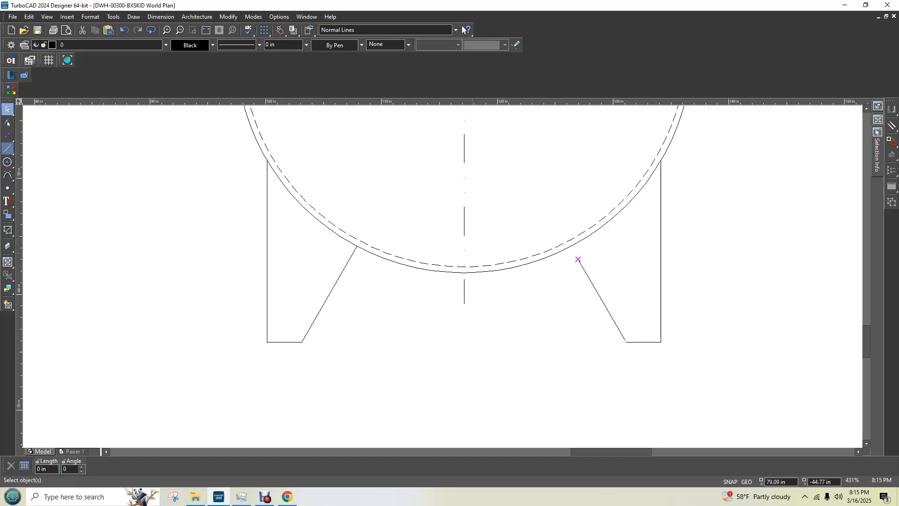
pyautogui.click(594, 290)
pyautogui.hscroll(1, 593, 290)
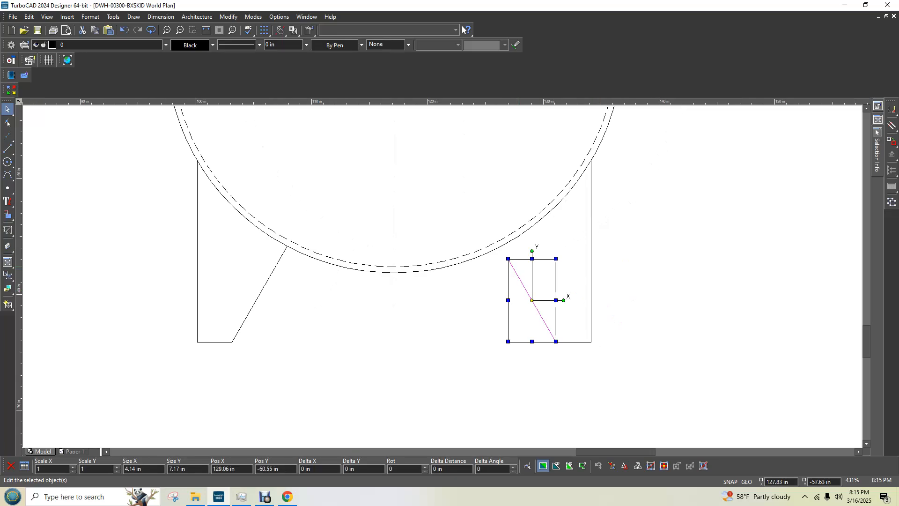
# - Delete the selected slanted line and draw an 18.44 in horizontal line from the left slanted line's upper end to the outer circle's opposite side
pyautogui.scroll(-3, 366, 284)
pyautogui.press('Delete')
pyautogui.click(7, 149)
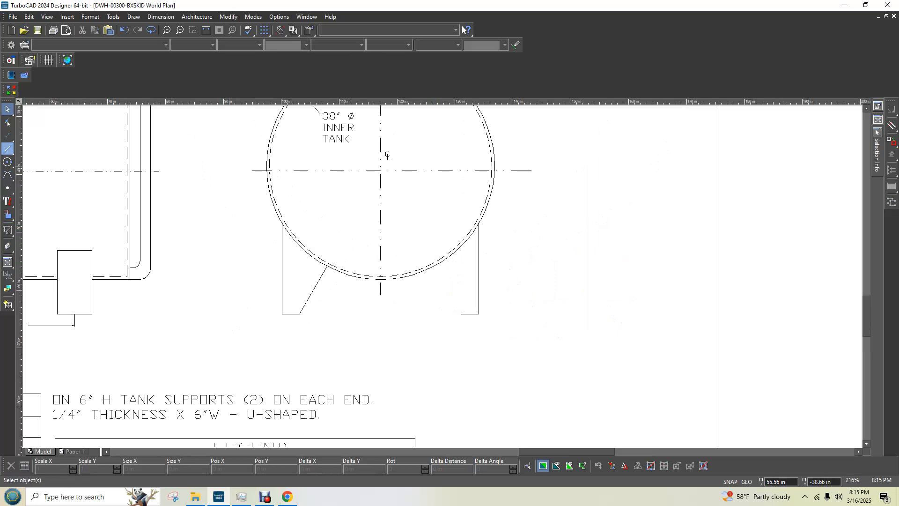
pyautogui.click(326, 266)
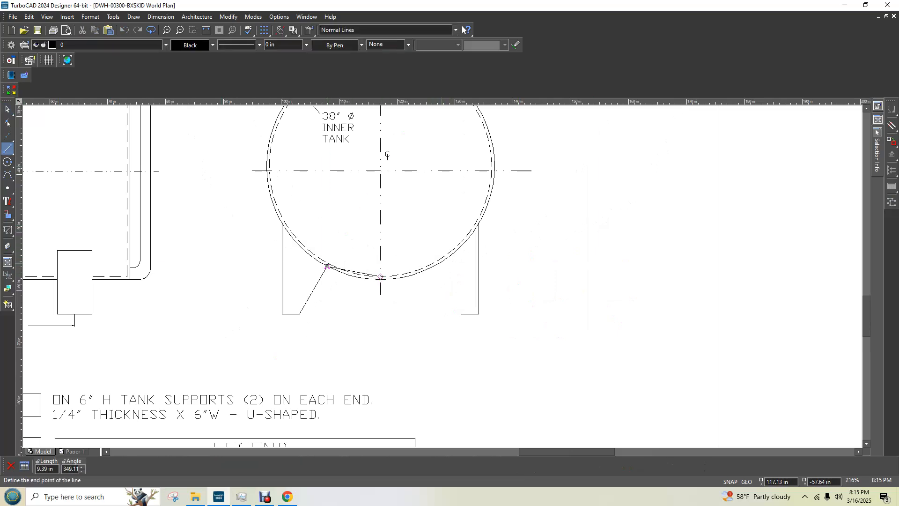
pyautogui.rightClick(439, 266)
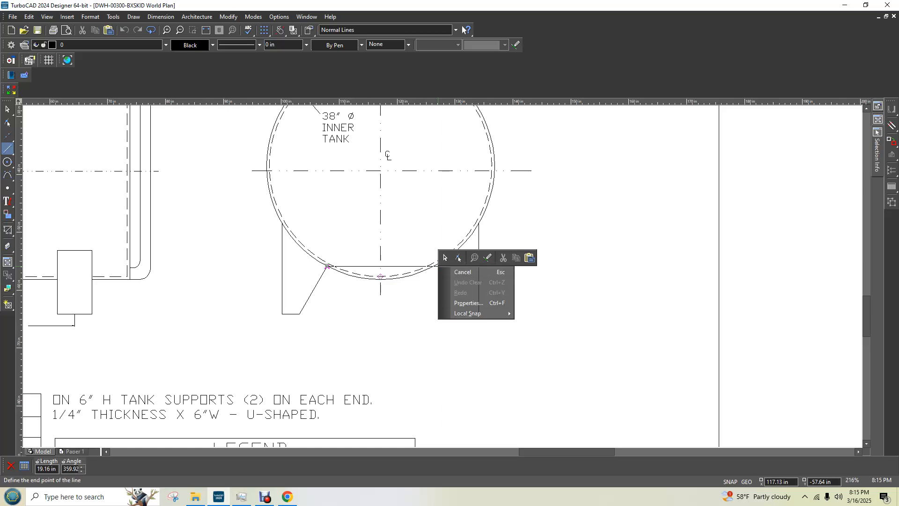
pyautogui.moveTo(467, 313)
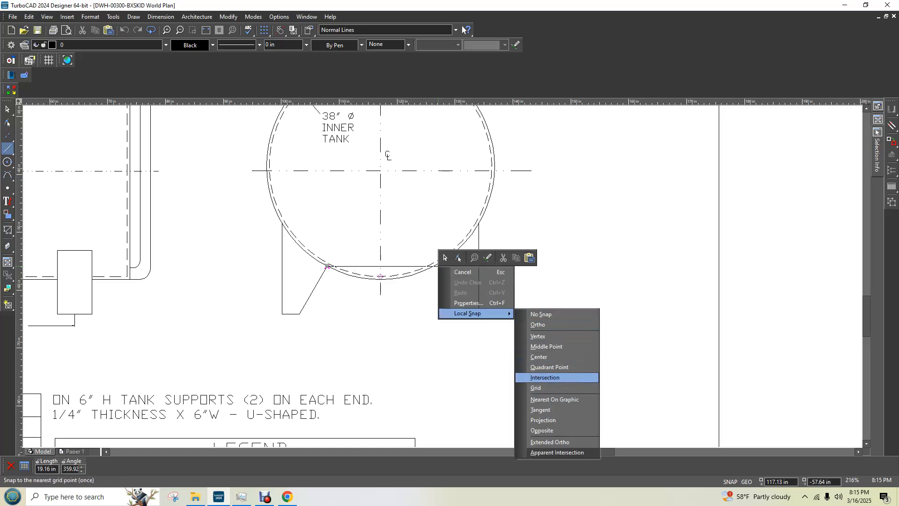
pyautogui.click(554, 399)
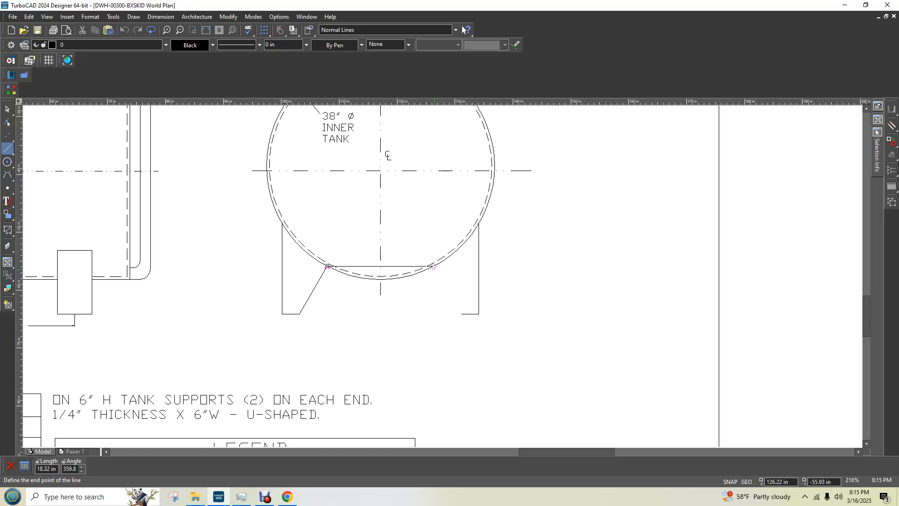
pyautogui.scroll(4, 433, 266)
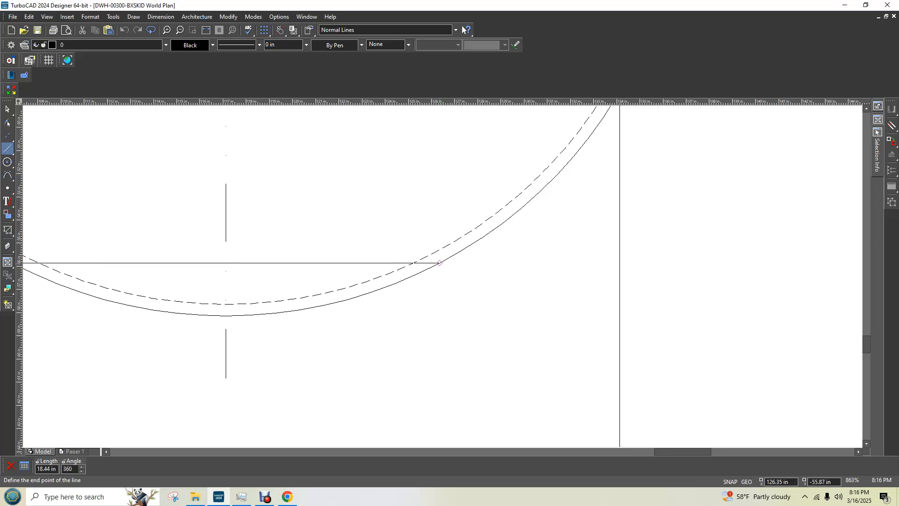
pyautogui.click(439, 263)
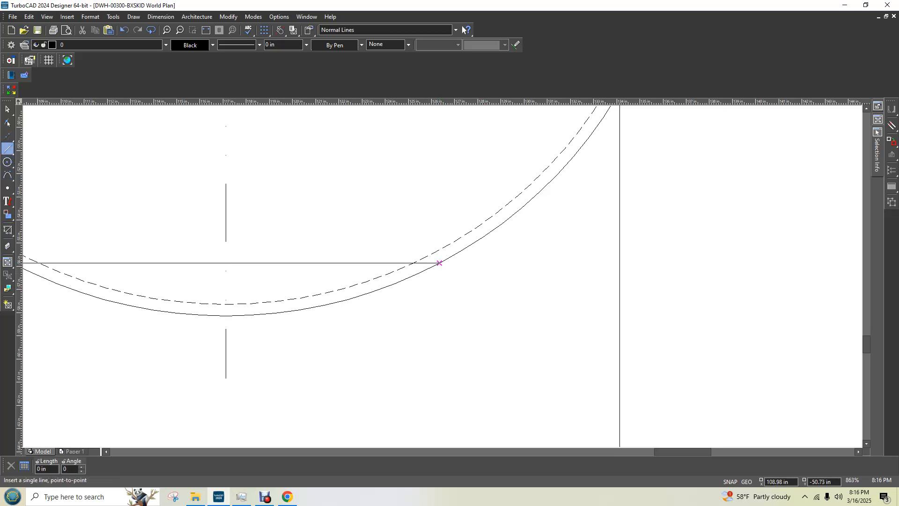
# - Draw a 9.55 in slanted line at about 300° from the horizontal line's right end to the right foot's inner end
pyautogui.click(439, 263)
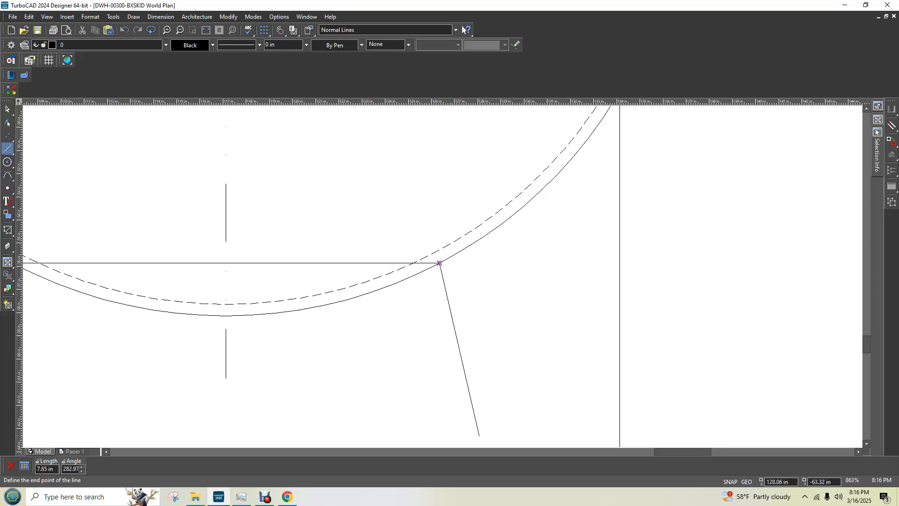
pyautogui.scroll(-4, 479, 436)
pyautogui.scroll(4, 463, 301)
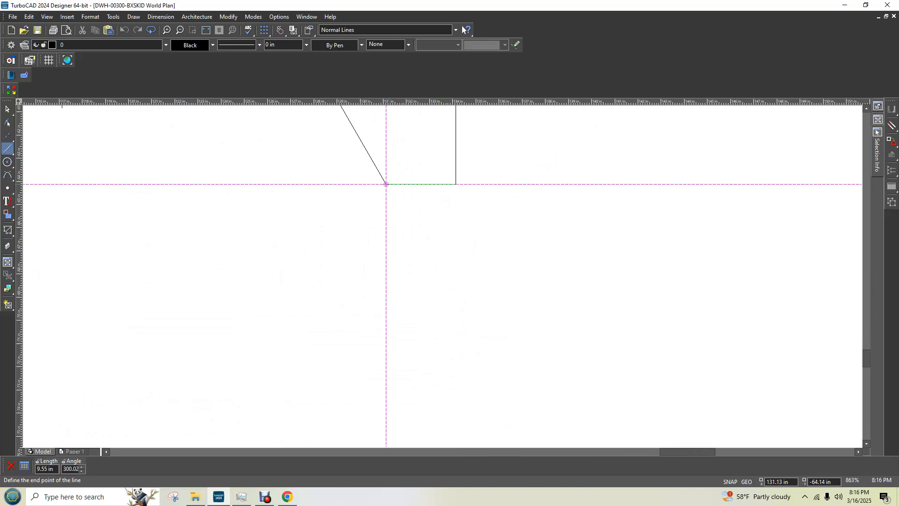
pyautogui.click(386, 184)
pyautogui.press('Escape')
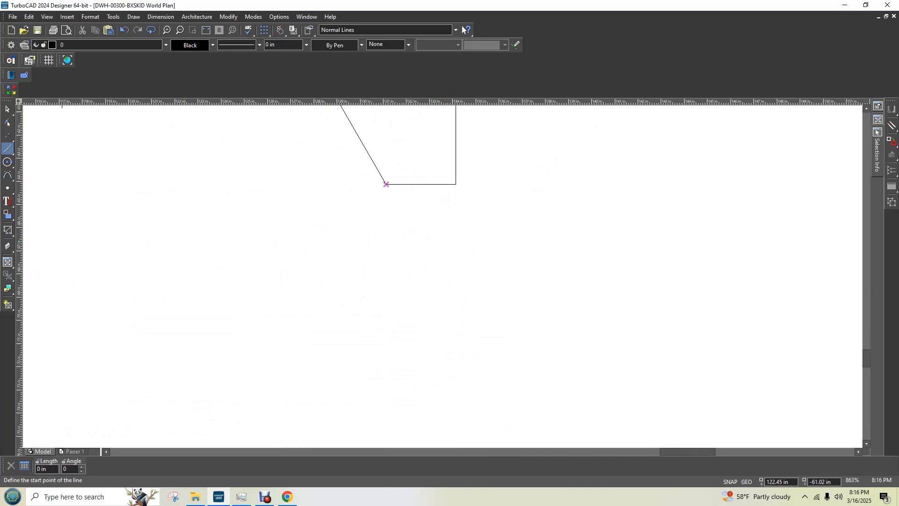
# - Check the new slanted line's length and angle from the right foot's inner end up to the outer circle
pyautogui.press('space')
pyautogui.scroll(-4, 458, 284)
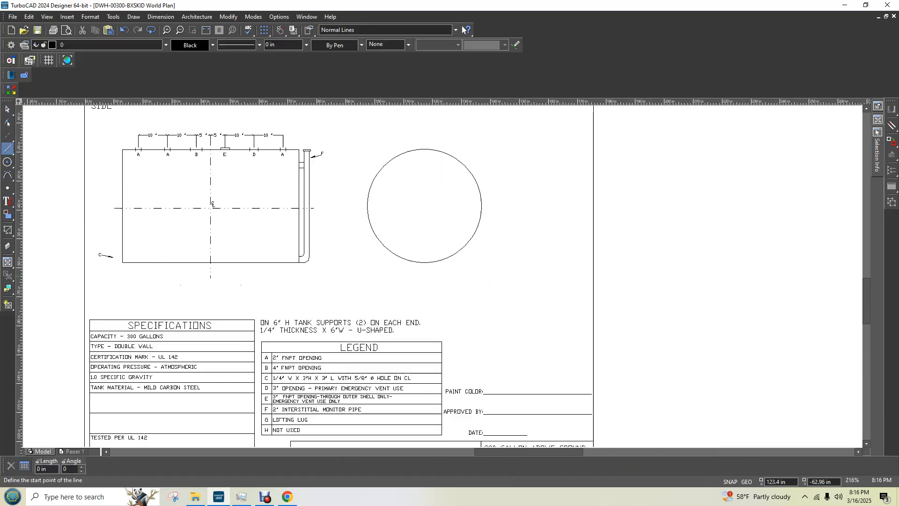
pyautogui.scroll(1, 487, 284)
pyautogui.click(421, 271)
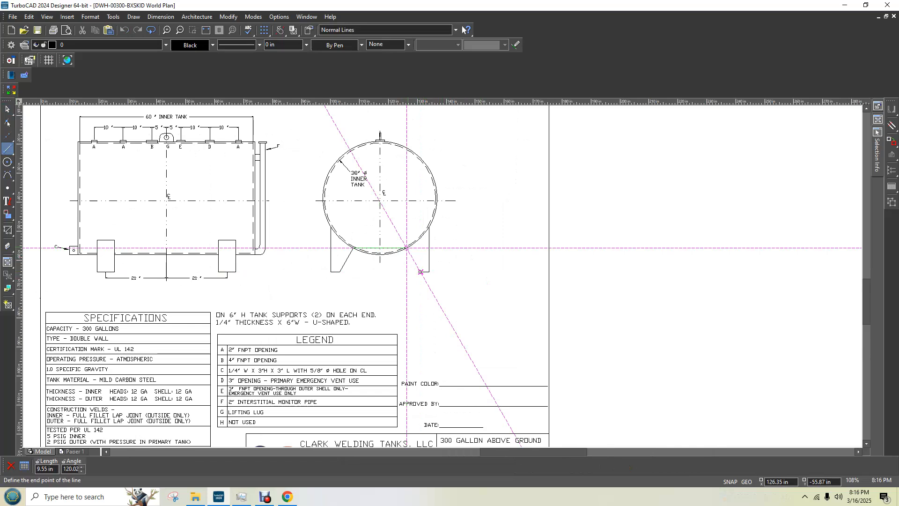
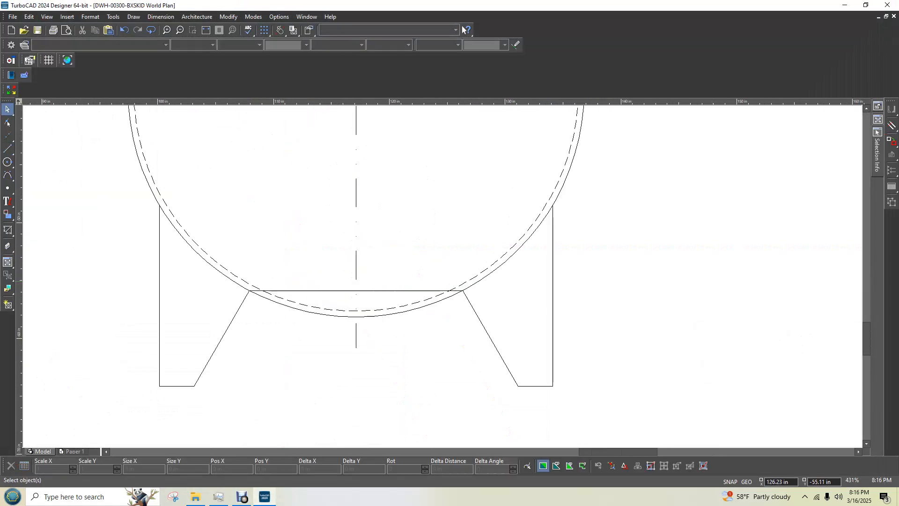
# - Inspect the junction where the horizontal line and the right slanted line meet the tank's outer circle
pyautogui.scroll(3, 464, 287)
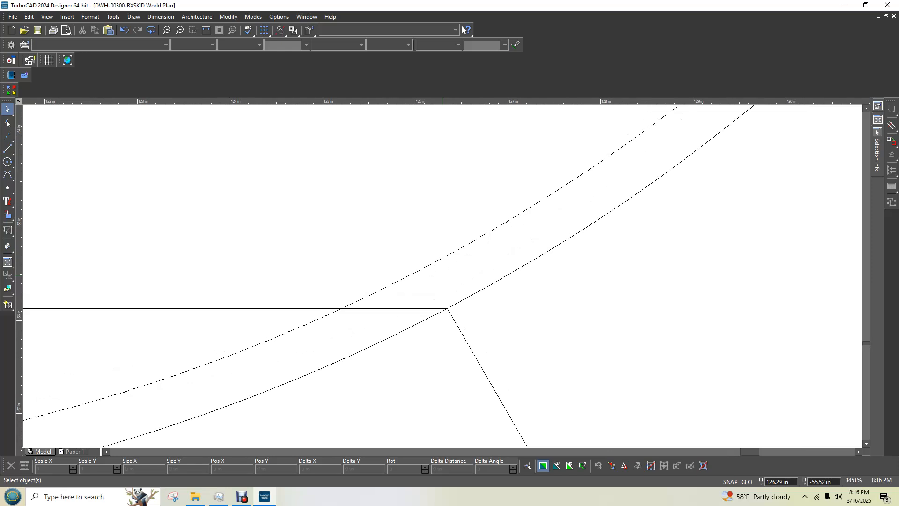
pyautogui.scroll(-3, 443, 275)
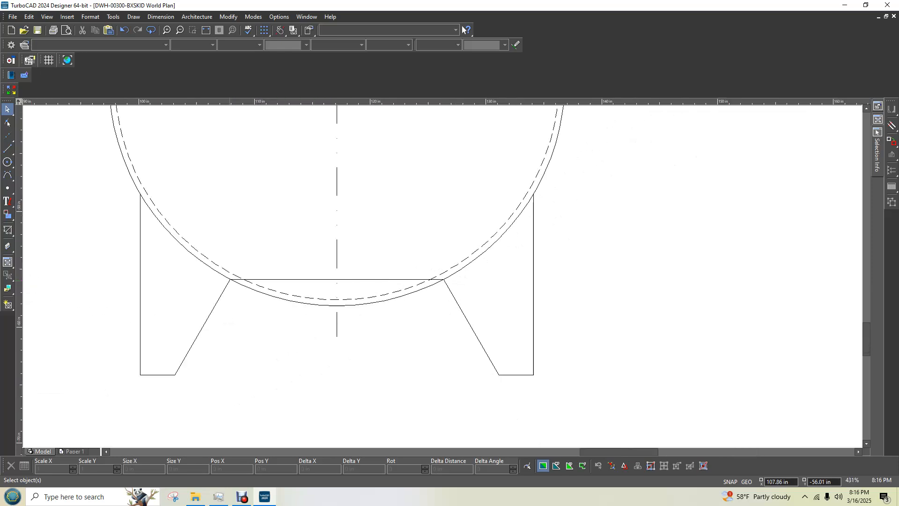
pyautogui.scroll(3, 442, 280)
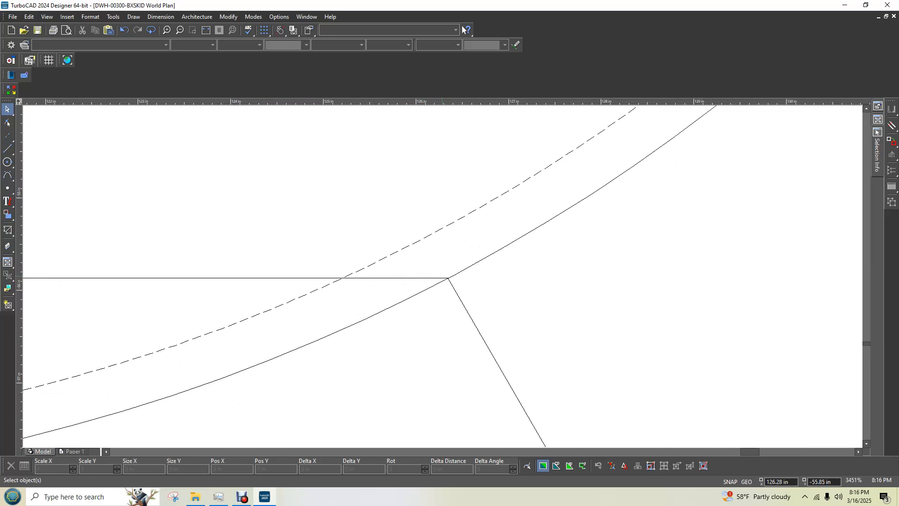
pyautogui.rightClick(428, 279)
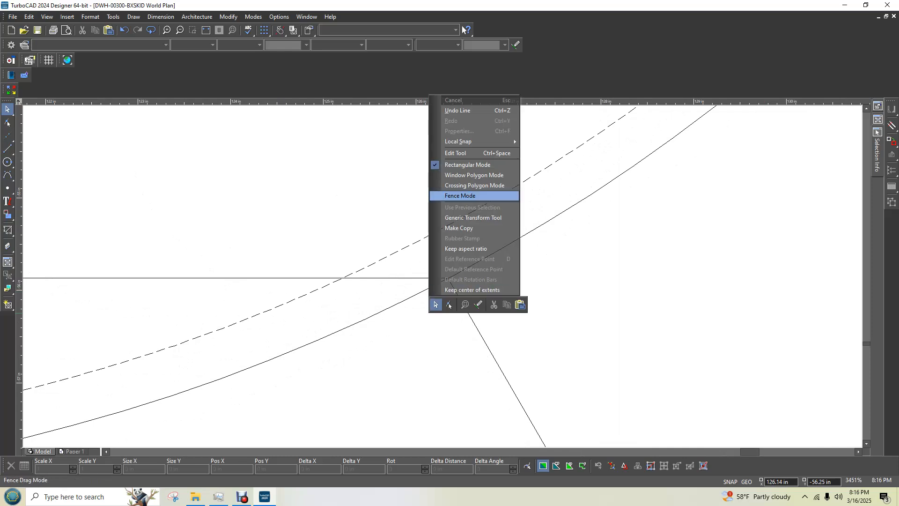
pyautogui.moveTo(468, 141)
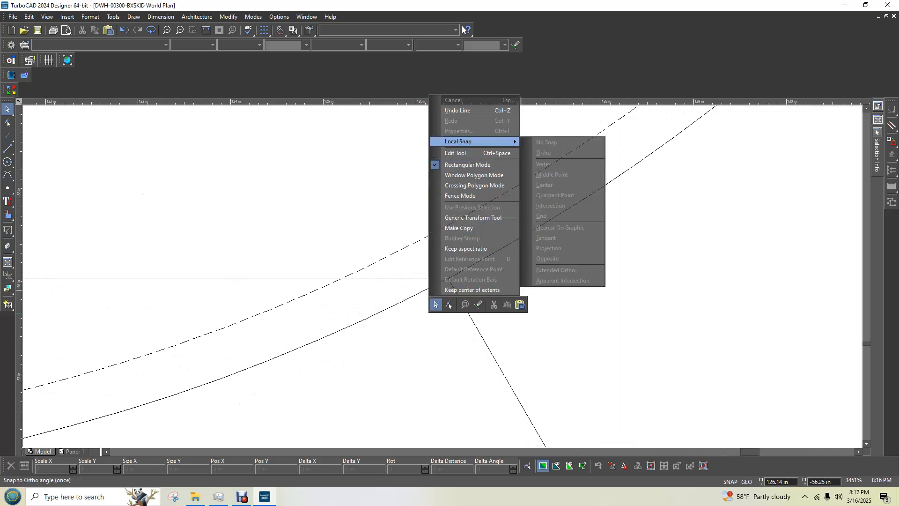
pyautogui.moveTo(561, 289); pyautogui.dragTo(492, 289, button='middle')
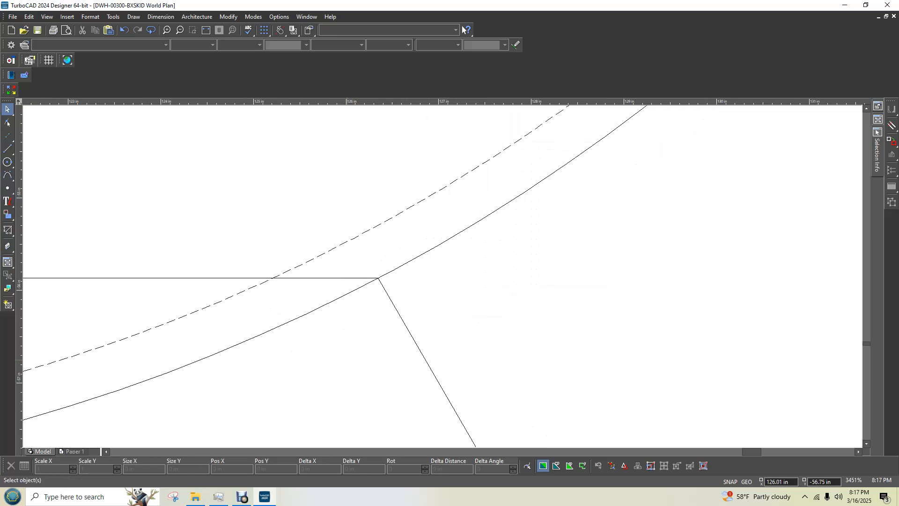
pyautogui.scroll(-2, 492, 256)
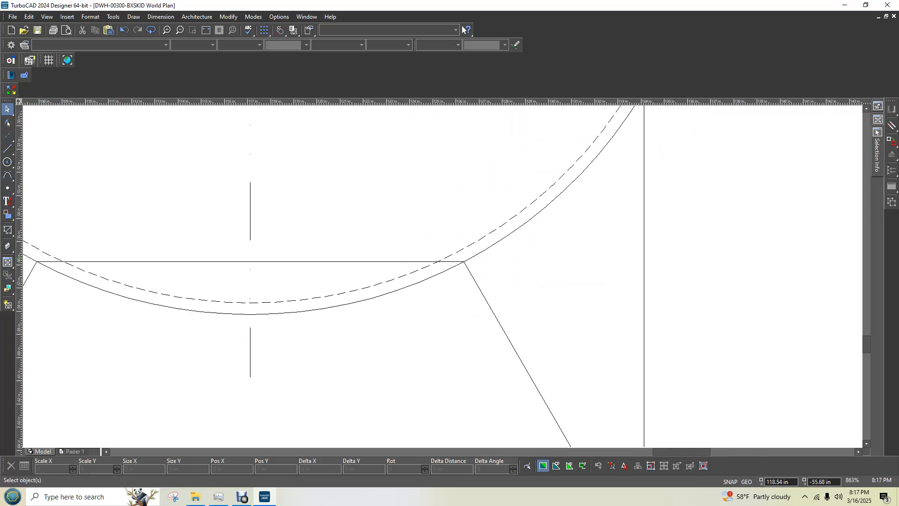
# - Delete the horizontal line joining the inner upper corners of the two tank supports in the END view
pyautogui.scroll(-1, 293, 215)
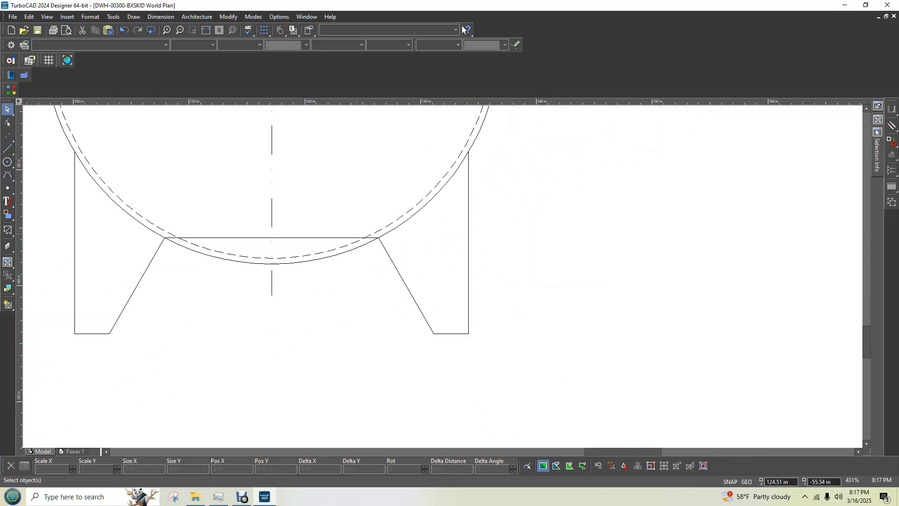
pyautogui.click(351, 237)
pyautogui.press('Delete')
pyautogui.scroll(-2, 275, 238)
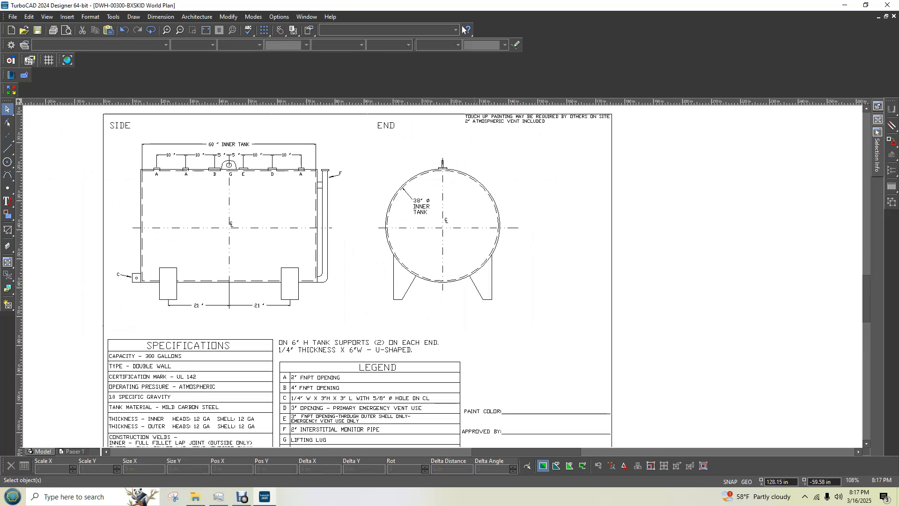
# - Draw a line about 9.55 in long over the right support's slanted edge, from its bottom inner corner to the outer tank circle
pyautogui.click(474, 284)
pyautogui.press('Escape')
pyautogui.click(7, 149)
pyautogui.scroll(1, 273, 253)
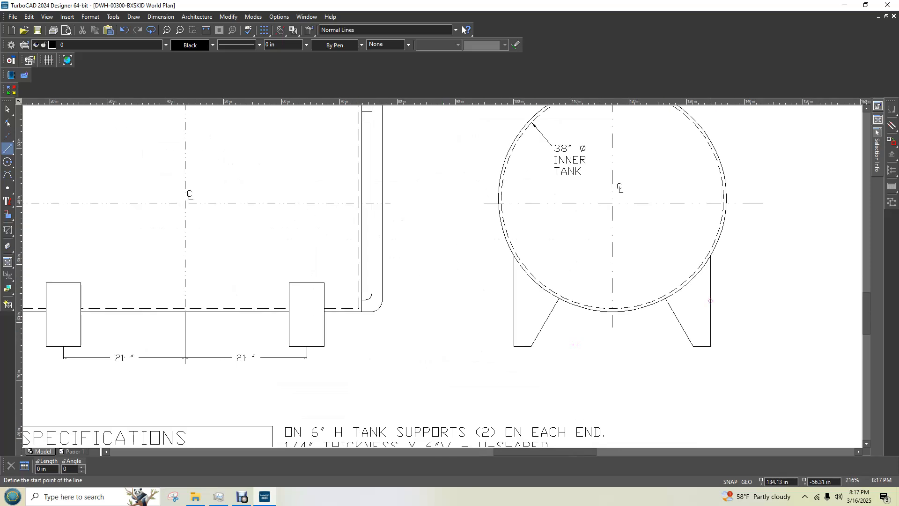
pyautogui.scroll(2, 791, 335)
pyautogui.click(407, 378)
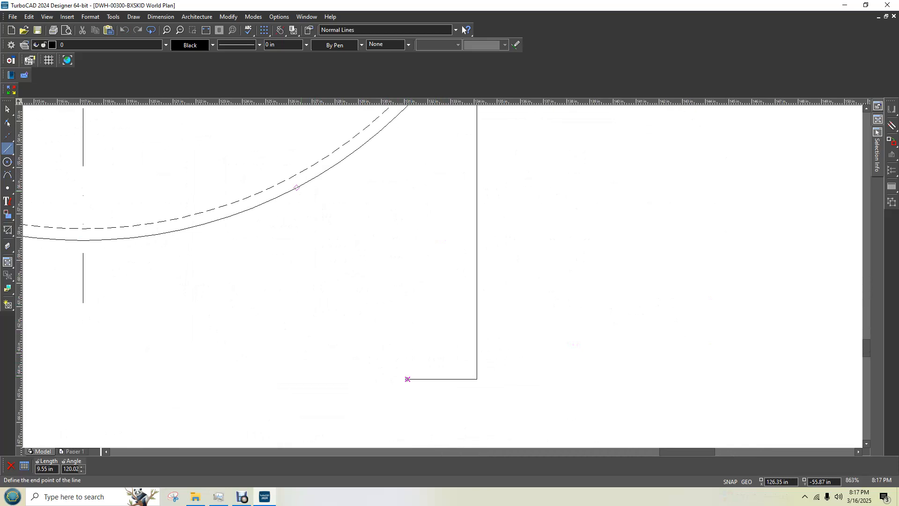
pyautogui.click(296, 187)
pyautogui.scroll(-3, 456, 275)
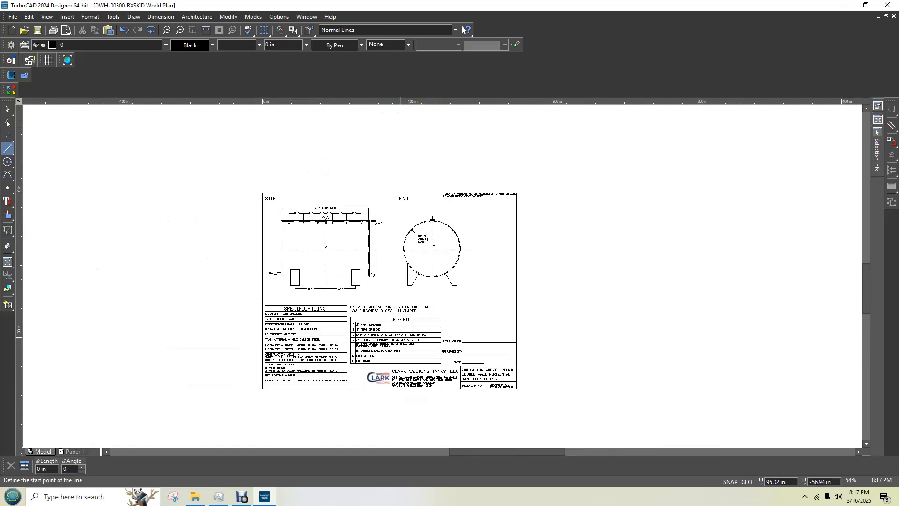
# - Try to trace the left support's slanted edge with a line from its bottom inner corner to the outer tank circle
pyautogui.scroll(3, 529, 293)
pyautogui.scroll(-1, 669, 299)
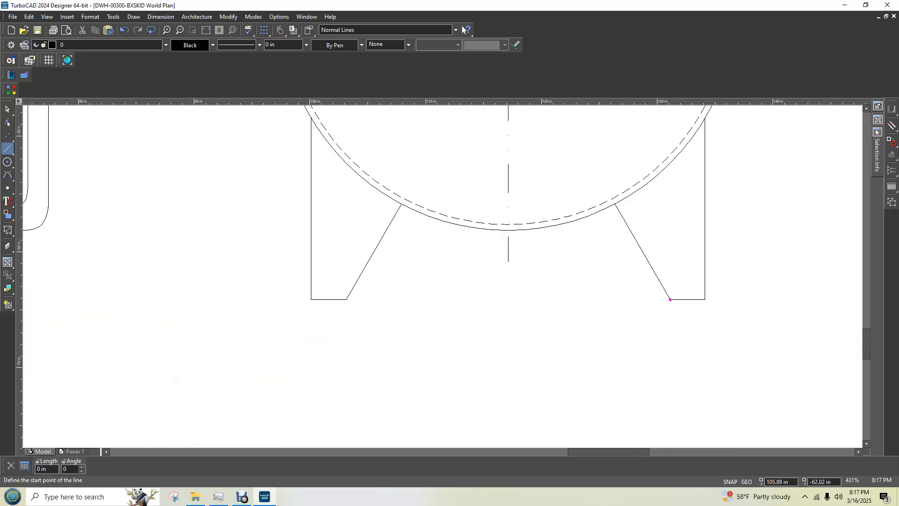
pyautogui.scroll(1, 670, 299)
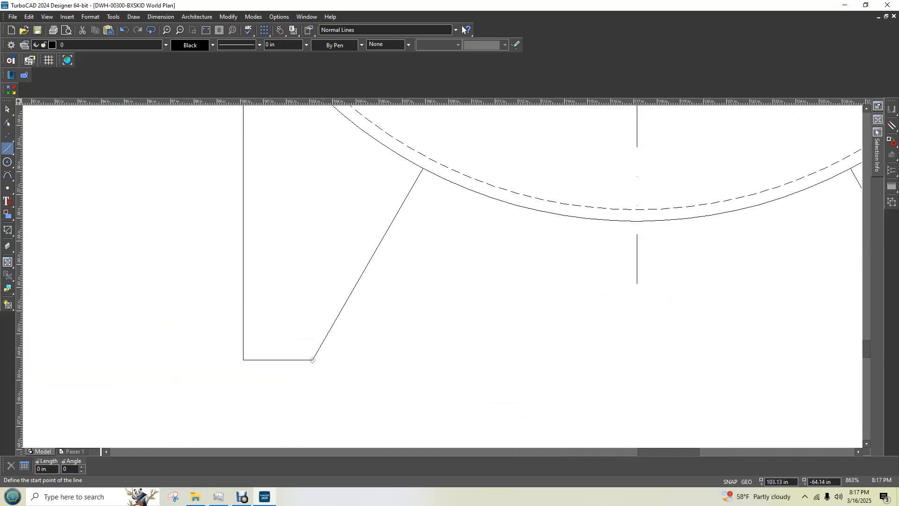
pyautogui.click(312, 359)
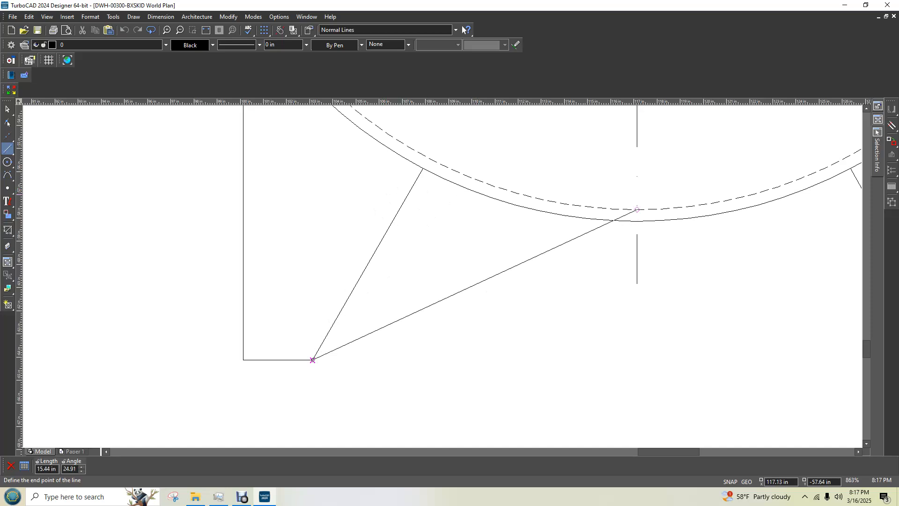
pyautogui.click(423, 168)
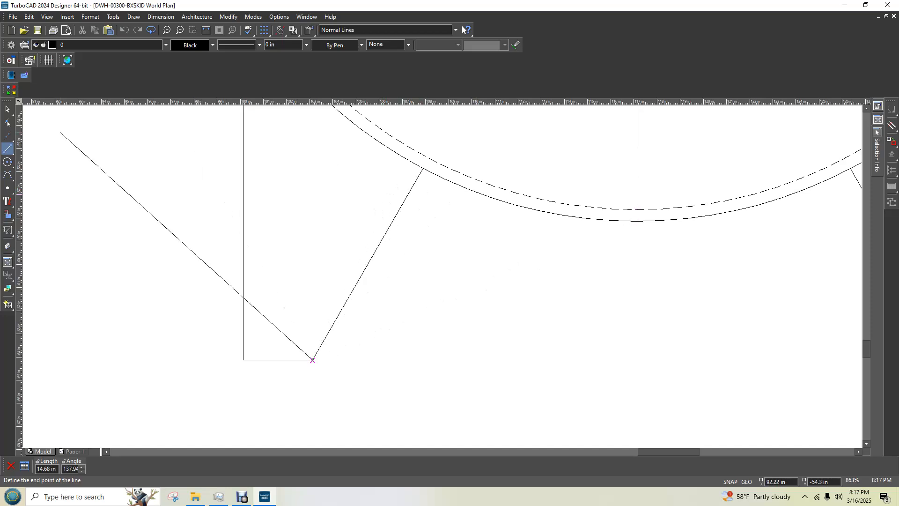
pyautogui.click(7, 109)
pyautogui.scroll(-3, 426, 276)
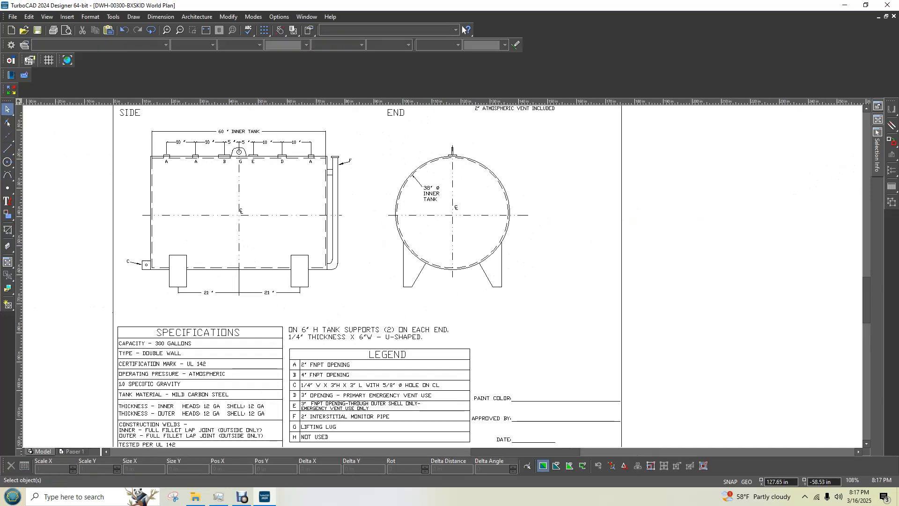
# - Delete the slanted inner edge of the right tank support in the END view
pyautogui.scroll(4, 494, 267)
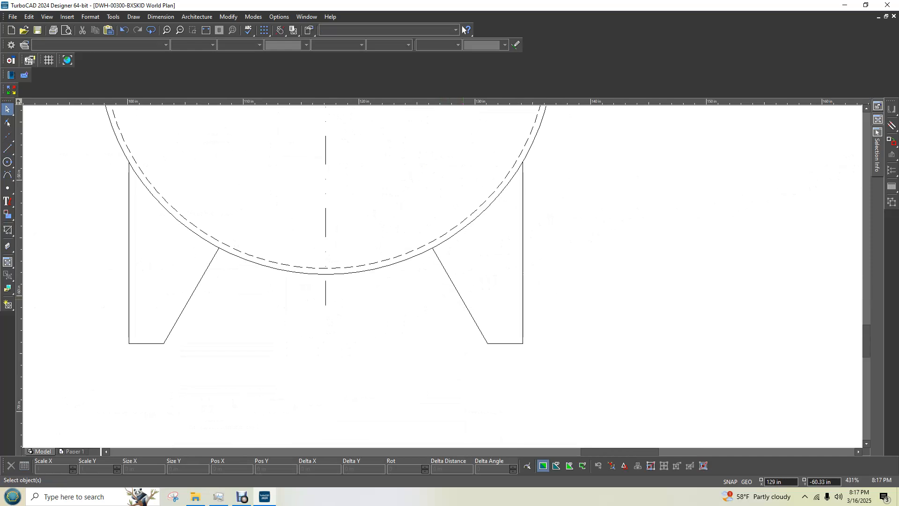
pyautogui.click(463, 300)
pyautogui.press('Delete')
pyautogui.press('l')
pyautogui.press('Escape')
# - Measure the length and angle of the left support's slanted edge with the Line tool, from its bottom corner to the outer circle
pyautogui.click(197, 285)
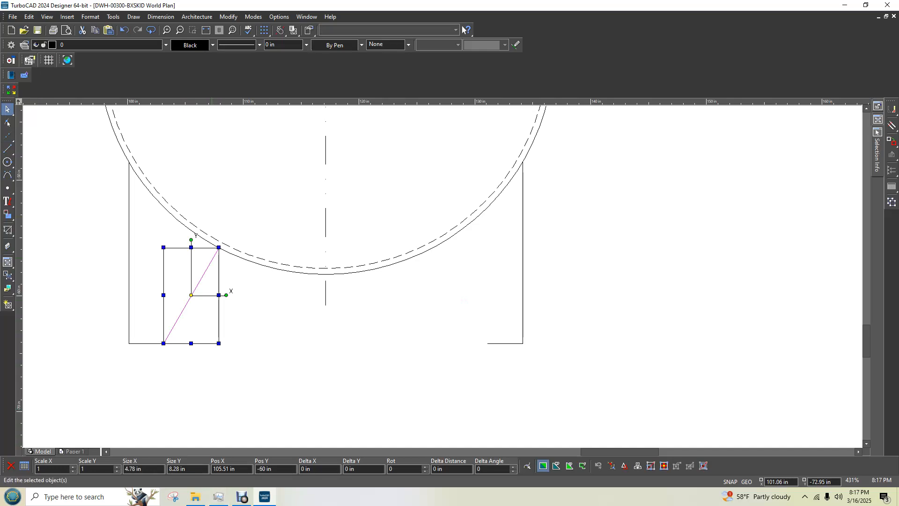
pyautogui.scroll(-3, 500, 294)
pyautogui.scroll(2, 574, 378)
pyautogui.scroll(-3, 702, 277)
pyautogui.scroll(5, 398, 211)
pyautogui.scroll(-3, 421, 253)
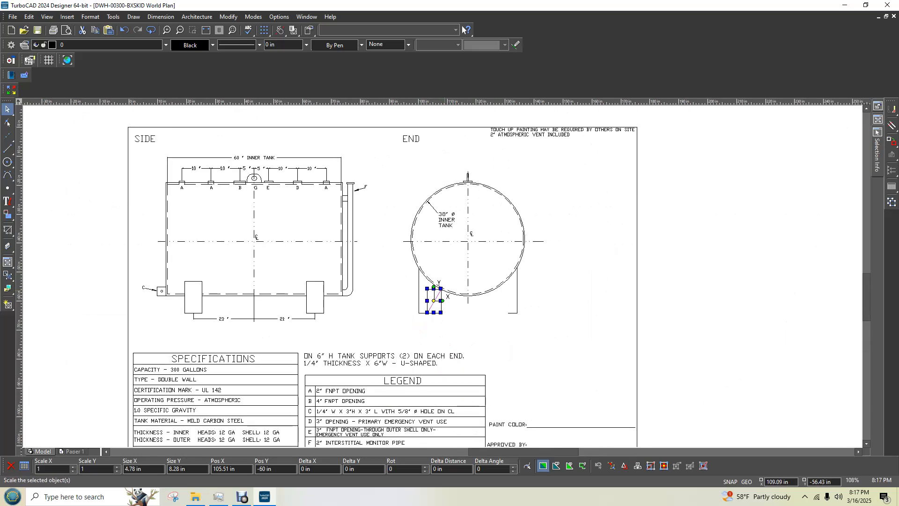
pyautogui.scroll(4, 443, 281)
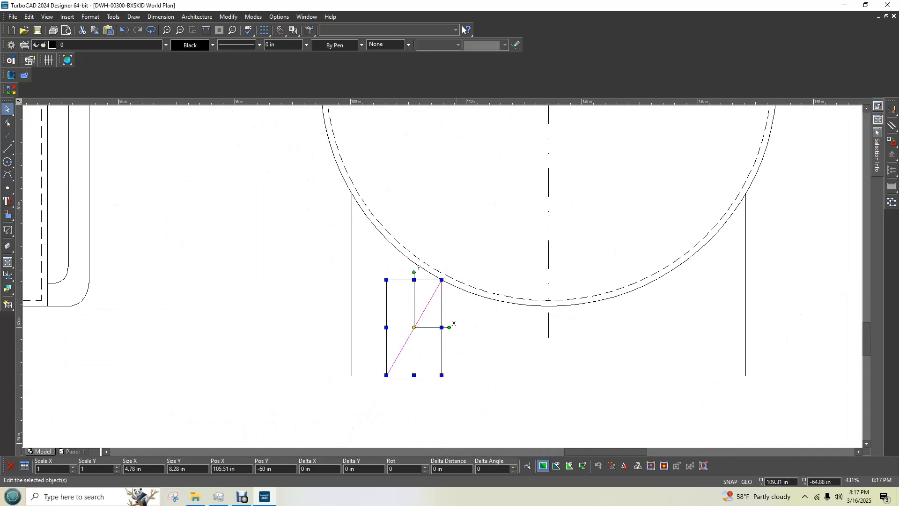
pyautogui.click(457, 383)
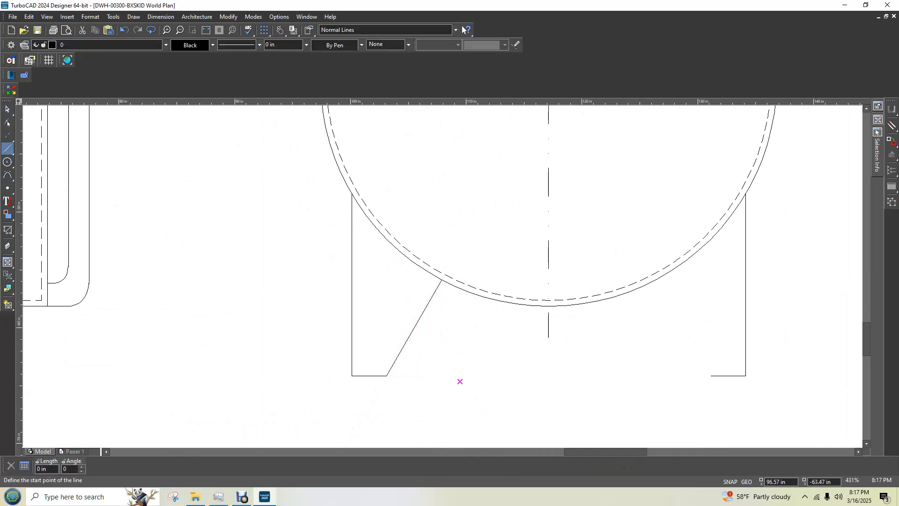
pyautogui.click(386, 376)
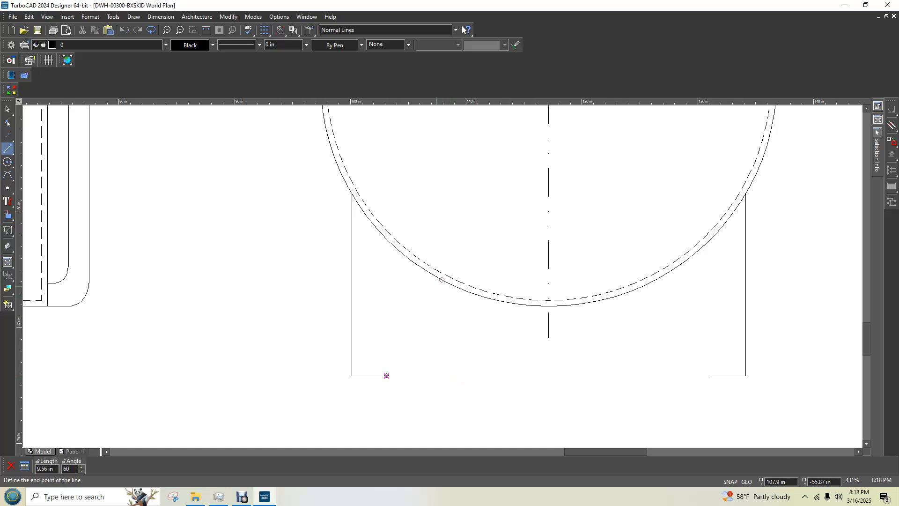
pyautogui.click(442, 280)
pyautogui.click(7, 109)
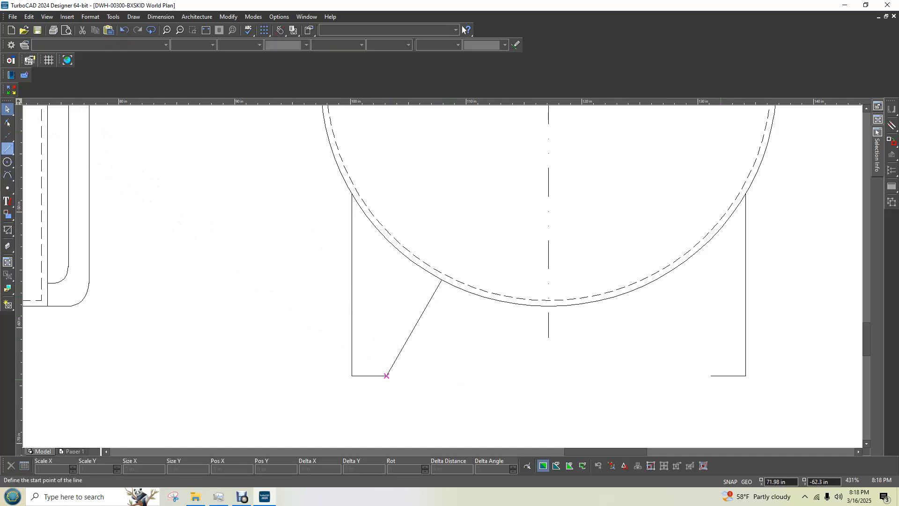
pyautogui.click(7, 148)
pyautogui.click(711, 375)
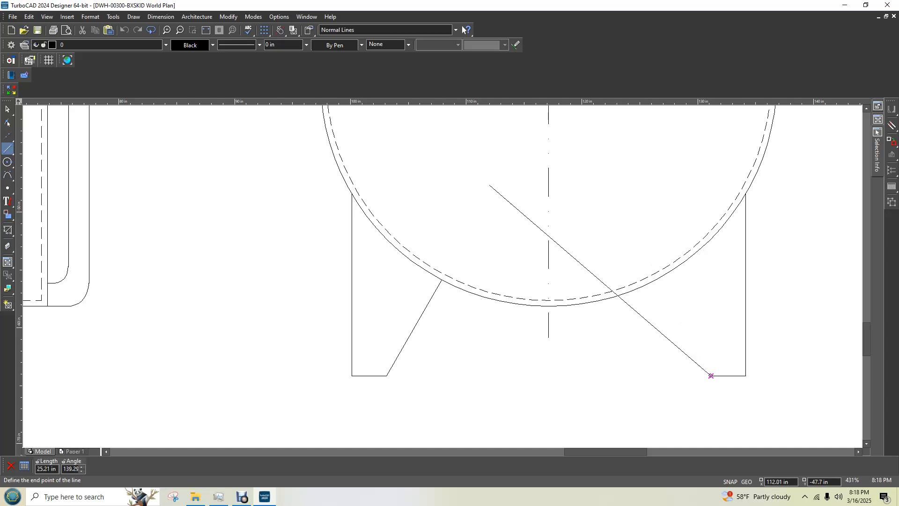
pyautogui.click(7, 108)
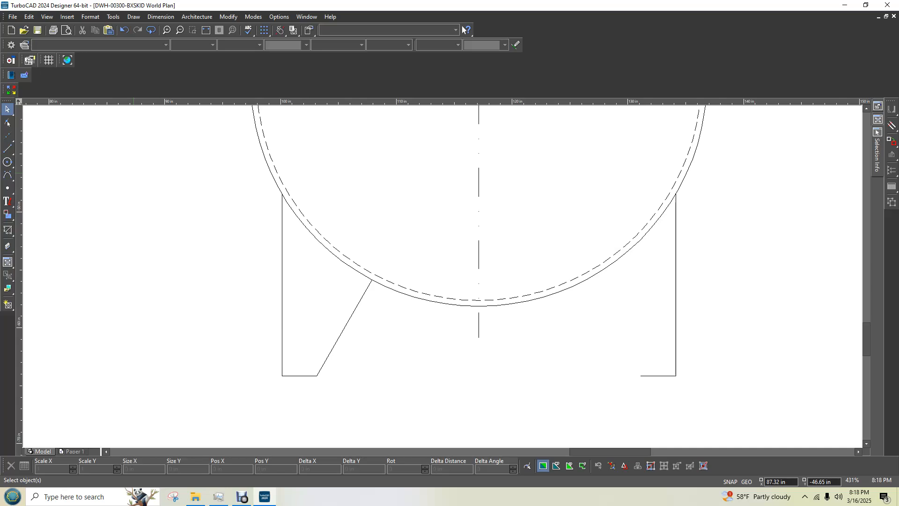
# - Draw a 9.56 in line at 120° from the inner end of the right support's bottom edge
pyautogui.click(7, 149)
pyautogui.scroll(1, 748, 391)
pyautogui.scroll(2, 782, 404)
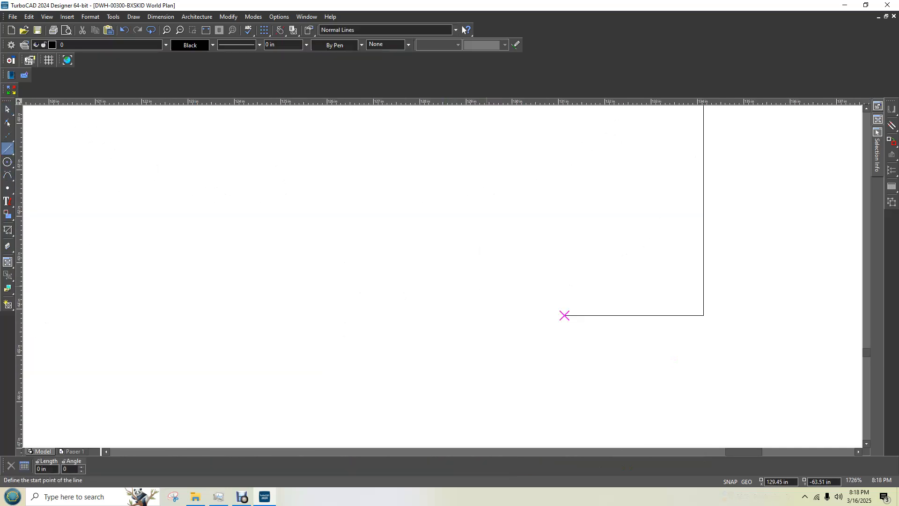
pyautogui.scroll(-5, 444, 277)
pyautogui.scroll(2, 441, 257)
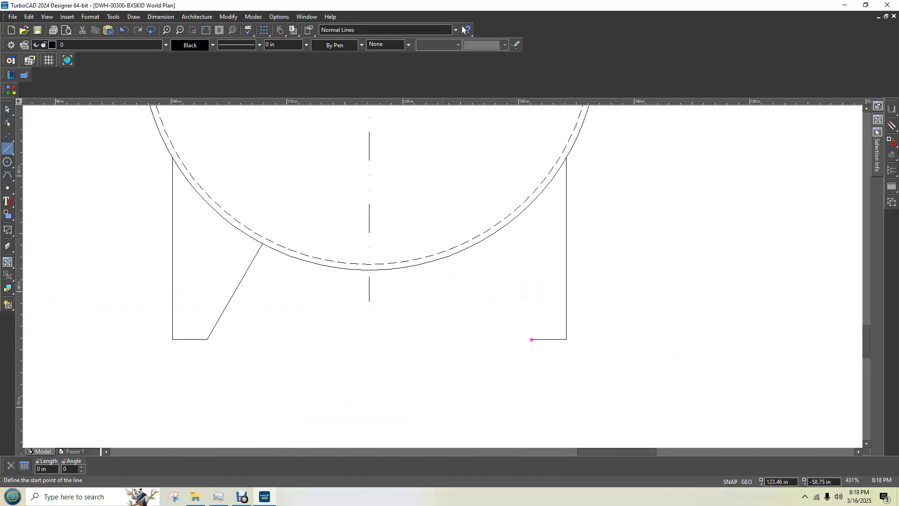
pyautogui.click(446, 277)
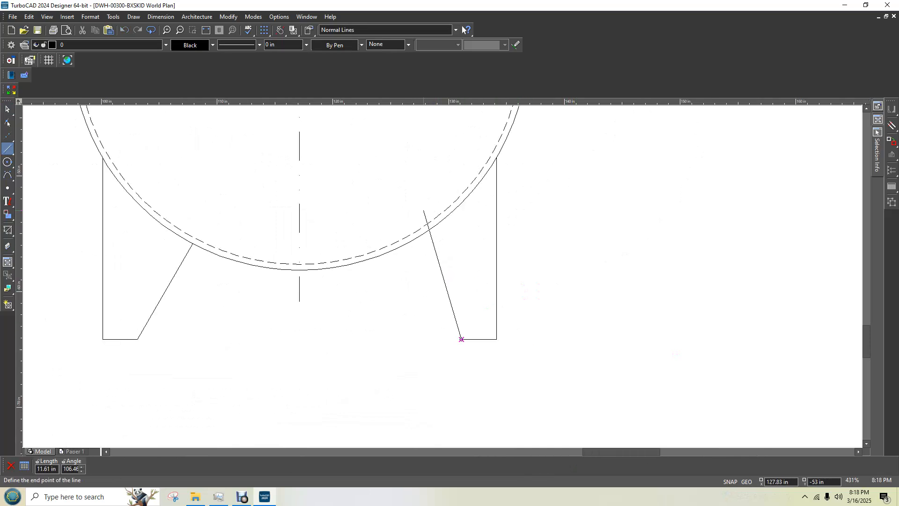
pyautogui.write('9.56')
pyautogui.press('Tab')
pyautogui.write('120')
pyautogui.press('Return')
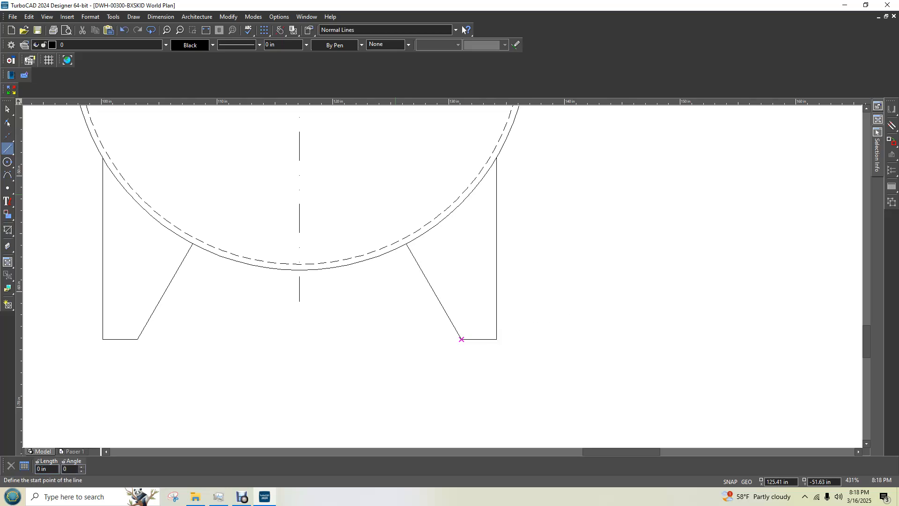
# - Examine closely how the new slanted line's upper end meets the outer tank circle
pyautogui.scroll(4, 330, 237)
pyautogui.scroll(-3, 414, 272)
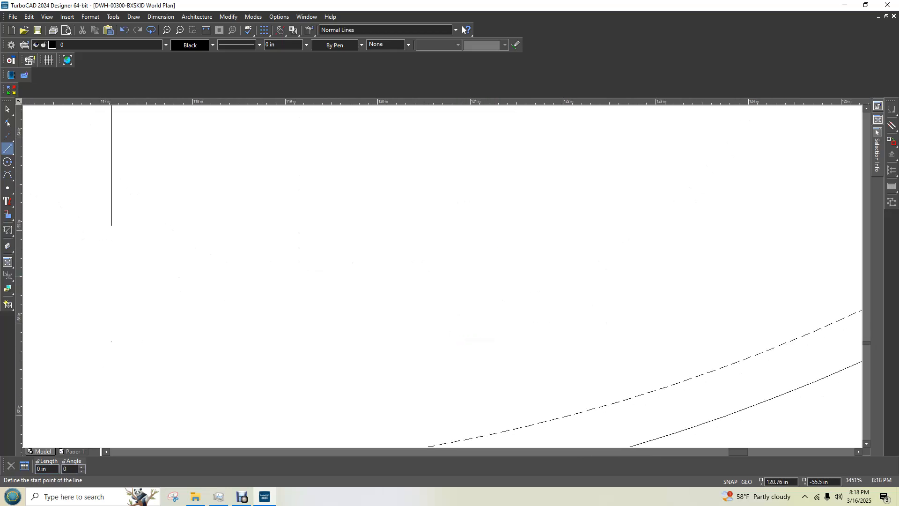
pyautogui.scroll(3, 610, 289)
pyautogui.press('Escape')
pyautogui.scroll(4, 152, 242)
pyautogui.scroll(-4, 457, 252)
pyautogui.scroll(4, 457, 251)
pyautogui.click(432, 277)
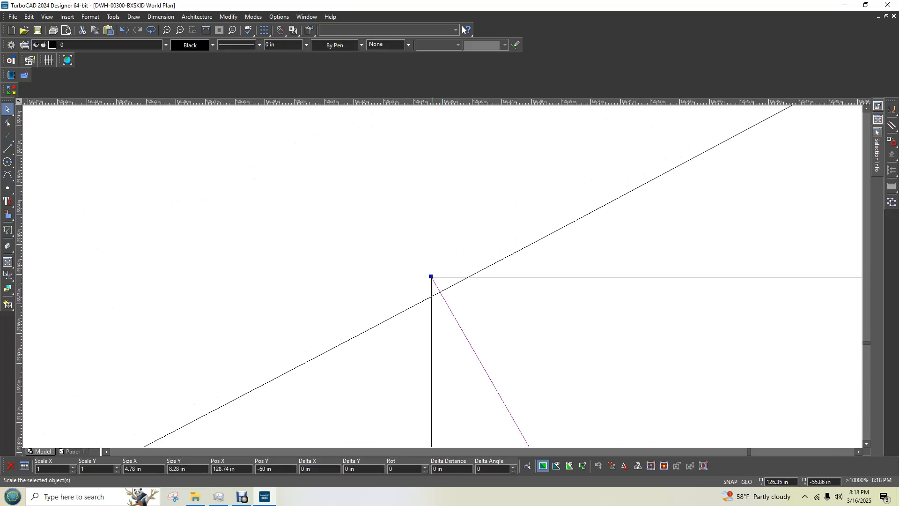
pyautogui.press('Escape')
pyautogui.press('Escape')
pyautogui.scroll(-6, 442, 276)
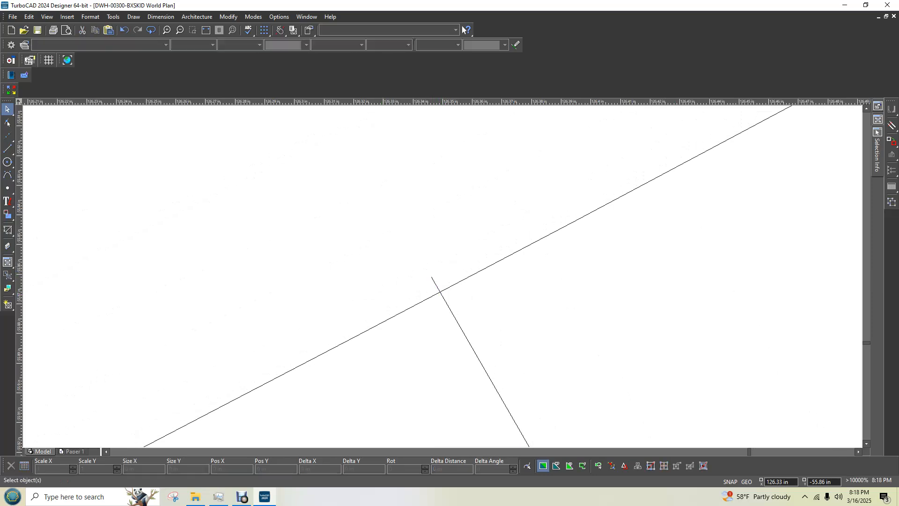
pyautogui.scroll(-4, 442, 275)
pyautogui.scroll(4, 443, 275)
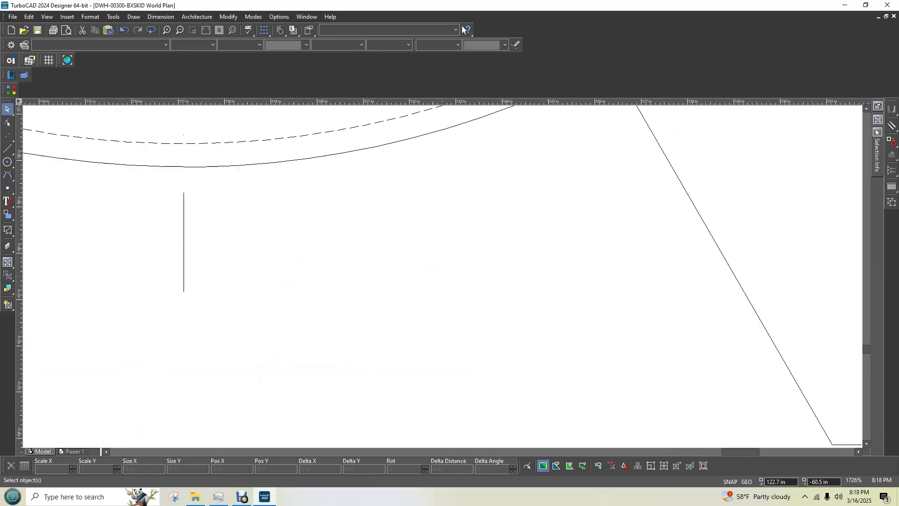
pyautogui.scroll(-3, 442, 276)
# - Undo the 9.56 in line and draw a 9.55 in line at 120° from the inner end of the right support's bottom edge
pyautogui.hotkey('ctrl', 'z')
pyautogui.hotkey('ctrl', 'z')
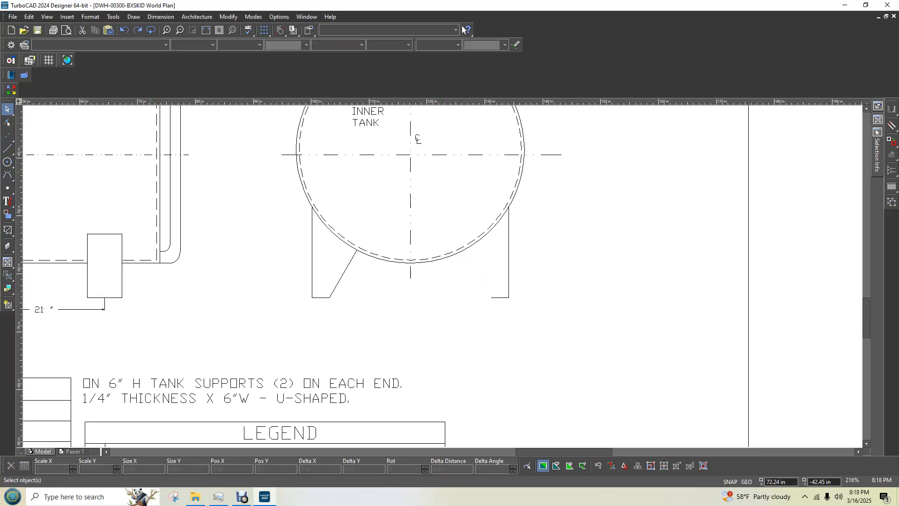
pyautogui.click(7, 149)
pyautogui.click(491, 297)
pyautogui.write('9.55')
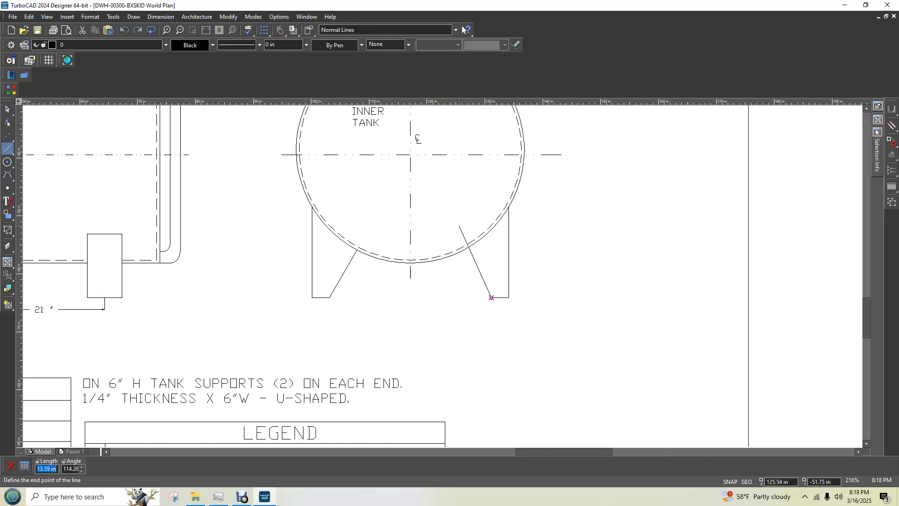
pyautogui.press('Tab')
pyautogui.write('120')
pyautogui.press('Return')
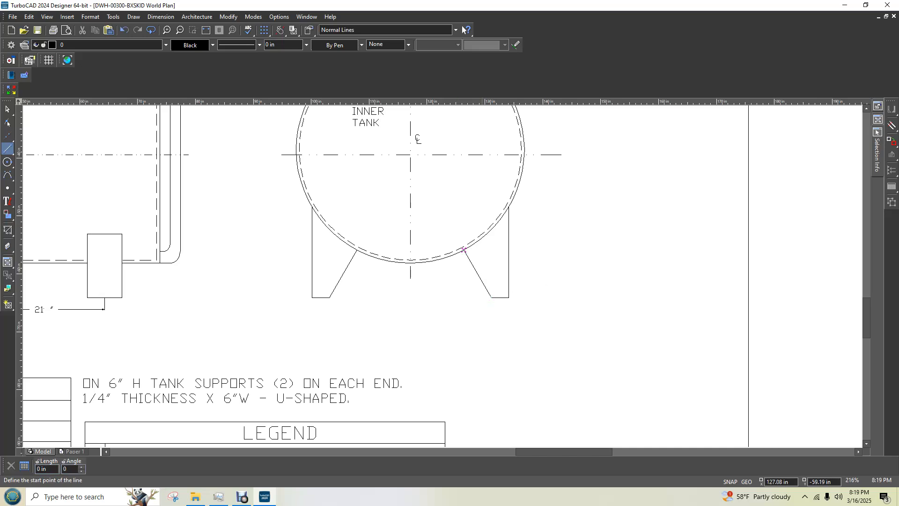
# - Check the 9.55 in line's upper end against the outer tank circle and delete the line
pyautogui.scroll(10, 463, 249)
pyautogui.scroll(5, 478, 376)
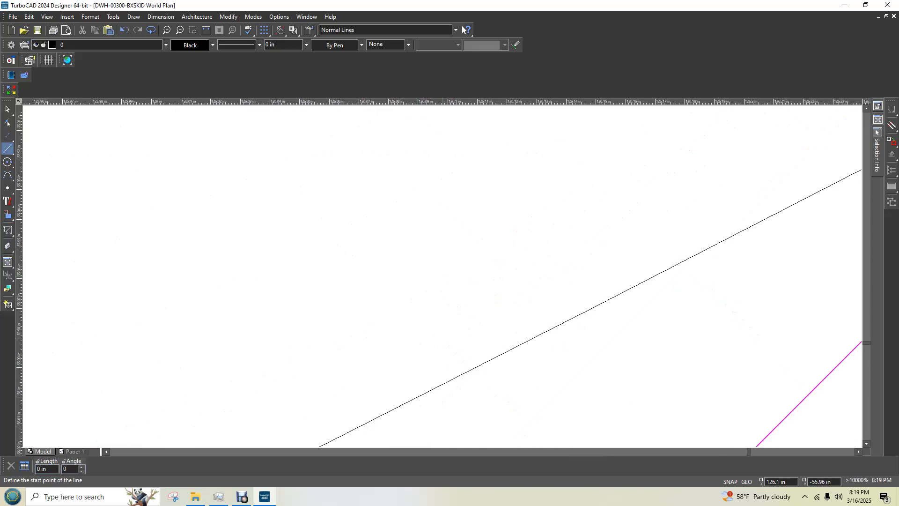
pyautogui.scroll(-5, 566, 252)
pyautogui.scroll(-15, 443, 276)
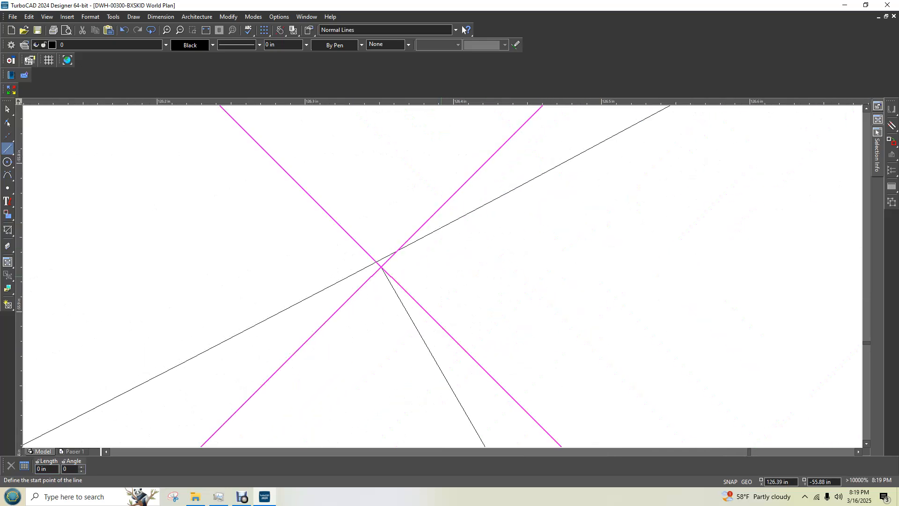
pyautogui.press('Escape')
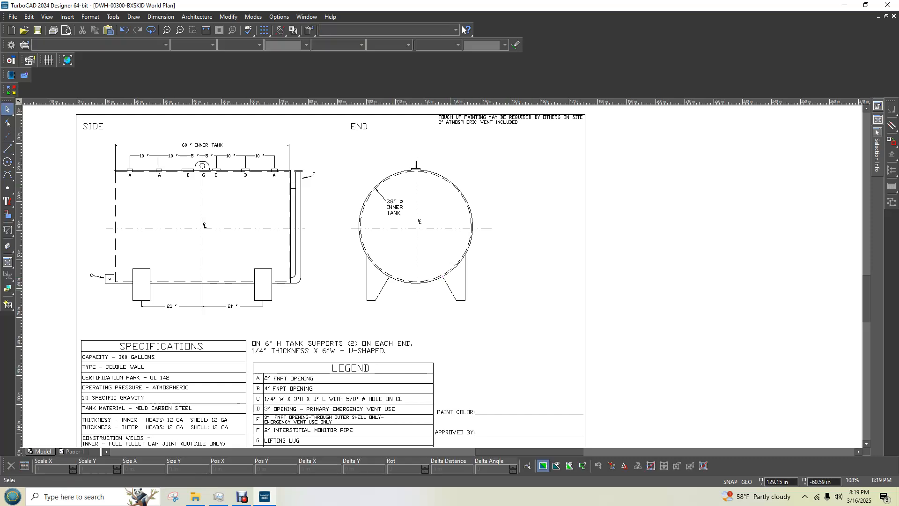
pyautogui.click(450, 289)
pyautogui.press('Escape')
pyautogui.scroll(5, 406, 277)
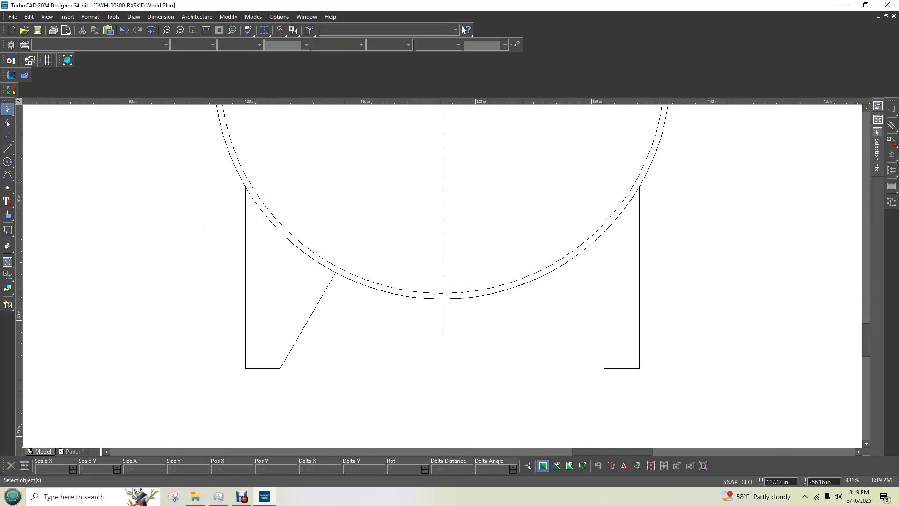
# - Draw a horizontal helper line about 18.44 in long from the left slanted edge's upper end to the outer tank circle, snapping to nearest on graphic
pyautogui.click(8, 148)
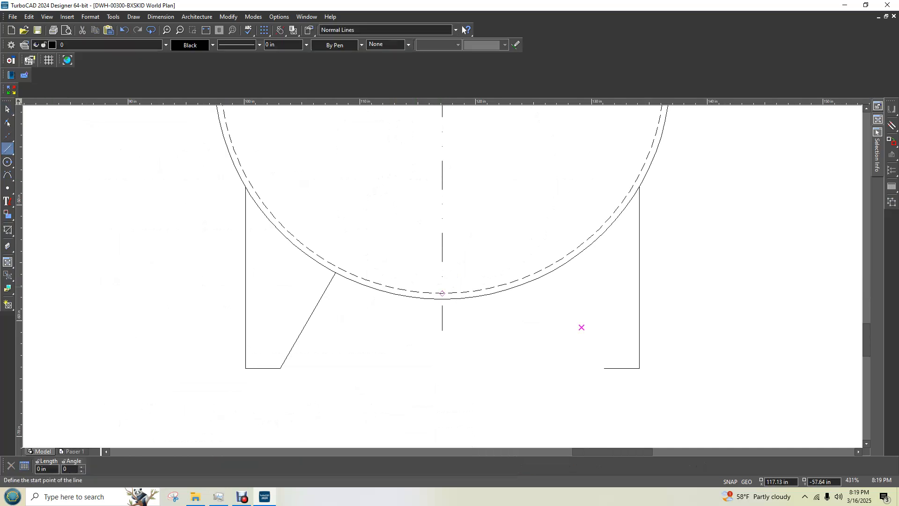
pyautogui.click(335, 272)
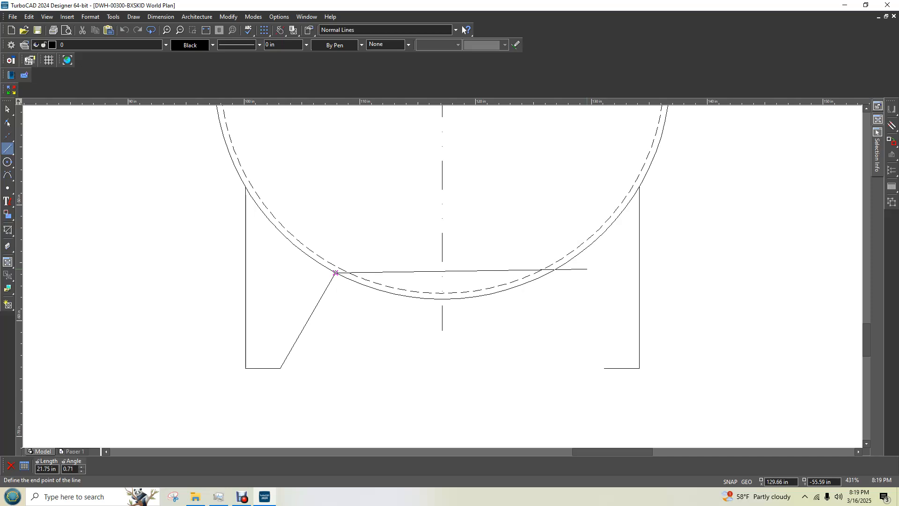
pyautogui.scroll(5, 578, 274)
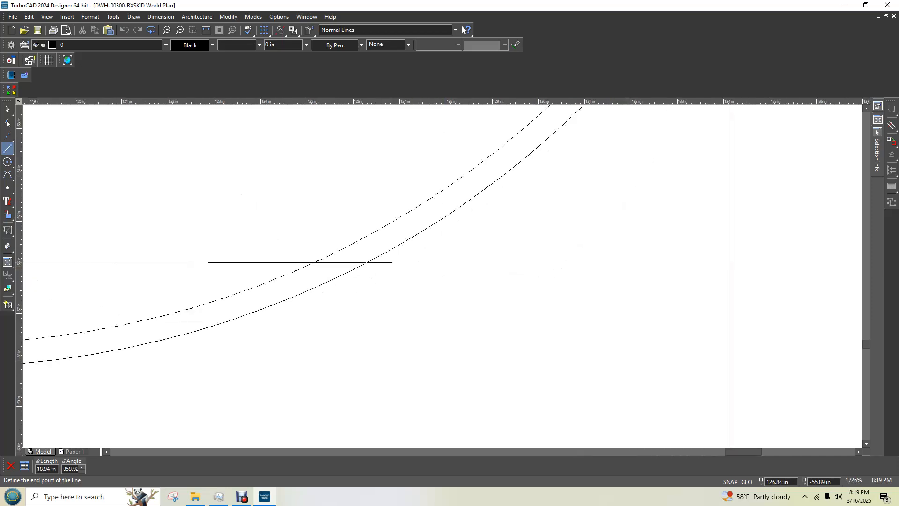
pyautogui.rightClick(392, 262)
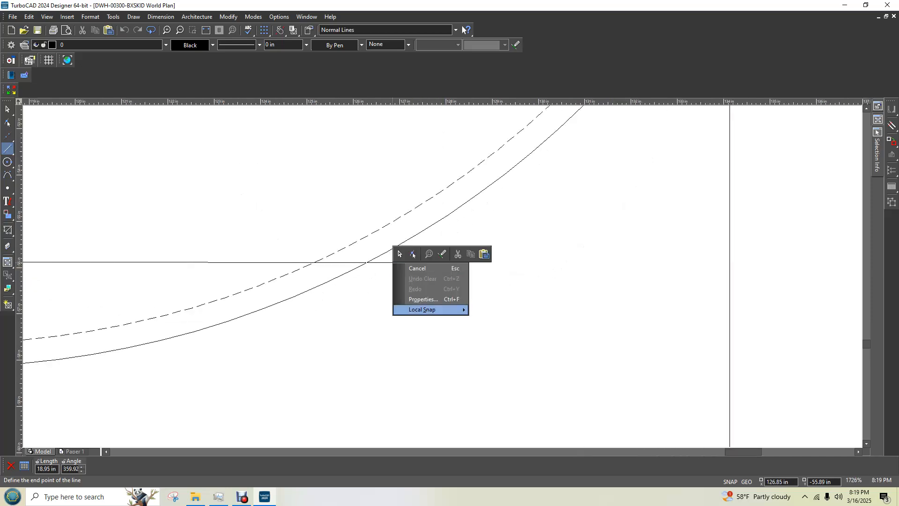
pyautogui.moveTo(421, 310)
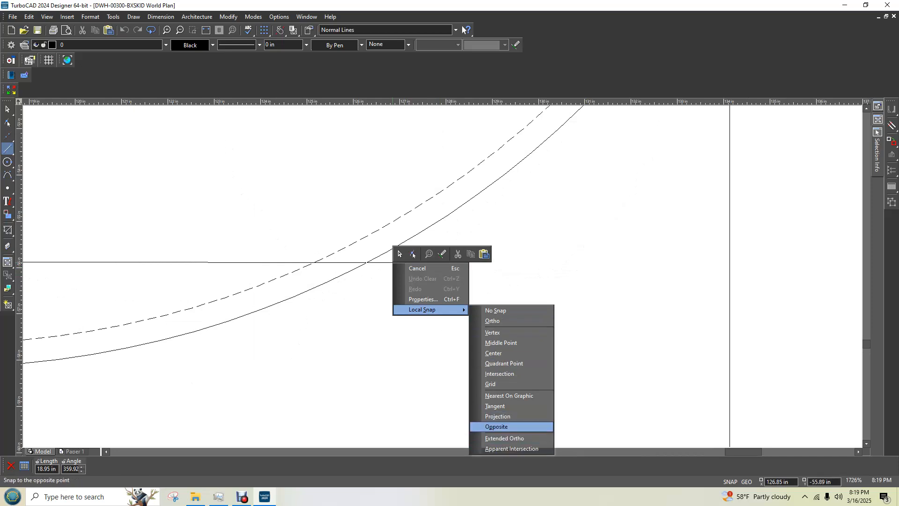
pyautogui.click(507, 396)
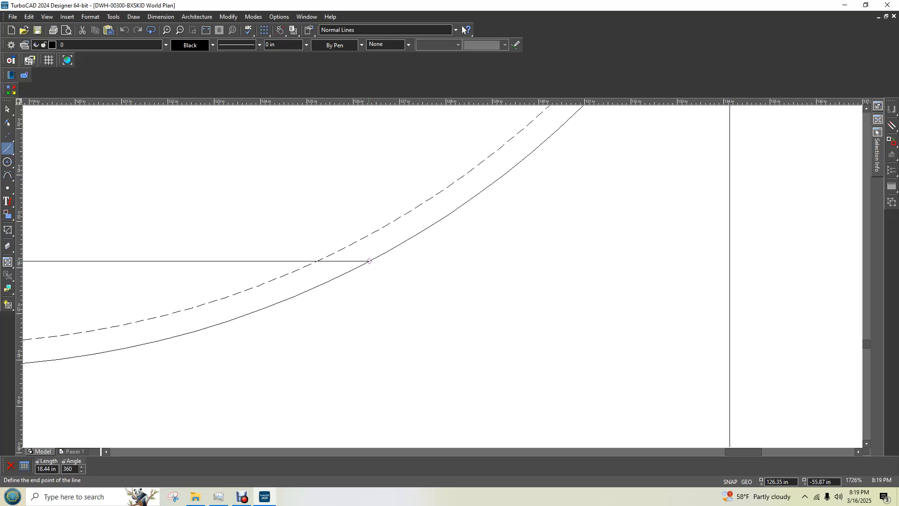
pyautogui.click(368, 261)
# - Draw the right support's slanted edge from the helper line's right end to the bottom edge's inner end, and delete the helper line
pyautogui.scroll(-1, 412, 236)
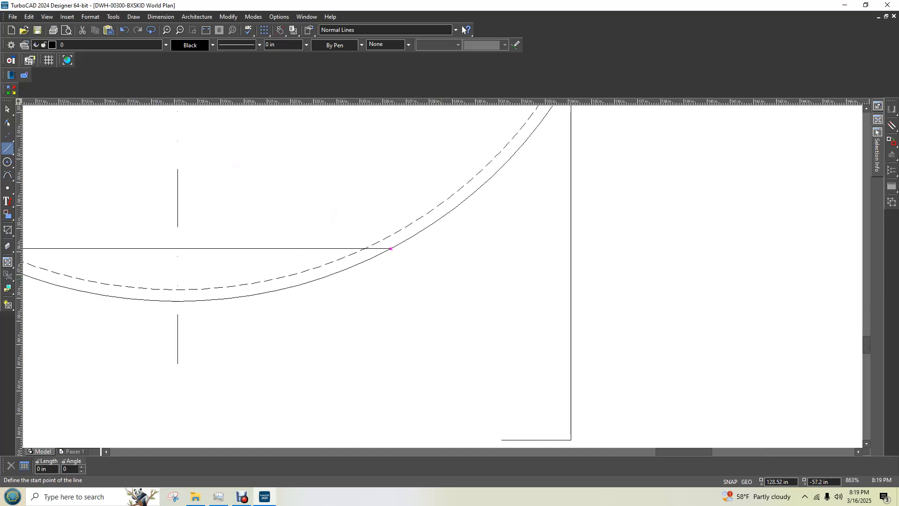
pyautogui.click(391, 249)
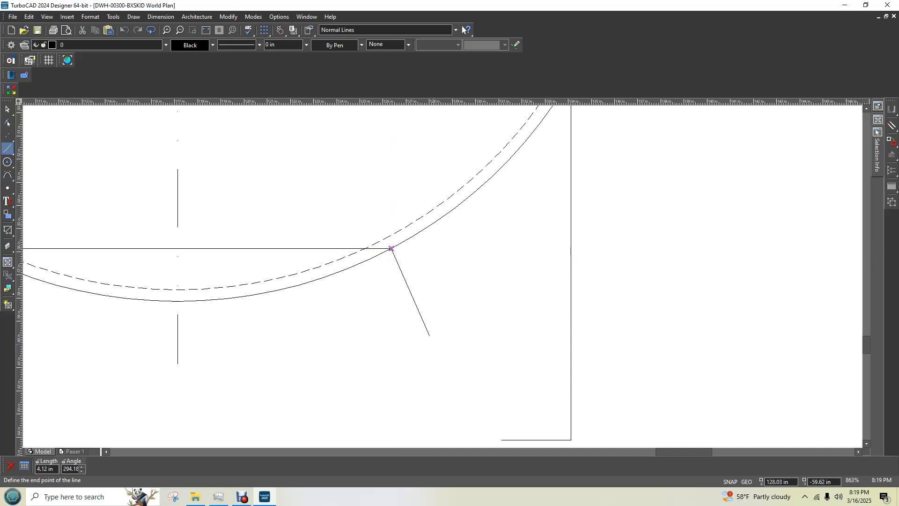
pyautogui.click(502, 440)
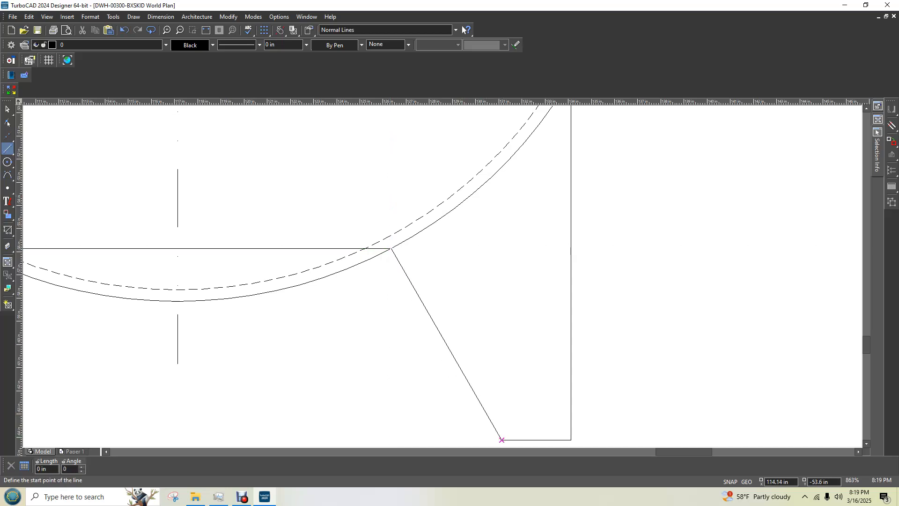
pyautogui.click(7, 109)
pyautogui.click(360, 248)
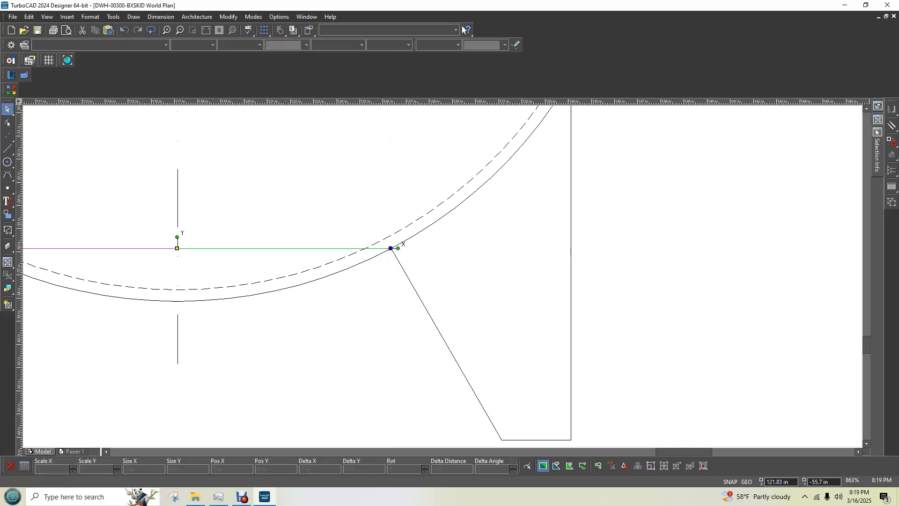
pyautogui.press('Delete')
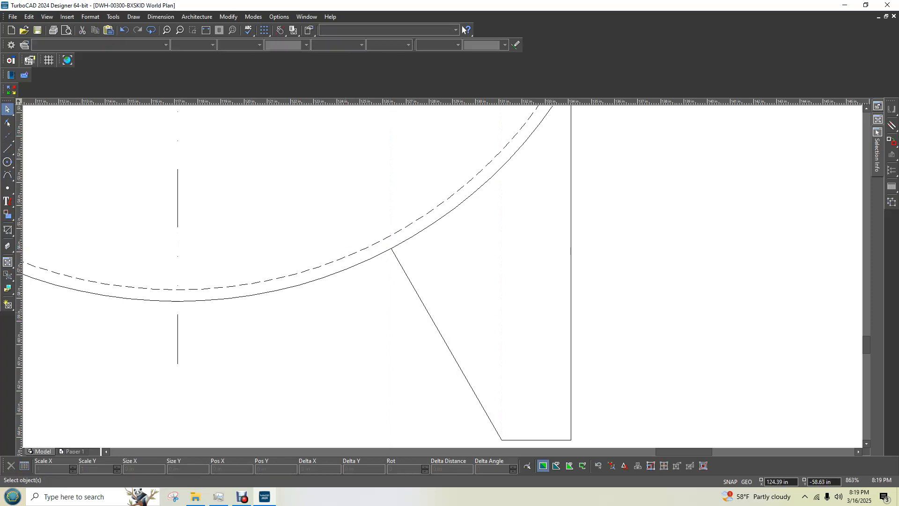
# - Compare both supports in the END view and examine where the left support's vertical edge meets the outer tank circle
pyautogui.scroll(-1, 337, 276)
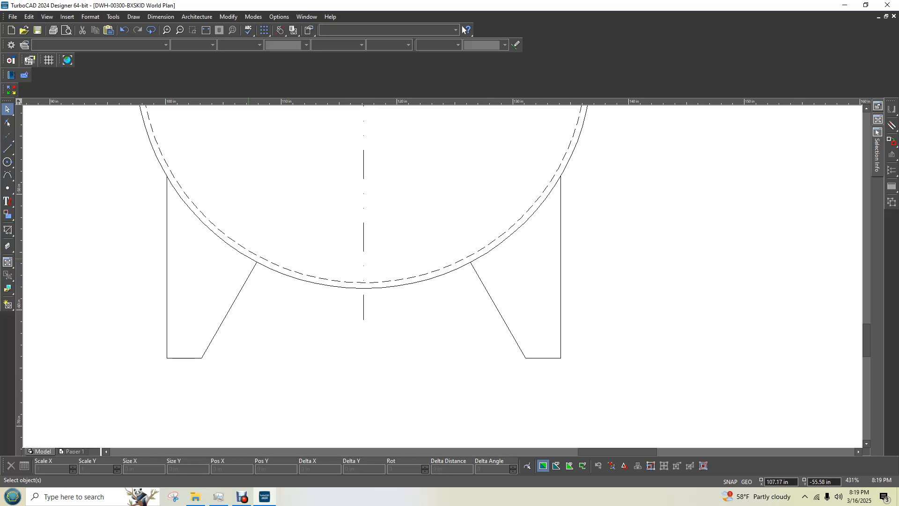
pyautogui.scroll(2, 183, 248)
pyautogui.scroll(-1, 470, 277)
pyautogui.scroll(-3, 458, 296)
pyautogui.scroll(4, 445, 278)
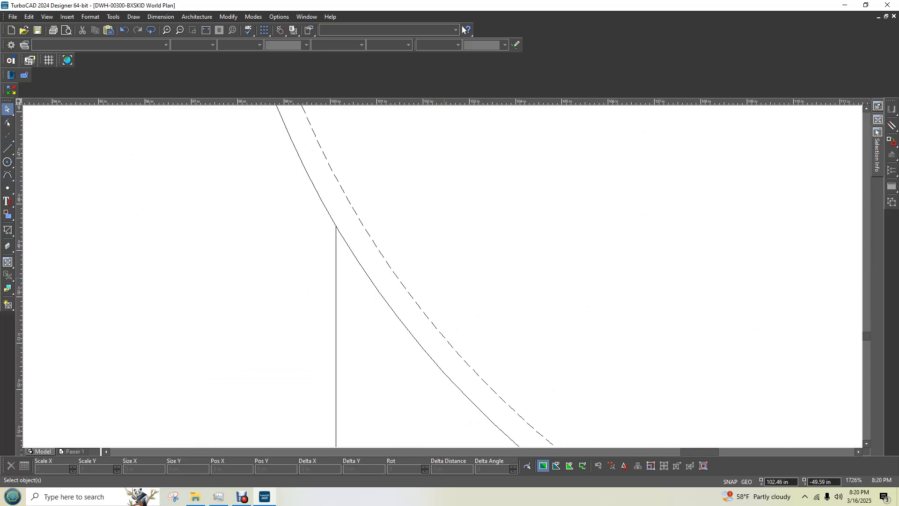
pyautogui.scroll(-4, 449, 260)
pyautogui.scroll(2, 449, 260)
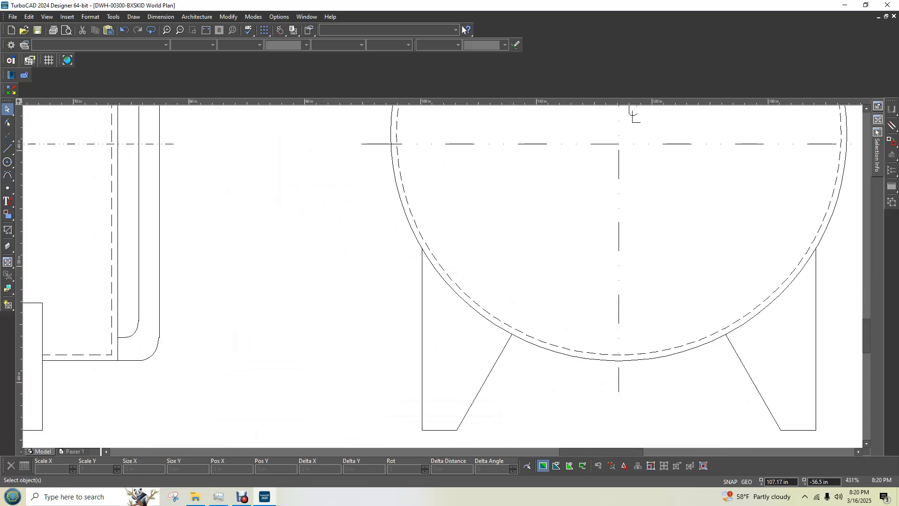
# - Try to edit the left support's slanted line by its upper end, and undo the resulting stretch to the tank's bottom
pyautogui.click(507, 342)
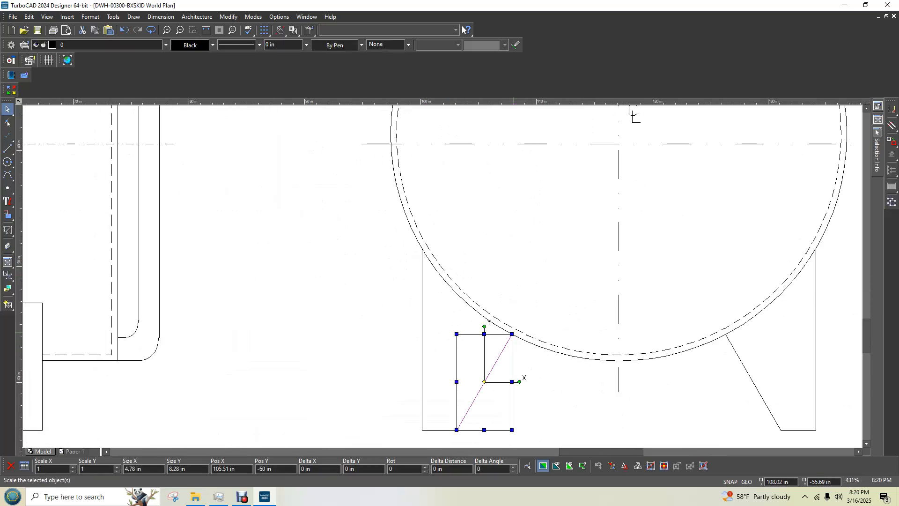
pyautogui.press('Escape')
pyautogui.rightClick(513, 336)
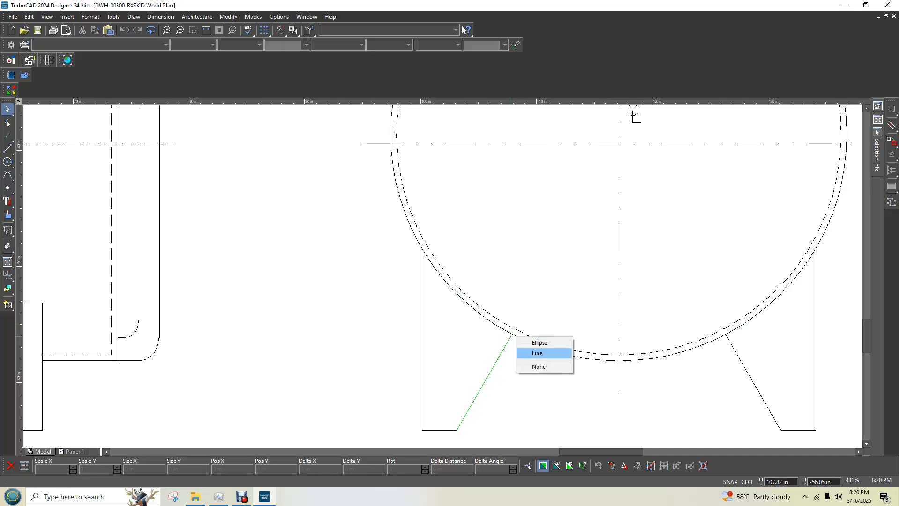
pyautogui.click(543, 352)
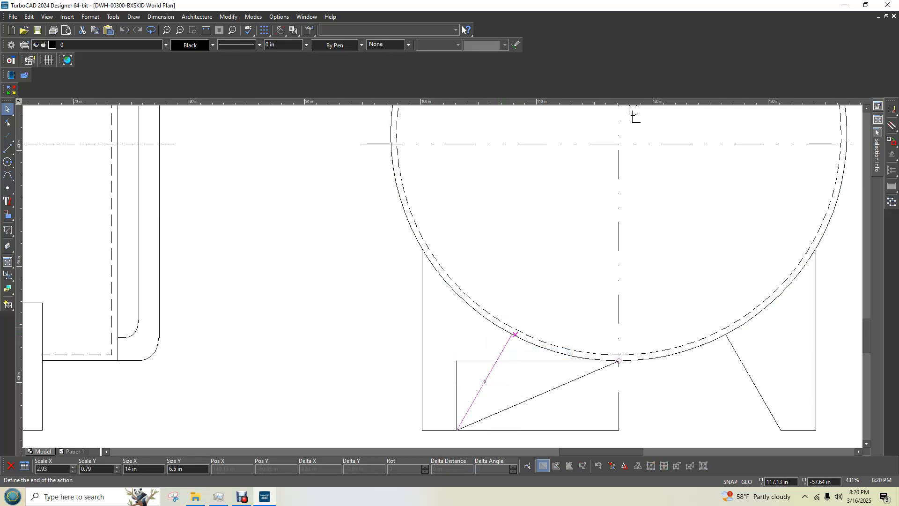
pyautogui.click(618, 355)
pyautogui.moveTo(625, 356); pyautogui.dragTo(555, 357, button='middle')
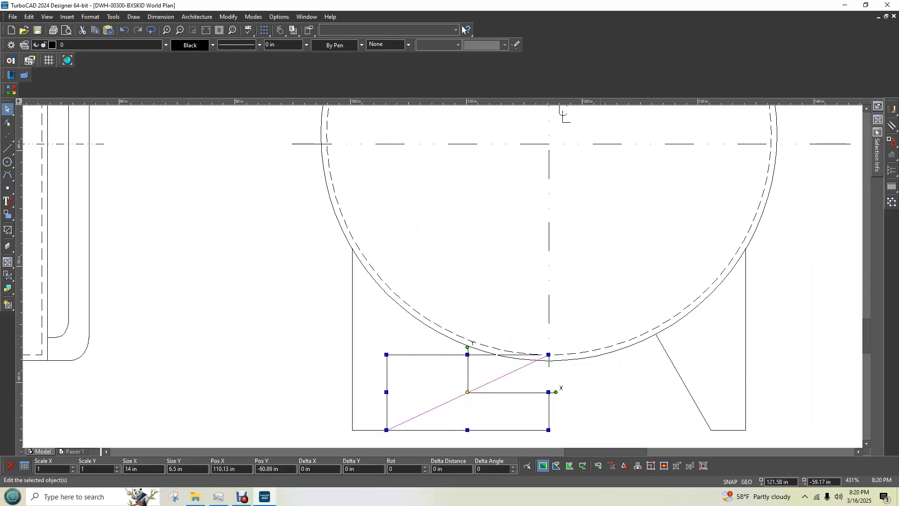
pyautogui.hotkey('ctrl', 'z')
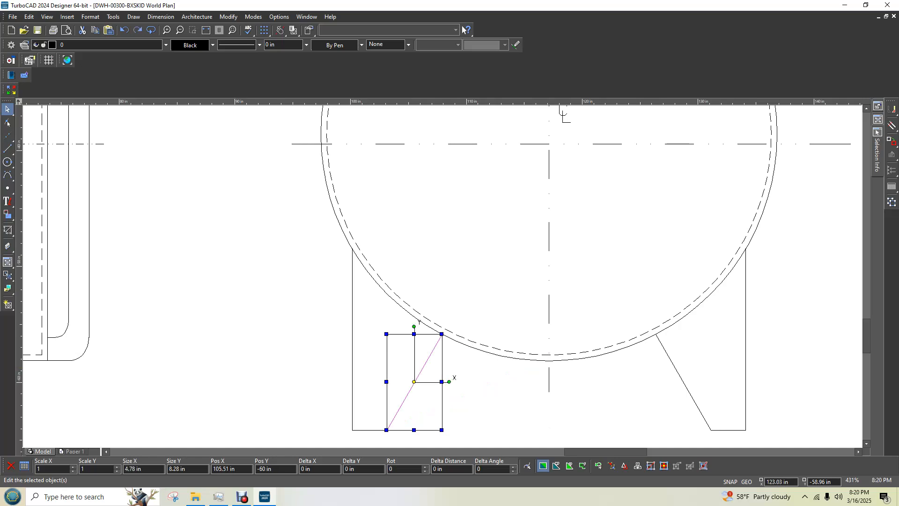
pyautogui.press('Escape')
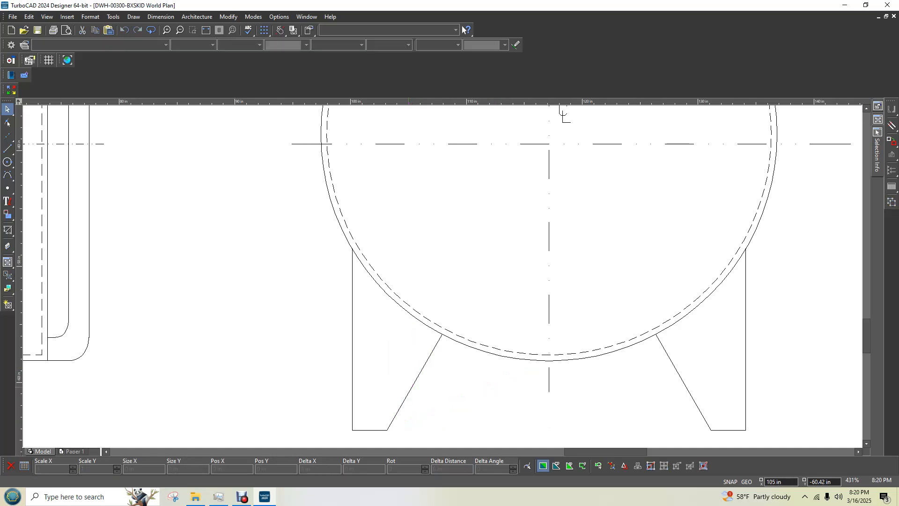
# - Delete the left support's slanted edge and redraw it at 60° from the inner end of the bottom edge
pyautogui.click(407, 395)
pyautogui.press('Delete')
pyautogui.click(7, 148)
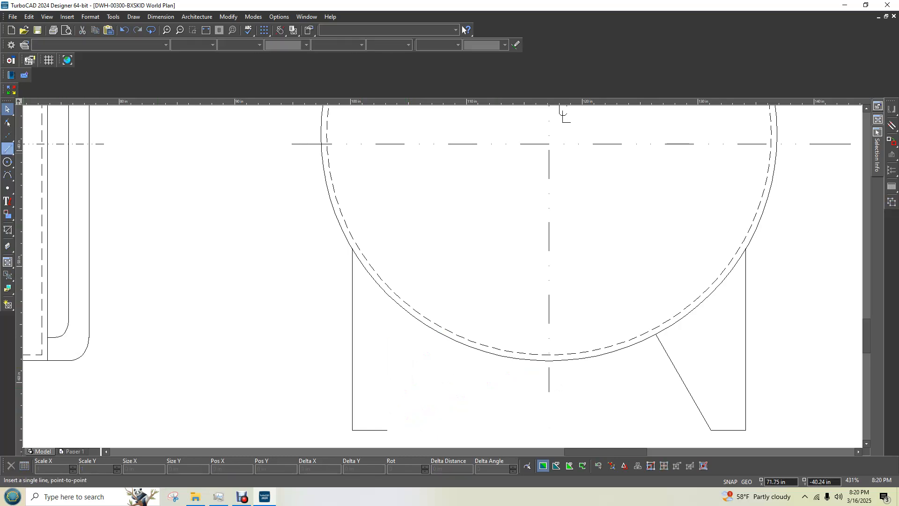
pyautogui.click(386, 430)
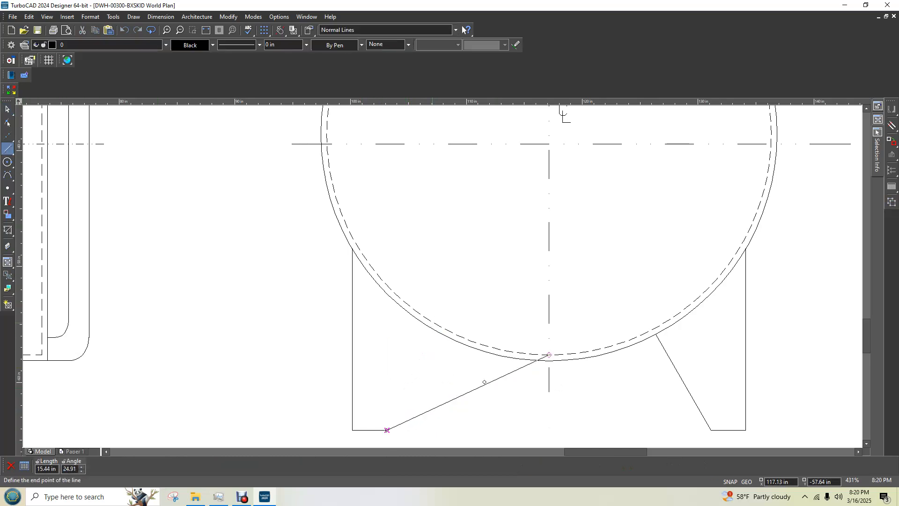
pyautogui.press('Tab')
pyautogui.write('9.58')
pyautogui.press('Tab')
pyautogui.write('60')
pyautogui.press('Tab')
pyautogui.write('9')
pyautogui.press('Tab')
pyautogui.press('Tab')
pyautogui.press('Return')
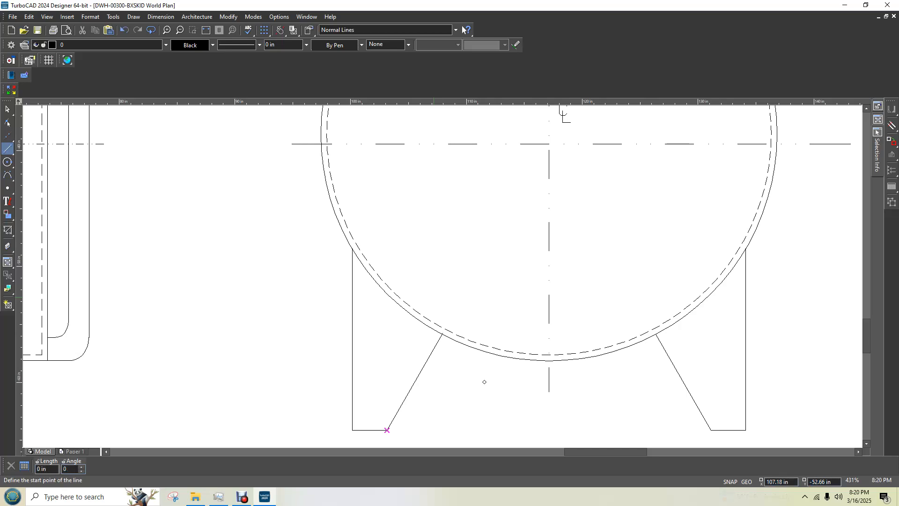
# - Undo the redrawn slanted line and the deletion of the left support's original slanted edge
pyautogui.click(450, 400)
pyautogui.scroll(2, 446, 366)
pyautogui.press('Escape')
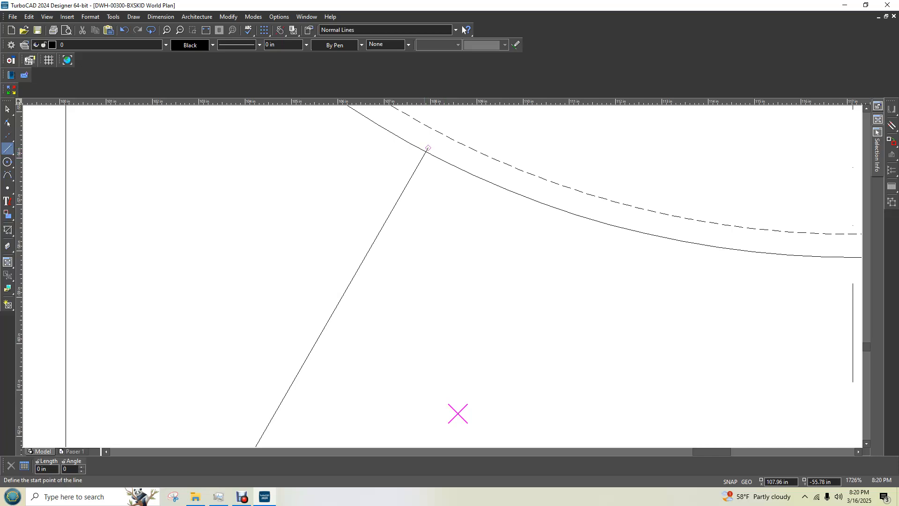
pyautogui.press('Escape')
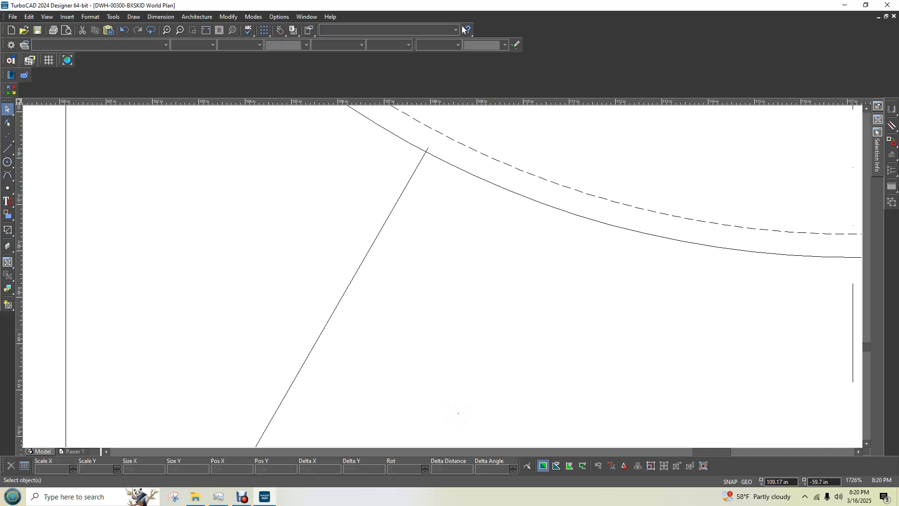
pyautogui.hotkey('ctrl', 'z')
pyautogui.hotkey('ctrl', 'y')
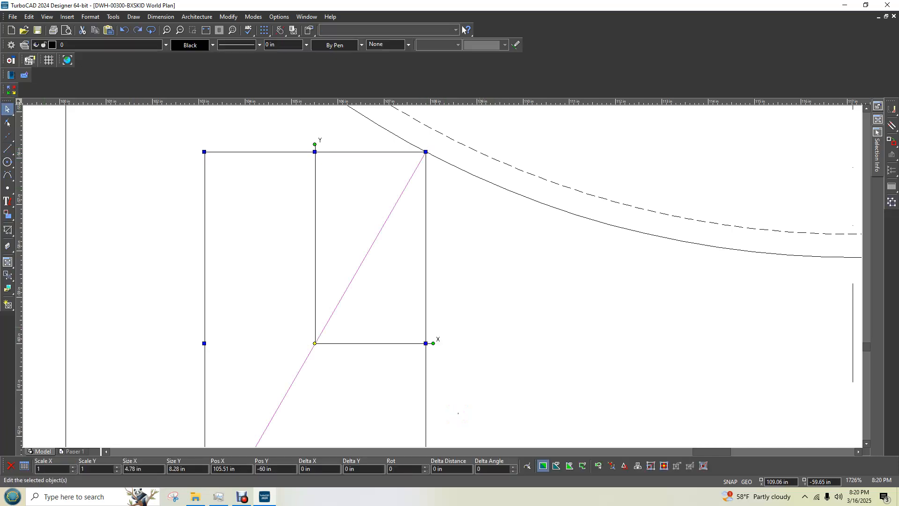
pyautogui.press('Escape')
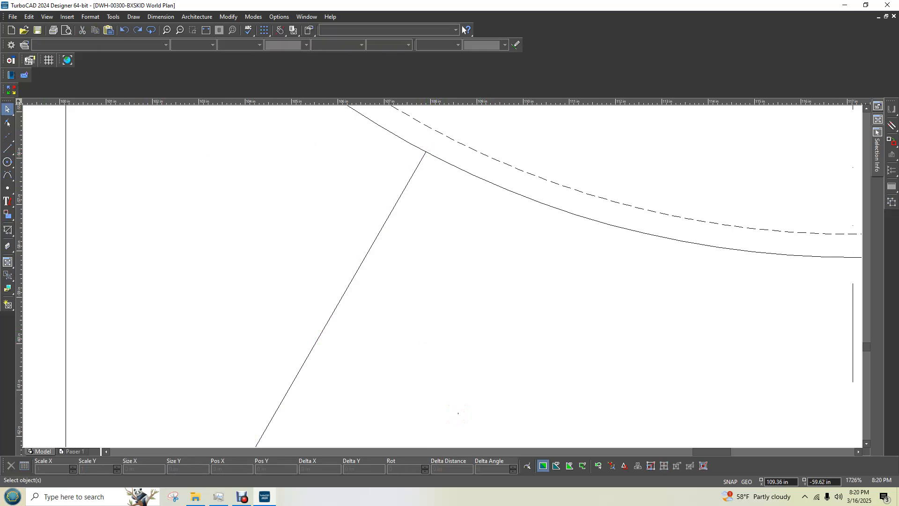
# - Check the left slanted edge's junction with the outer tank circle, and review both supports in the END view
pyautogui.scroll(5, 431, 140)
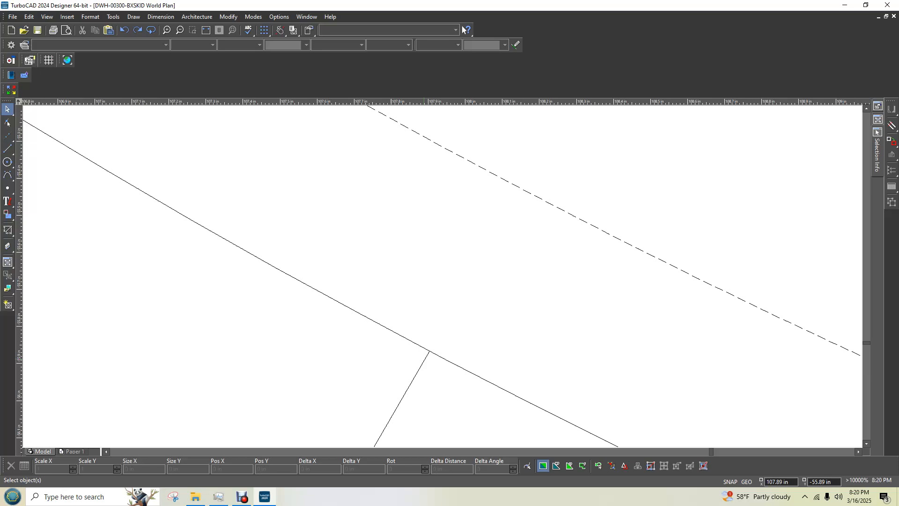
pyautogui.scroll(5, 426, 361)
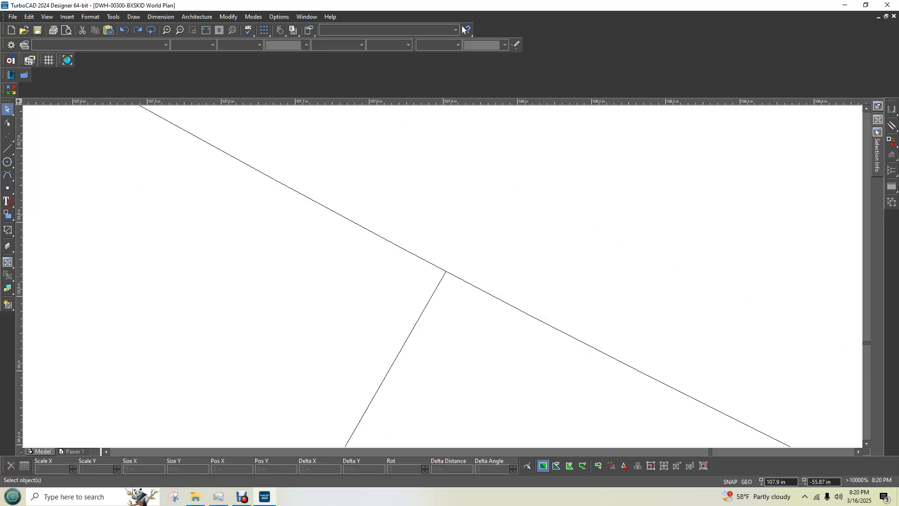
pyautogui.scroll(-10, 448, 281)
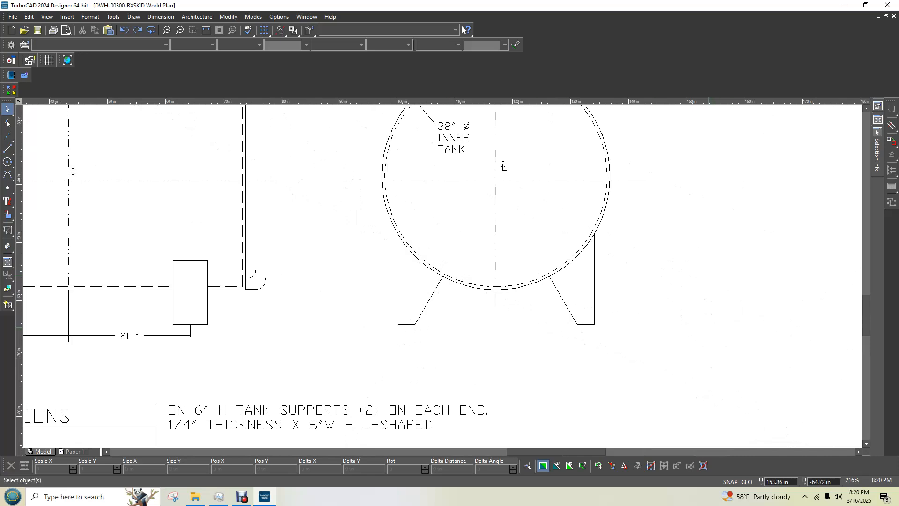
pyautogui.scroll(-3, 443, 272)
pyautogui.scroll(3, 443, 272)
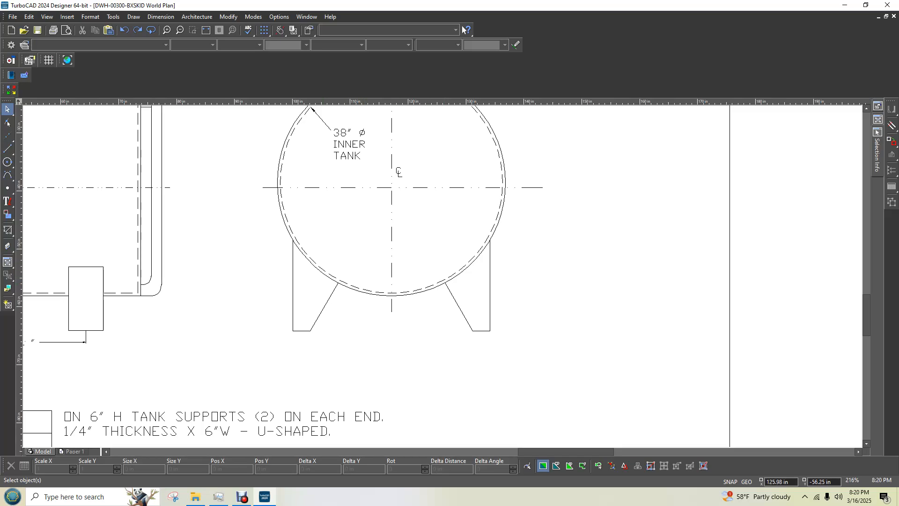
pyautogui.scroll(-2, 379, 237)
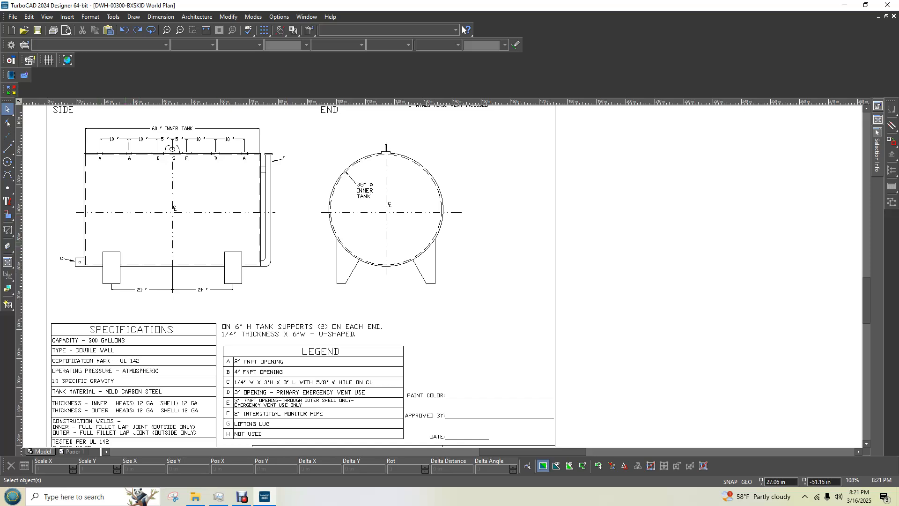
# - Examine the rectangular supports in the SIDE view against the left support in the END view
pyautogui.click(8, 148)
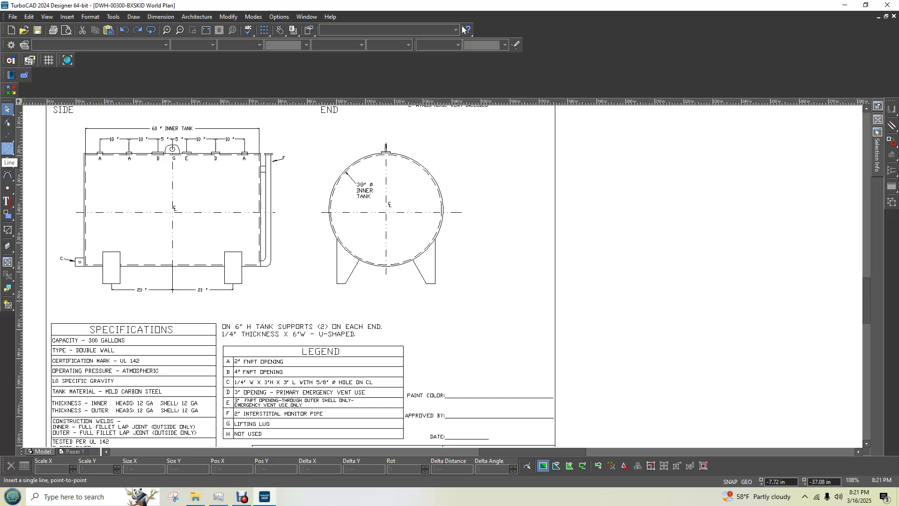
pyautogui.click(7, 162)
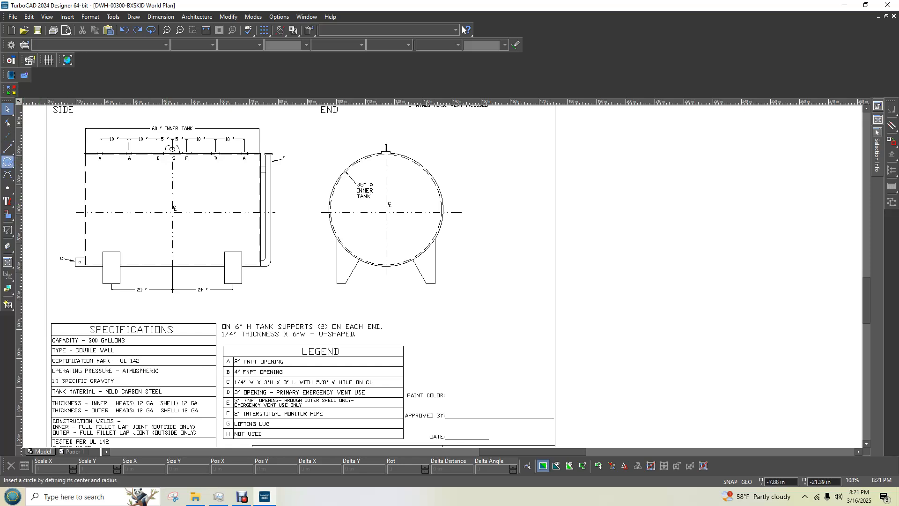
pyautogui.click(8, 148)
pyautogui.scroll(3, 188, 253)
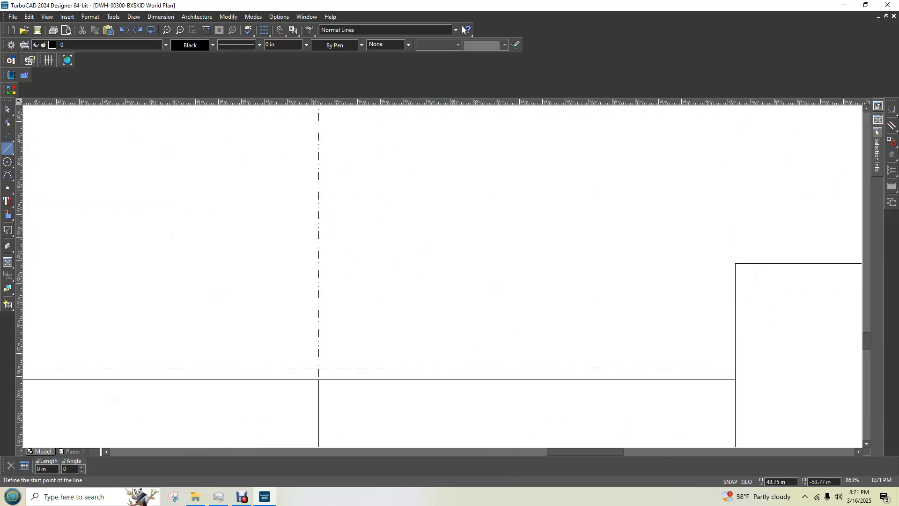
pyautogui.scroll(-2, 442, 274)
pyautogui.click(7, 123)
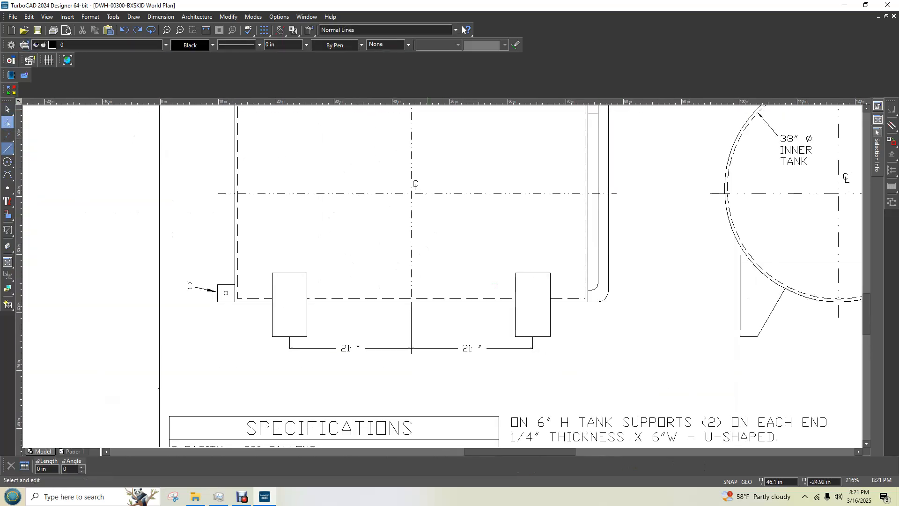
pyautogui.click(8, 109)
pyautogui.scroll(2, 443, 213)
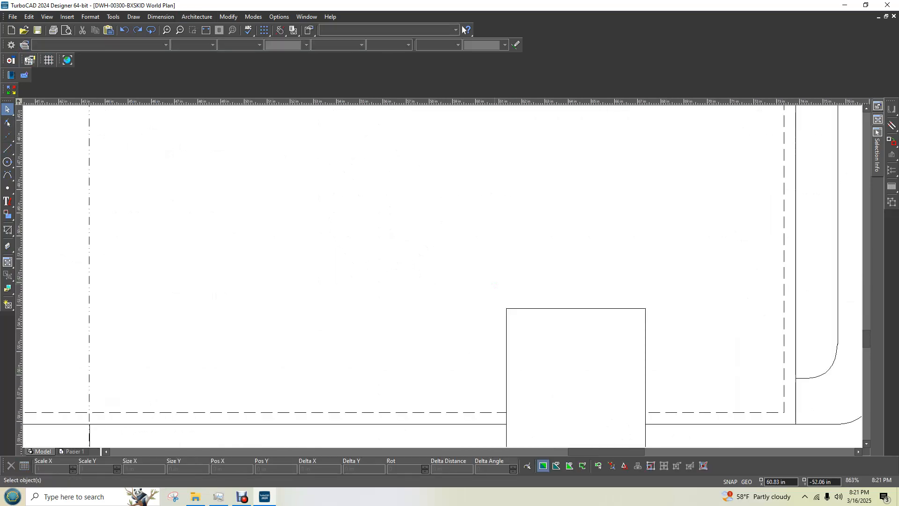
pyautogui.scroll(-2, 499, 225)
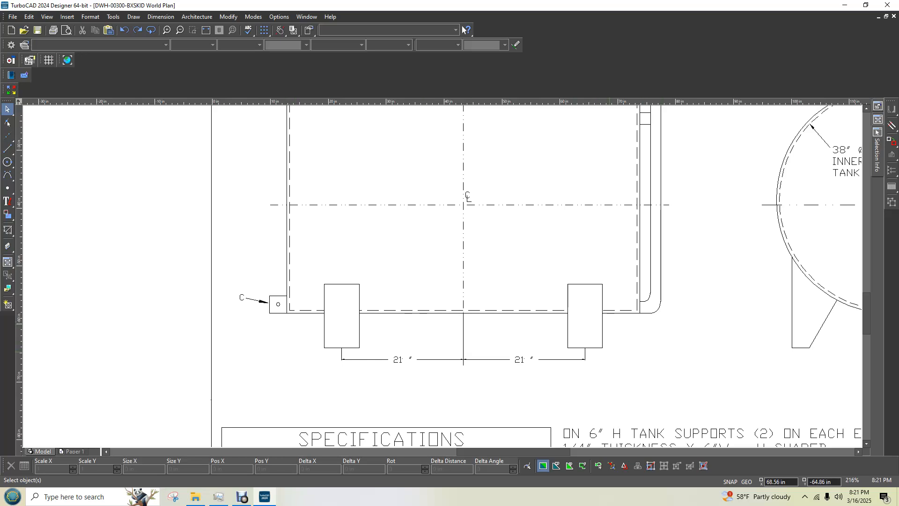
pyautogui.scroll(-1, 497, 351)
pyautogui.moveTo(497, 351); pyautogui.dragTo(427, 350, button='middle')
pyautogui.scroll(2, 537, 324)
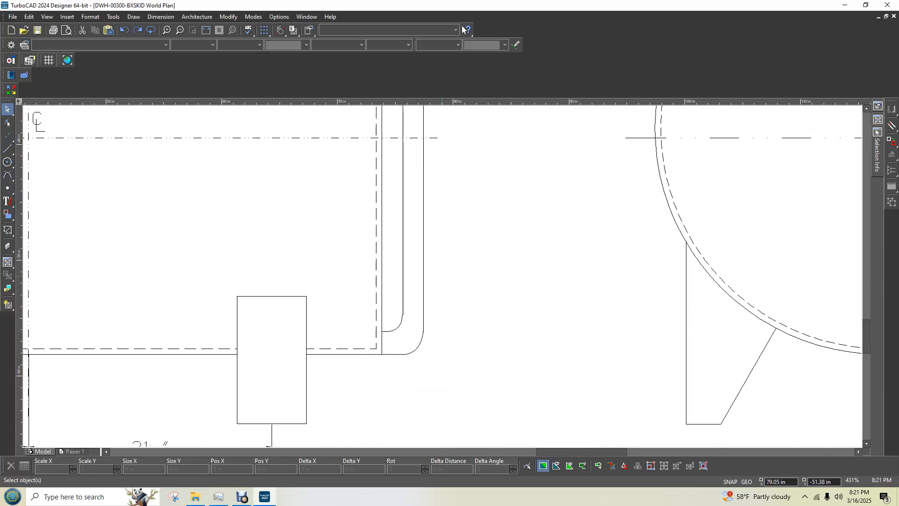
pyautogui.scroll(-2, 441, 271)
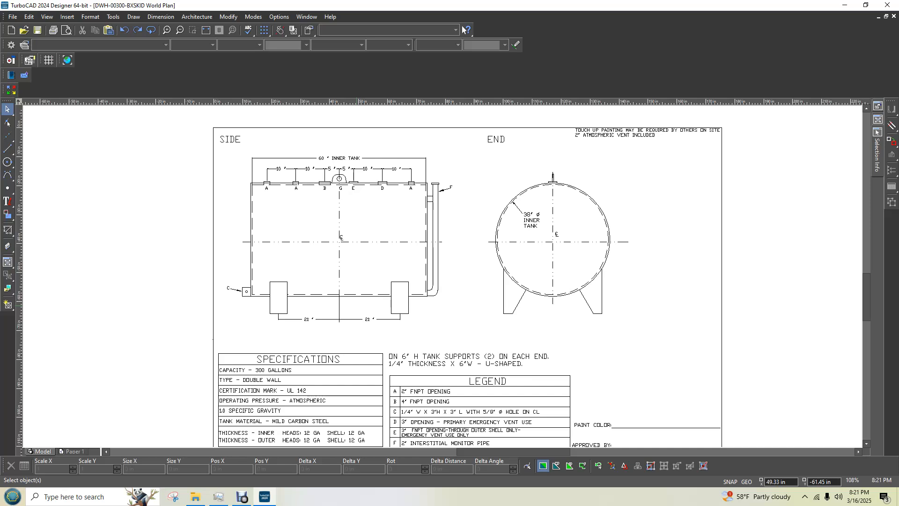
# - Delete the SIDE view's right 21" dimension and the horizontal line running from the centerline to the right support
pyautogui.click(402, 312)
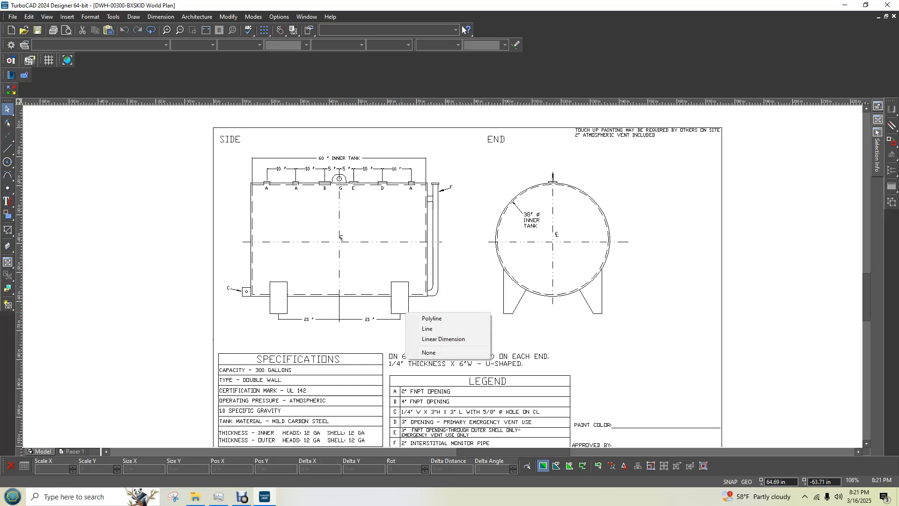
pyautogui.click(443, 339)
pyautogui.press('Delete')
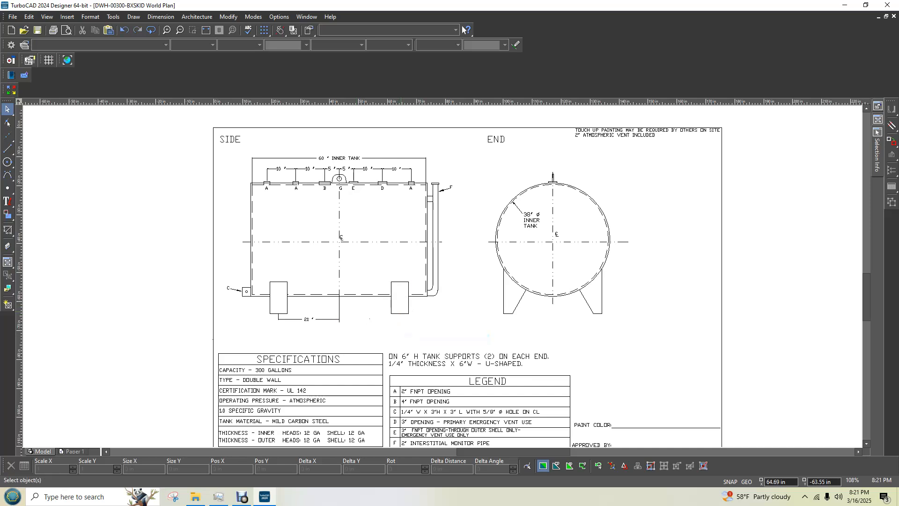
pyautogui.click(403, 311)
pyautogui.click(435, 328)
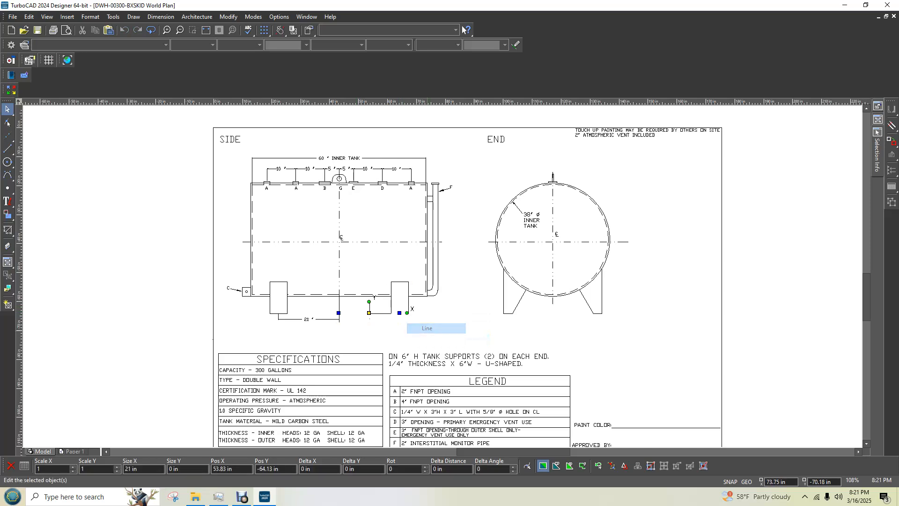
pyautogui.press('Delete')
# - Delete both rectangular tank supports from the SIDE view
pyautogui.click(399, 301)
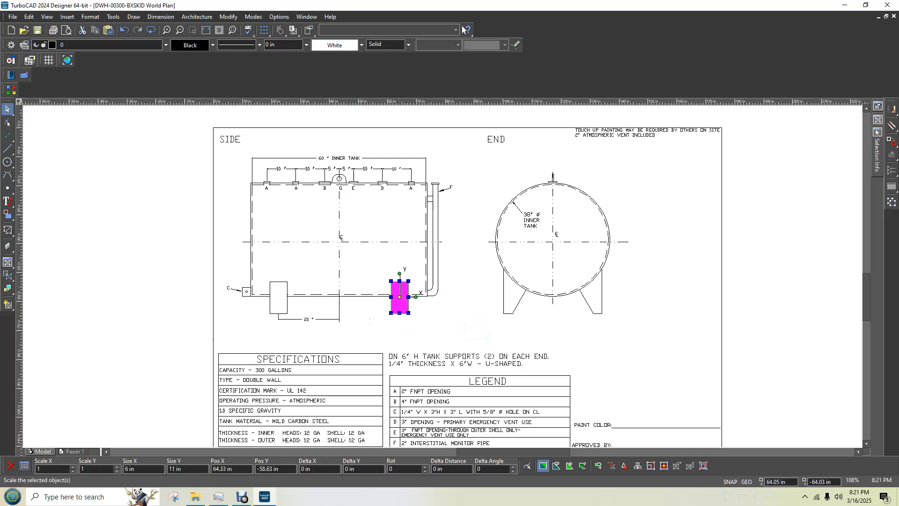
pyautogui.doubleClick(398, 305)
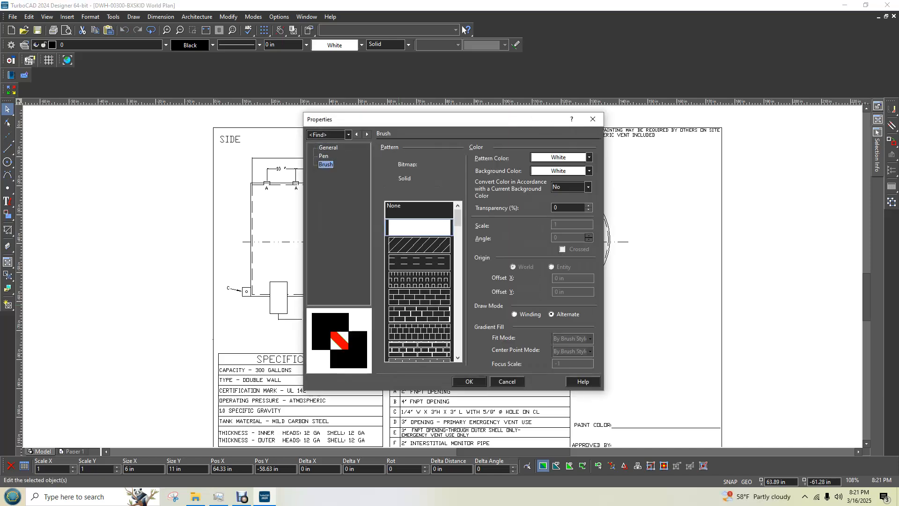
pyautogui.click(506, 381)
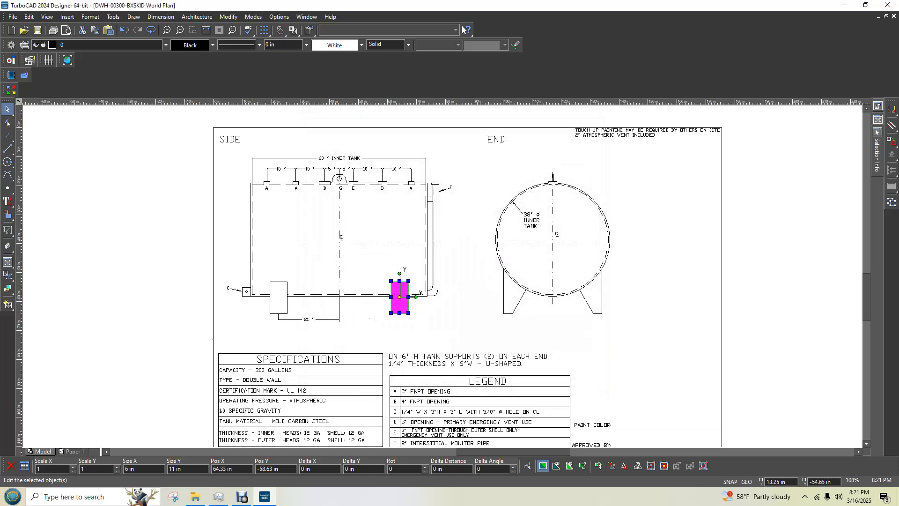
pyautogui.press('Delete')
pyautogui.click(283, 305)
pyautogui.press('Delete')
# - Delete the remaining 21" dimension and the solid vertical line below the tank at the SIDE view's centerline
pyautogui.click(296, 318)
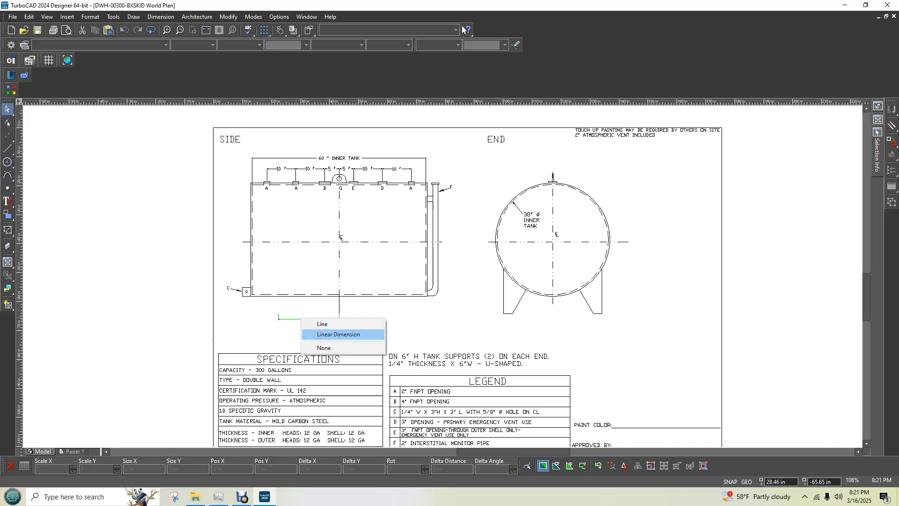
pyautogui.click(338, 334)
pyautogui.press('Delete')
pyautogui.click(339, 315)
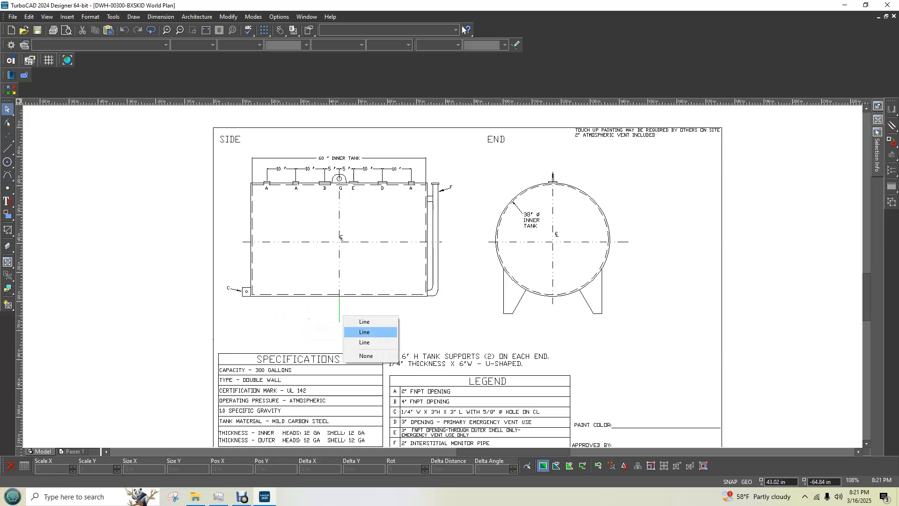
pyautogui.click(364, 331)
pyautogui.press('Delete')
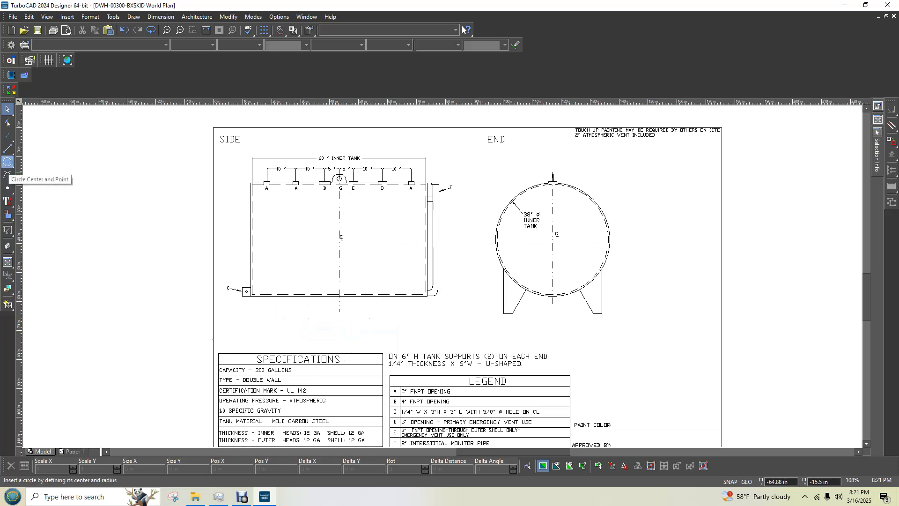
# - Set the pen color to Orange Red for a new single line
pyautogui.click(7, 148)
pyautogui.hscroll(3, 450, 271)
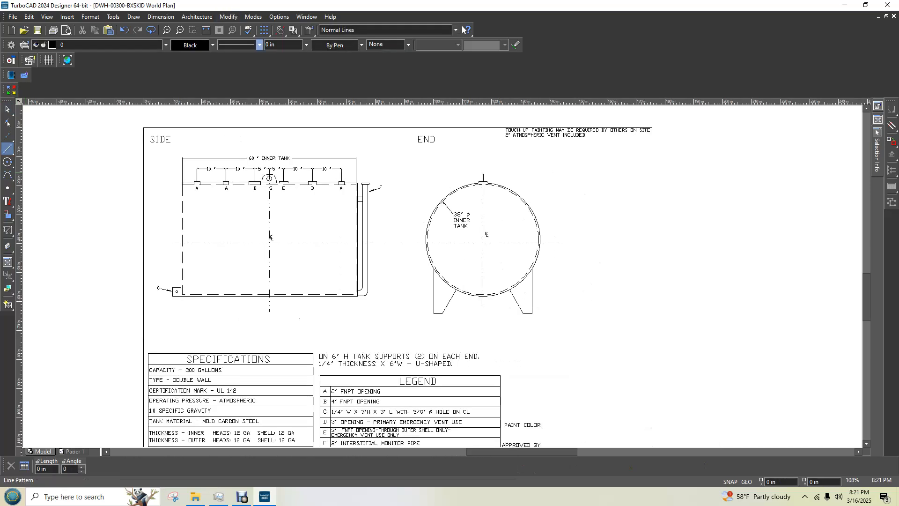
pyautogui.click(259, 45)
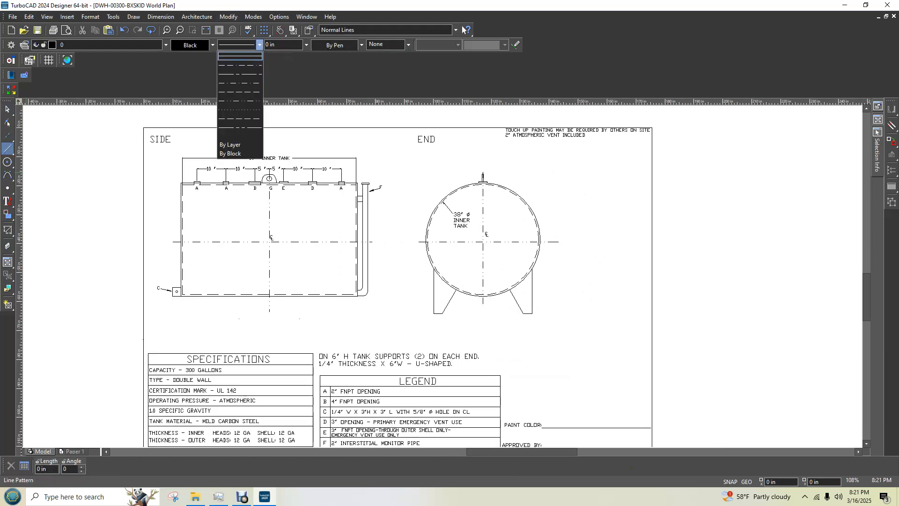
pyautogui.click(213, 45)
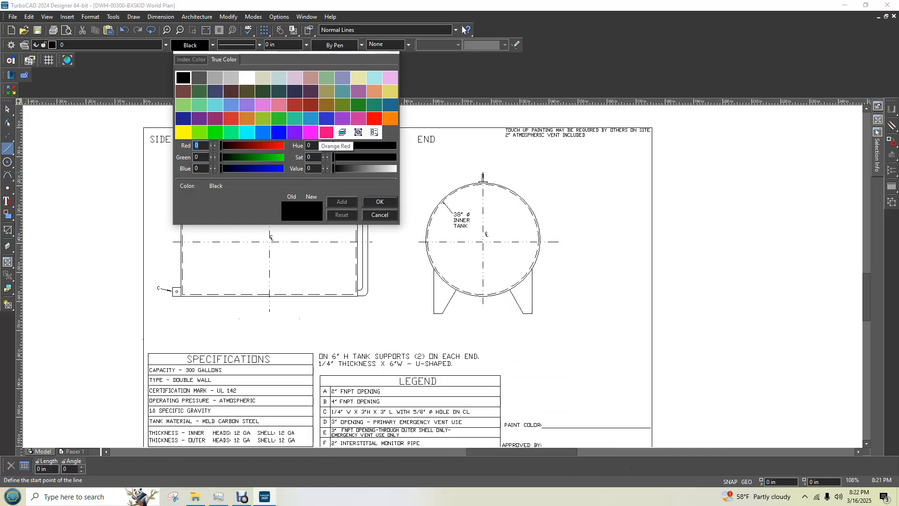
pyautogui.click(326, 132)
# - Draw a 6 in line at 270° down from the outer tank's lower right corner in the SIDE view
pyautogui.scroll(2, 267, 310)
pyautogui.click(382, 269)
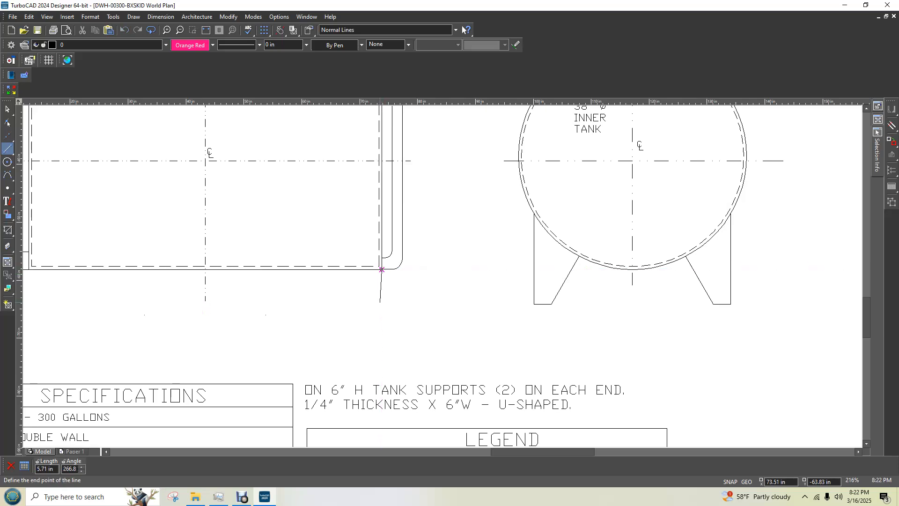
pyautogui.write('6')
pyautogui.press('Tab')
pyautogui.write('9')
pyautogui.press('BackSpace')
pyautogui.write('270')
pyautogui.press('Return')
pyautogui.hscroll(1, 382, 302)
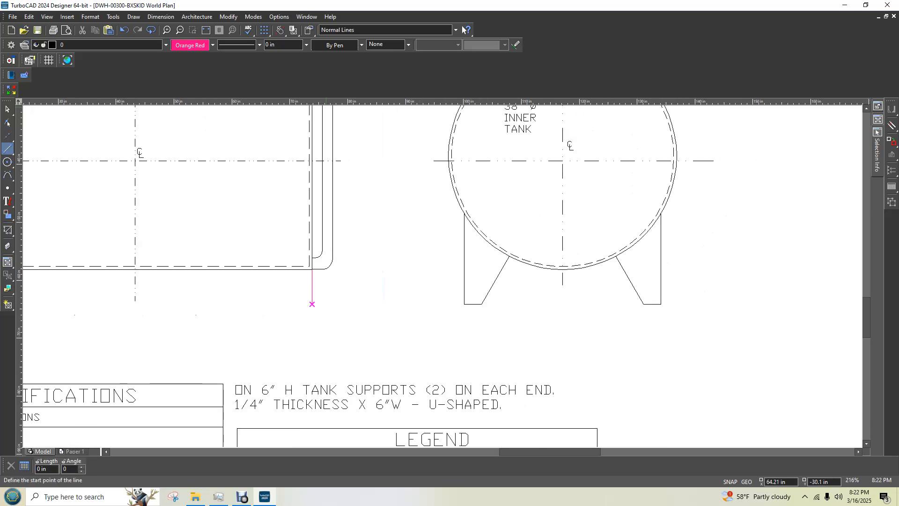
# - Select the left support's outer vertical edge in the END view and check its height
pyautogui.click(7, 109)
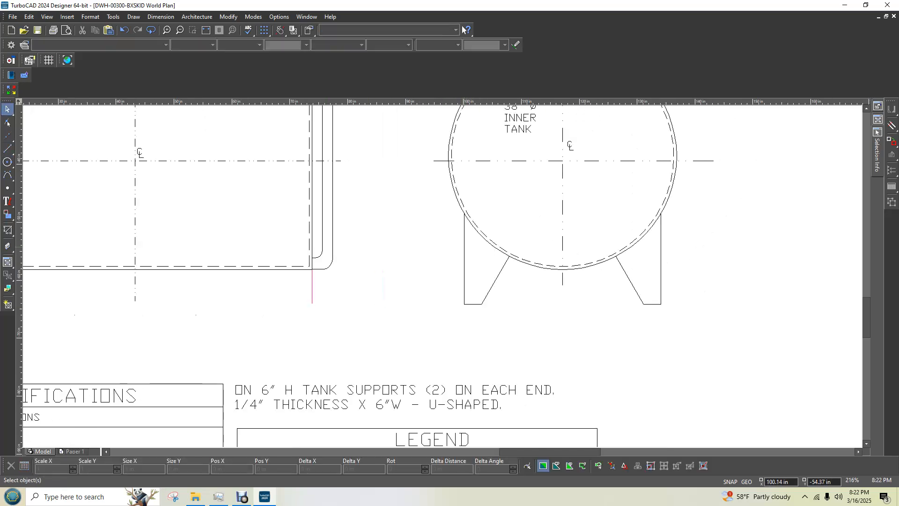
pyautogui.click(463, 244)
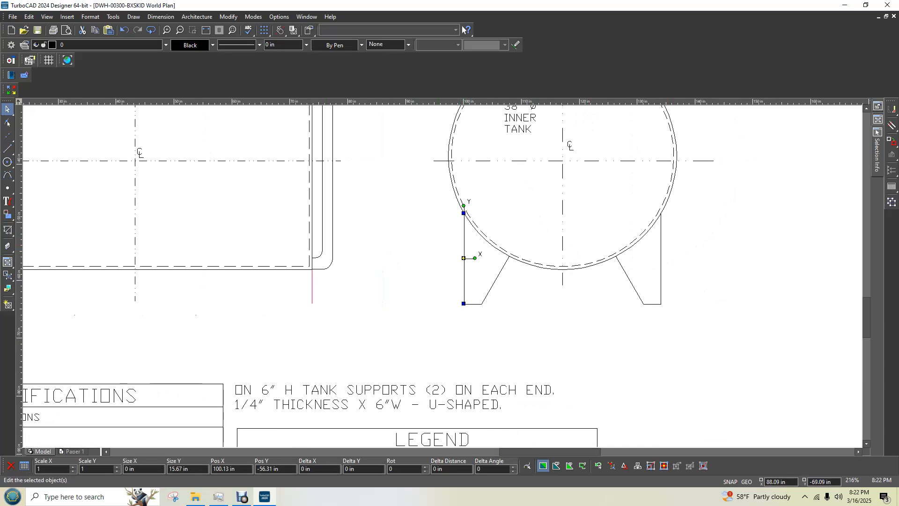
pyautogui.scroll(2, 215, 356)
pyautogui.hscroll(1, 442, 276)
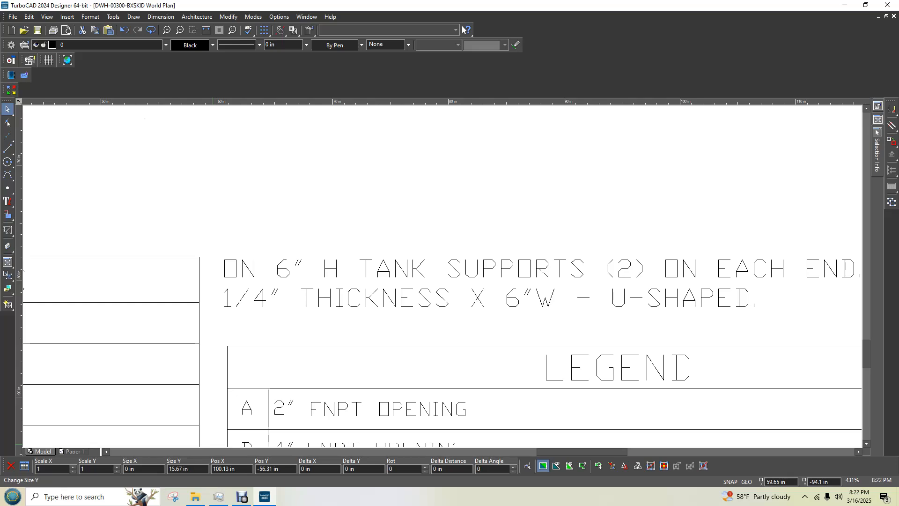
pyautogui.scroll(-3, 458, 287)
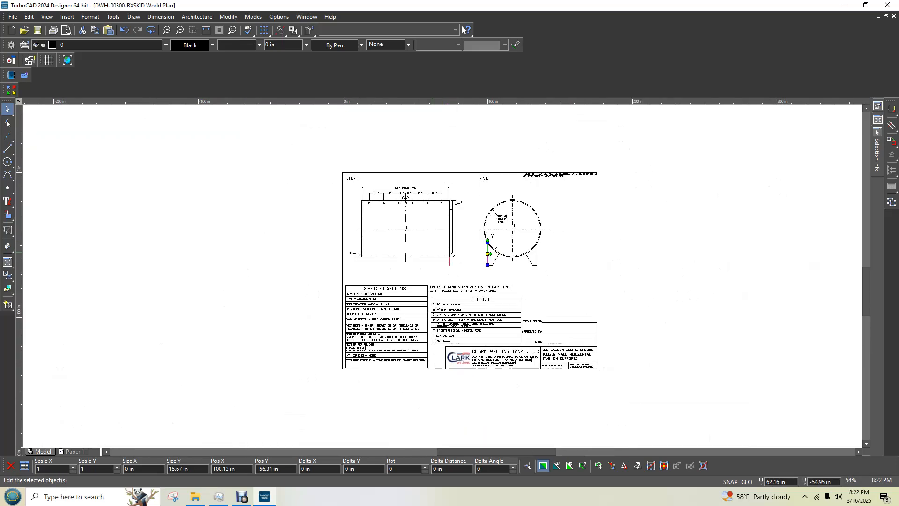
pyautogui.scroll(1, 420, 224)
# - Draw a 61 by 15.67 in rectangle from the 6 in line's lower end to the outer tank's left edge in the SIDE view
pyautogui.click(8, 148)
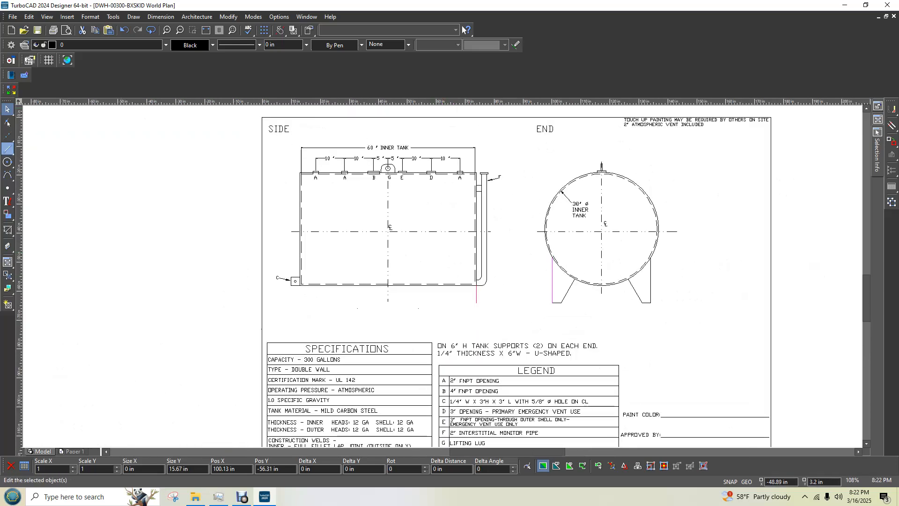
pyautogui.click(133, 17)
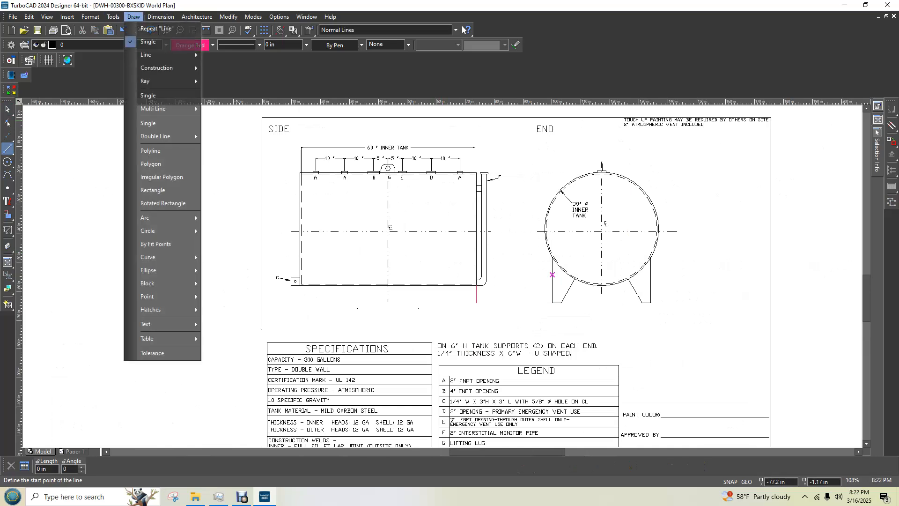
pyautogui.click(152, 189)
pyautogui.scroll(1, 673, 387)
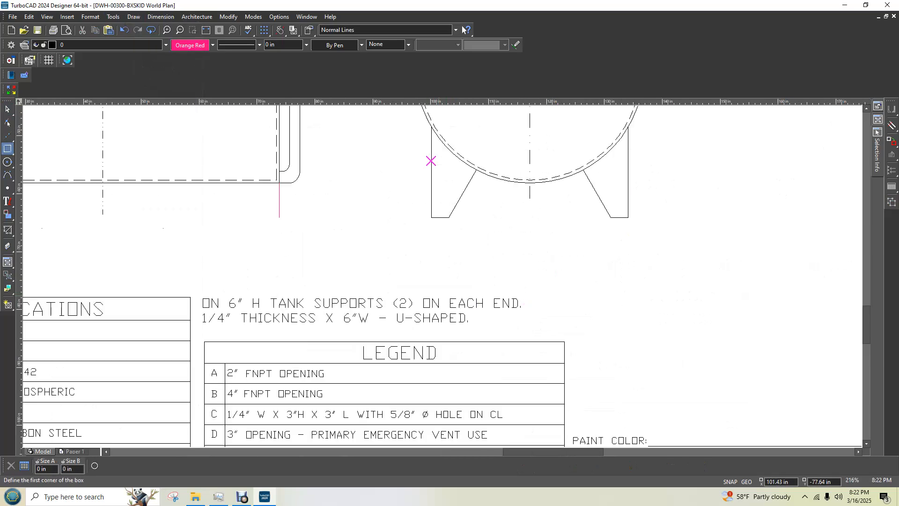
pyautogui.click(279, 217)
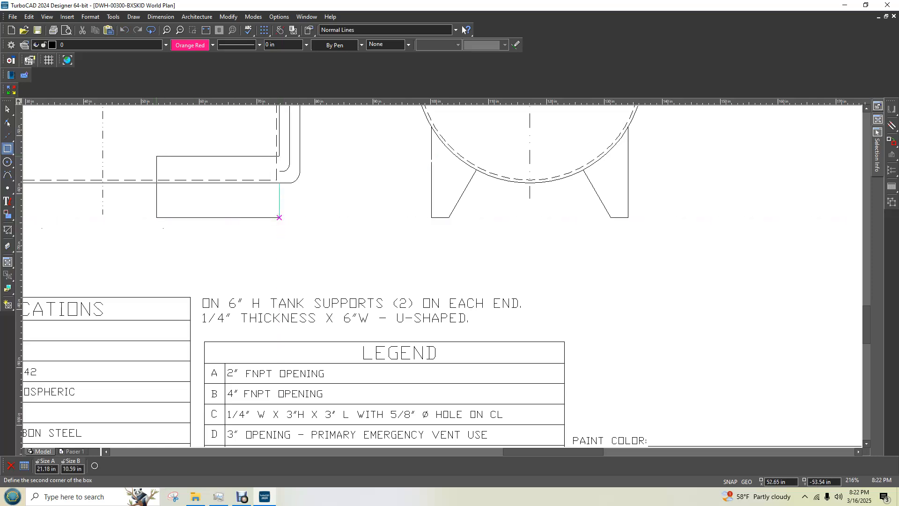
pyautogui.scroll(-2, 126, 147)
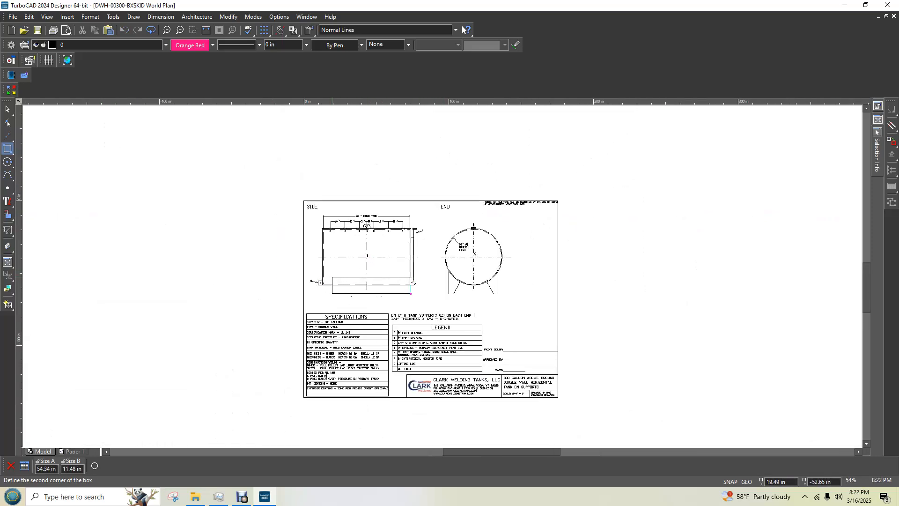
pyautogui.scroll(1, 322, 281)
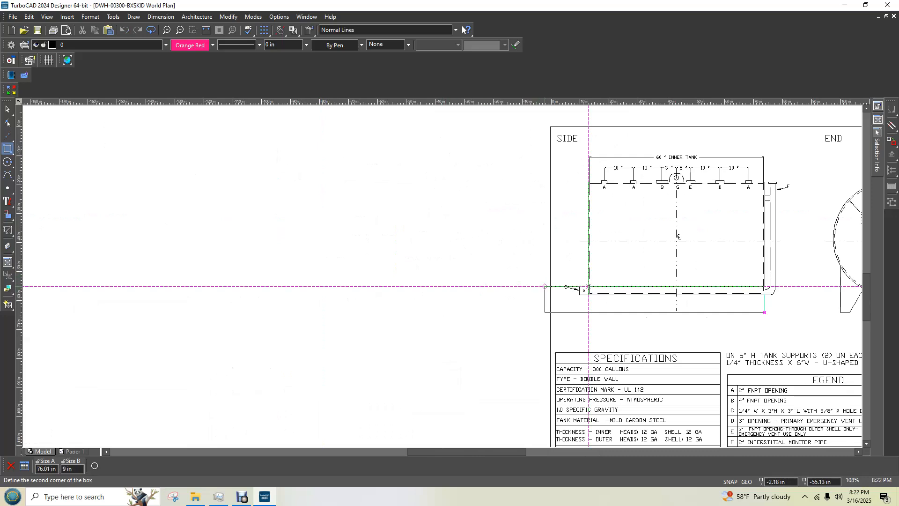
pyautogui.scroll(2, 550, 292)
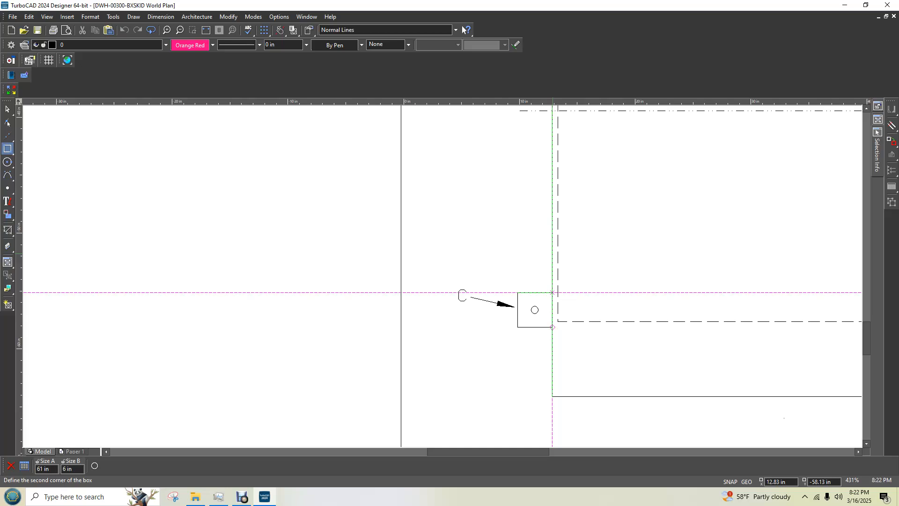
pyautogui.press('Tab')
pyautogui.press('Tab')
pyautogui.write('15.6')
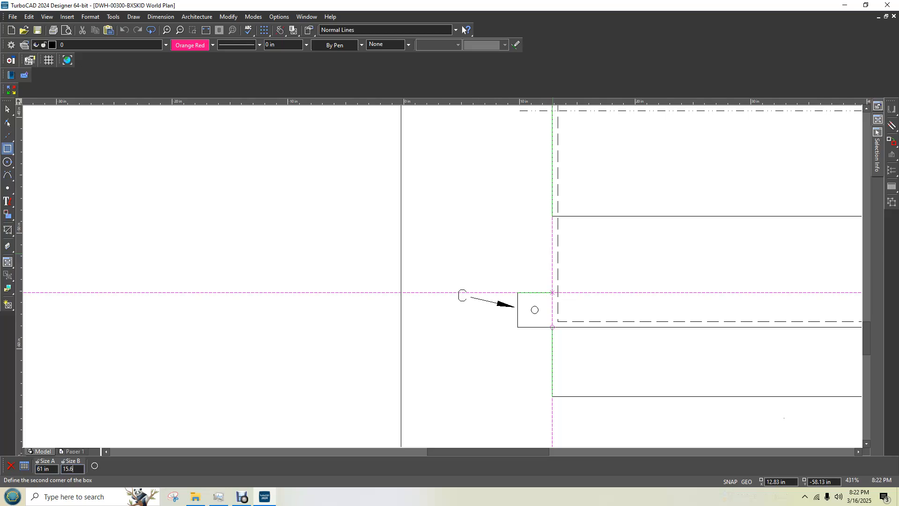
pyautogui.write('1')
pyautogui.press('BackSpace')
pyautogui.write('7')
pyautogui.press('Return')
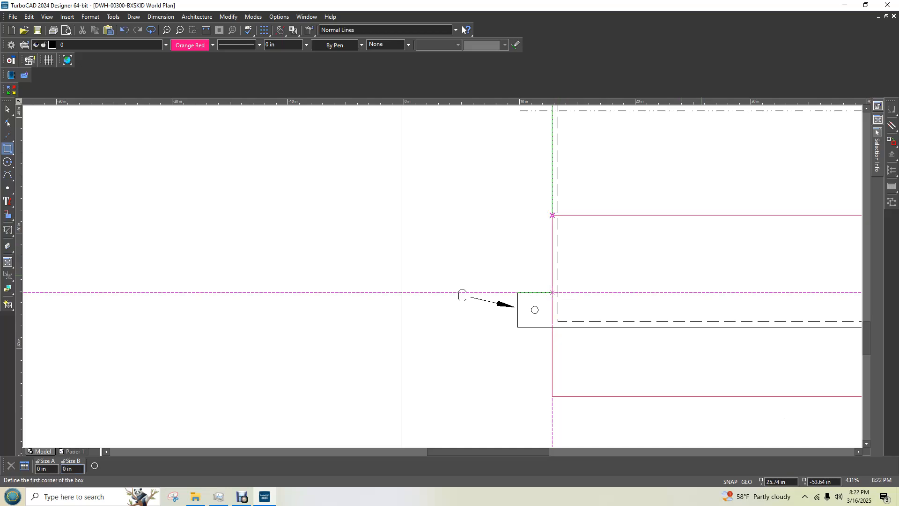
# - Recheck the END view's left support edge and change the SIDE view's 61 by 15.67 in support rectangle to black pen color
pyautogui.scroll(-5, 434, 276)
pyautogui.scroll(2, 448, 253)
pyautogui.press('Escape')
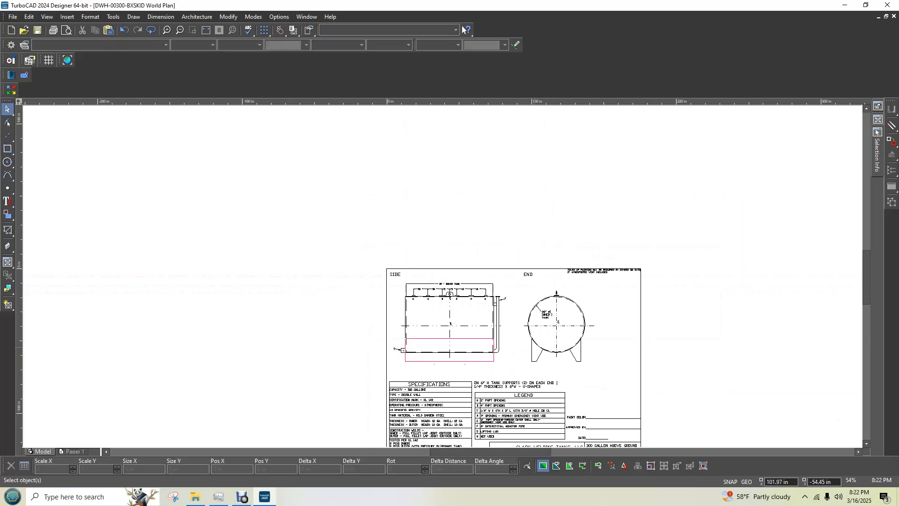
pyautogui.click(532, 345)
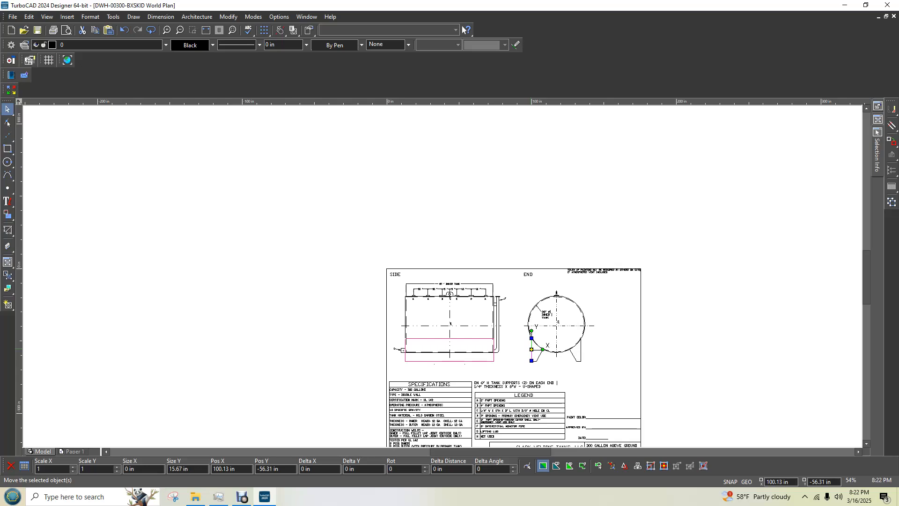
pyautogui.press('Escape')
pyautogui.click(438, 361)
pyautogui.click(463, 388)
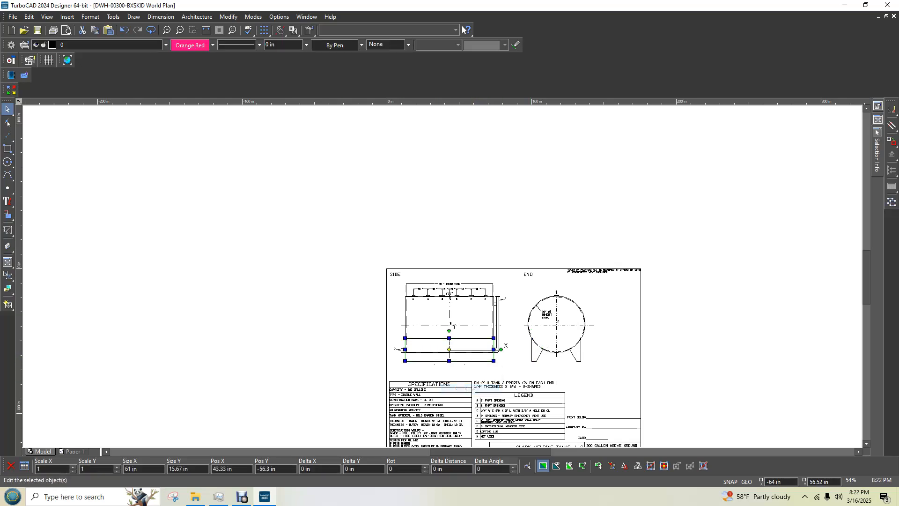
pyautogui.click(212, 45)
pyautogui.click(183, 77)
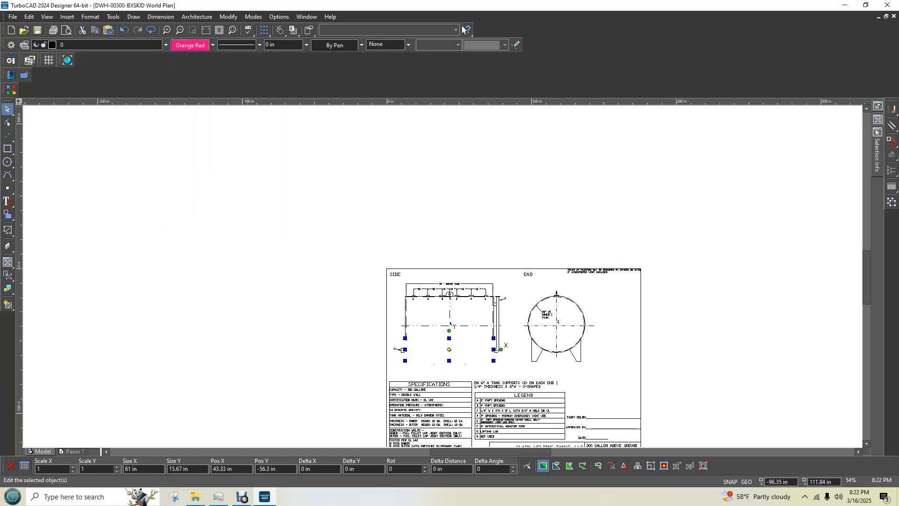
pyautogui.press('Escape')
# - Select the 6 in line below the outer tank's lower right corner in the SIDE view
pyautogui.scroll(3, 495, 368)
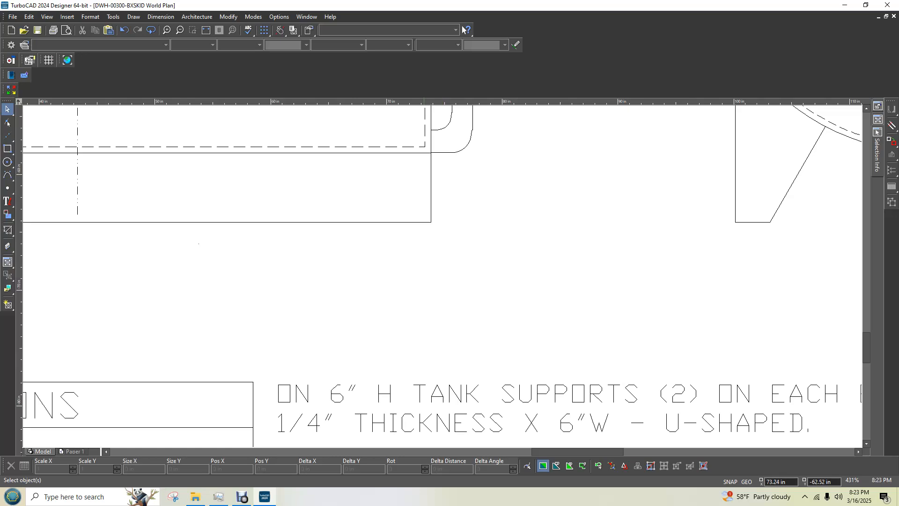
pyautogui.click(431, 180)
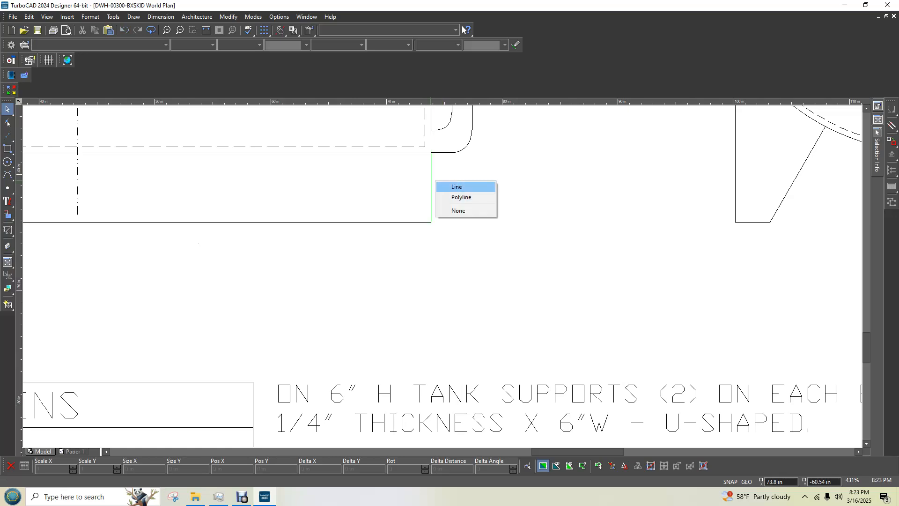
pyautogui.click(457, 186)
pyautogui.press('Escape')
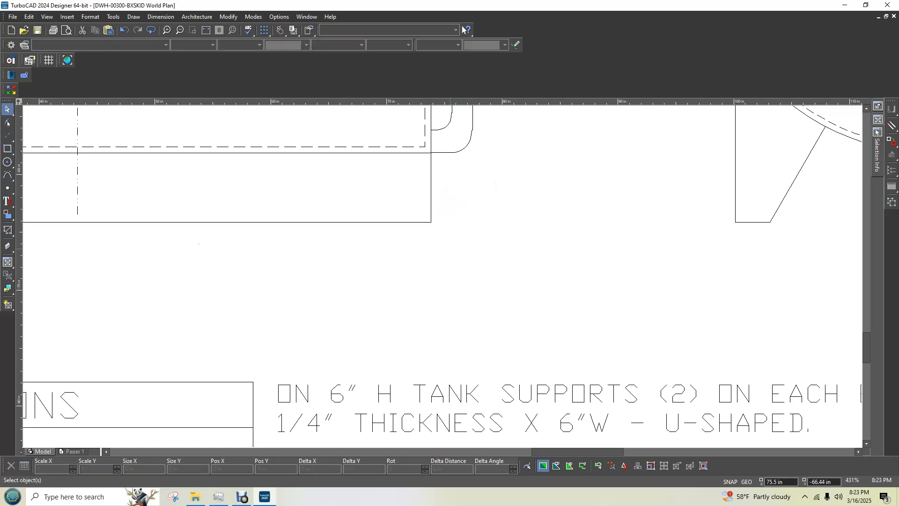
# - Set the support rectangle's brush background color to White and its color conversion with the current background to No
pyautogui.scroll(-1, 435, 302)
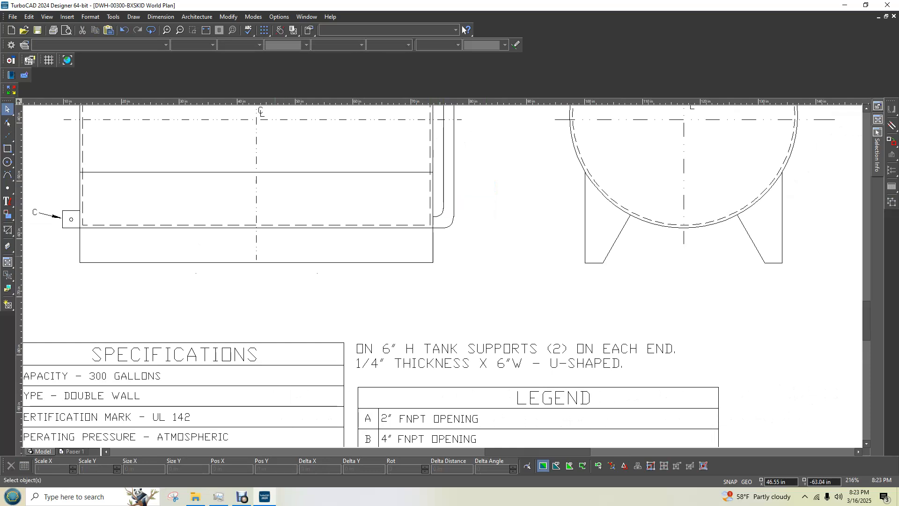
pyautogui.click(275, 262)
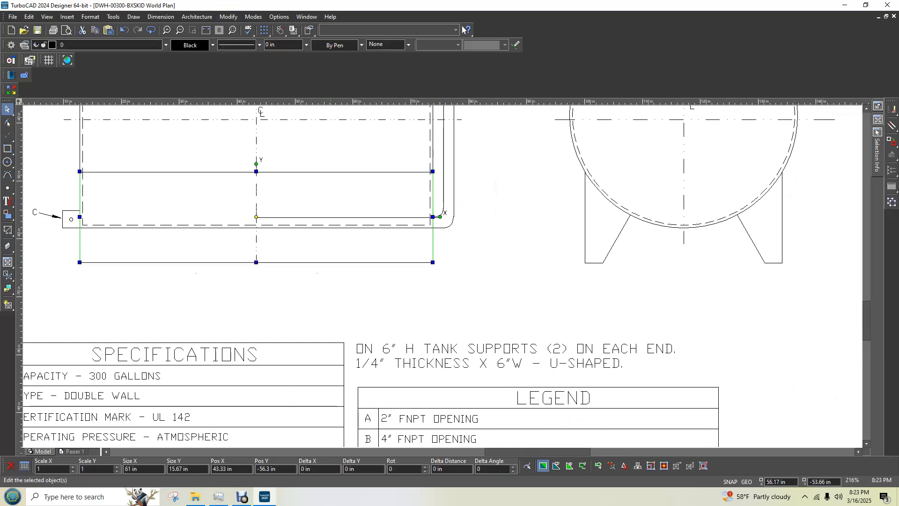
pyautogui.doubleClick(341, 172)
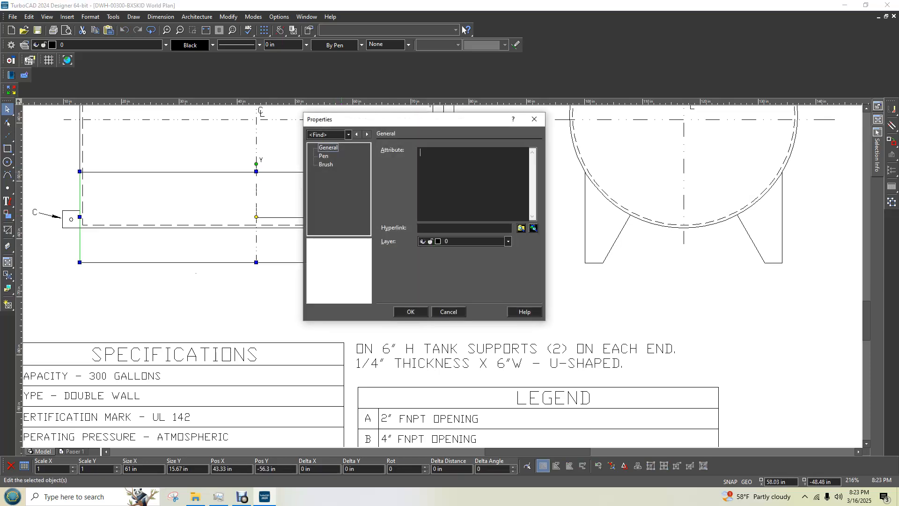
pyautogui.click(325, 164)
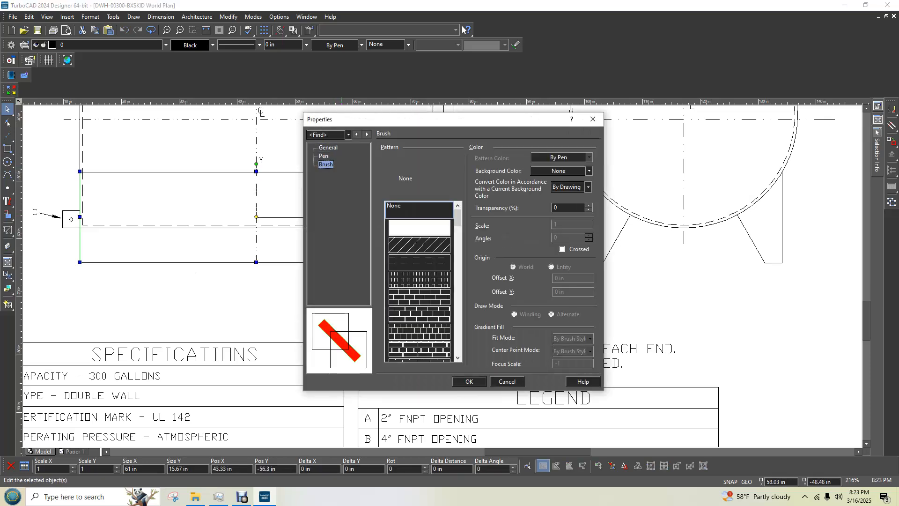
pyautogui.click(589, 171)
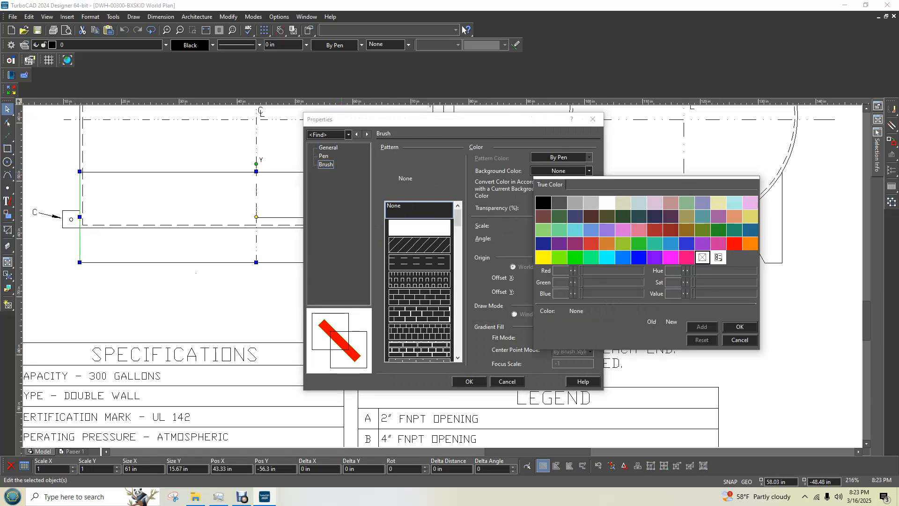
pyautogui.click(607, 202)
pyautogui.click(587, 186)
pyautogui.click(562, 212)
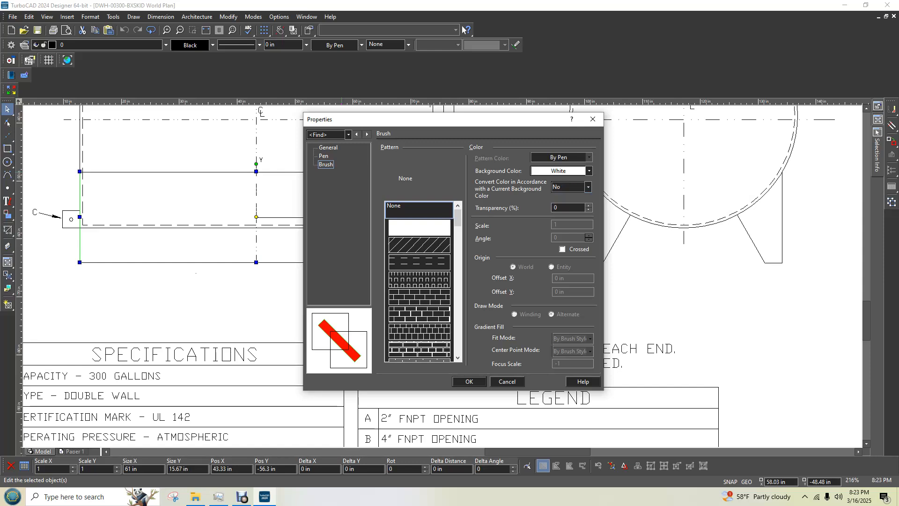
# - Give the support rectangle a Solid brush pattern with White pattern color and apply it
pyautogui.click(419, 227)
pyautogui.click(589, 158)
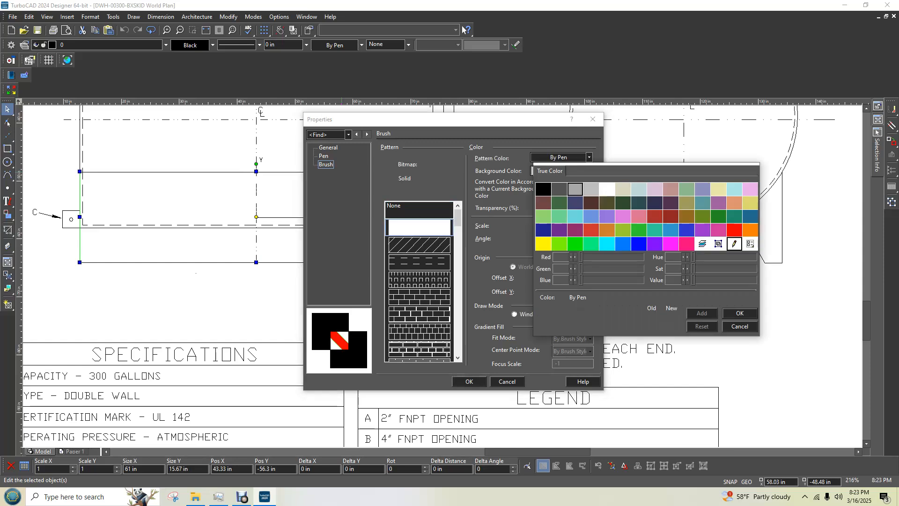
pyautogui.click(604, 189)
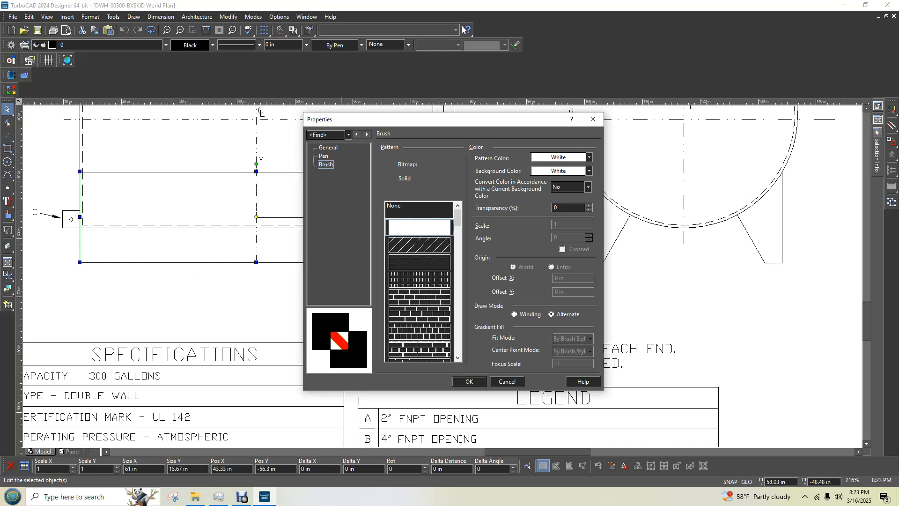
pyautogui.scroll(1, 481, 424)
pyautogui.press('Return')
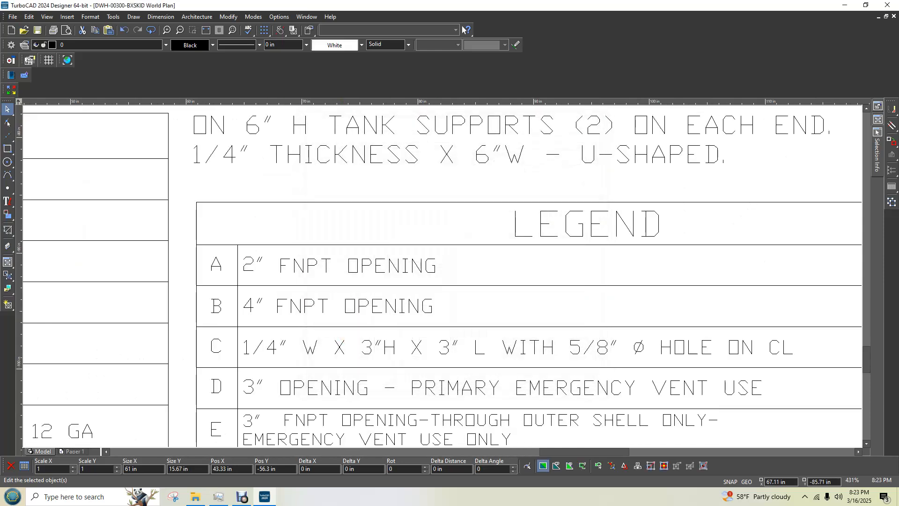
pyautogui.scroll(-2, 269, 182)
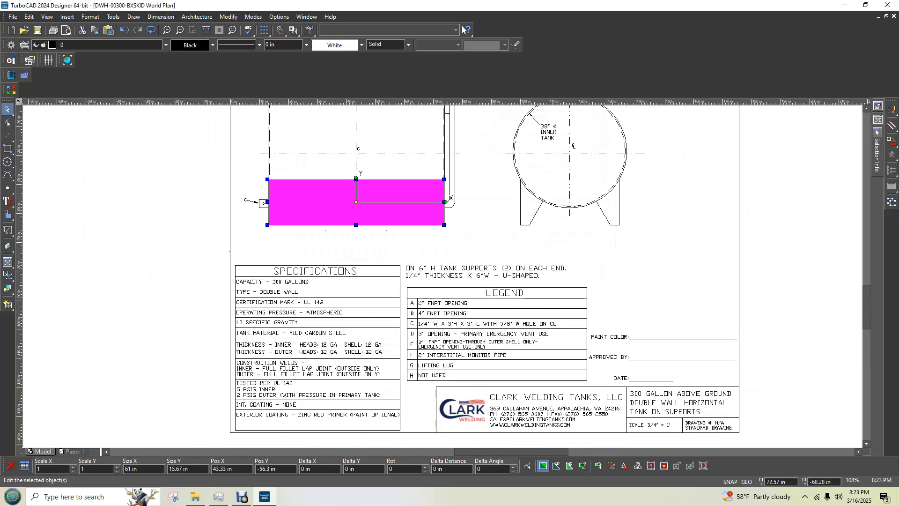
pyautogui.click(484, 247)
pyautogui.scroll(-1, 403, 313)
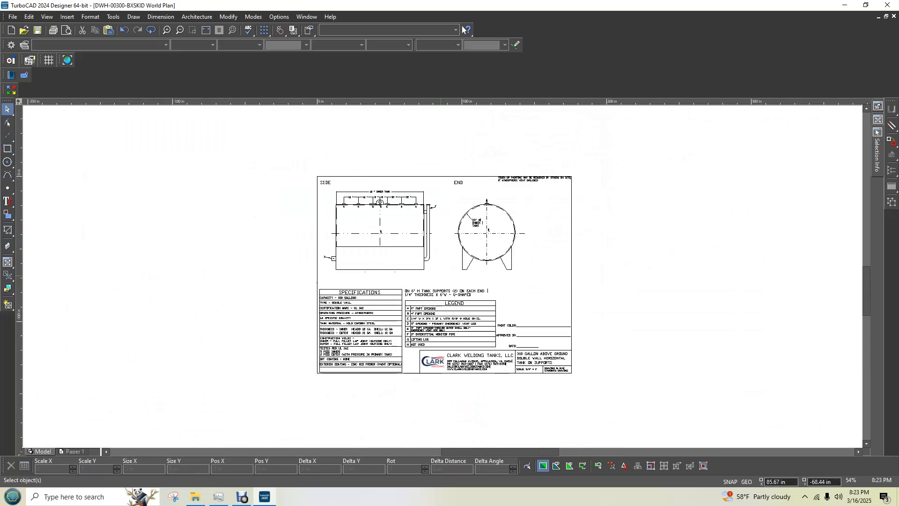
# - Examine the filled support rectangle in the SIDE view, its brush properties and the available fill patterns
pyautogui.scroll(1, 420, 242)
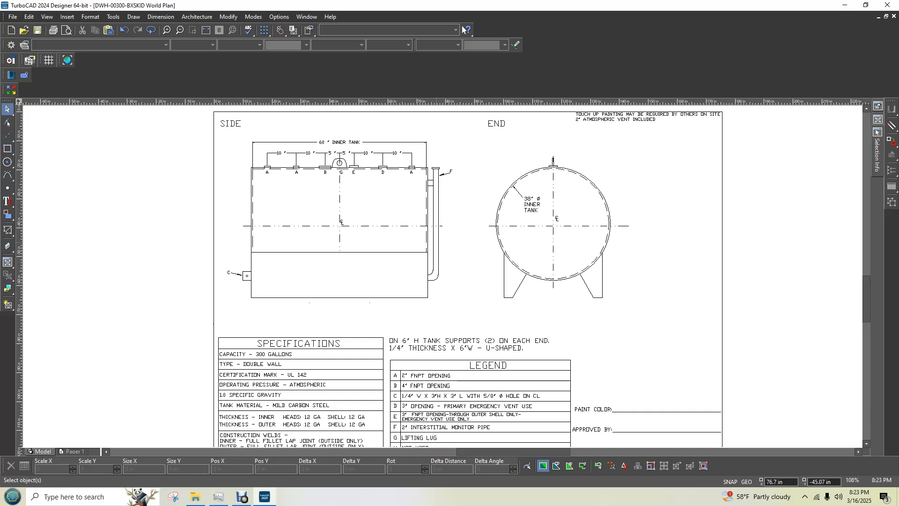
pyautogui.scroll(-1, 464, 259)
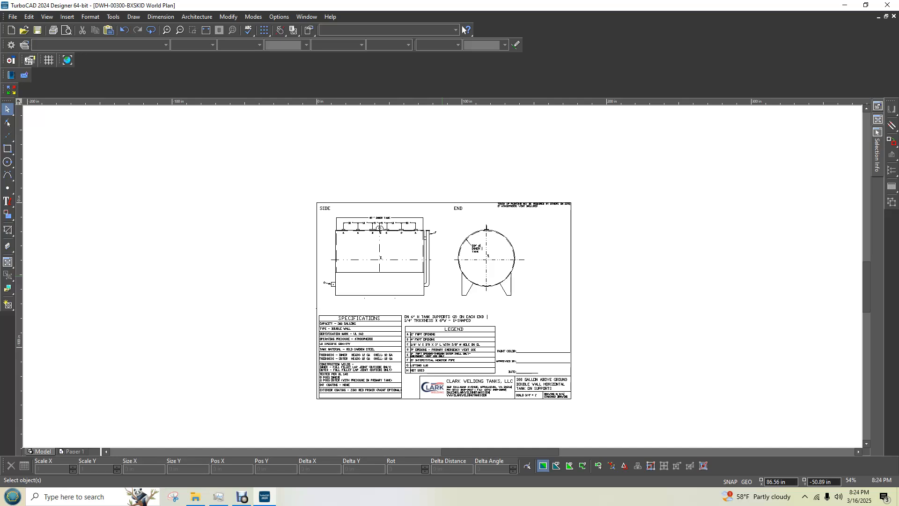
pyautogui.scroll(2, 433, 268)
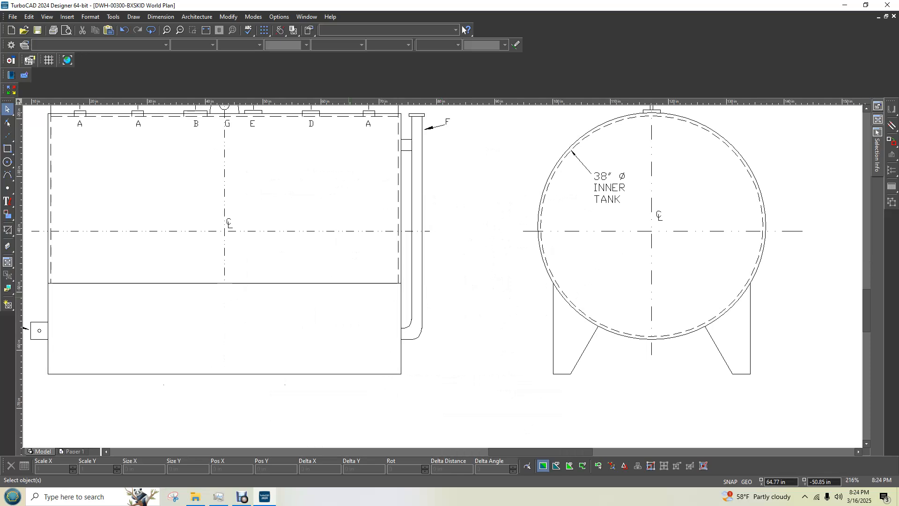
pyautogui.click(341, 287)
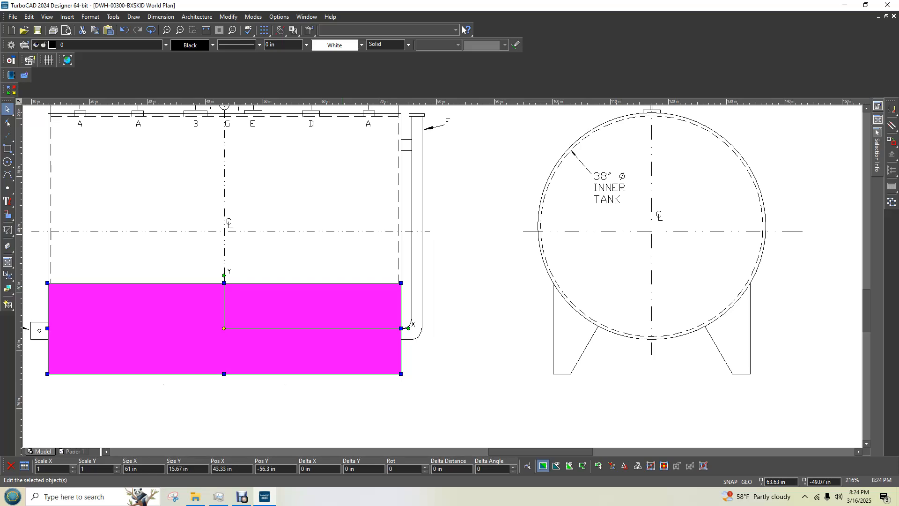
pyautogui.click(454, 308)
pyautogui.scroll(-2, 431, 244)
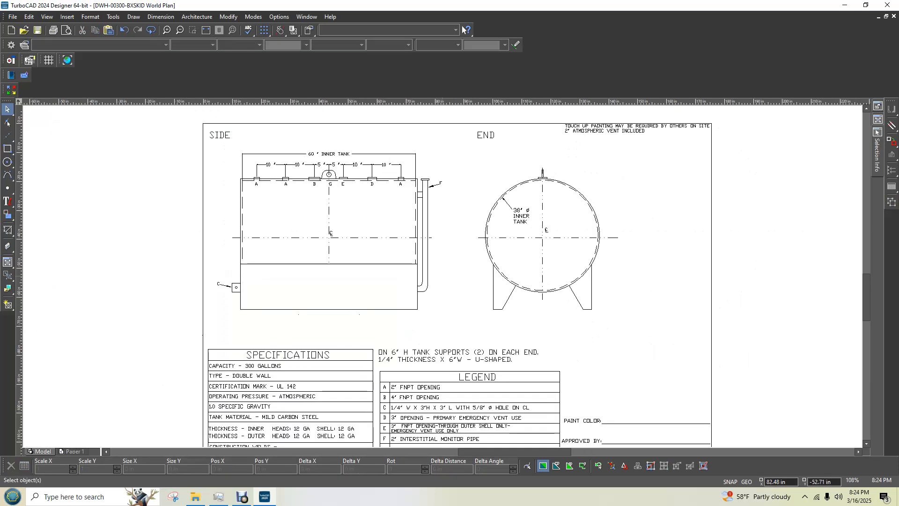
pyautogui.scroll(-2, 458, 280)
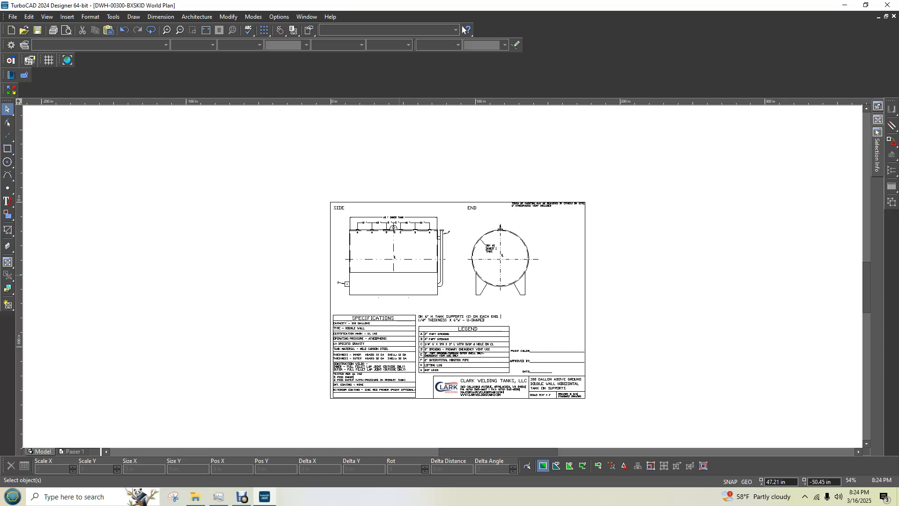
pyautogui.click(399, 275)
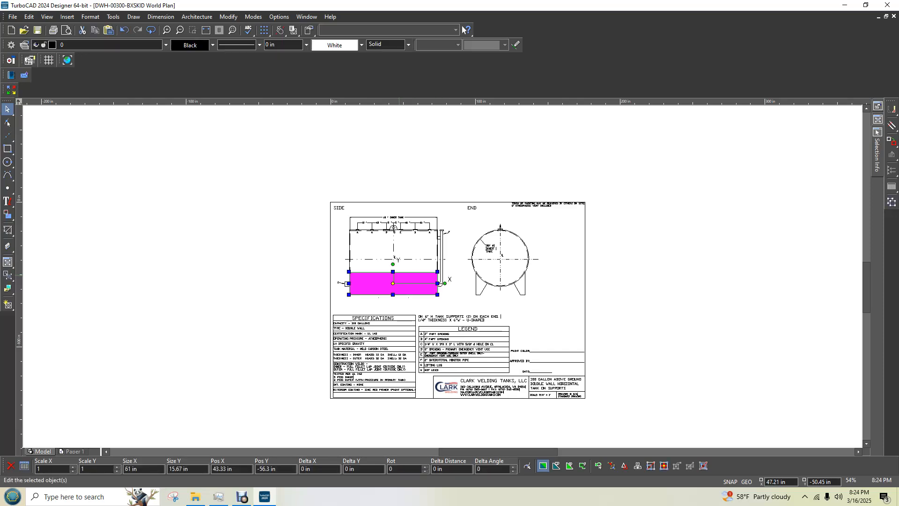
pyautogui.doubleClick(399, 275)
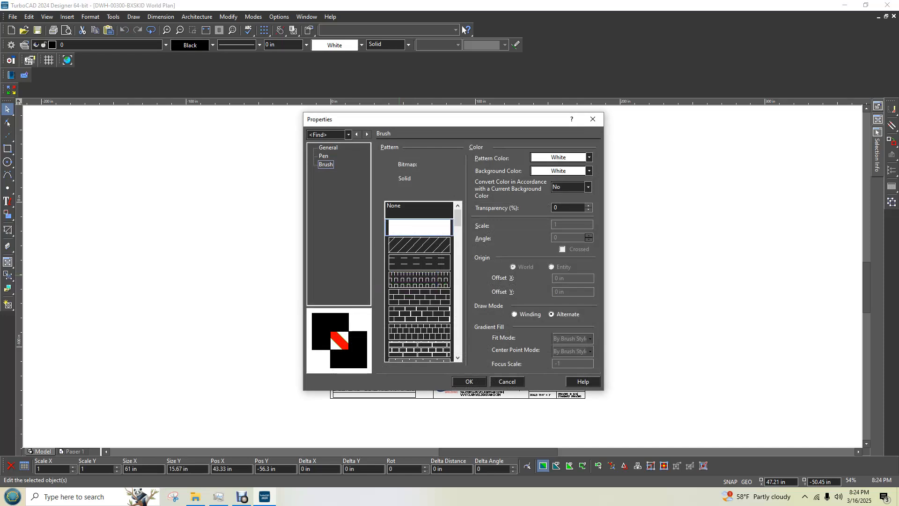
pyautogui.click(468, 381)
pyautogui.click(407, 44)
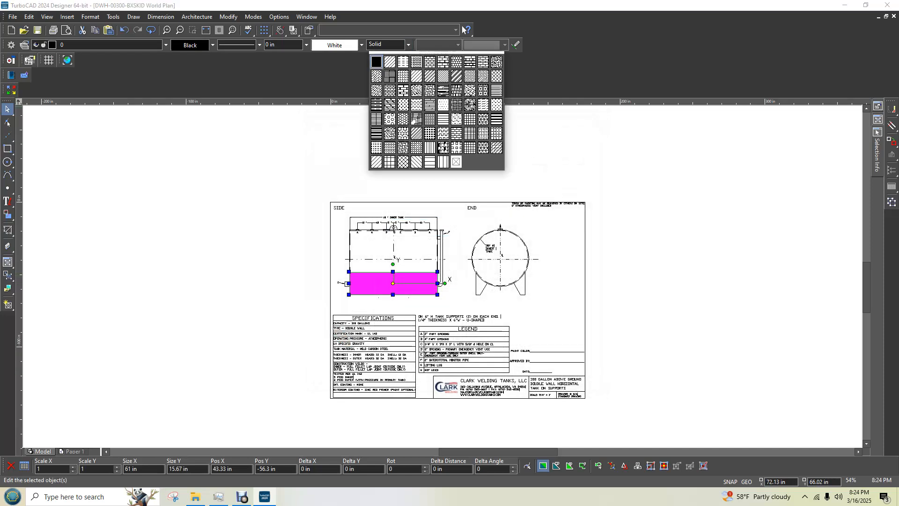
pyautogui.click(408, 44)
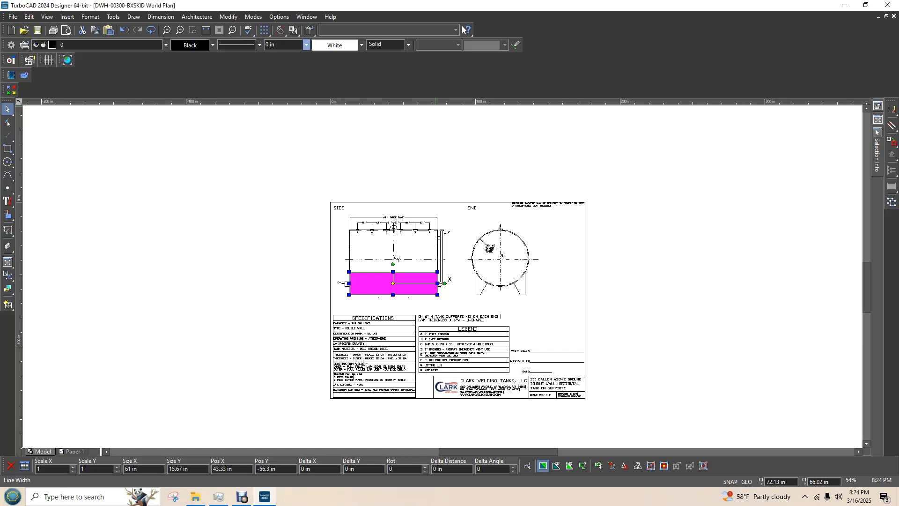
# - Set the support rectangle's brush transparency to 50% and apply it
pyautogui.scroll(3, 393, 204)
pyautogui.moveTo(319, 312); pyautogui.dragTo(458, 312, button='middle')
pyautogui.scroll(-3, 471, 271)
pyautogui.doubleClick(466, 343)
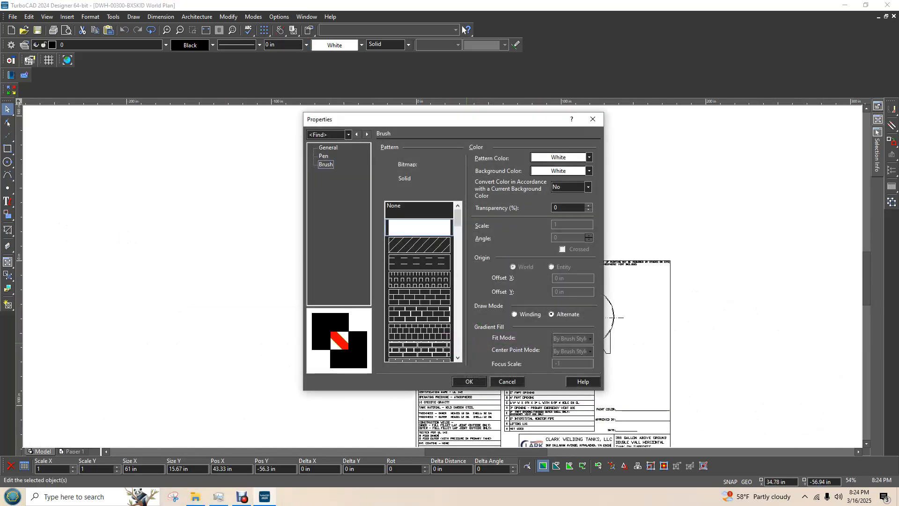
pyautogui.click(588, 205)
pyautogui.click(588, 205)
pyautogui.click(588, 205)
pyautogui.click(588, 205)
pyautogui.click(588, 205)
pyautogui.click(588, 205)
pyautogui.click(588, 205)
pyautogui.click(588, 205)
pyautogui.click(587, 205)
pyautogui.write('50')
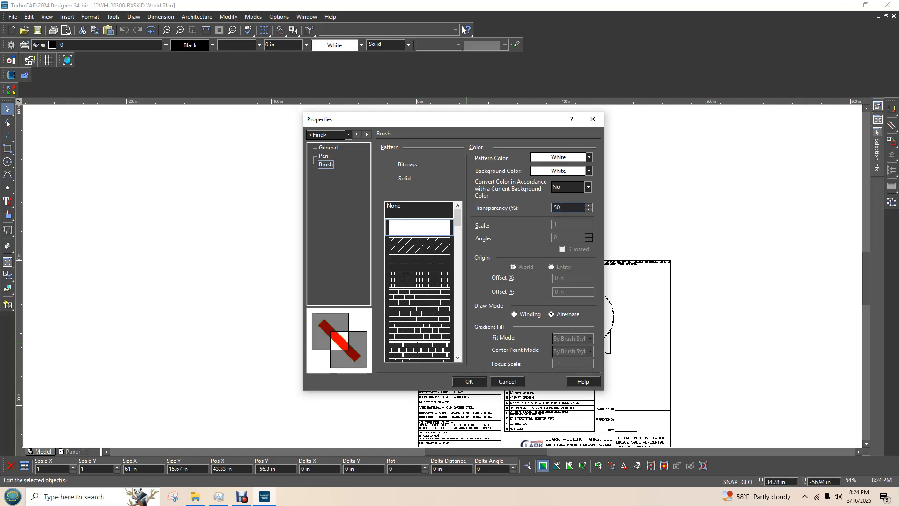
pyautogui.press('Return')
pyautogui.press('Escape')
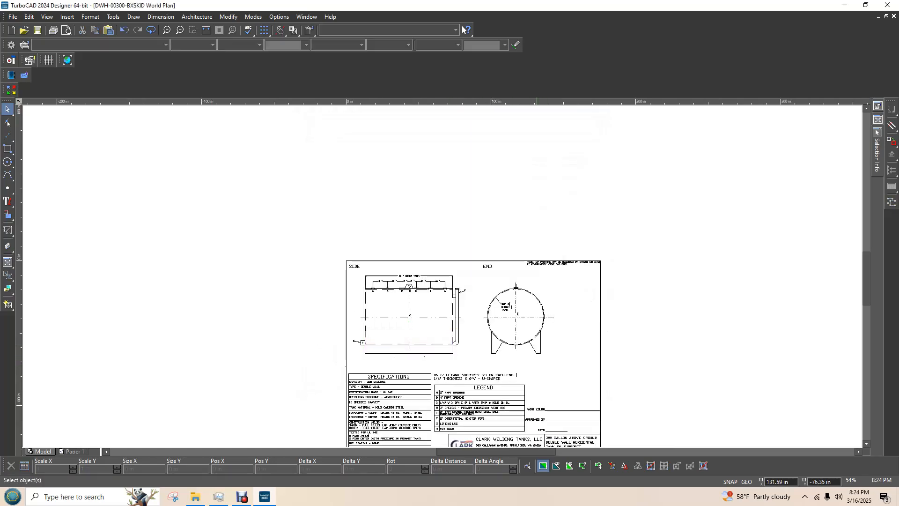
# - Apply a different brush transparency to the support rectangle in the SIDE view
pyautogui.scroll(-2, 361, 258)
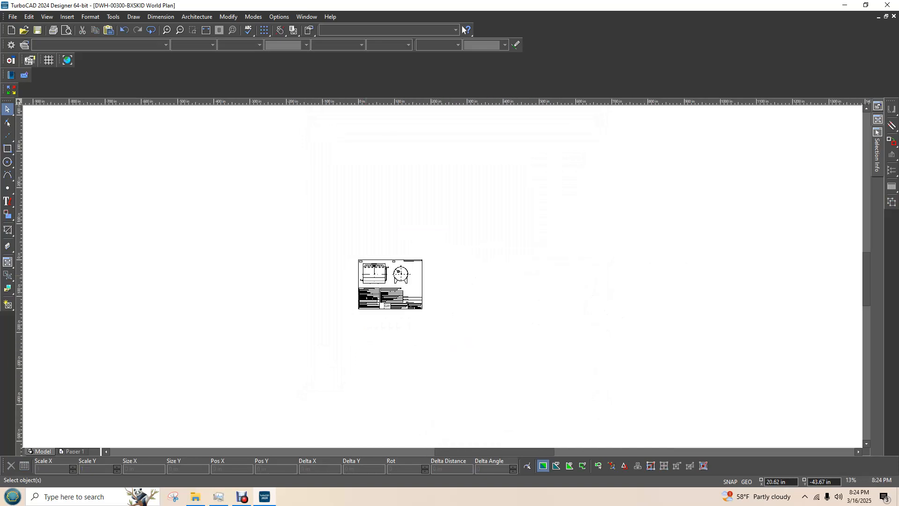
pyautogui.scroll(2, 337, 273)
pyautogui.scroll(2, 443, 274)
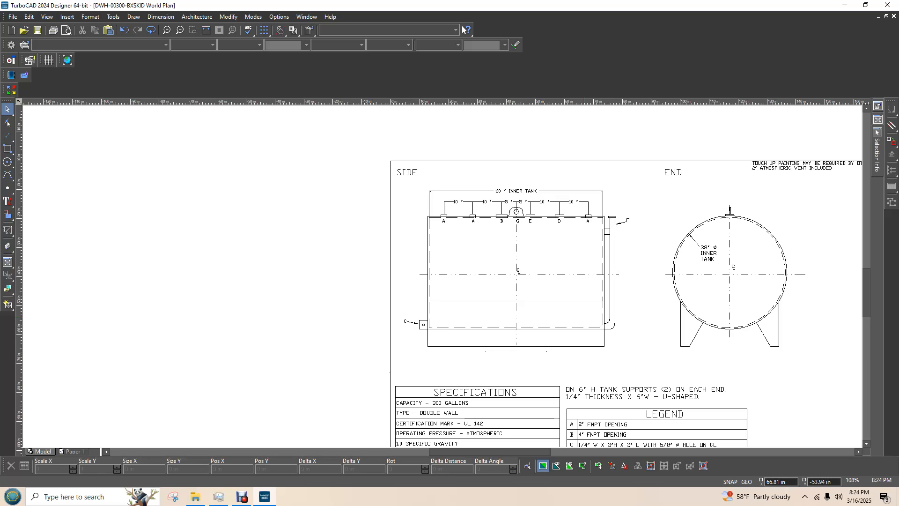
pyautogui.click(587, 313)
pyautogui.doubleClick(584, 315)
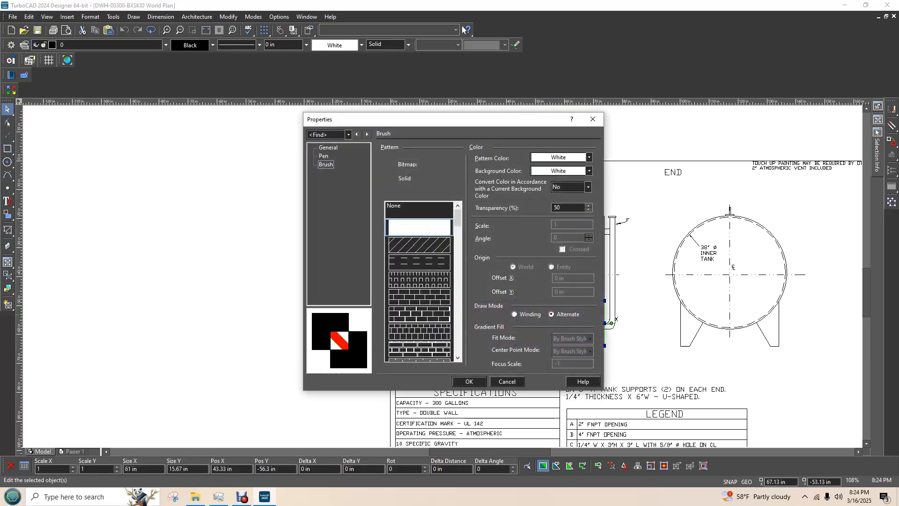
pyautogui.write('4')
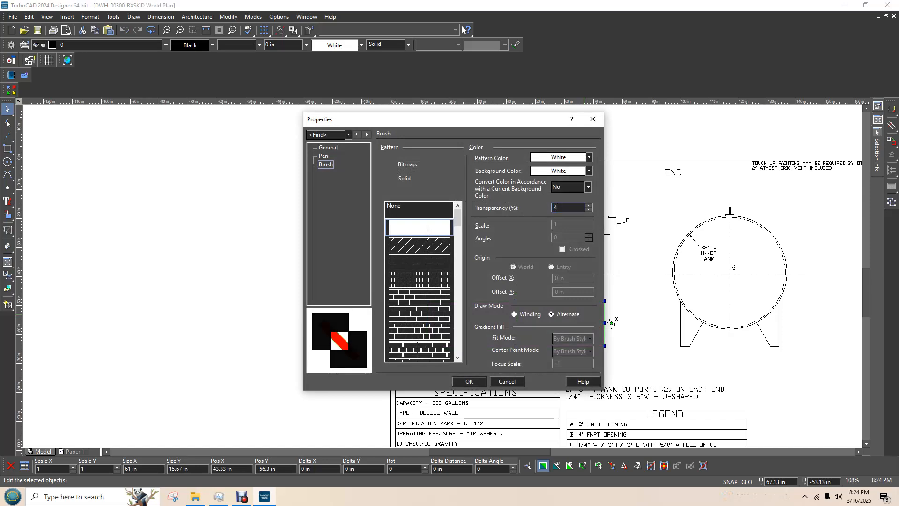
pyautogui.press('BackSpace')
pyautogui.press('Return')
pyautogui.press('Return')
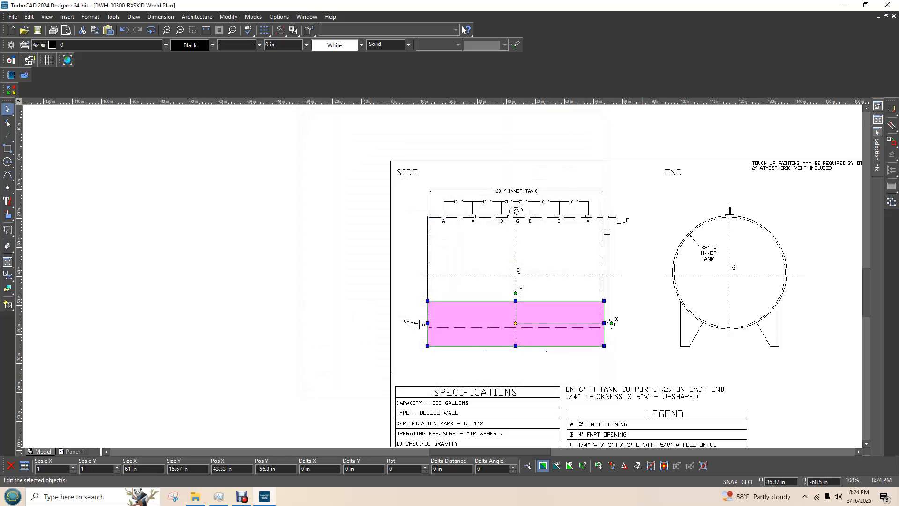
pyautogui.press('Escape')
# - Set the support rectangle's brush transparency to 40% and apply it
pyautogui.doubleClick(541, 321)
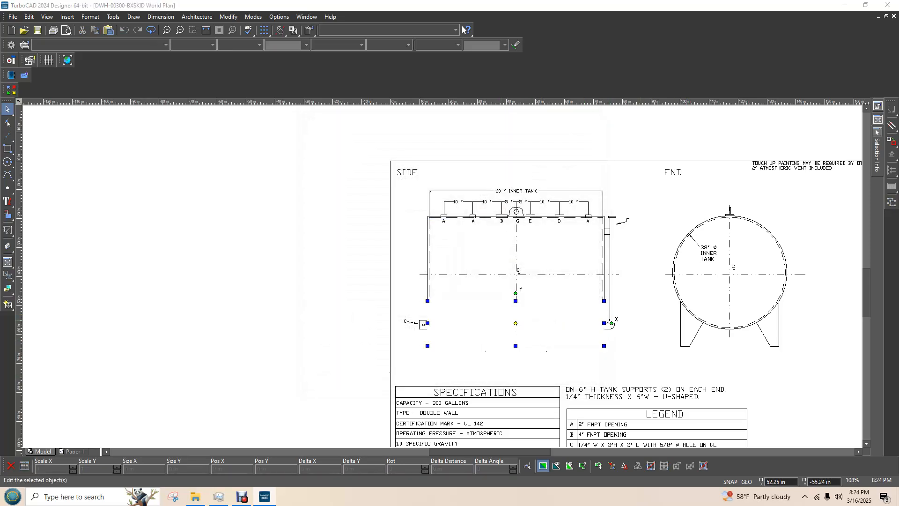
pyautogui.doubleClick(557, 206)
pyautogui.write('40')
pyautogui.press('Return')
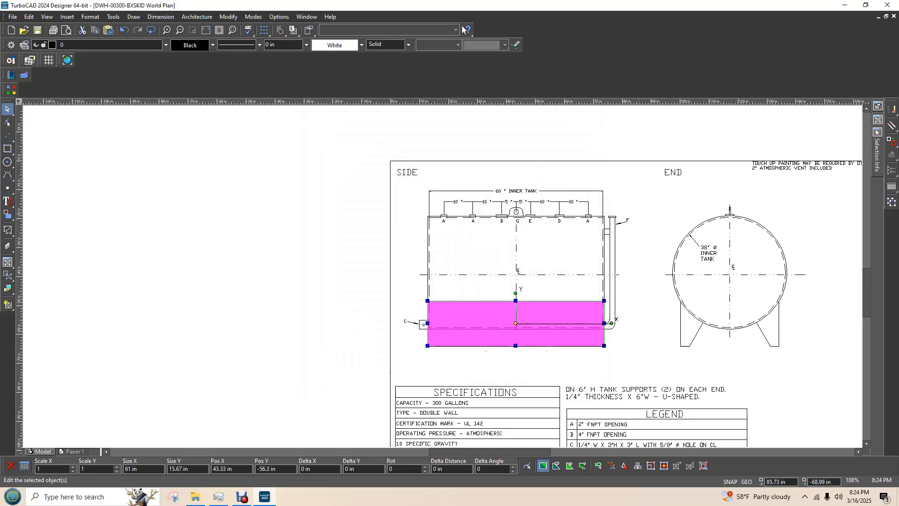
pyautogui.press('Escape')
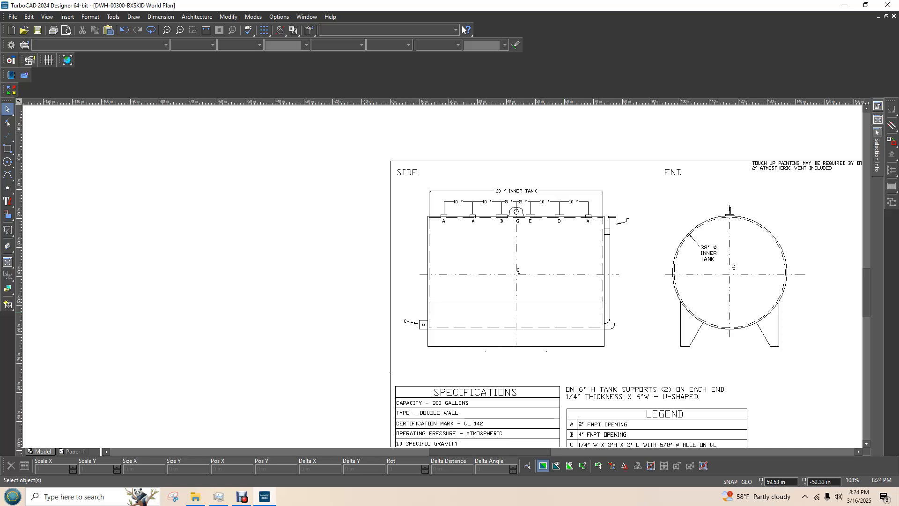
# - Set the support rectangle's brush transparency to 30% and apply it
pyautogui.doubleClick(562, 312)
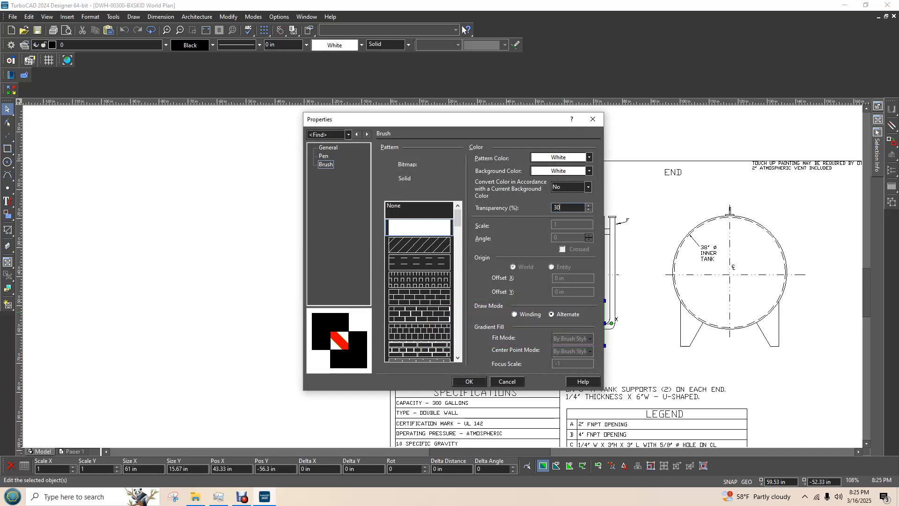
pyautogui.press('Return')
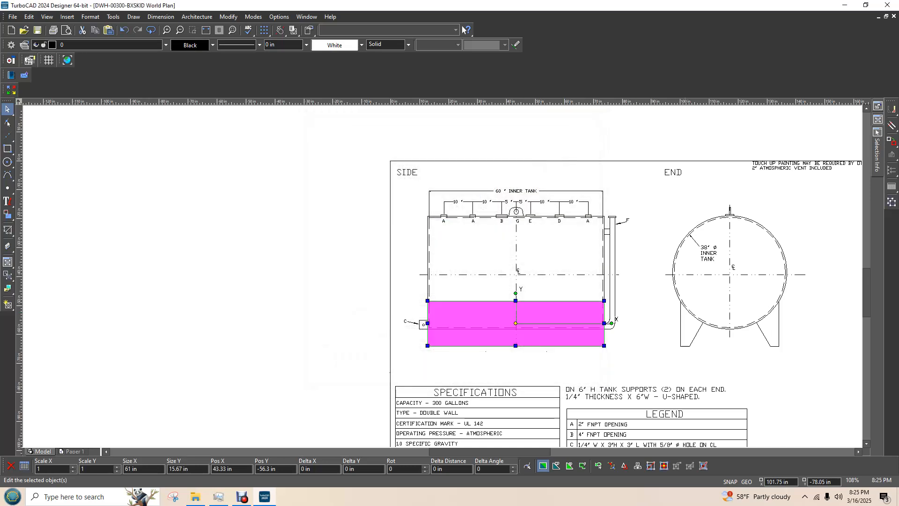
pyautogui.press('Escape')
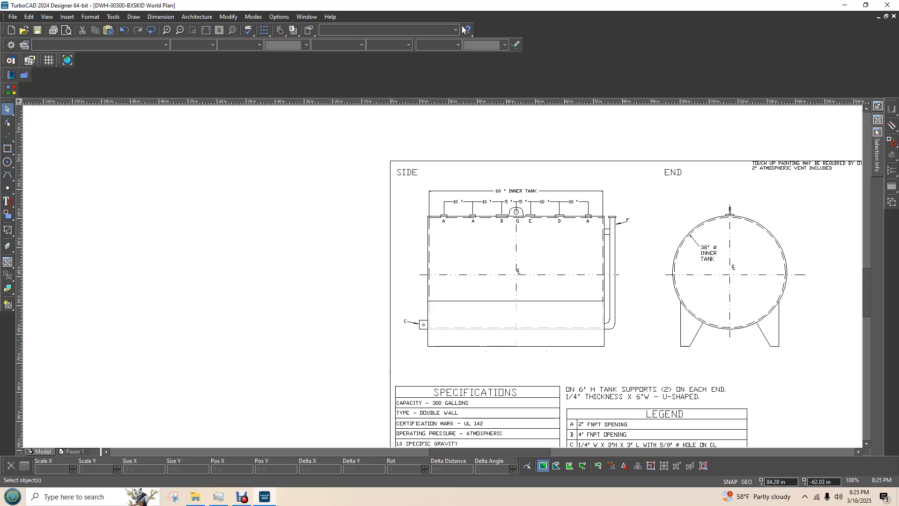
pyautogui.scroll(-2, 634, 341)
pyautogui.scroll(2, 432, 267)
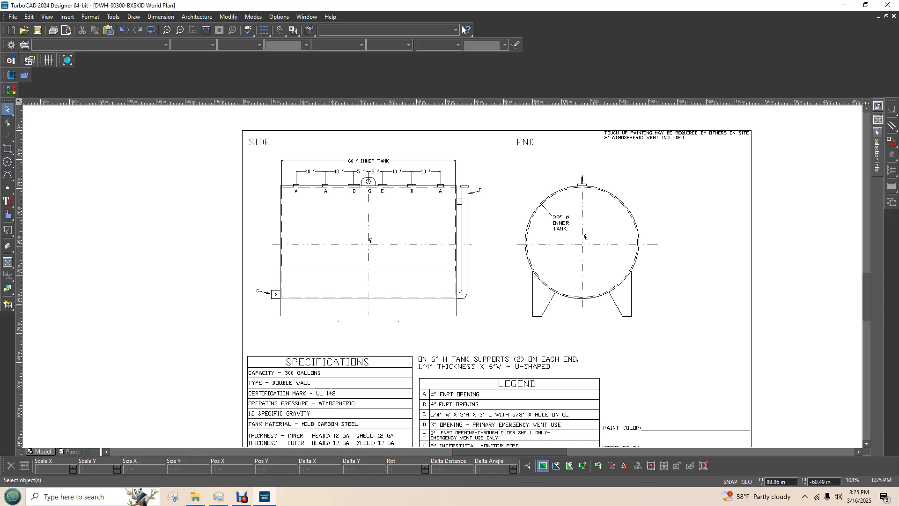
# - Change the last line of the title block's drawing title from "ON SUPPORTS" to "ON TUBULAR SKIDS"
pyautogui.scroll(-2, 384, 244)
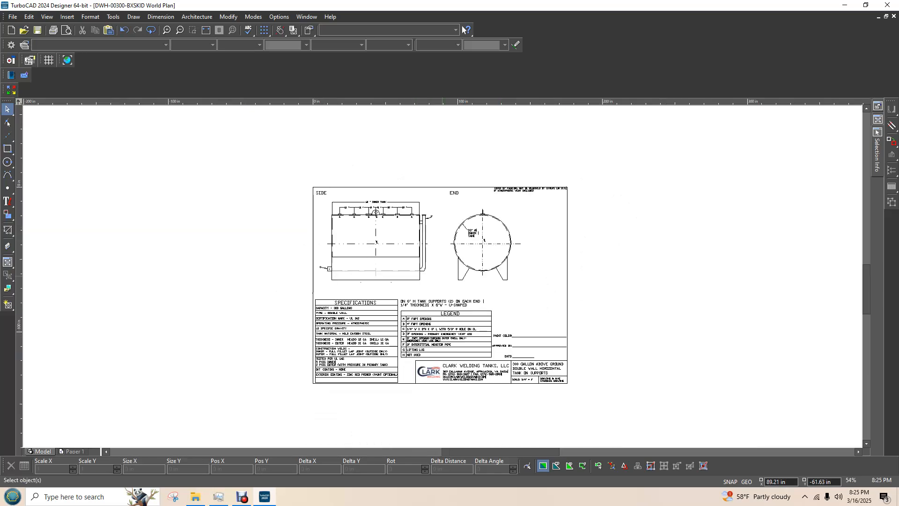
pyautogui.scroll(2, 536, 389)
pyautogui.click(564, 314)
pyautogui.moveTo(563, 314); pyautogui.dragTo(494, 314, button='middle')
pyautogui.doubleClick(494, 317)
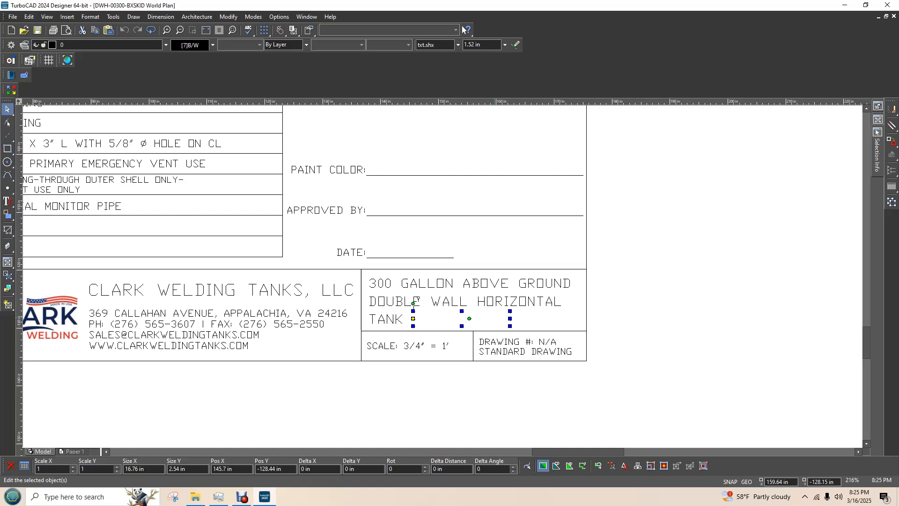
pyautogui.click(431, 152)
pyautogui.moveTo(430, 152); pyautogui.dragTo(463, 152)
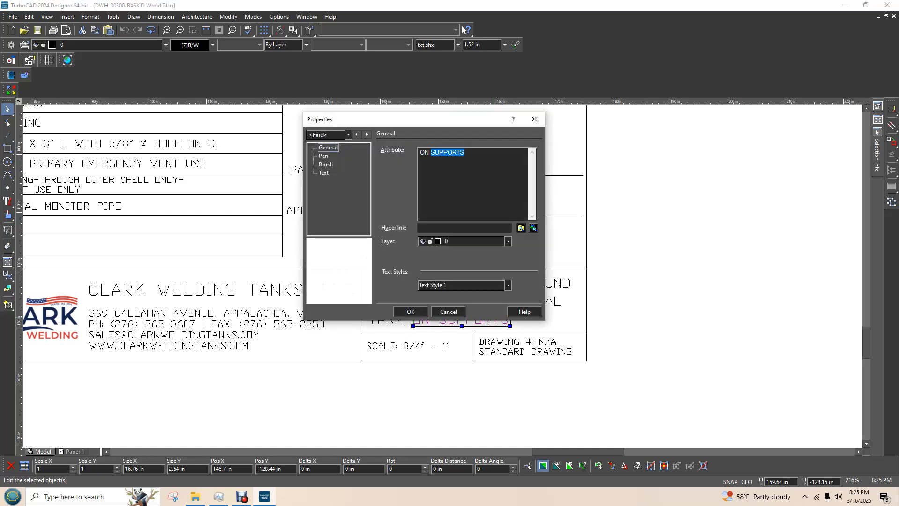
pyautogui.write('TU')
pyautogui.press('BackSpace')
pyautogui.press('BackSpace')
pyautogui.click(410, 311)
pyautogui.click(490, 163)
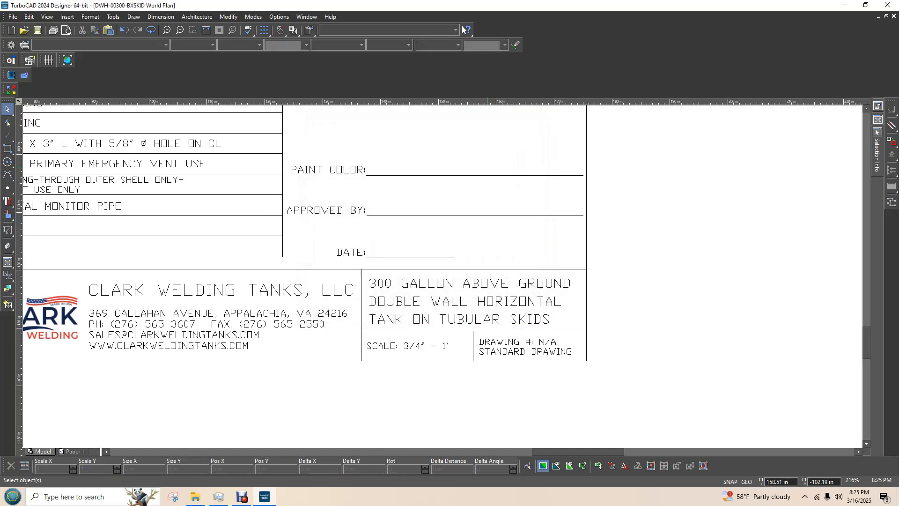
# - Draw a 34 in horizontal line between the outer bottom corners of the two supports in the END view
pyautogui.scroll(-1, 490, 163)
pyautogui.scroll(2, 315, 164)
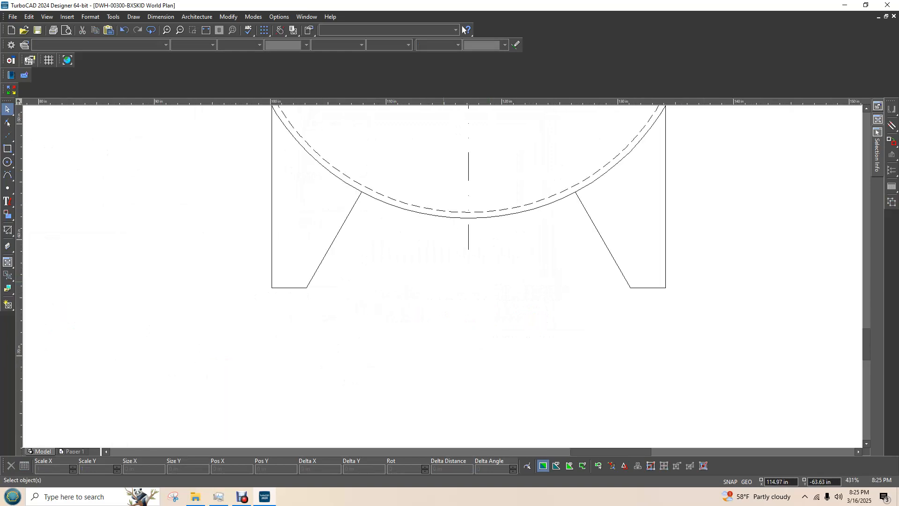
pyautogui.press('Right')
pyautogui.click(134, 16)
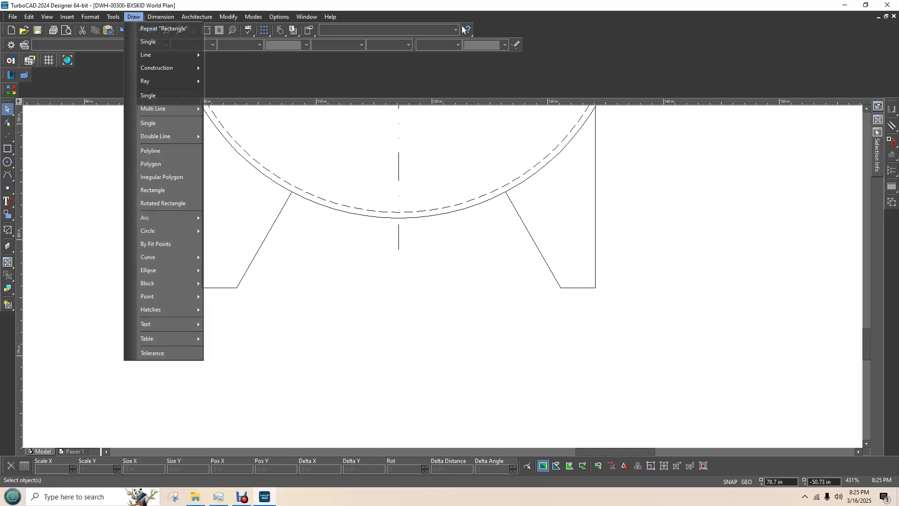
pyautogui.click(151, 42)
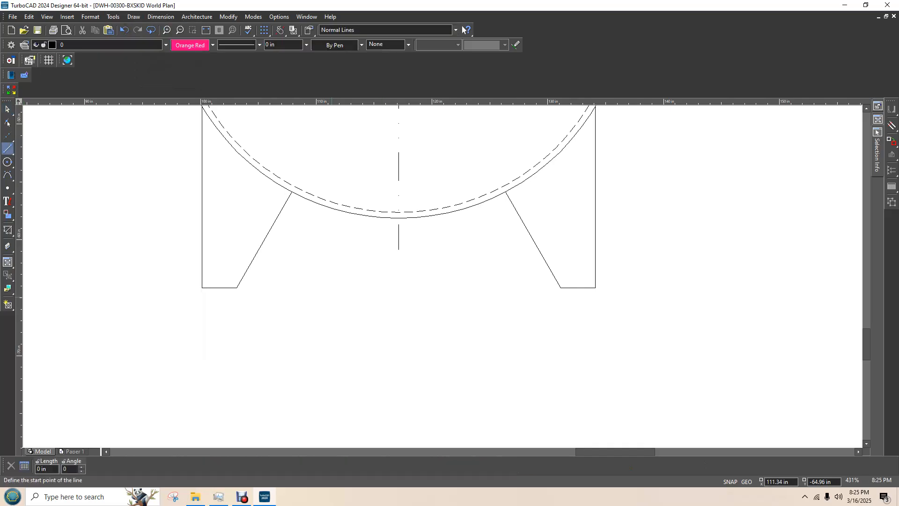
pyautogui.press('Right')
pyautogui.press('Right')
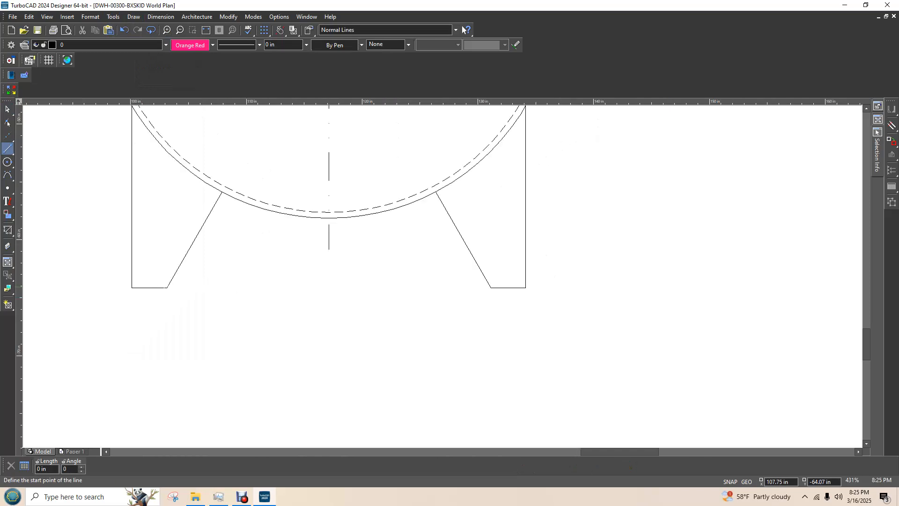
pyautogui.click(62, 287)
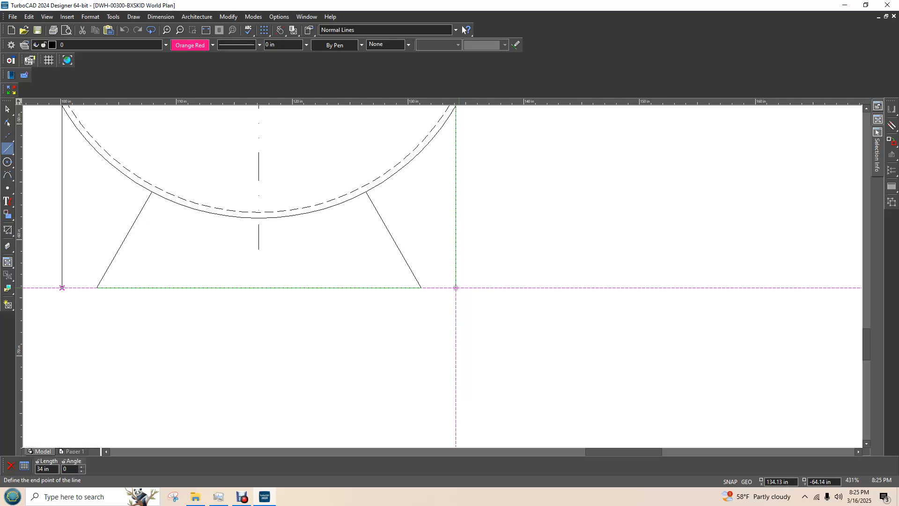
pyautogui.click(456, 287)
# - Give the 34 in line under the END view's supports the blank line pattern
pyautogui.press('Right')
pyautogui.press('Right')
pyautogui.click(7, 109)
pyautogui.click(140, 288)
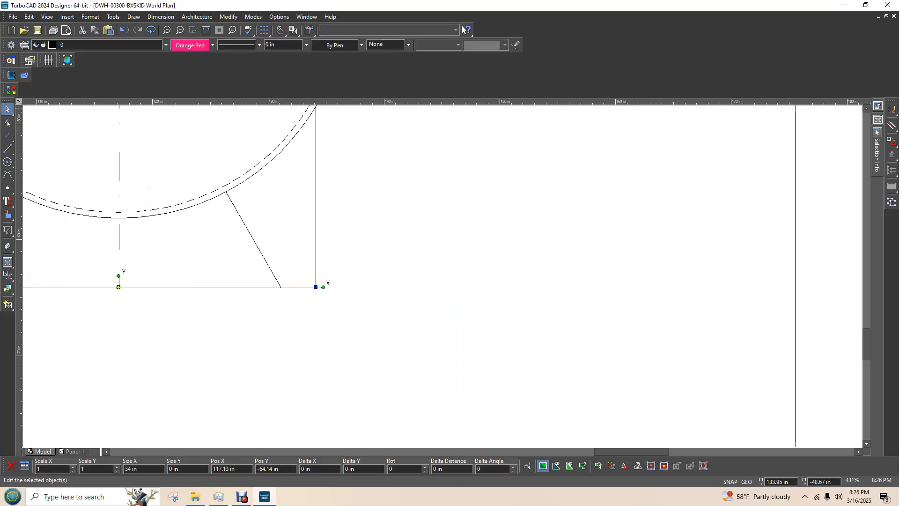
pyautogui.click(260, 45)
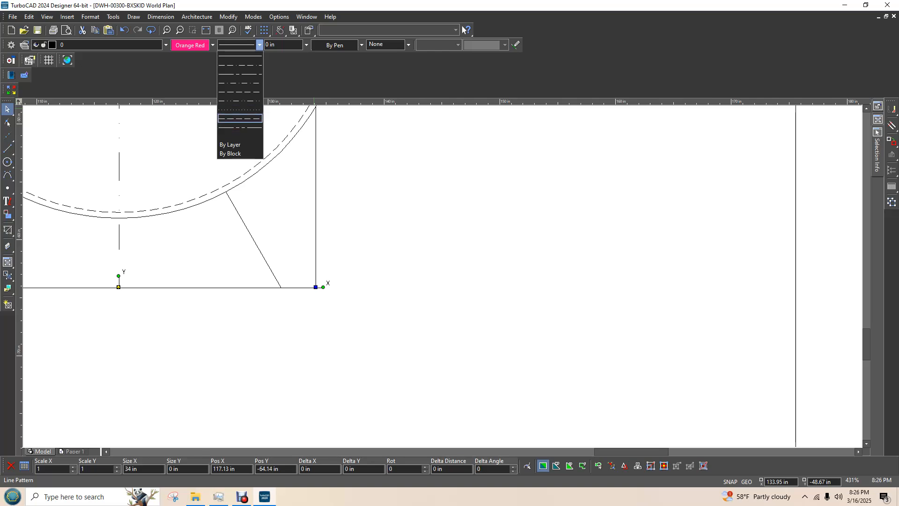
pyautogui.click(240, 136)
pyautogui.press('Escape')
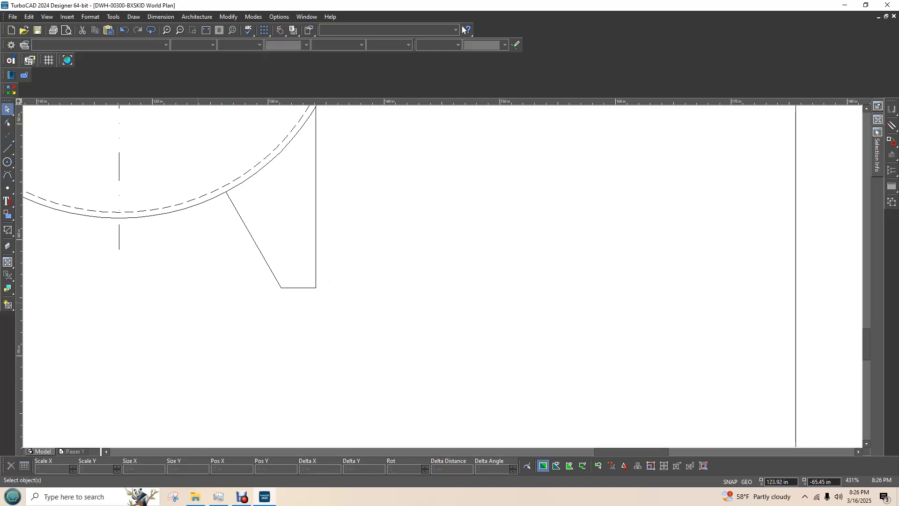
# - Draw a 28 in horizontal line between the inner bottom corners of the two END view supports
pyautogui.scroll(-1, 197, 303)
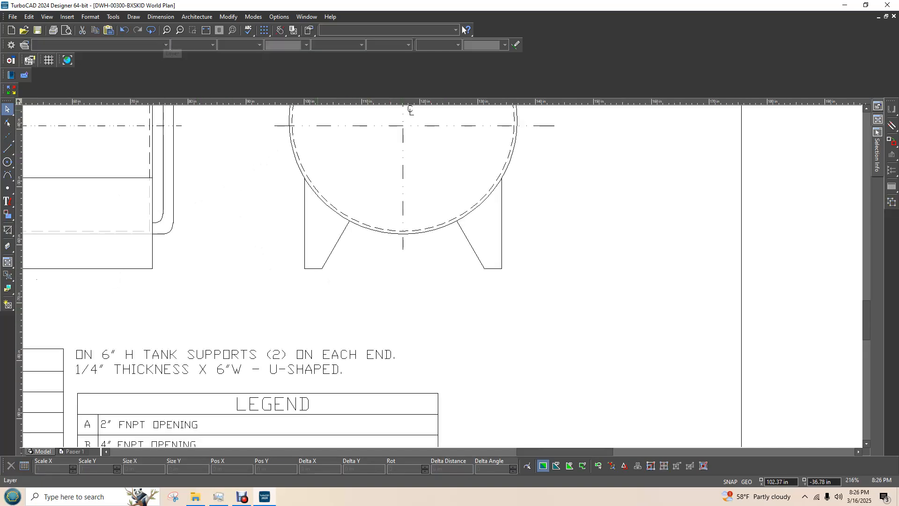
pyautogui.click(8, 148)
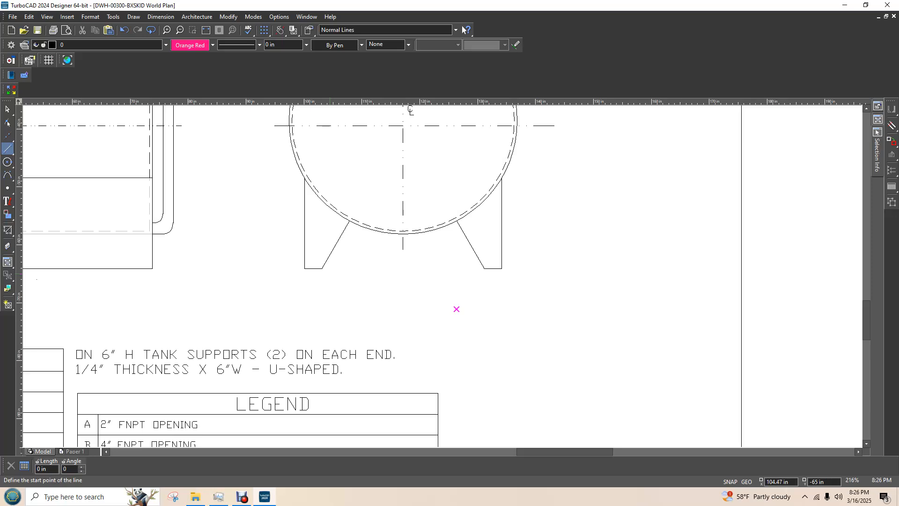
pyautogui.click(322, 268)
pyautogui.click(484, 268)
pyautogui.press('Escape')
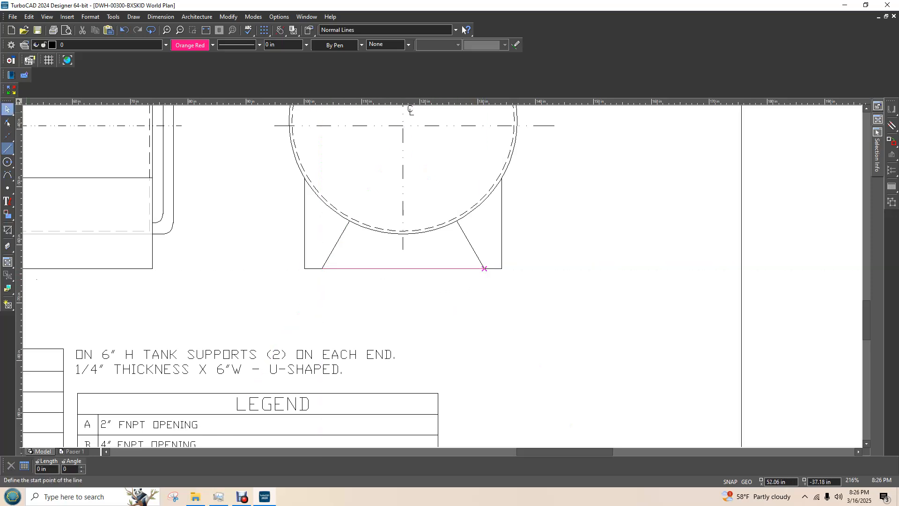
# - Give the 28 in line between the END view's support feet the blank line pattern
pyautogui.click(438, 269)
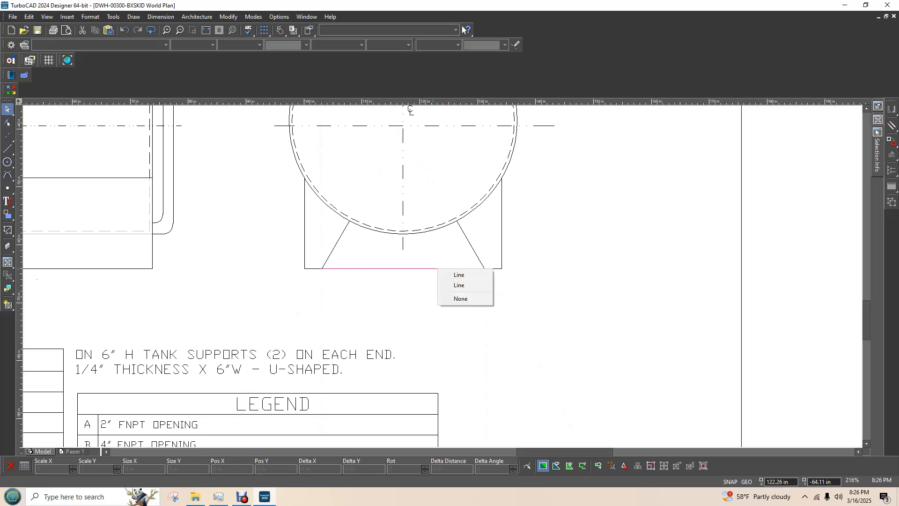
pyautogui.click(459, 285)
pyautogui.click(213, 45)
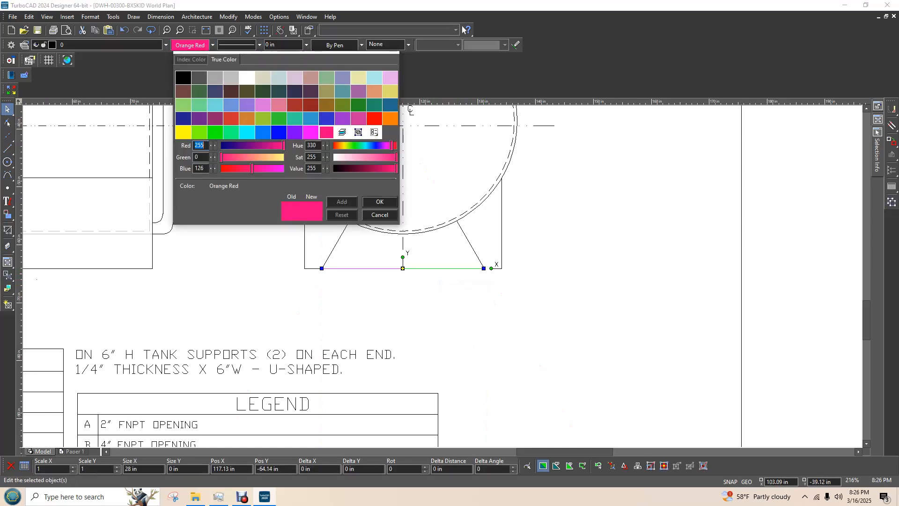
pyautogui.click(213, 45)
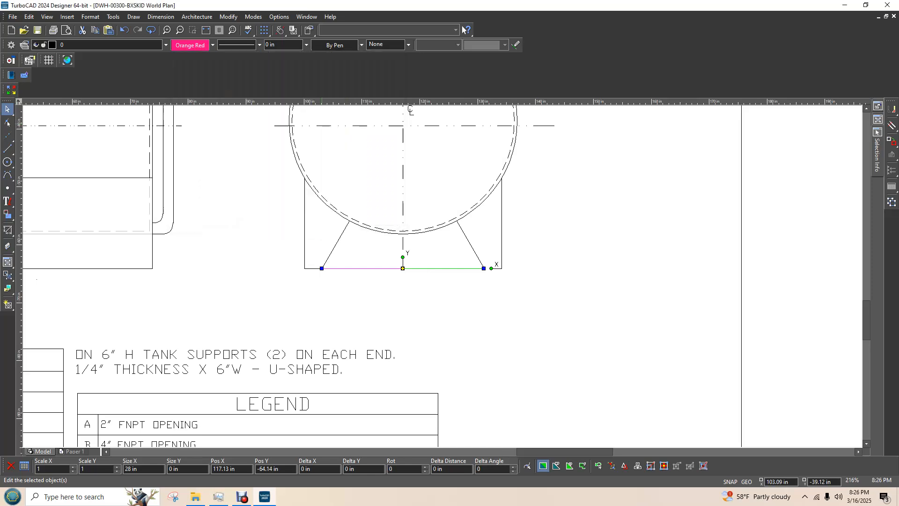
pyautogui.click(259, 45)
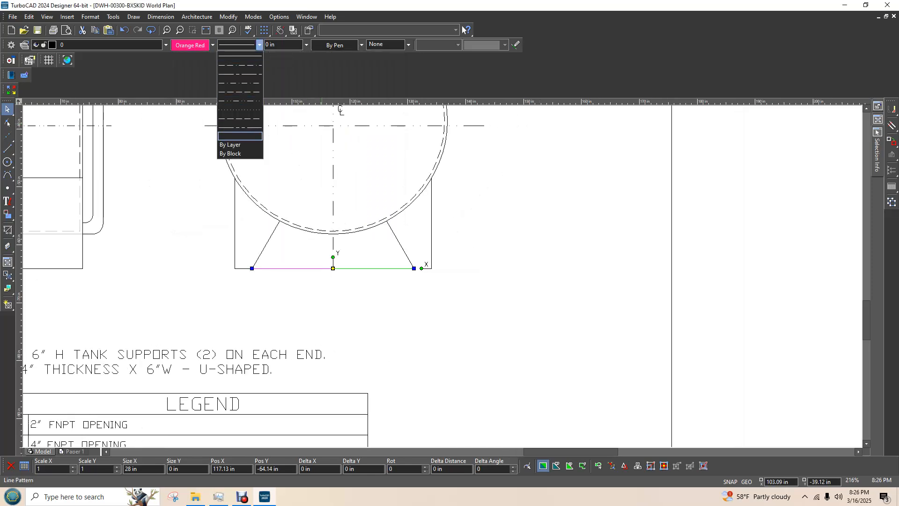
pyautogui.click(240, 136)
pyautogui.click(208, 259)
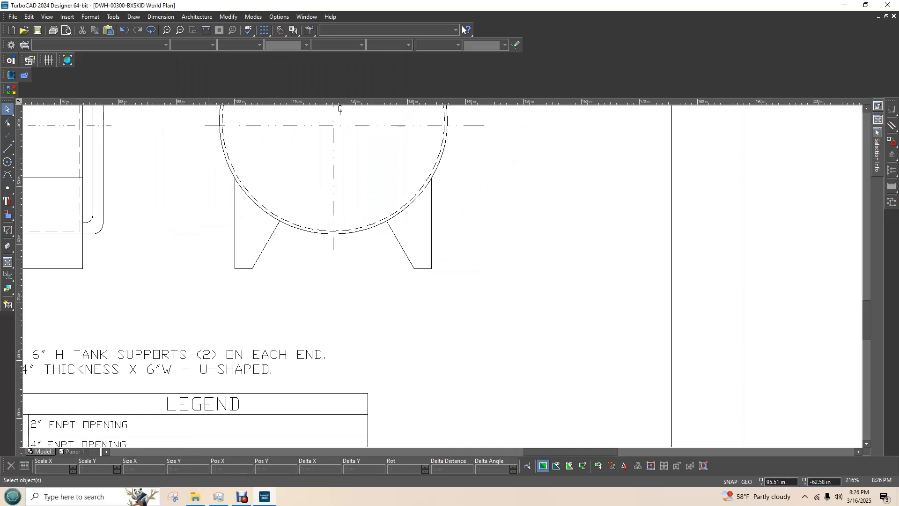
pyautogui.scroll(-2, 578, 312)
pyautogui.scroll(1, 513, 323)
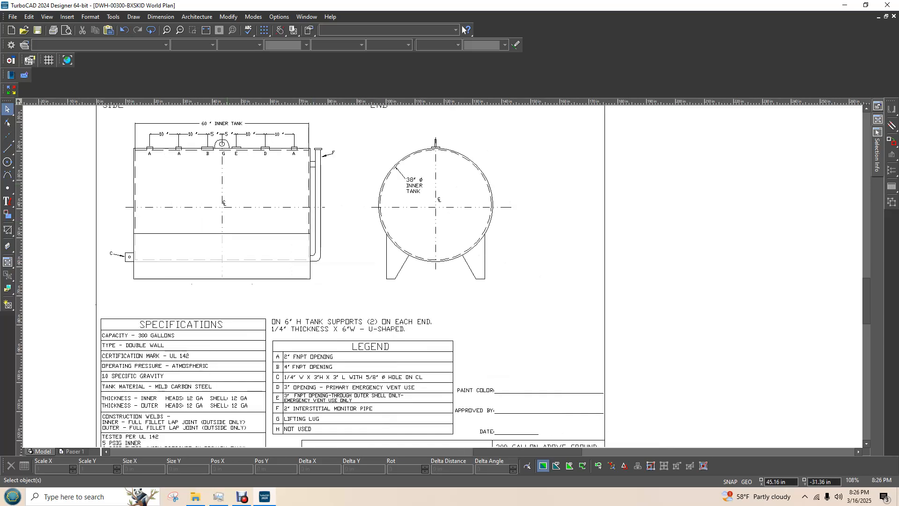
pyautogui.click(160, 16)
pyautogui.click(160, 41)
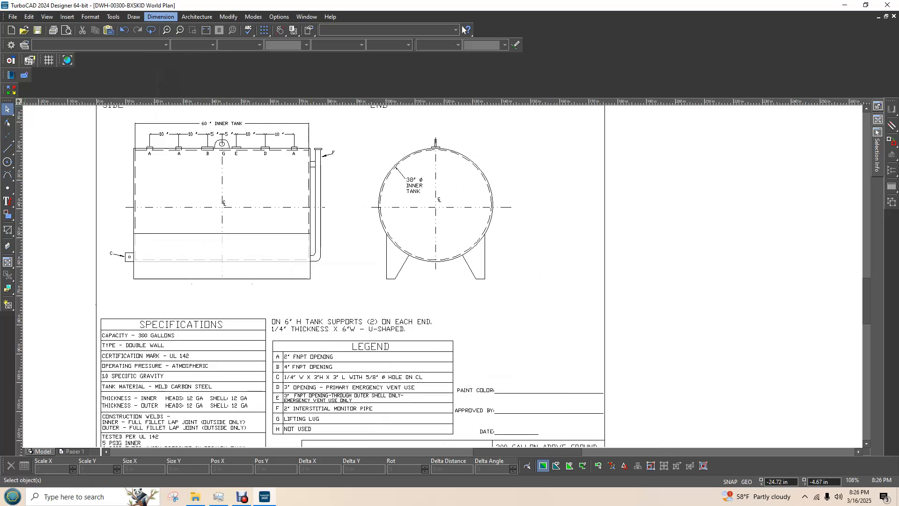
pyautogui.scroll(1, 468, 283)
pyautogui.click(402, 273)
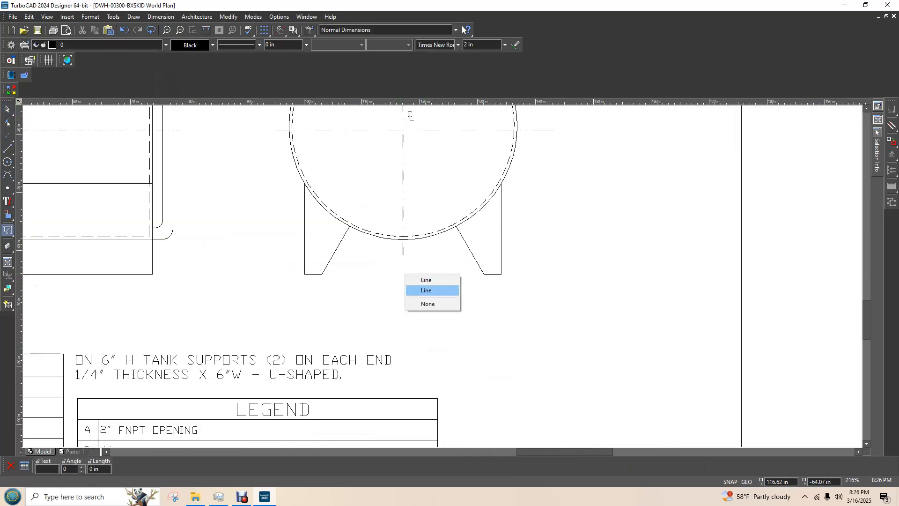
pyautogui.click(426, 290)
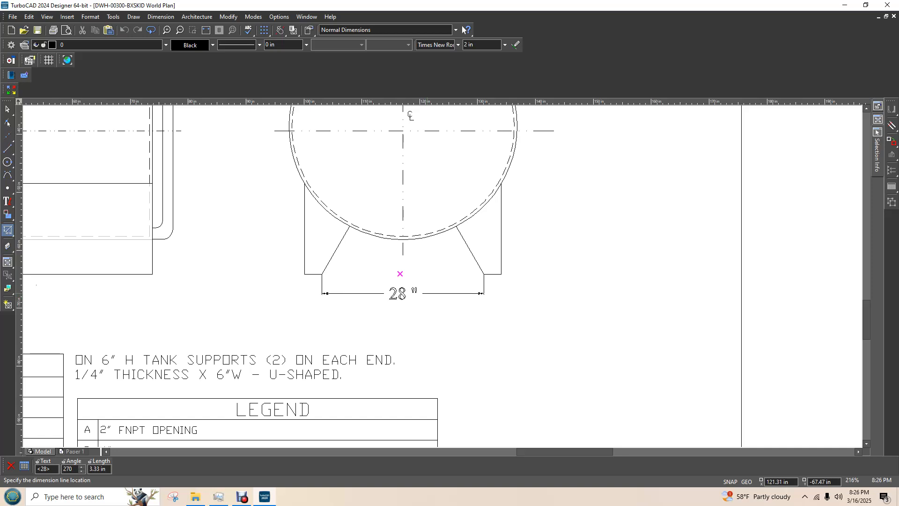
pyautogui.press('Escape')
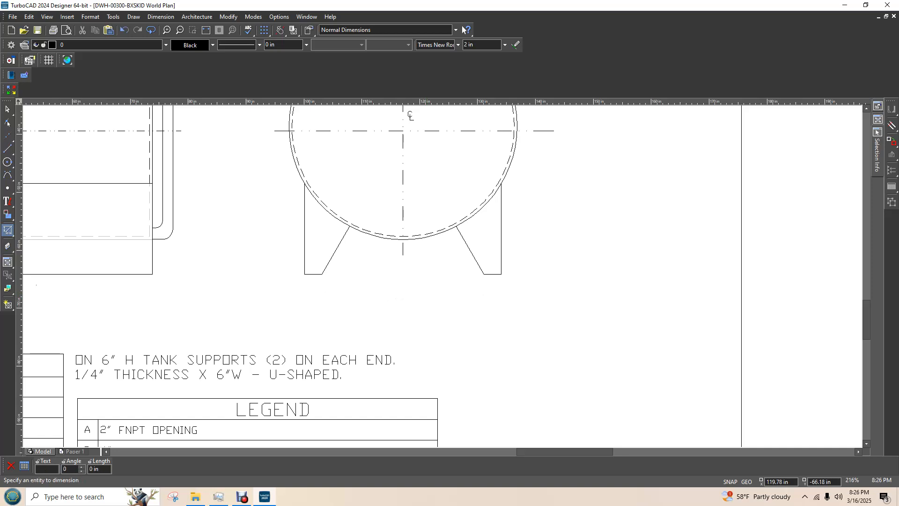
pyautogui.scroll(-1, 467, 267)
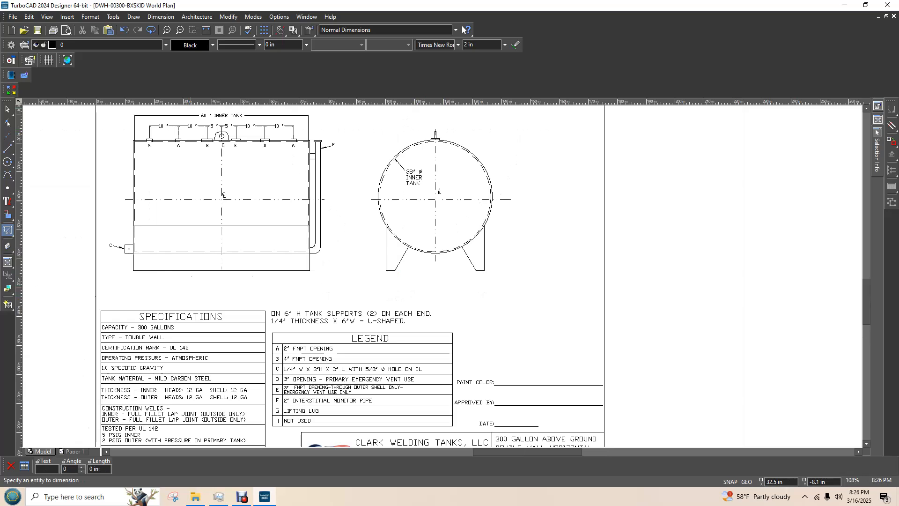
pyautogui.press('Escape')
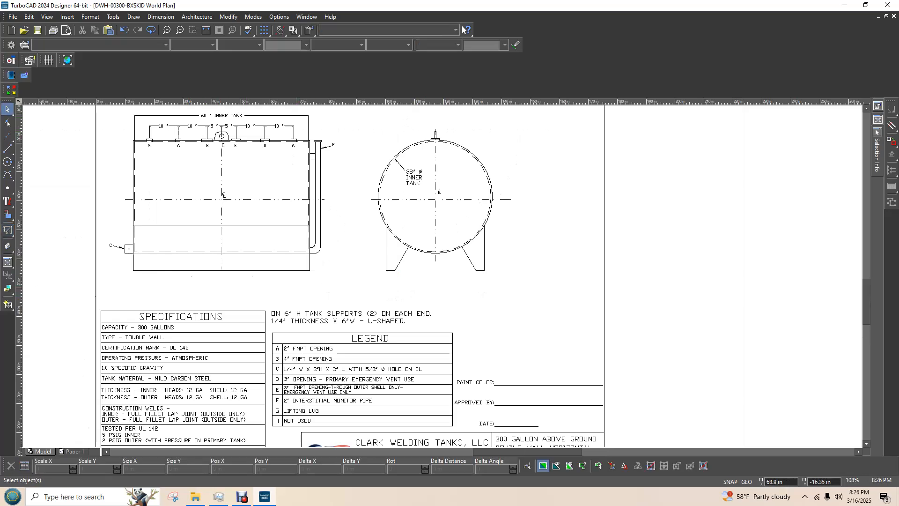
# - Dimension the blank line between the END view supports' inner bottom corners, placing the dimension line 4.3 in below it
pyautogui.click(294, 132)
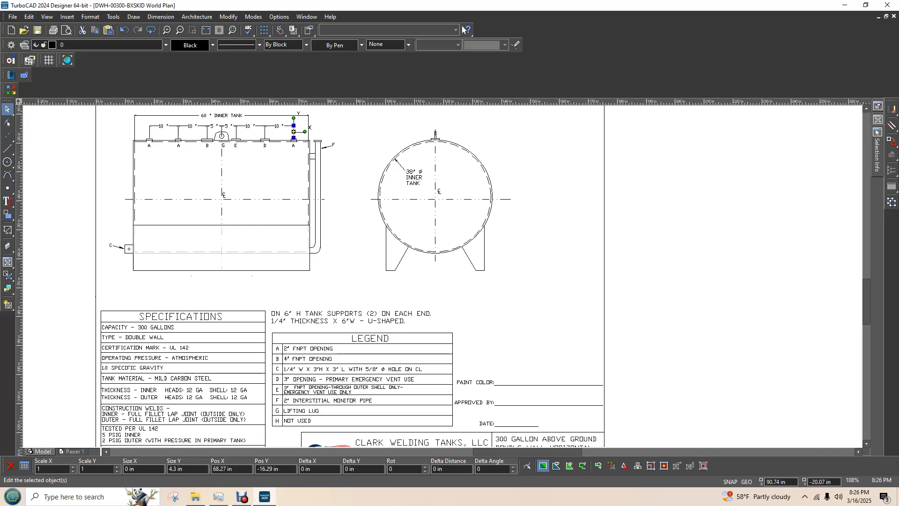
pyautogui.press('Escape')
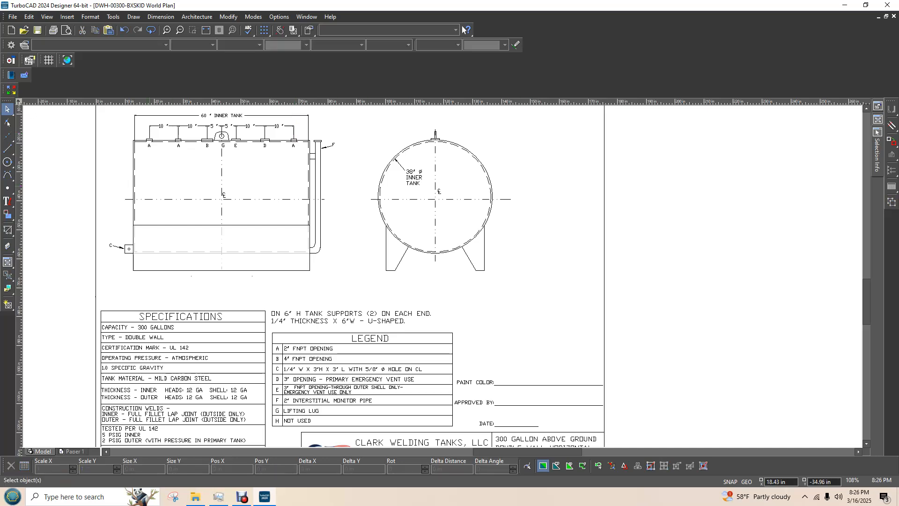
pyautogui.click(160, 16)
pyautogui.click(160, 42)
pyautogui.rightClick(463, 272)
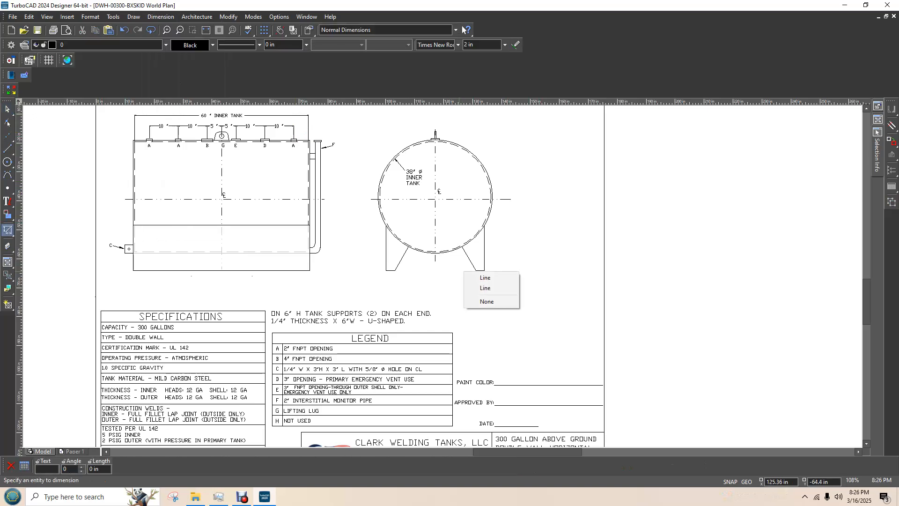
pyautogui.click(472, 287)
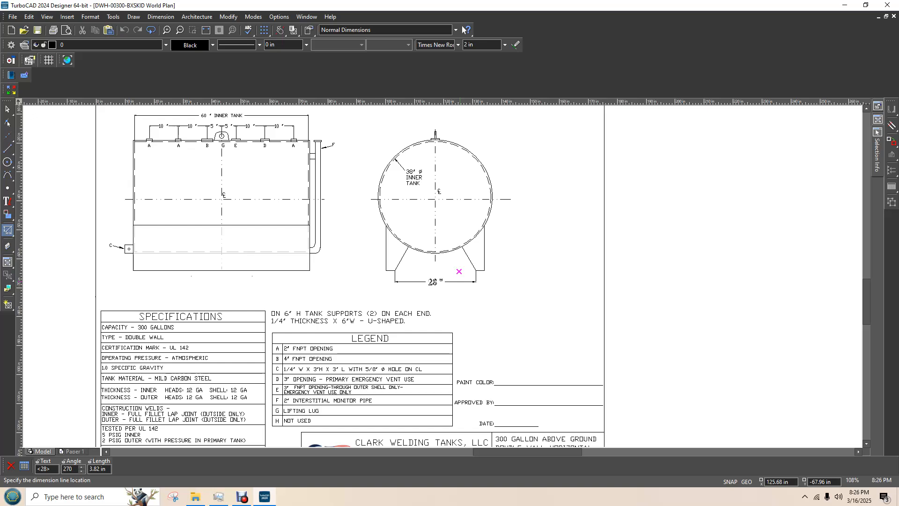
pyautogui.press('Tab')
pyautogui.press('Tab')
pyautogui.write('4.3')
pyautogui.press('Return')
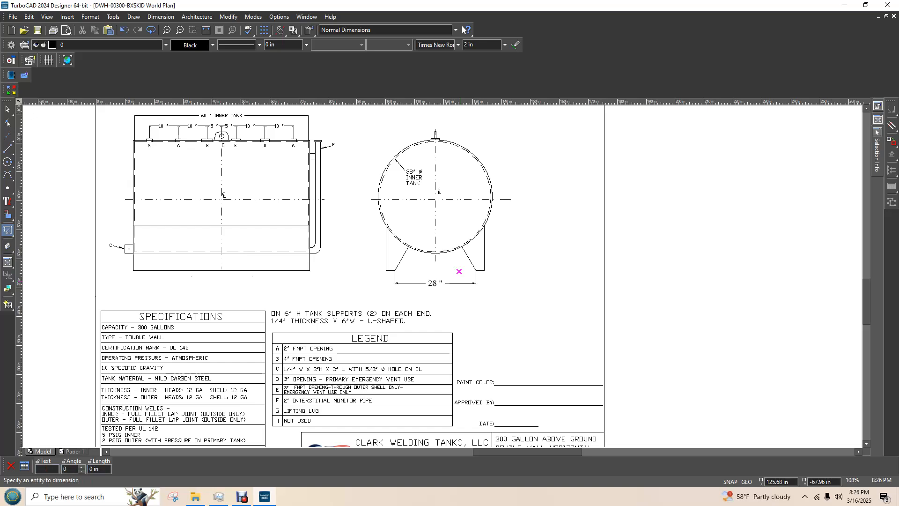
# - Dimension the blank line between the supports' outer bottom corners, placing the dimension line below the inner dimension
pyautogui.click(483, 268)
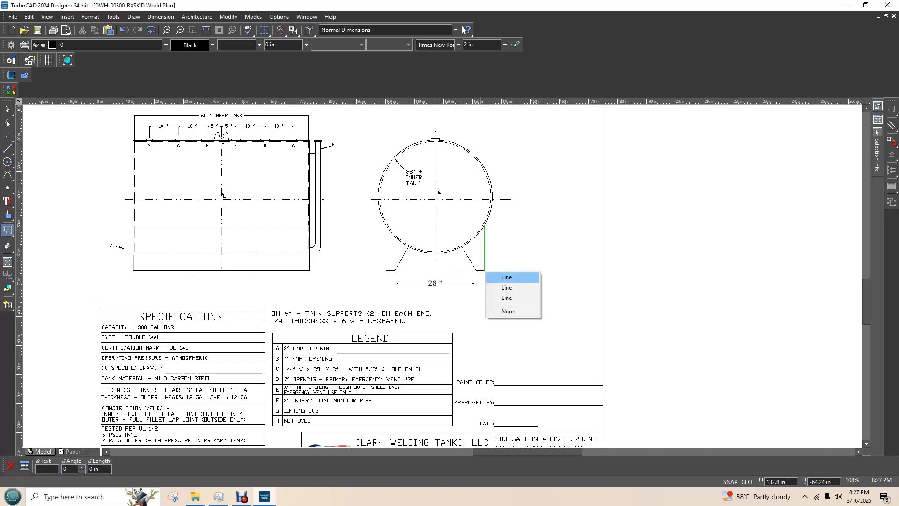
pyautogui.click(510, 298)
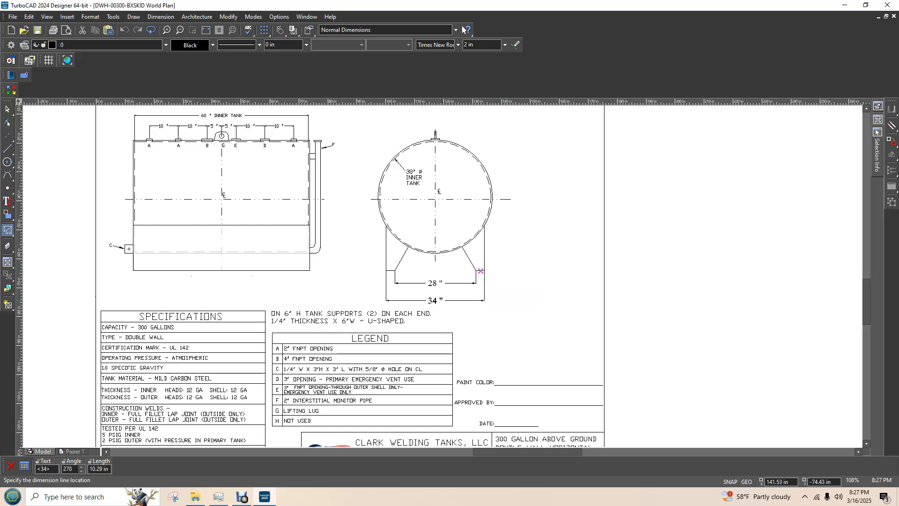
pyautogui.press('Tab')
pyautogui.press('Tab')
pyautogui.press('Tab')
pyautogui.write('8')
pyautogui.press('Return')
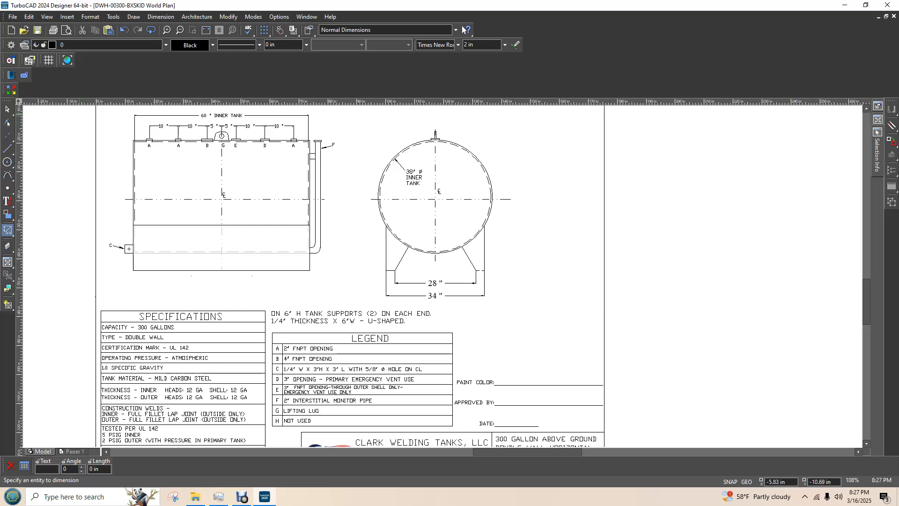
pyautogui.press('Escape')
# - Set the font of the END view's inner support dimension to txt.shx
pyautogui.hscroll(1, 442, 275)
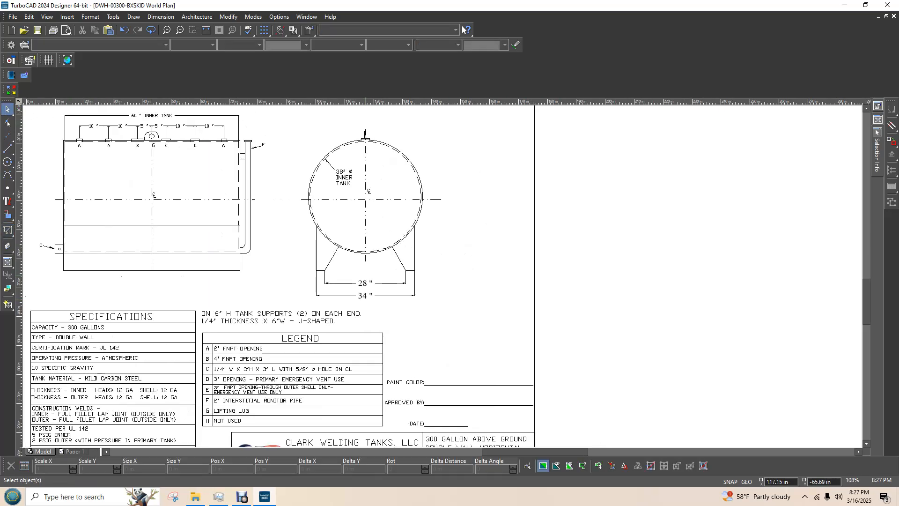
pyautogui.click(365, 283)
pyautogui.click(458, 45)
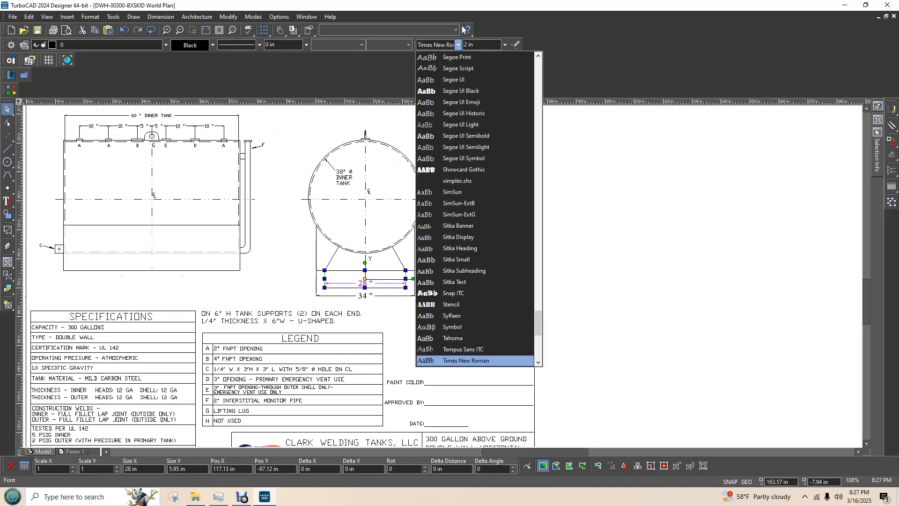
pyautogui.click(458, 44)
pyautogui.click(457, 45)
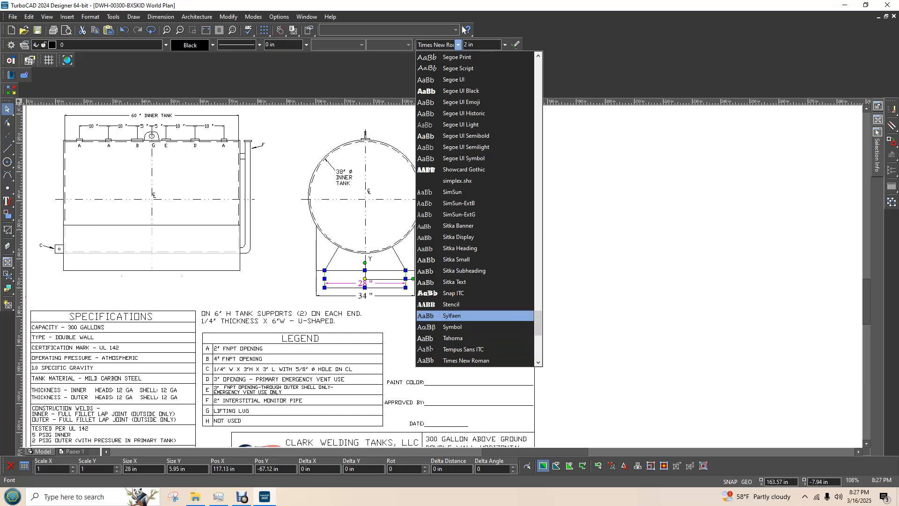
pyautogui.scroll(1, 474, 338)
pyautogui.scroll(-2, 474, 338)
pyautogui.scroll(3, 474, 338)
pyautogui.scroll(-8, 474, 271)
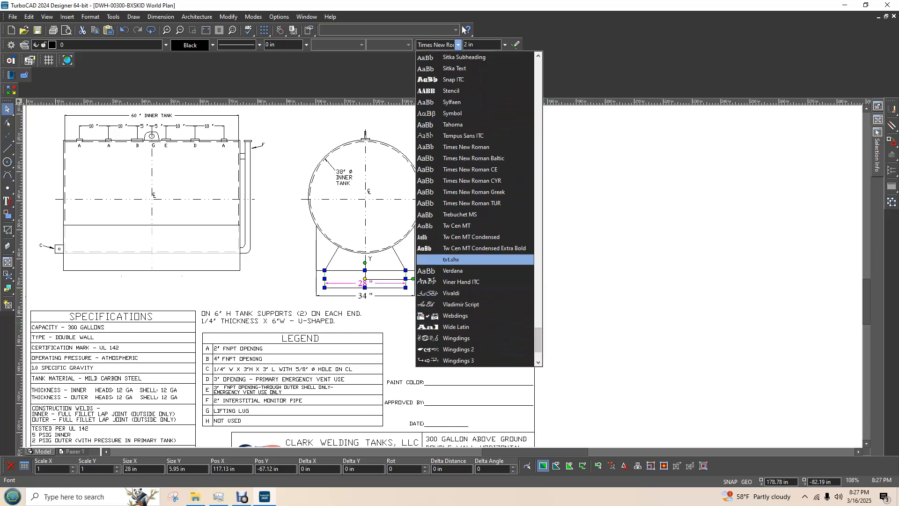
pyautogui.click(474, 260)
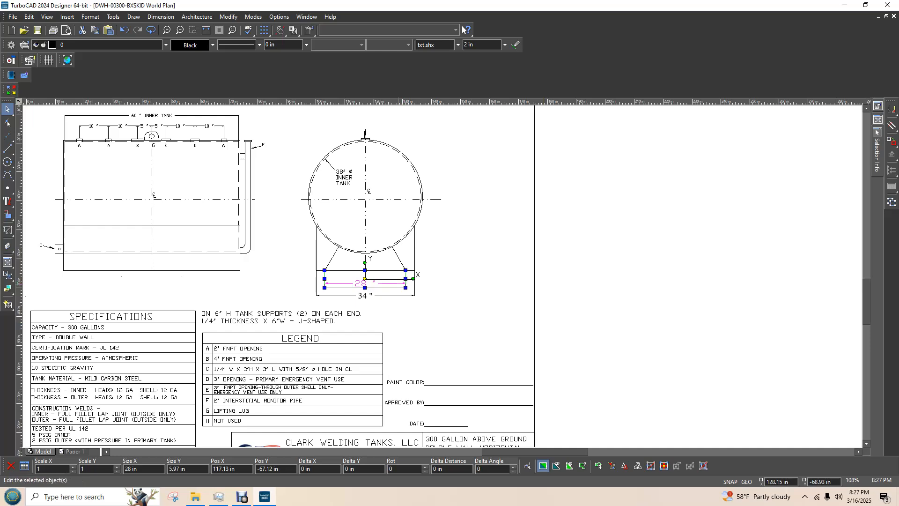
# - Apply the txt.shx font to the outer support dimension as well and set both dimensions' text height to 1 in
pyautogui.keyDown('shift'); pyautogui.click(373, 295); pyautogui.keyUp('shift')
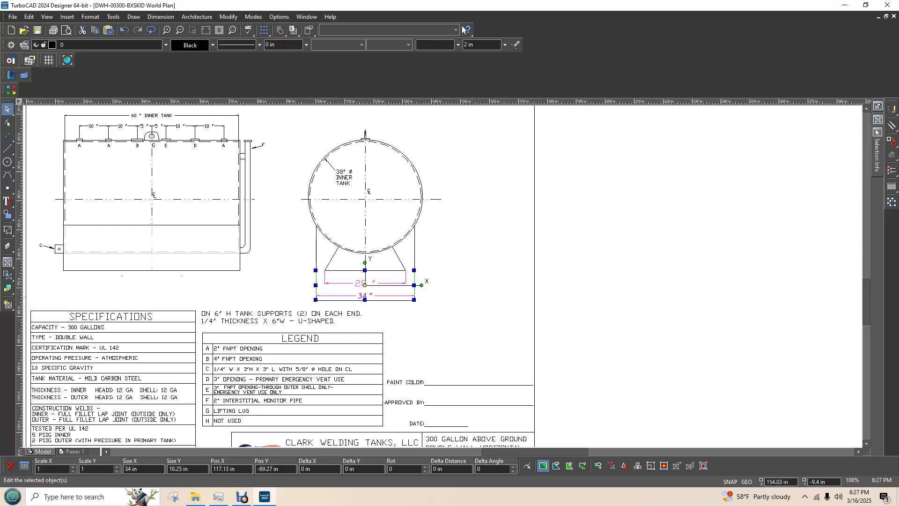
pyautogui.click(458, 44)
pyautogui.moveTo(538, 75); pyautogui.dragTo(537, 334)
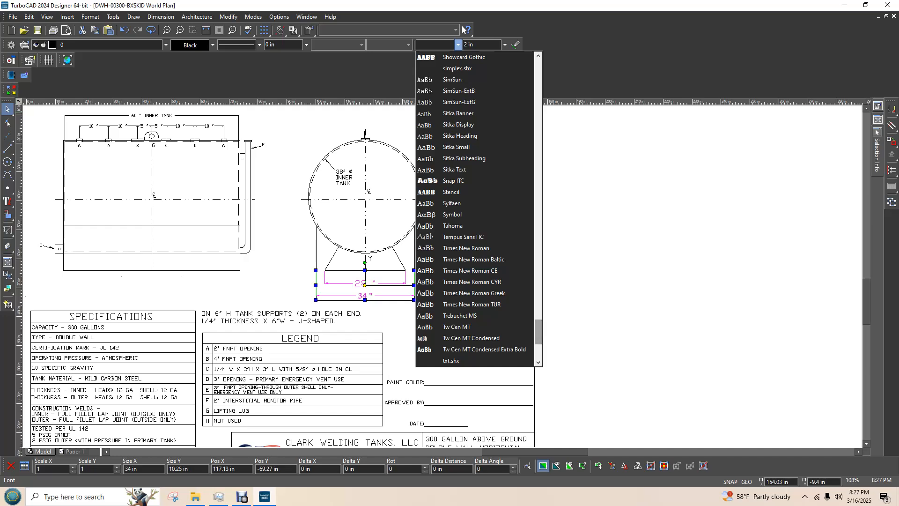
pyautogui.click(451, 361)
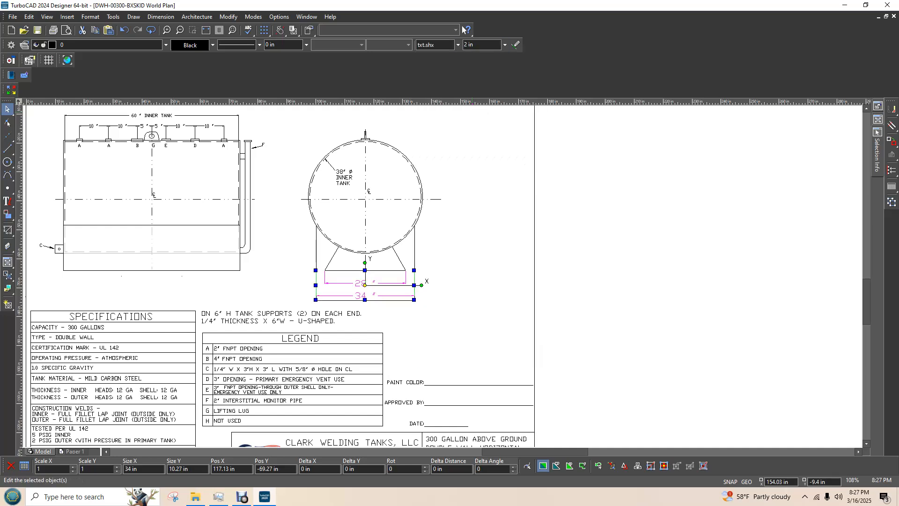
pyautogui.click(473, 44)
pyautogui.write('1')
pyautogui.press('Return')
pyautogui.press('Escape')
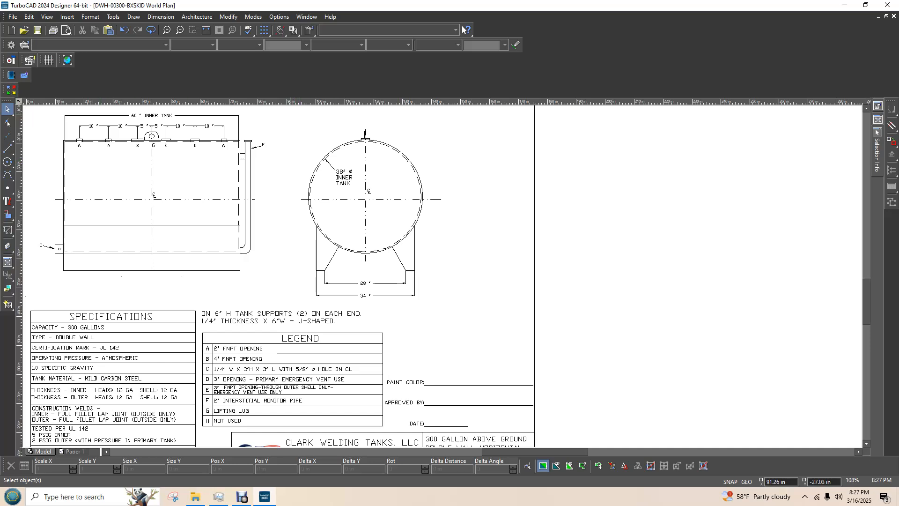
# - Select the two-line tank supports note above the LEGEND table
pyautogui.scroll(-4, 277, 198)
pyautogui.scroll(4, 441, 274)
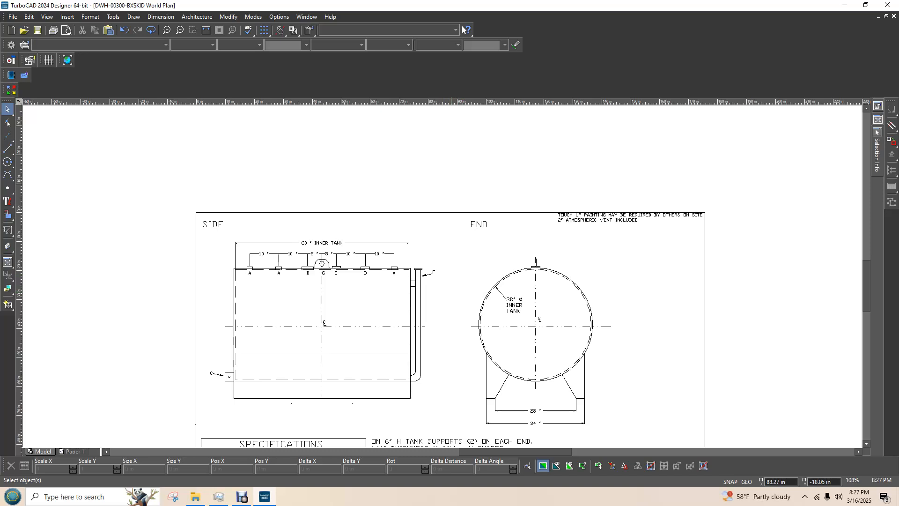
pyautogui.scroll(-2, 643, 311)
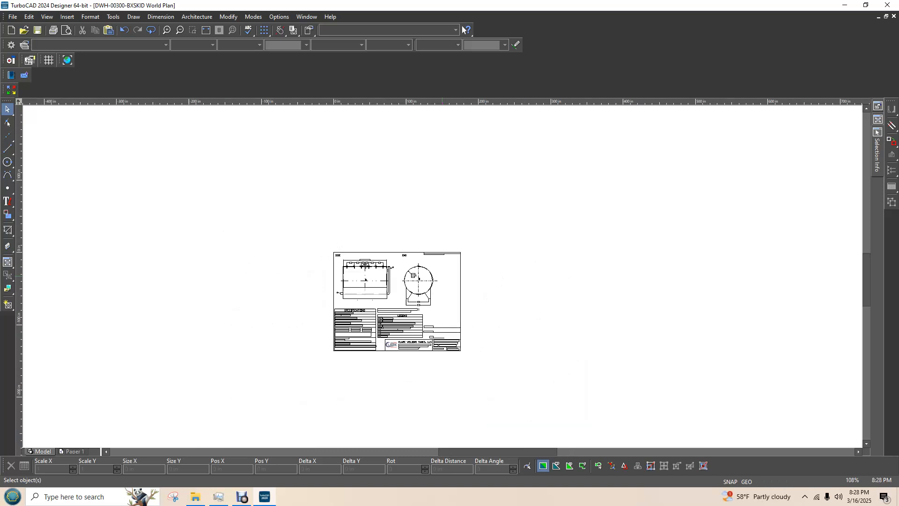
pyautogui.scroll(1, 436, 281)
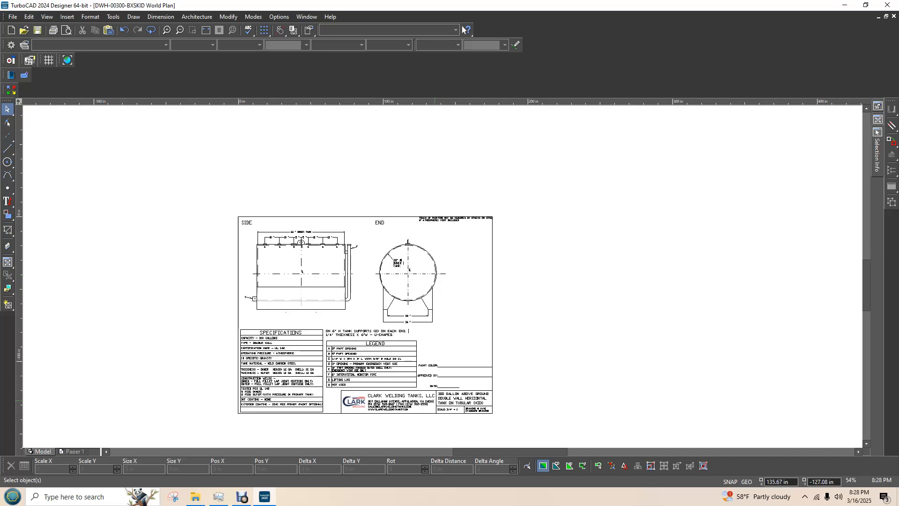
pyautogui.scroll(1, 393, 378)
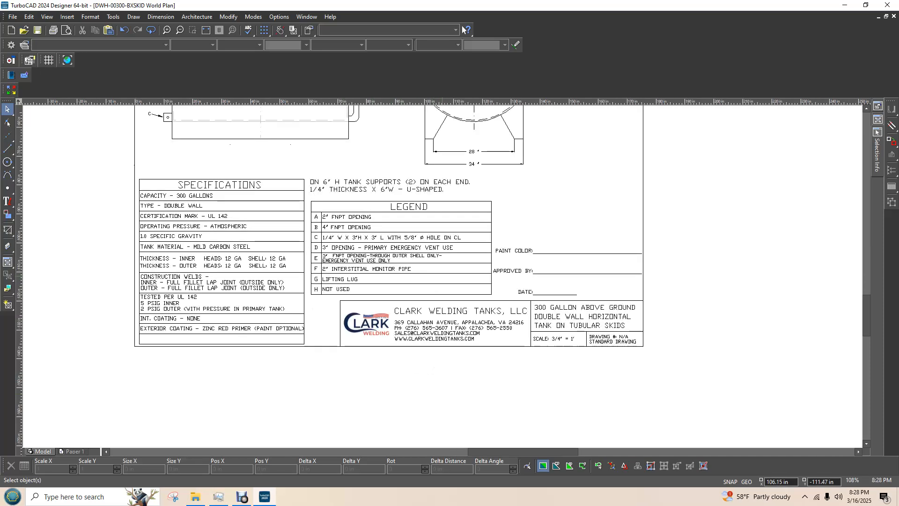
pyautogui.click(376, 184)
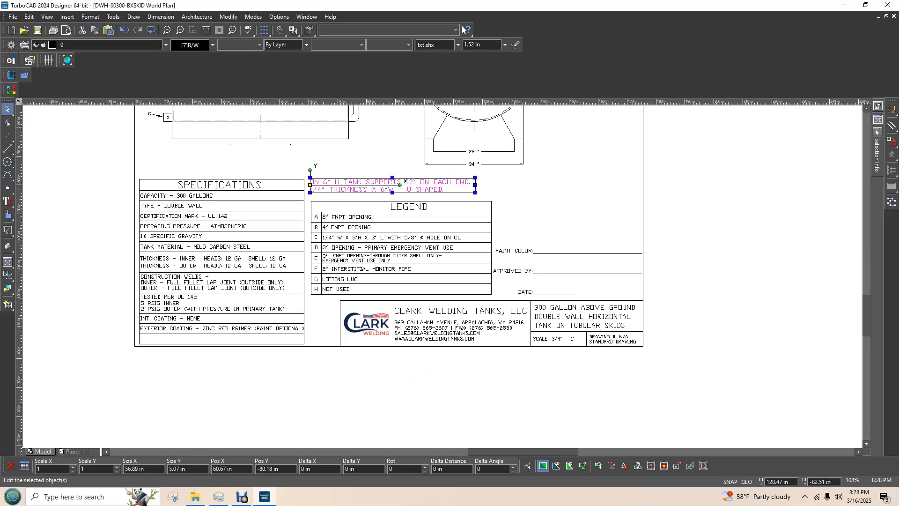
pyautogui.scroll(-1, 436, 177)
pyautogui.scroll(1, 411, 280)
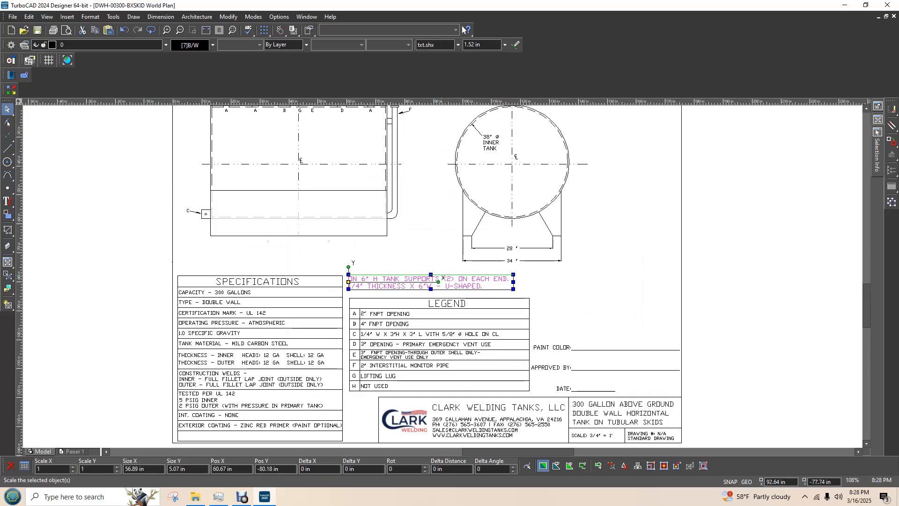
pyautogui.doubleClick(381, 277)
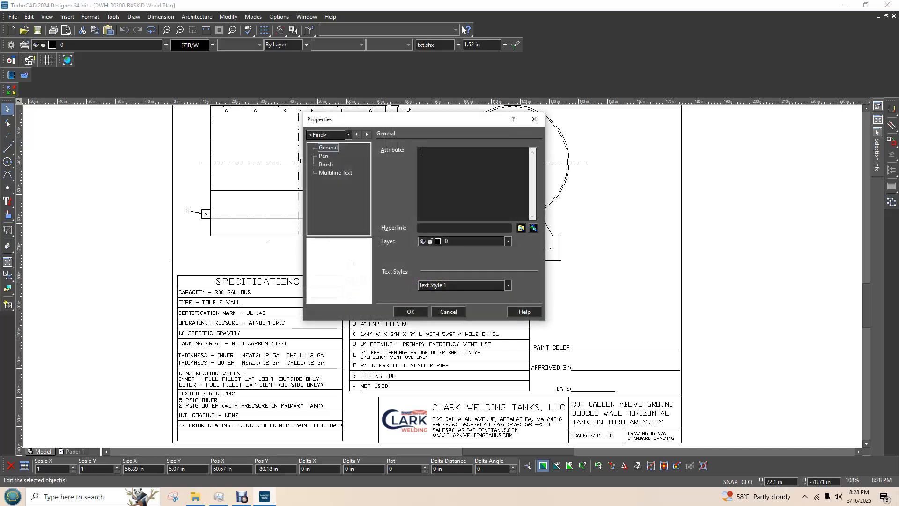
pyautogui.click(335, 173)
pyautogui.press('Return')
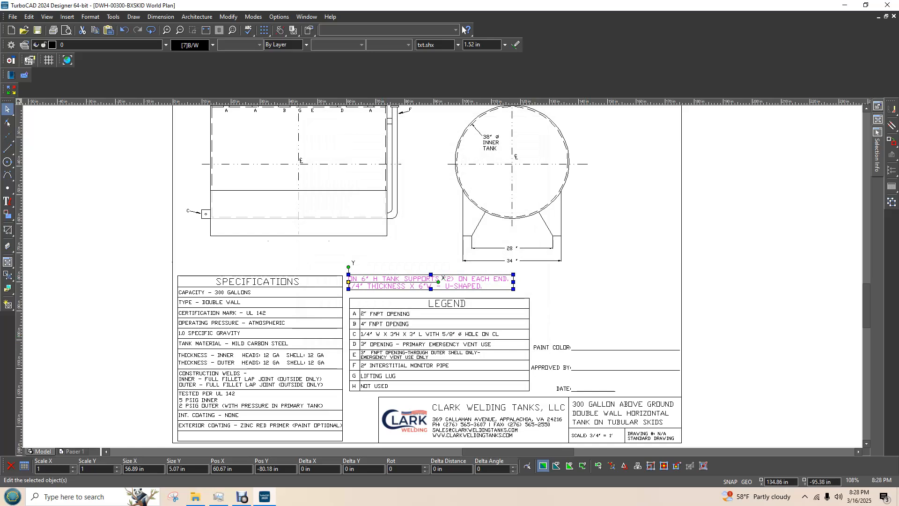
# - Edit the tank supports note above the LEGEND table so that it reads ON 6" H TUBULAR SKIDS
pyautogui.rightClick(482, 264)
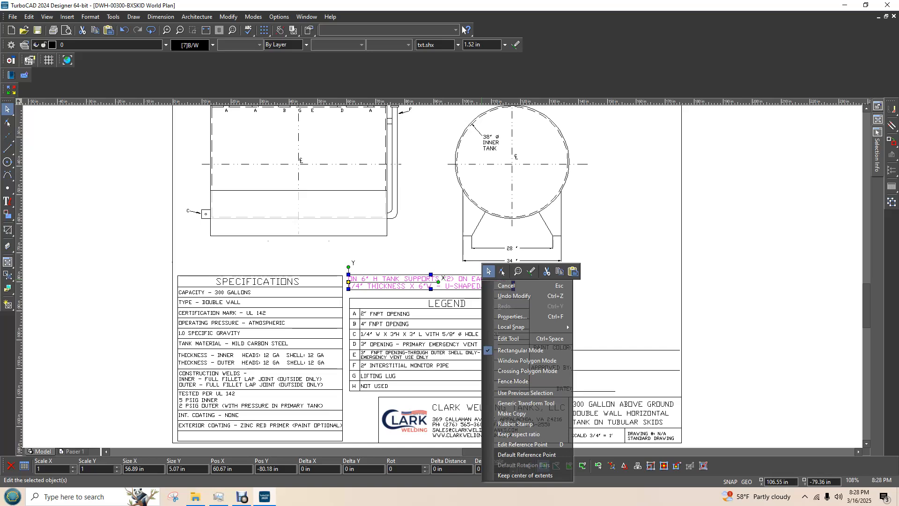
pyautogui.click(508, 338)
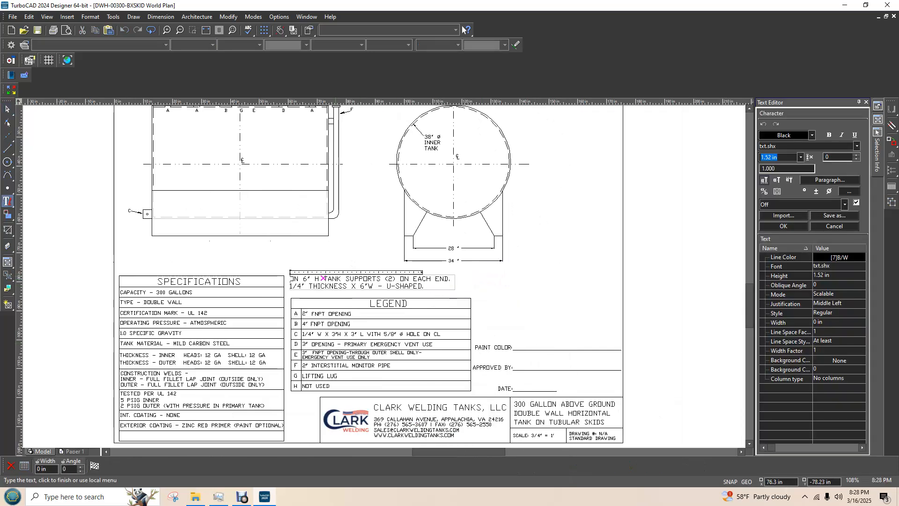
pyautogui.moveTo(324, 278); pyautogui.dragTo(445, 287)
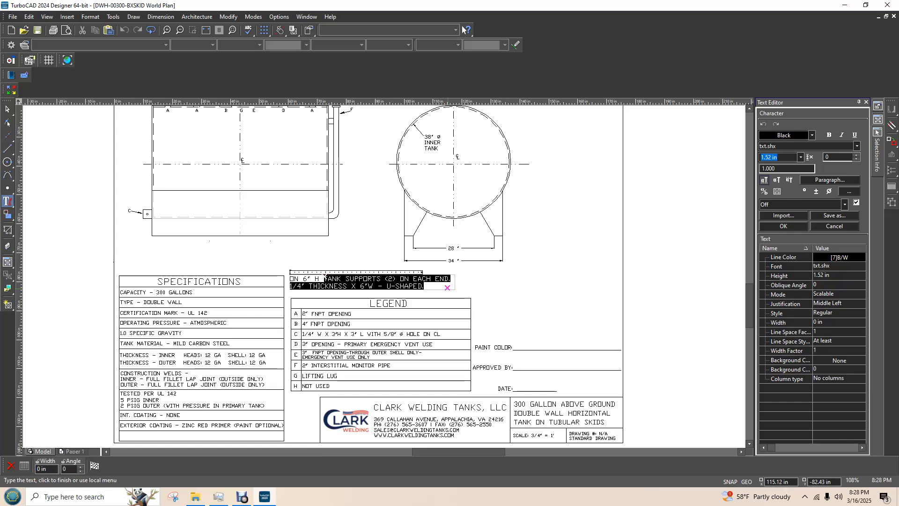
pyautogui.write('TUBULAR SKIDS')
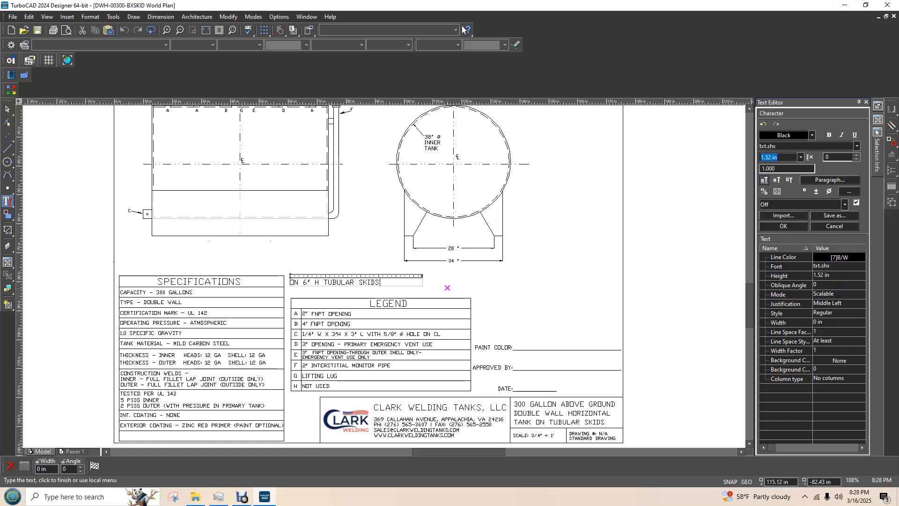
pyautogui.click(7, 109)
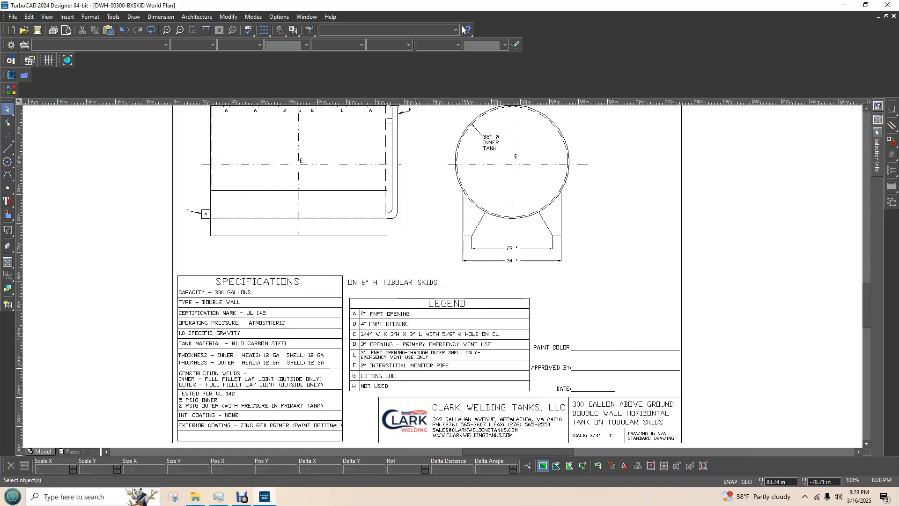
pyautogui.click(424, 282)
pyautogui.rightClick(425, 282)
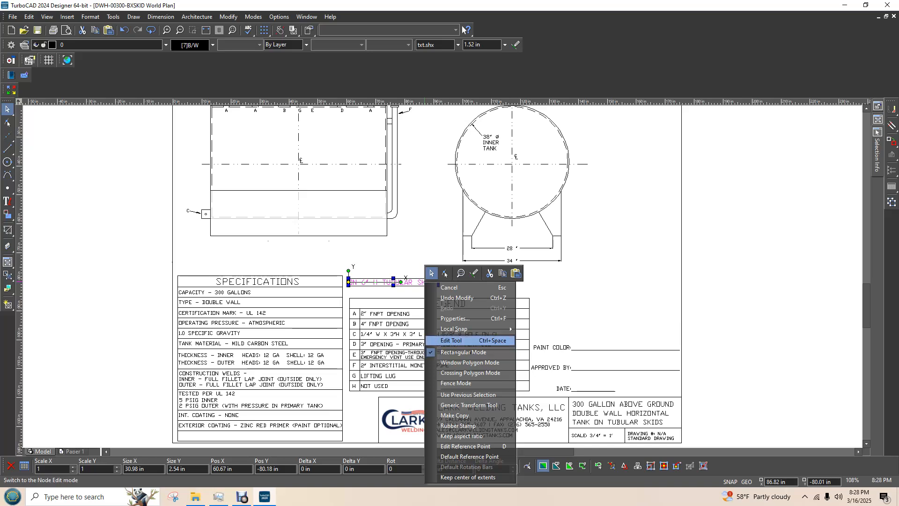
pyautogui.click(451, 340)
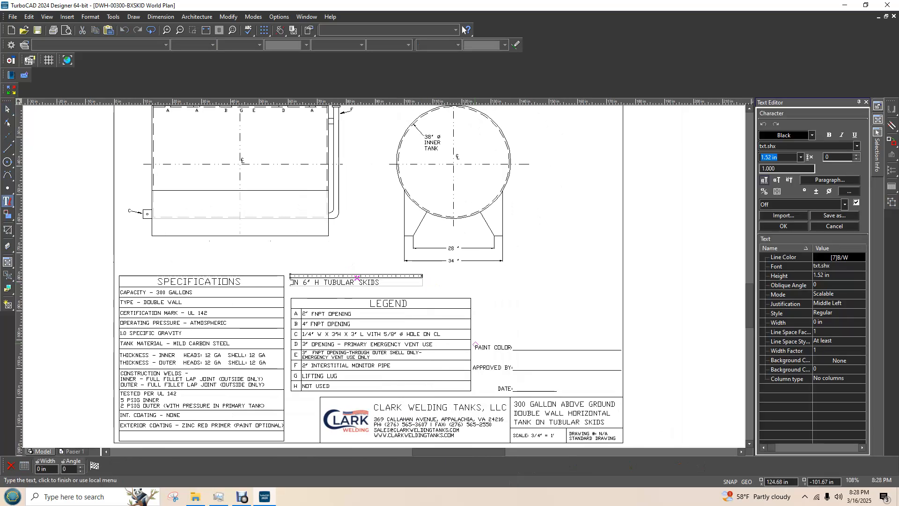
pyautogui.scroll(-1, 402, 342)
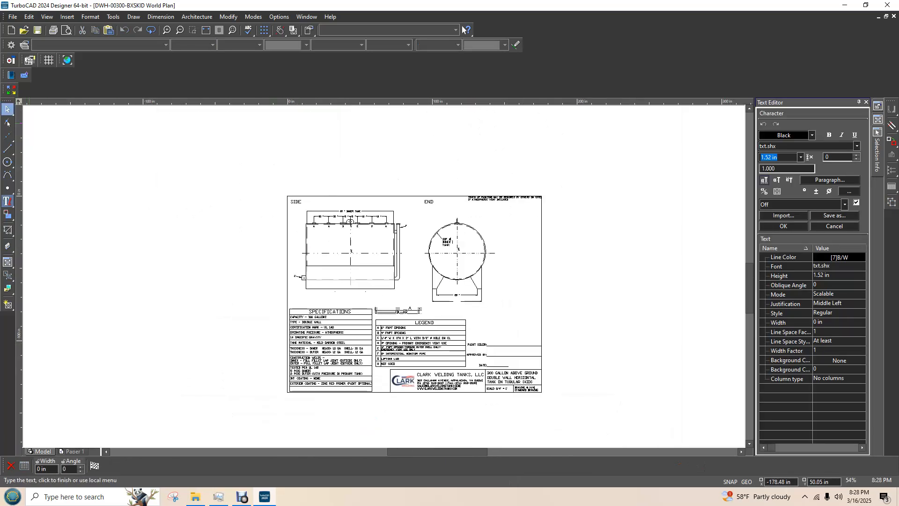
pyautogui.click(7, 109)
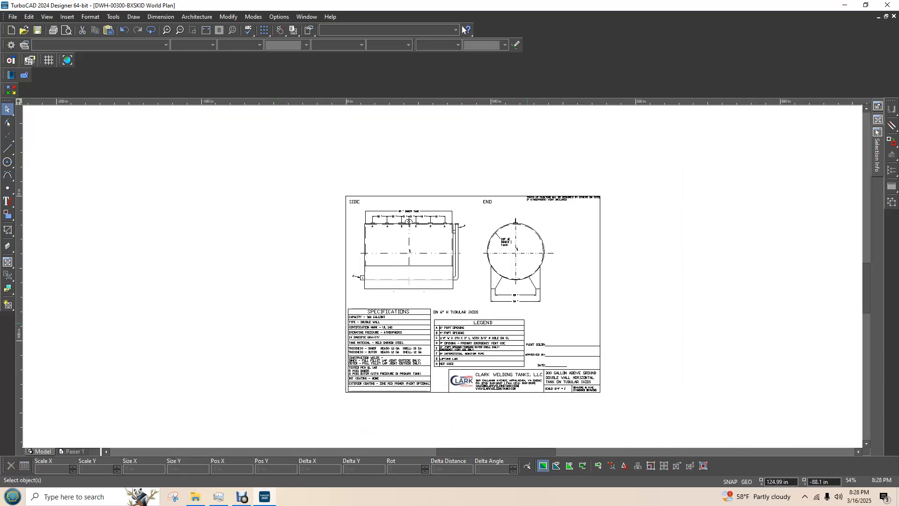
# - Examine the revised sheet, checking the skids note, the SIDE and END views, and the support dimensions
pyautogui.scroll(2, 495, 299)
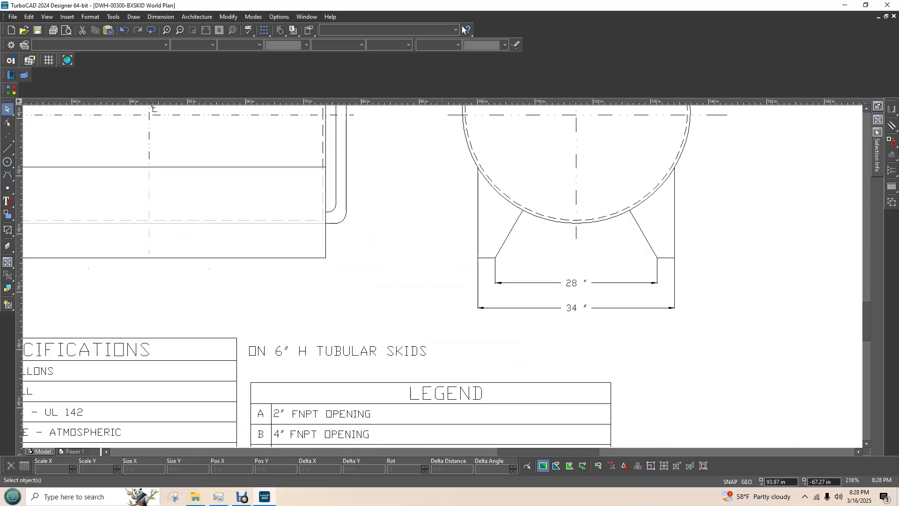
pyautogui.scroll(-1, 445, 274)
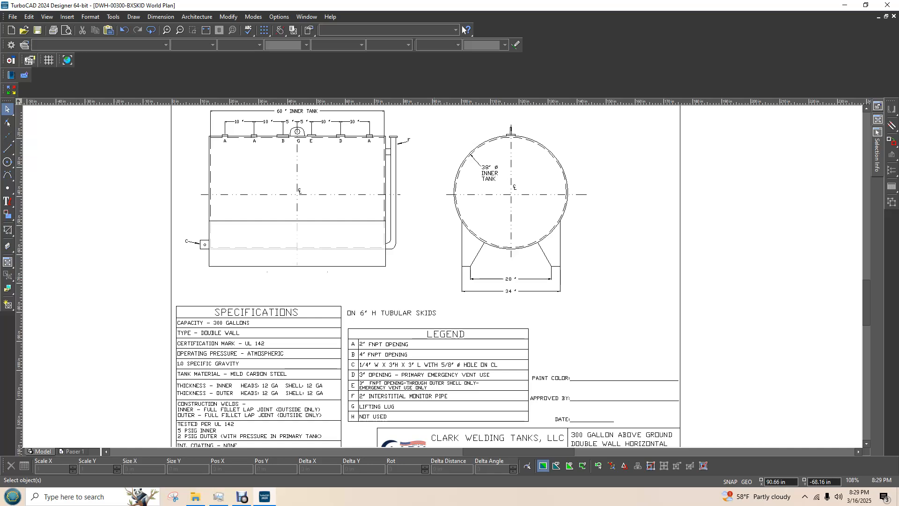
pyautogui.scroll(-1, 450, 264)
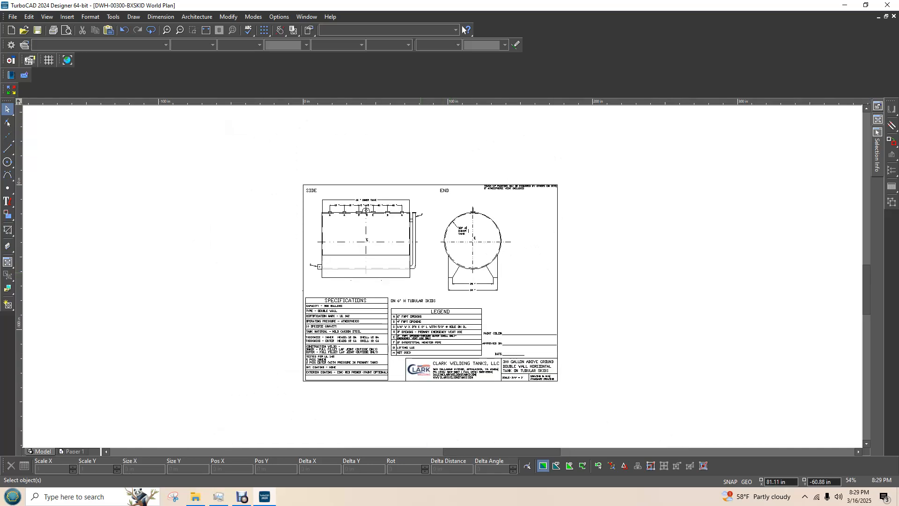
pyautogui.scroll(1, 381, 222)
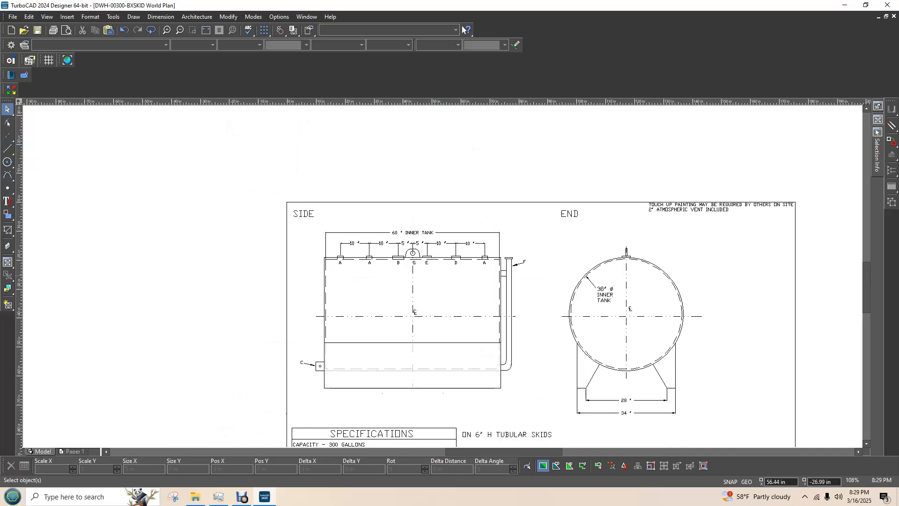
pyautogui.scroll(-1, 266, 194)
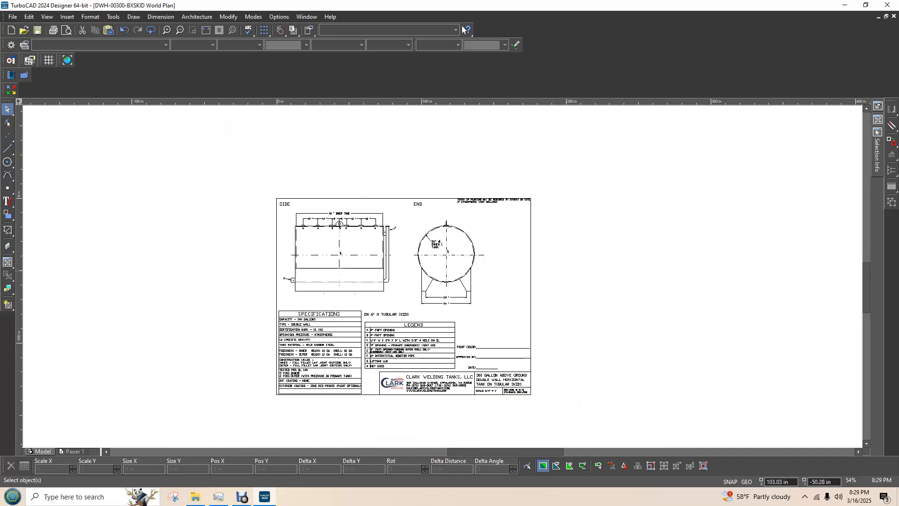
pyautogui.scroll(1, 401, 272)
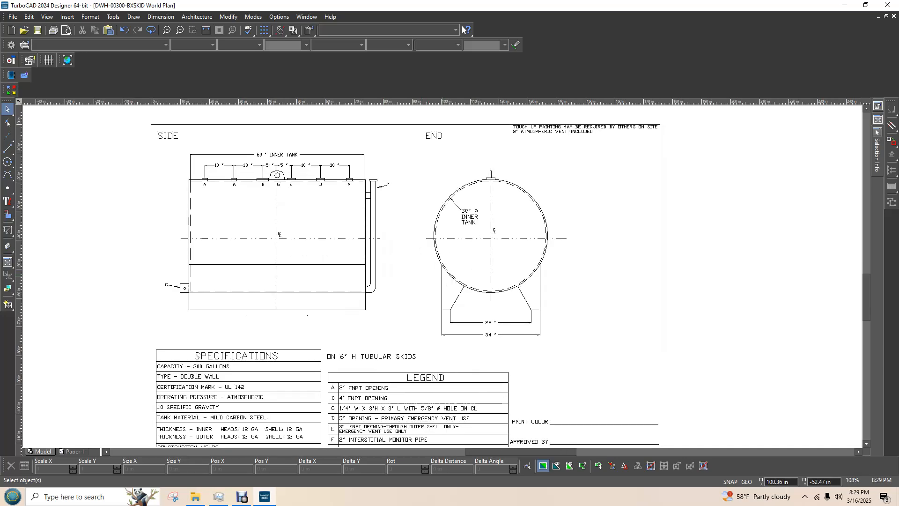
pyautogui.moveTo(865, 291)
pyautogui.mouseDown()
pyautogui.moveTo(865, 320)
pyautogui.moveTo(866, 288)
pyautogui.mouseUp()
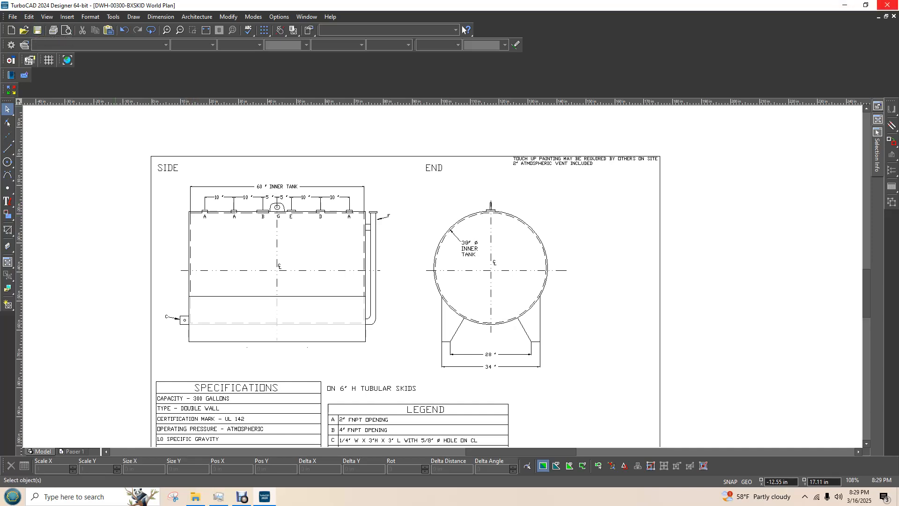
# - Close the CAD program from the tubular skid tank drawing
pyautogui.click(888, 6)
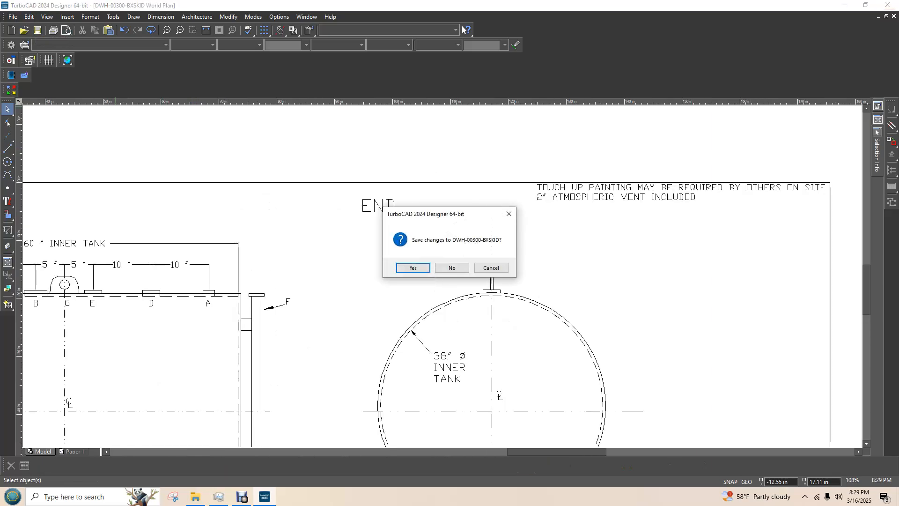